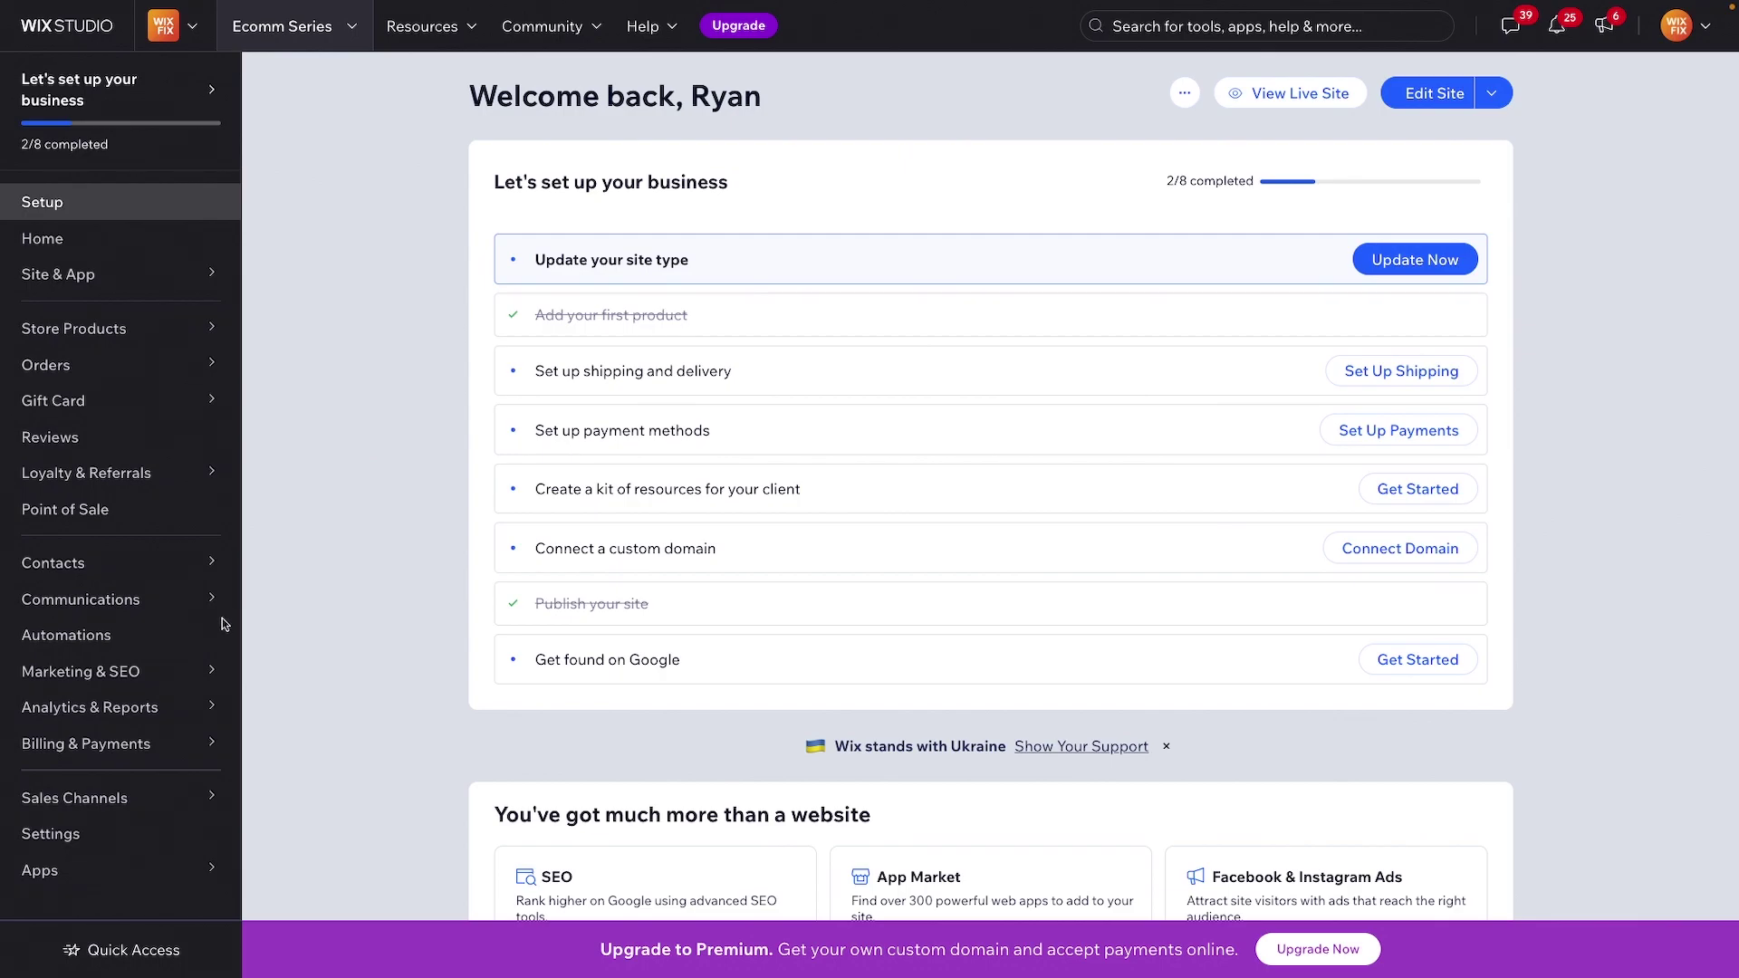
Step: Go to the store's Coupons page under Marketing & SEO
{"action": "mouse_move", "coordinate": [47, 673]}
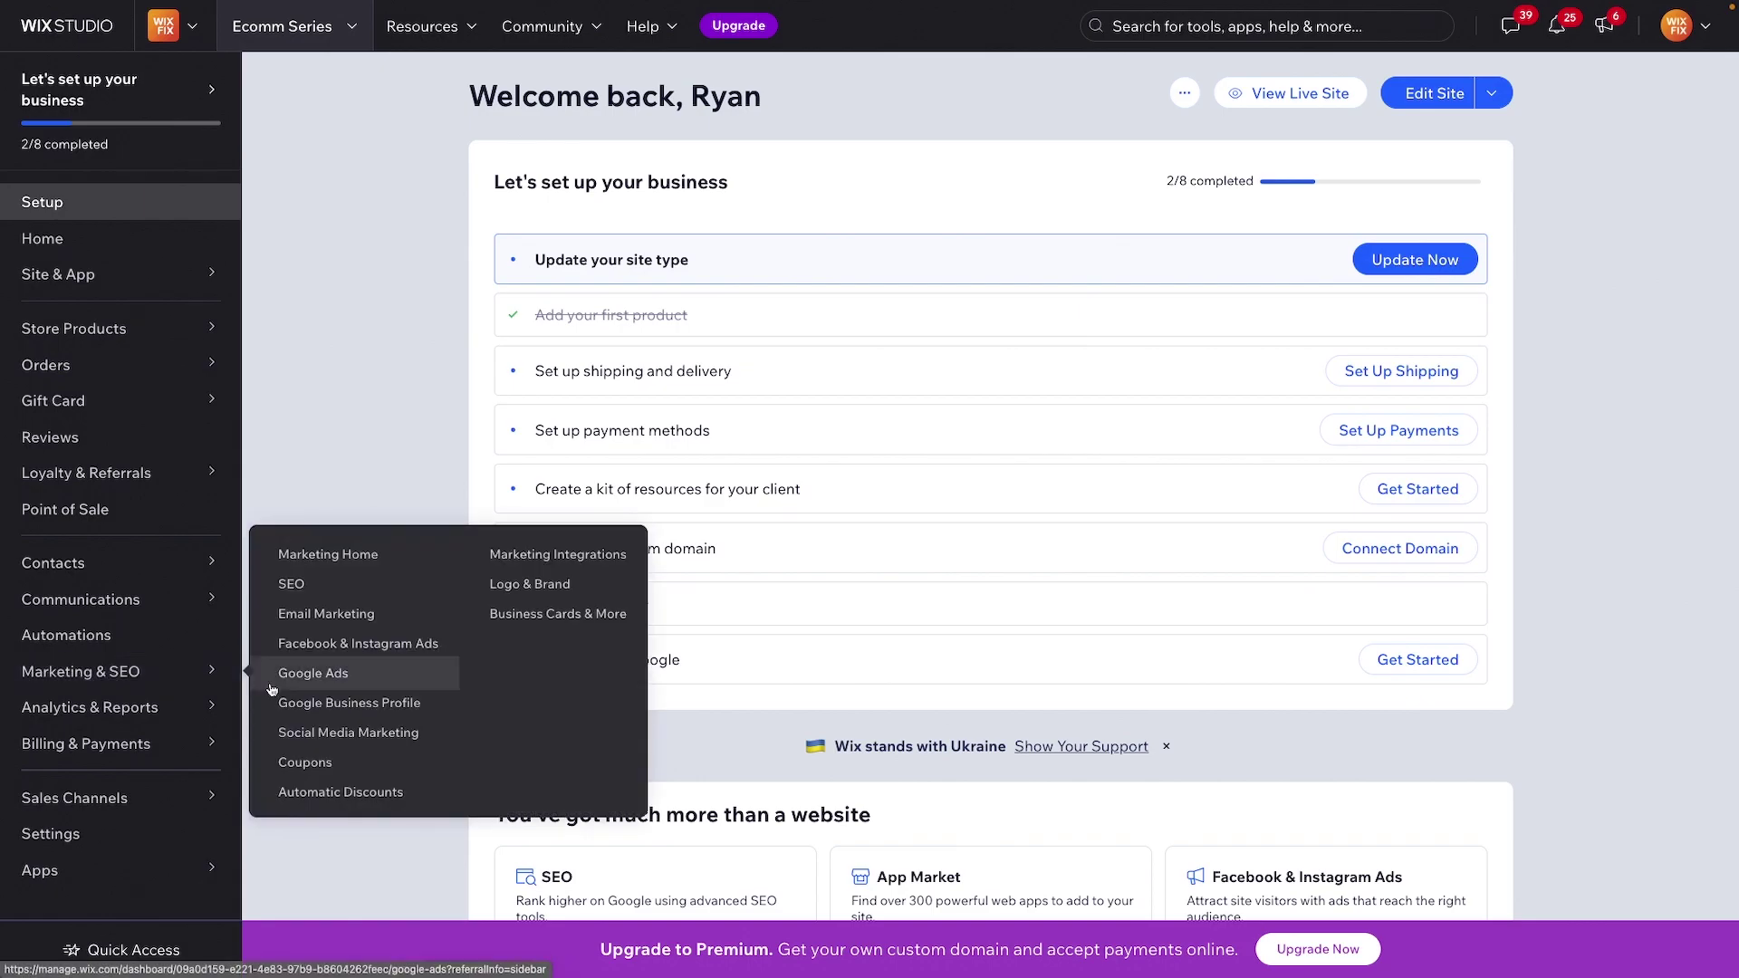
{"action": "left_click", "coordinate": [353, 770]}
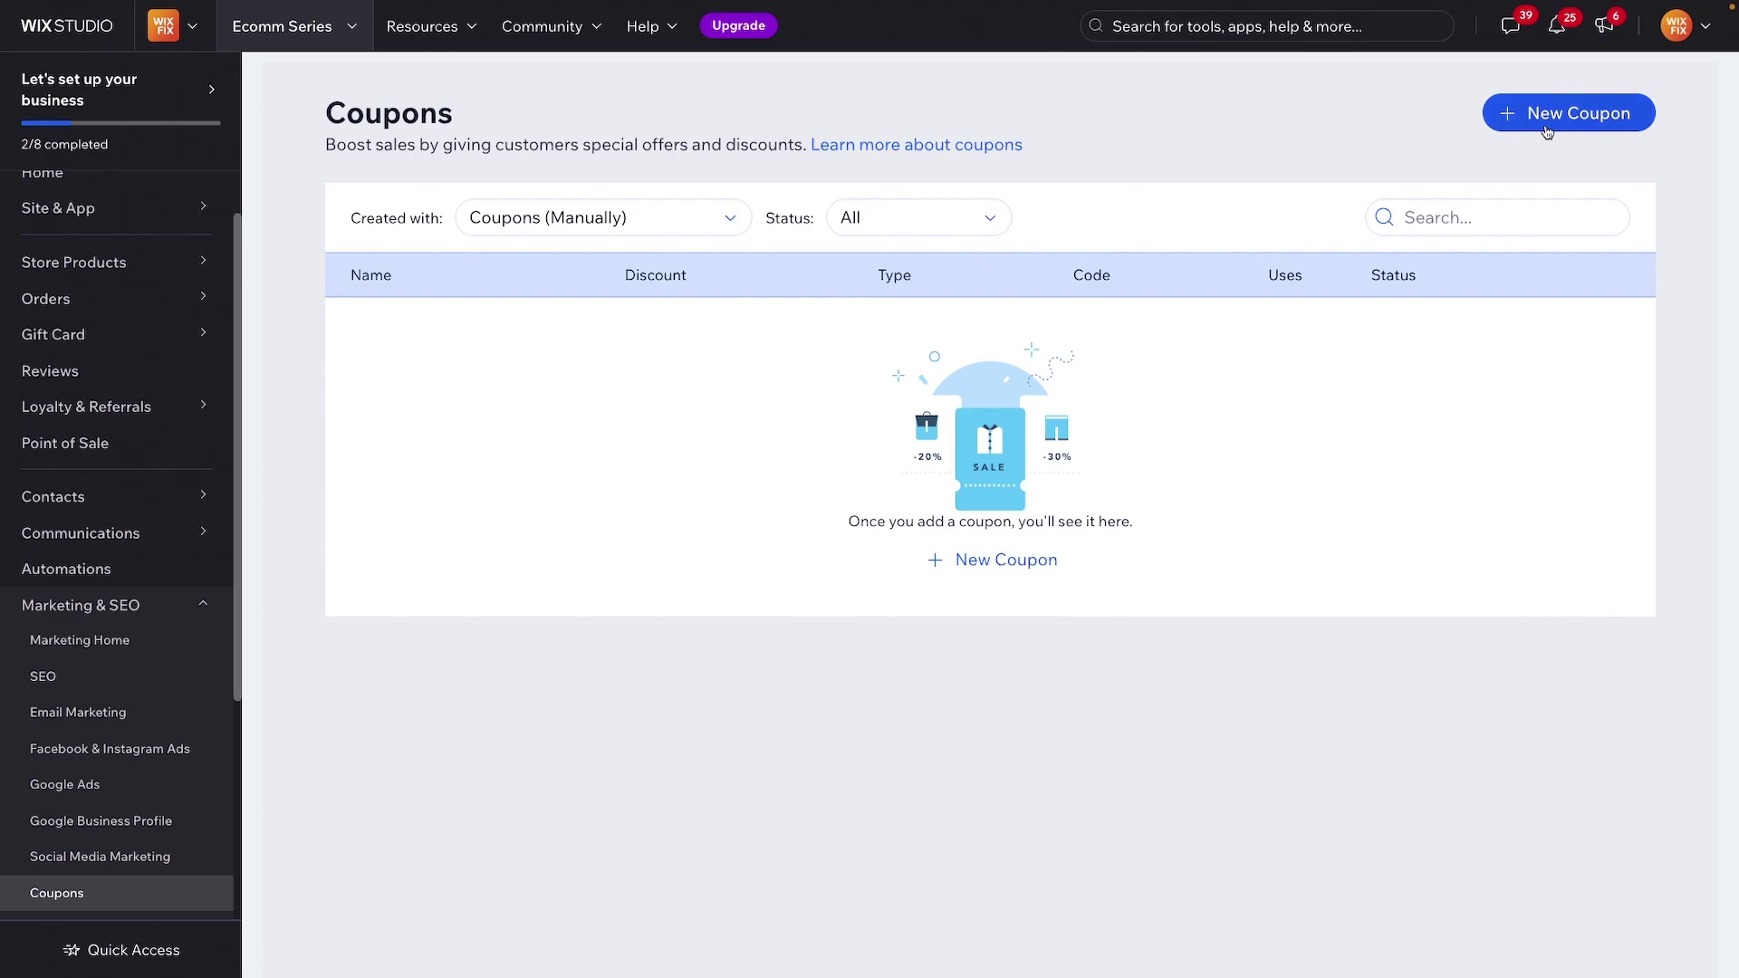
Step: Start a new coupon from the empty Coupons page
{"action": "mouse_move", "coordinate": [137, 273]}
{"action": "left_click", "coordinate": [1577, 118]}
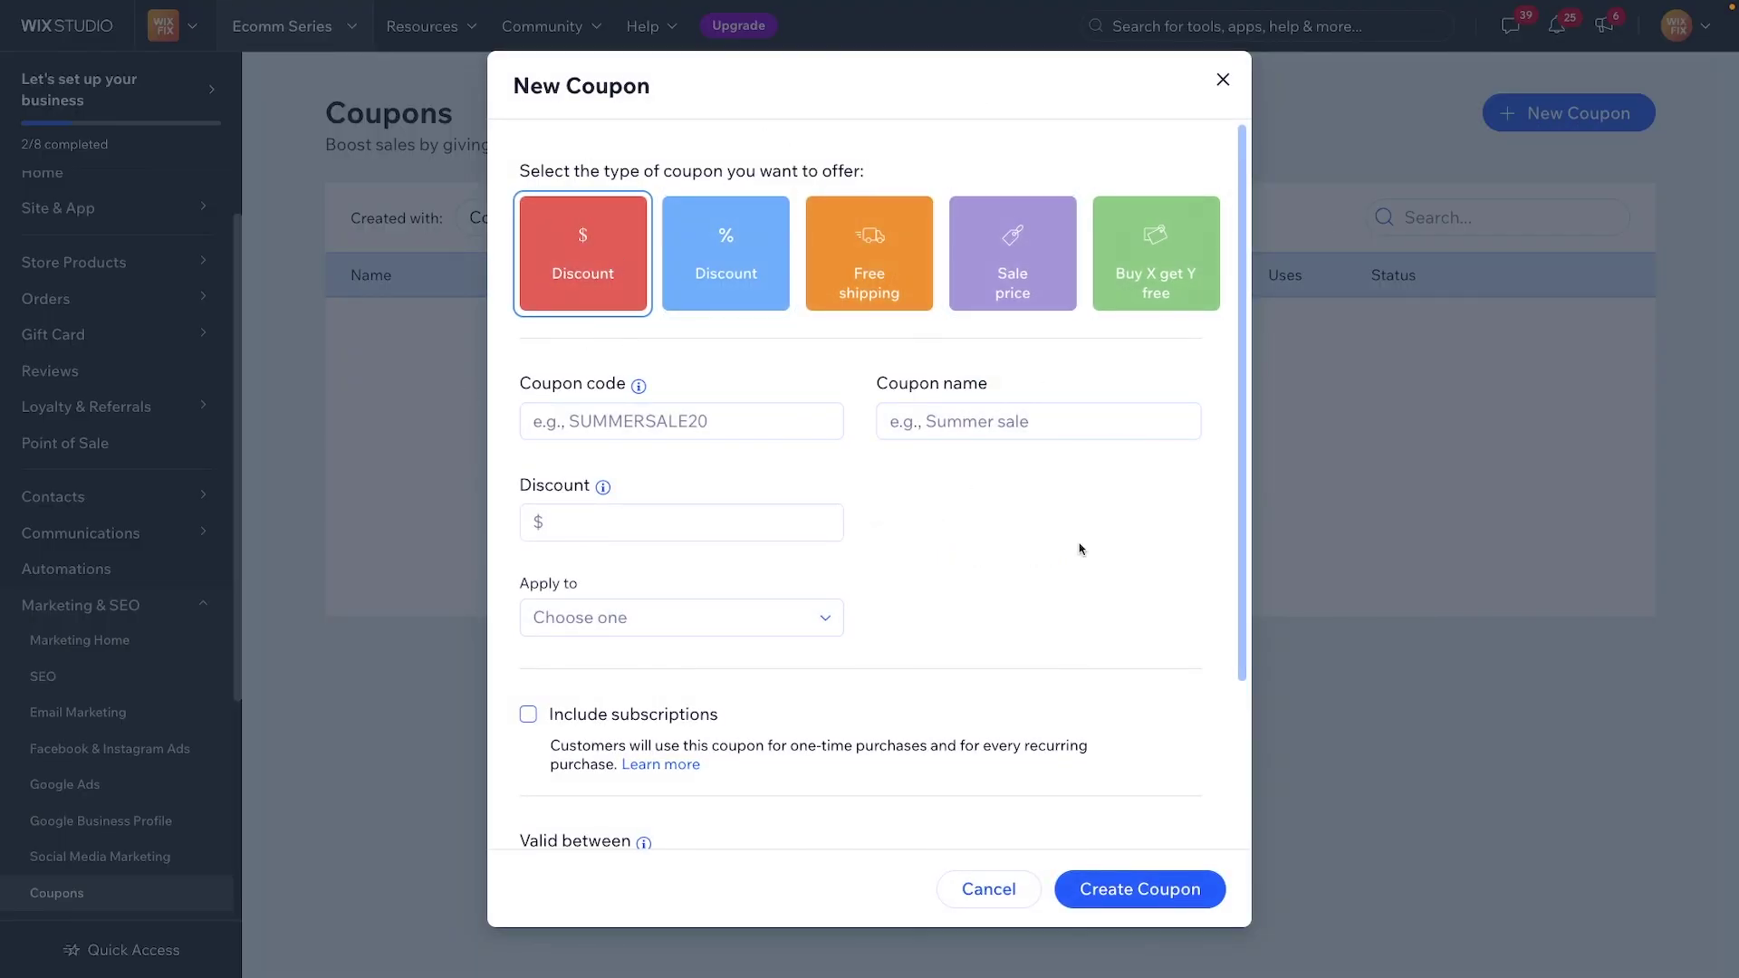
Step: Preview the Sale price, Buy X get Y free, % Discount and Free shipping coupon types
{"action": "scroll", "coordinate": [783, 284], "scroll_direction": "down", "scroll_amount": 3}
{"action": "scroll", "coordinate": [782, 283], "scroll_direction": "up", "scroll_amount": 3}
{"action": "left_click_drag", "start_coordinate": [521, 171], "coordinate": [904, 175]}
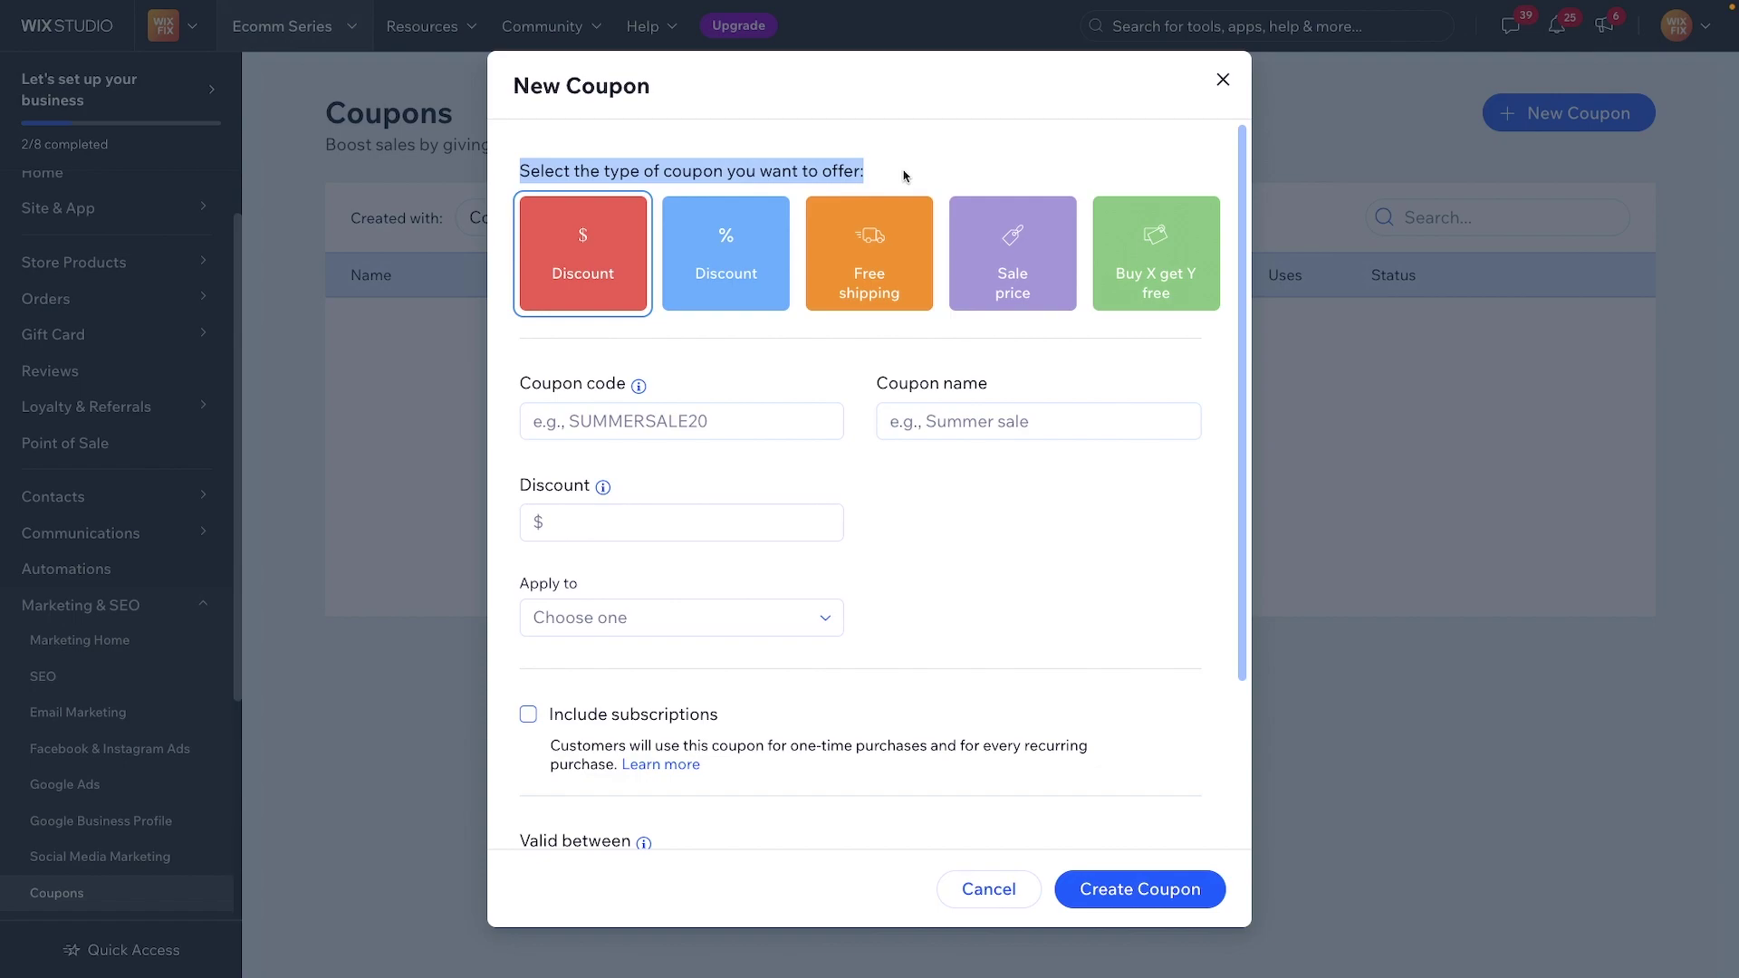
{"action": "left_click", "coordinate": [834, 172]}
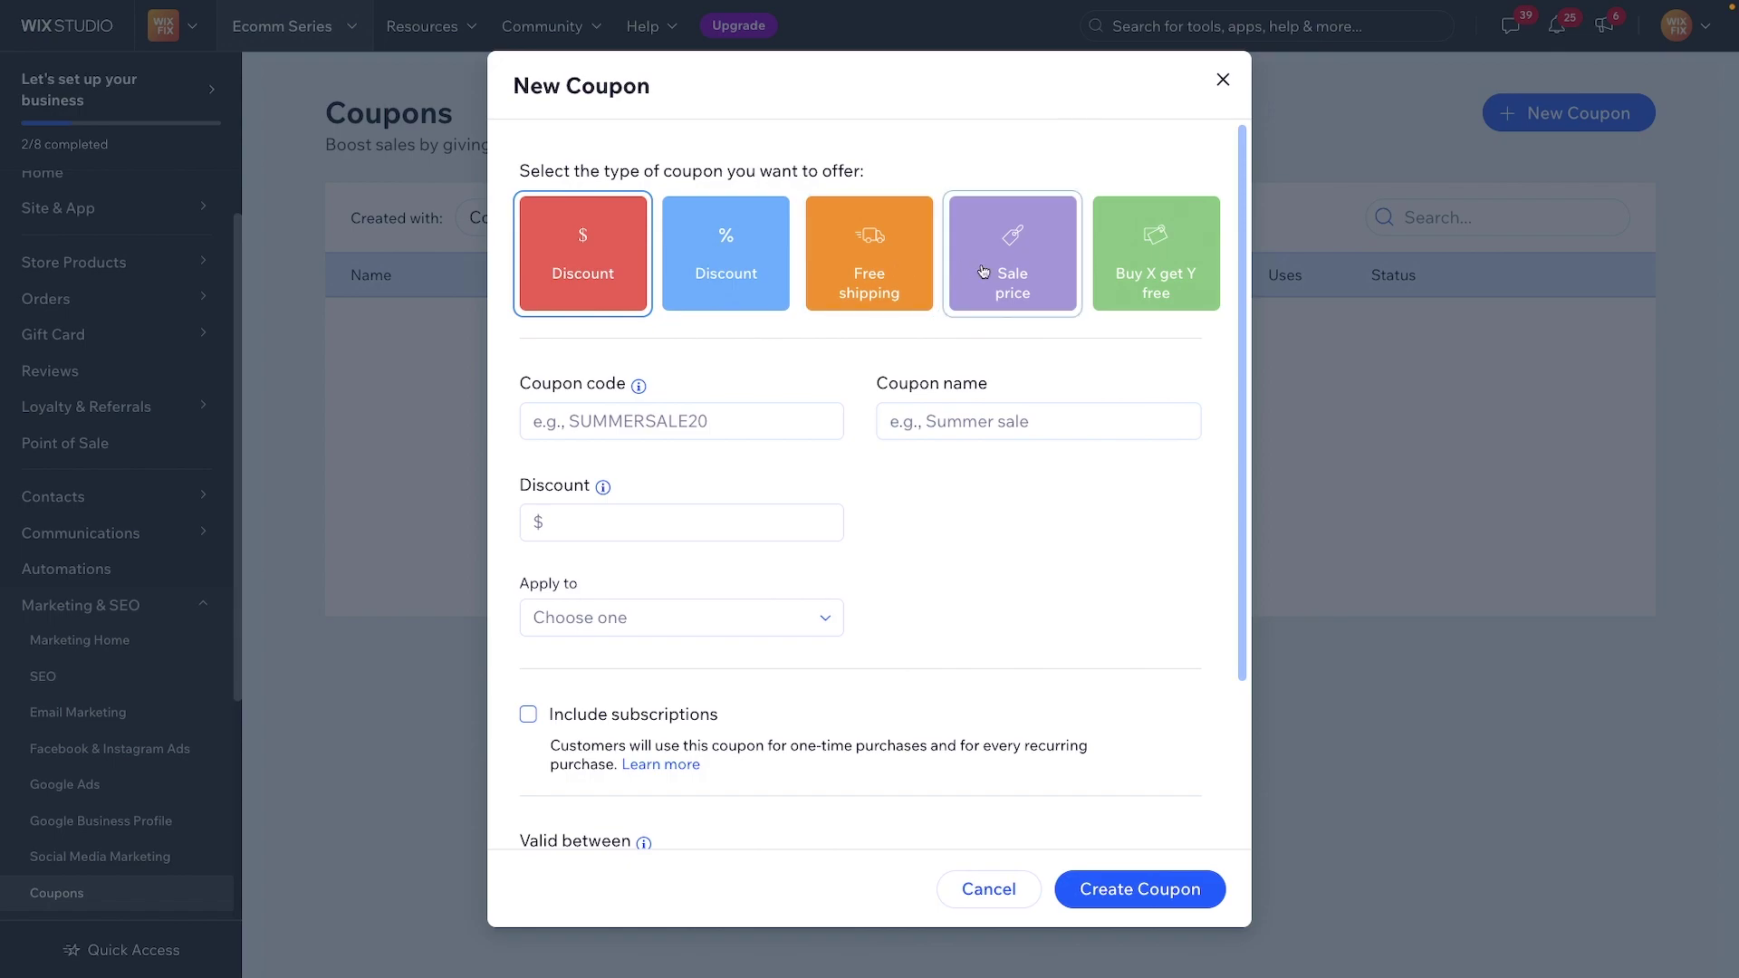
{"action": "left_click", "coordinate": [1019, 277]}
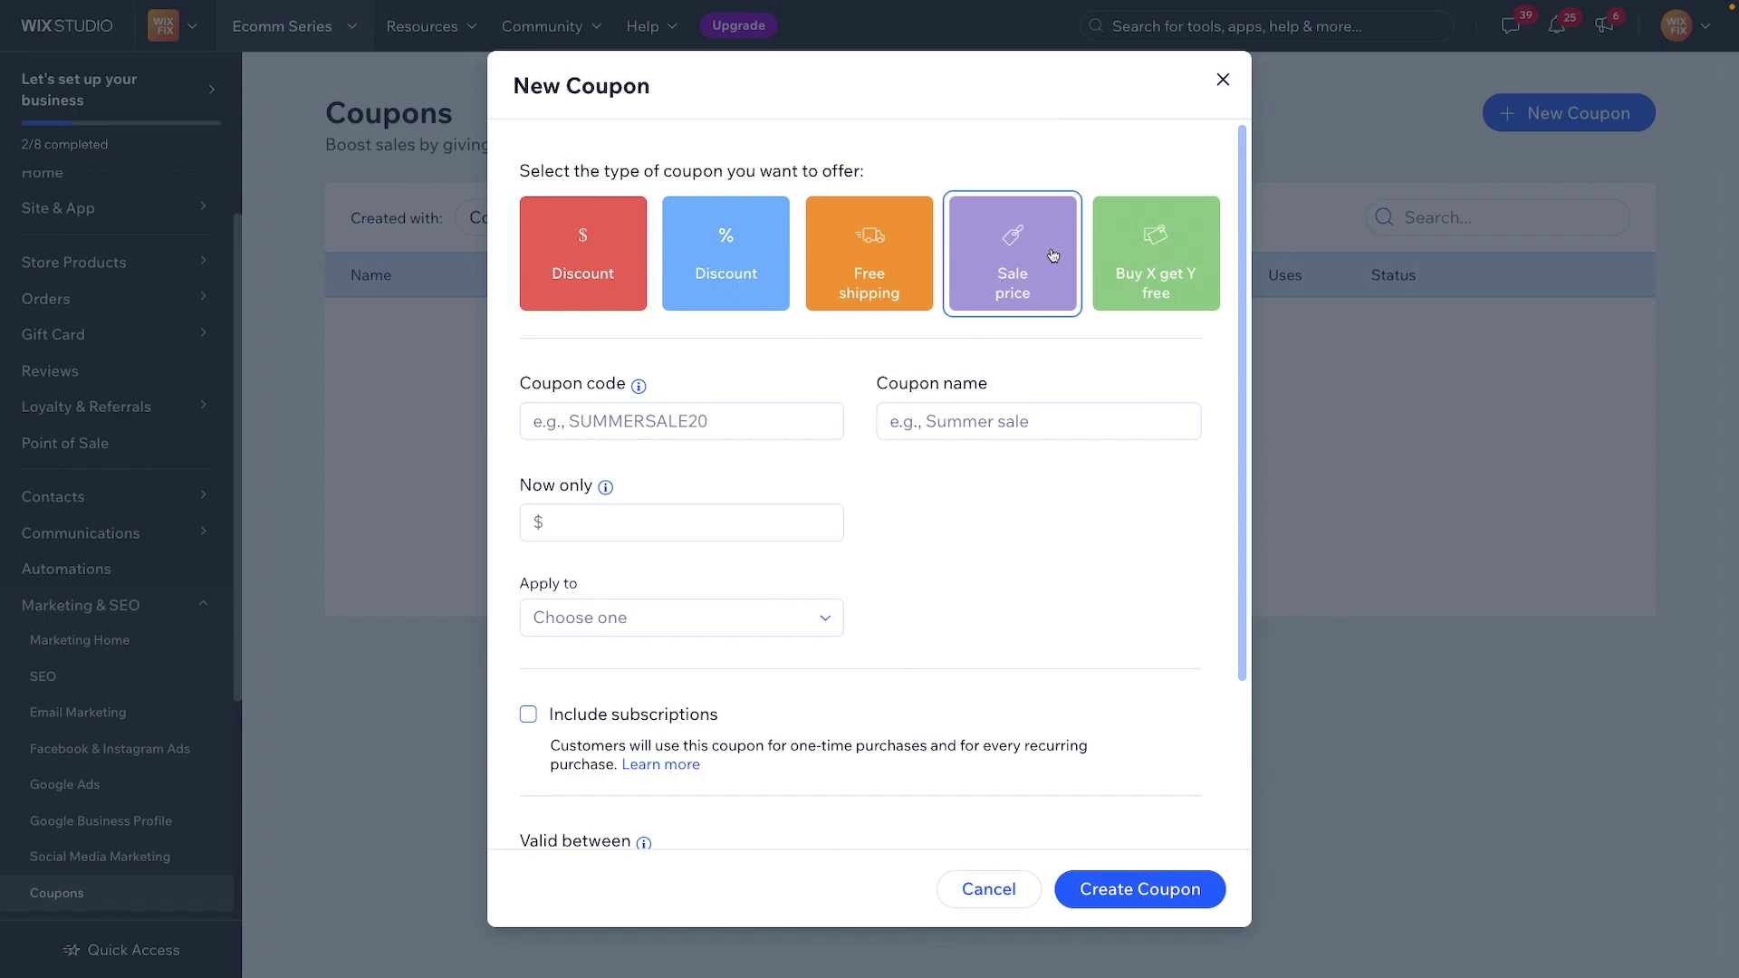
{"action": "left_click", "coordinate": [1187, 273]}
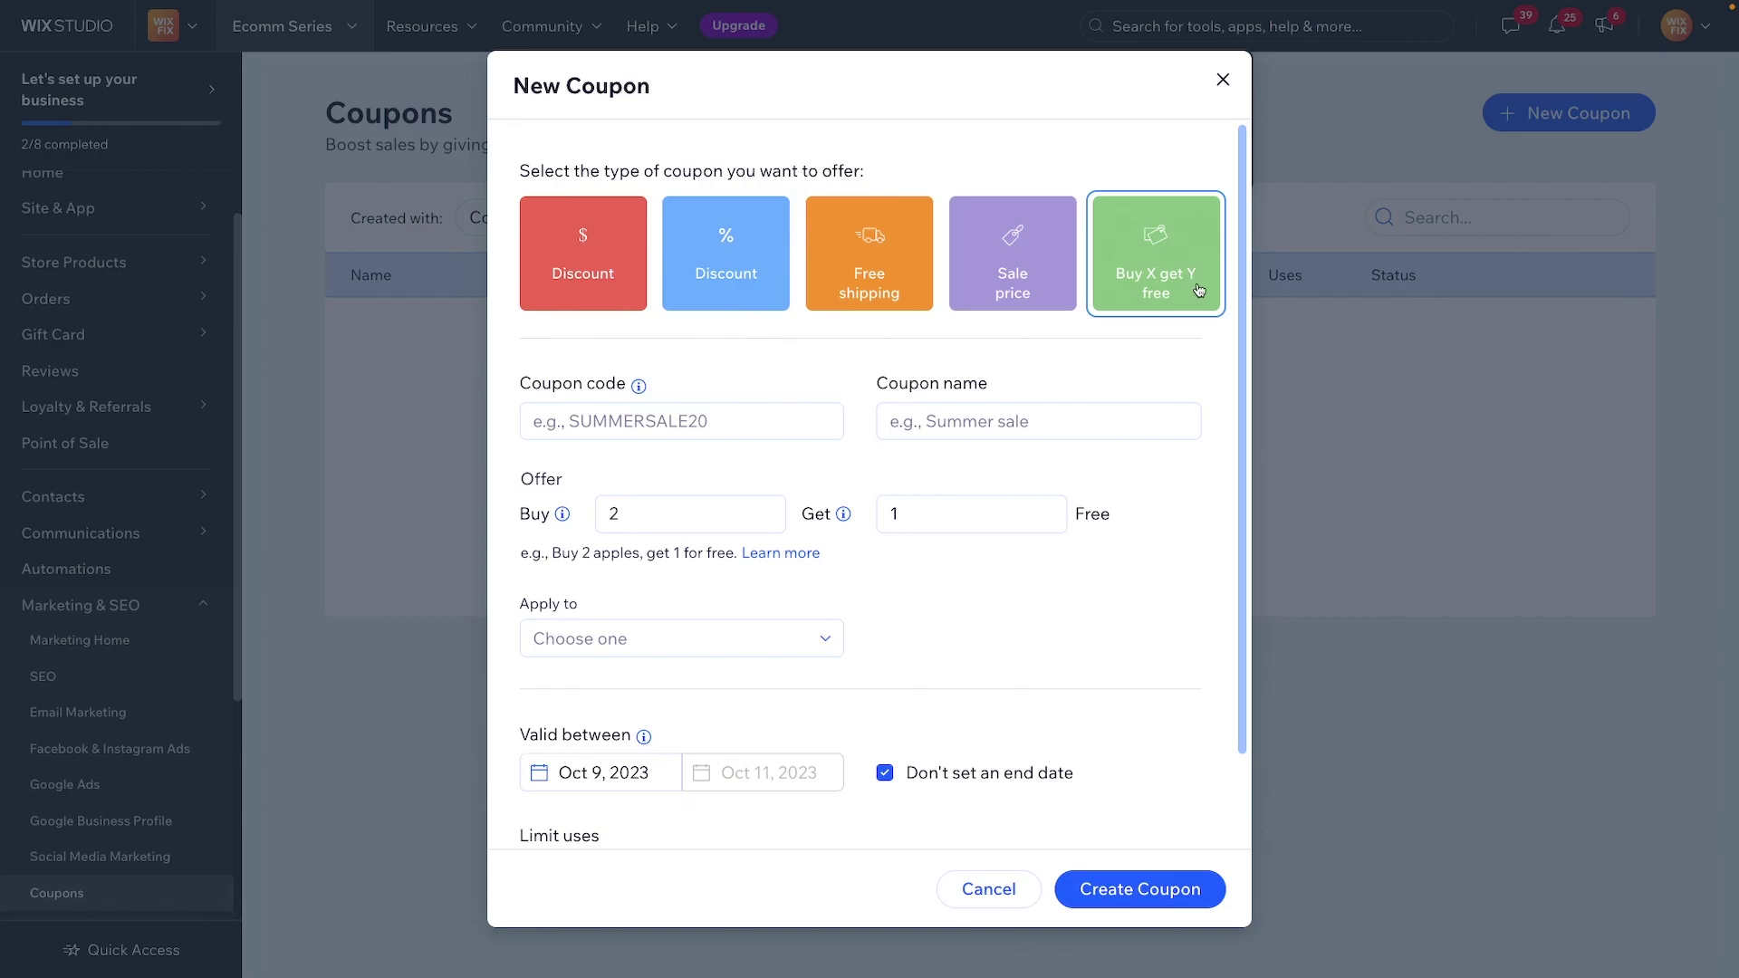
{"action": "left_click", "coordinate": [557, 265]}
{"action": "left_click", "coordinate": [779, 265]}
{"action": "left_click", "coordinate": [931, 276]}
{"action": "left_click", "coordinate": [1014, 267]}
{"action": "left_click", "coordinate": [1144, 265]}
Step: Settle on the $ Discount coupon type, ready to enter a coupon code
{"action": "left_click", "coordinate": [548, 237]}
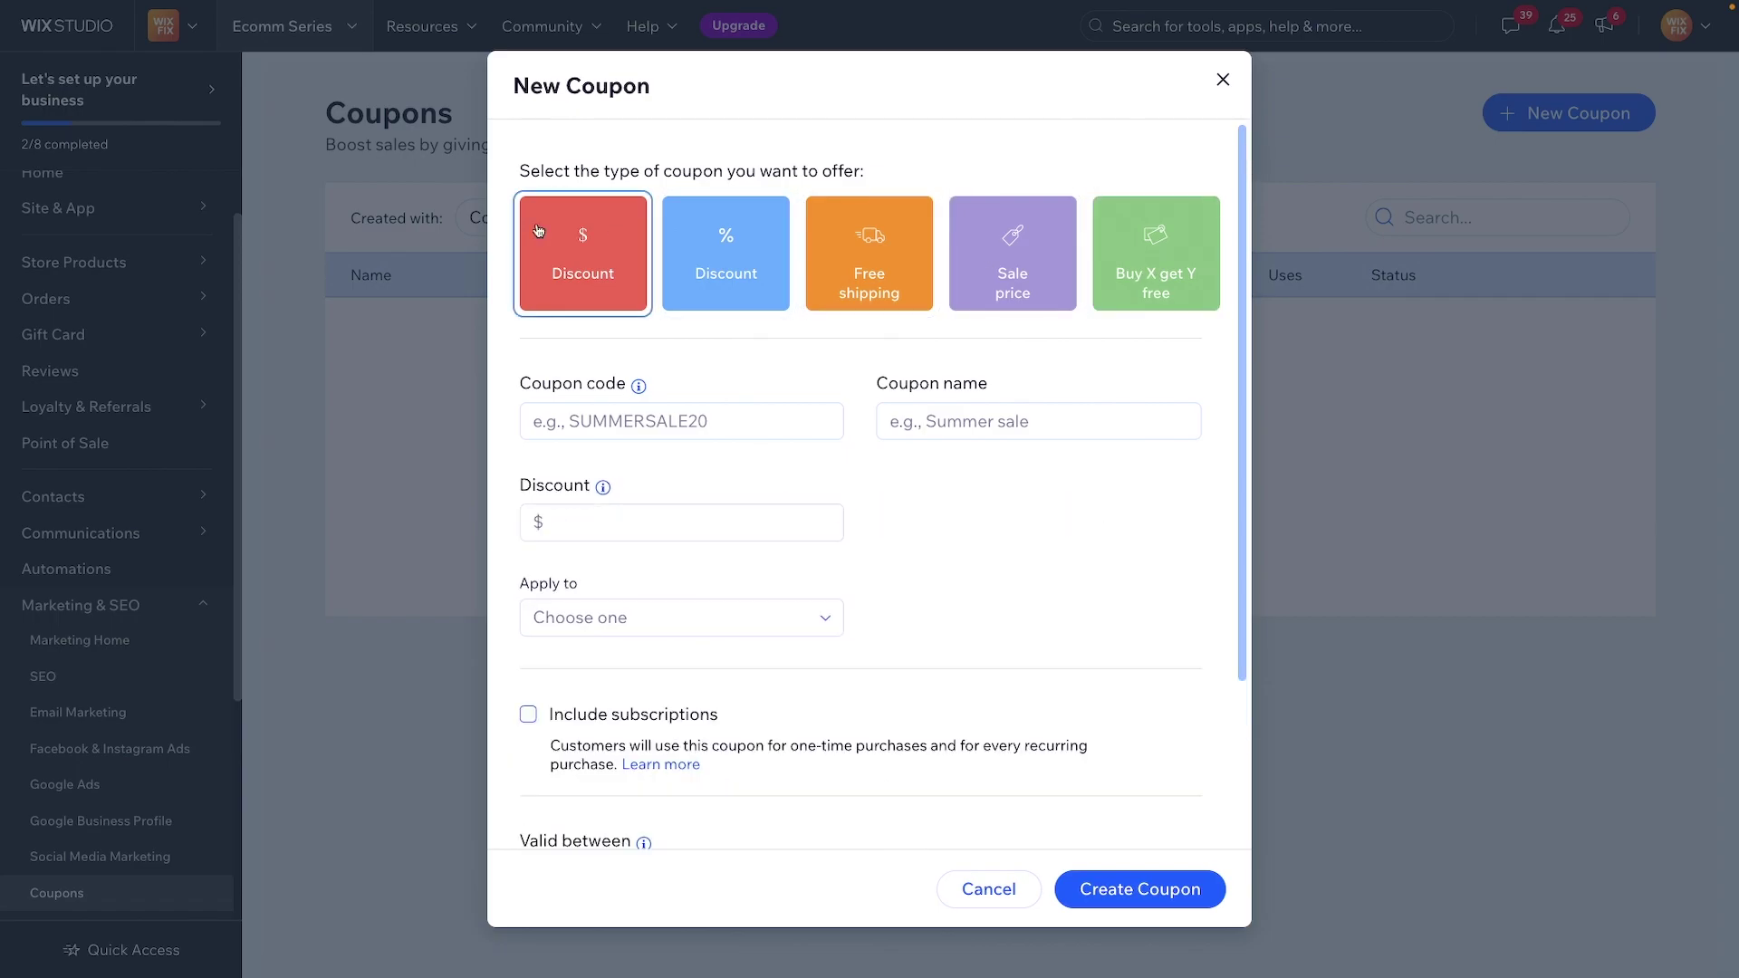
{"action": "left_click", "coordinate": [866, 256]}
{"action": "left_click", "coordinate": [584, 253]}
{"action": "left_click", "coordinate": [645, 424]}
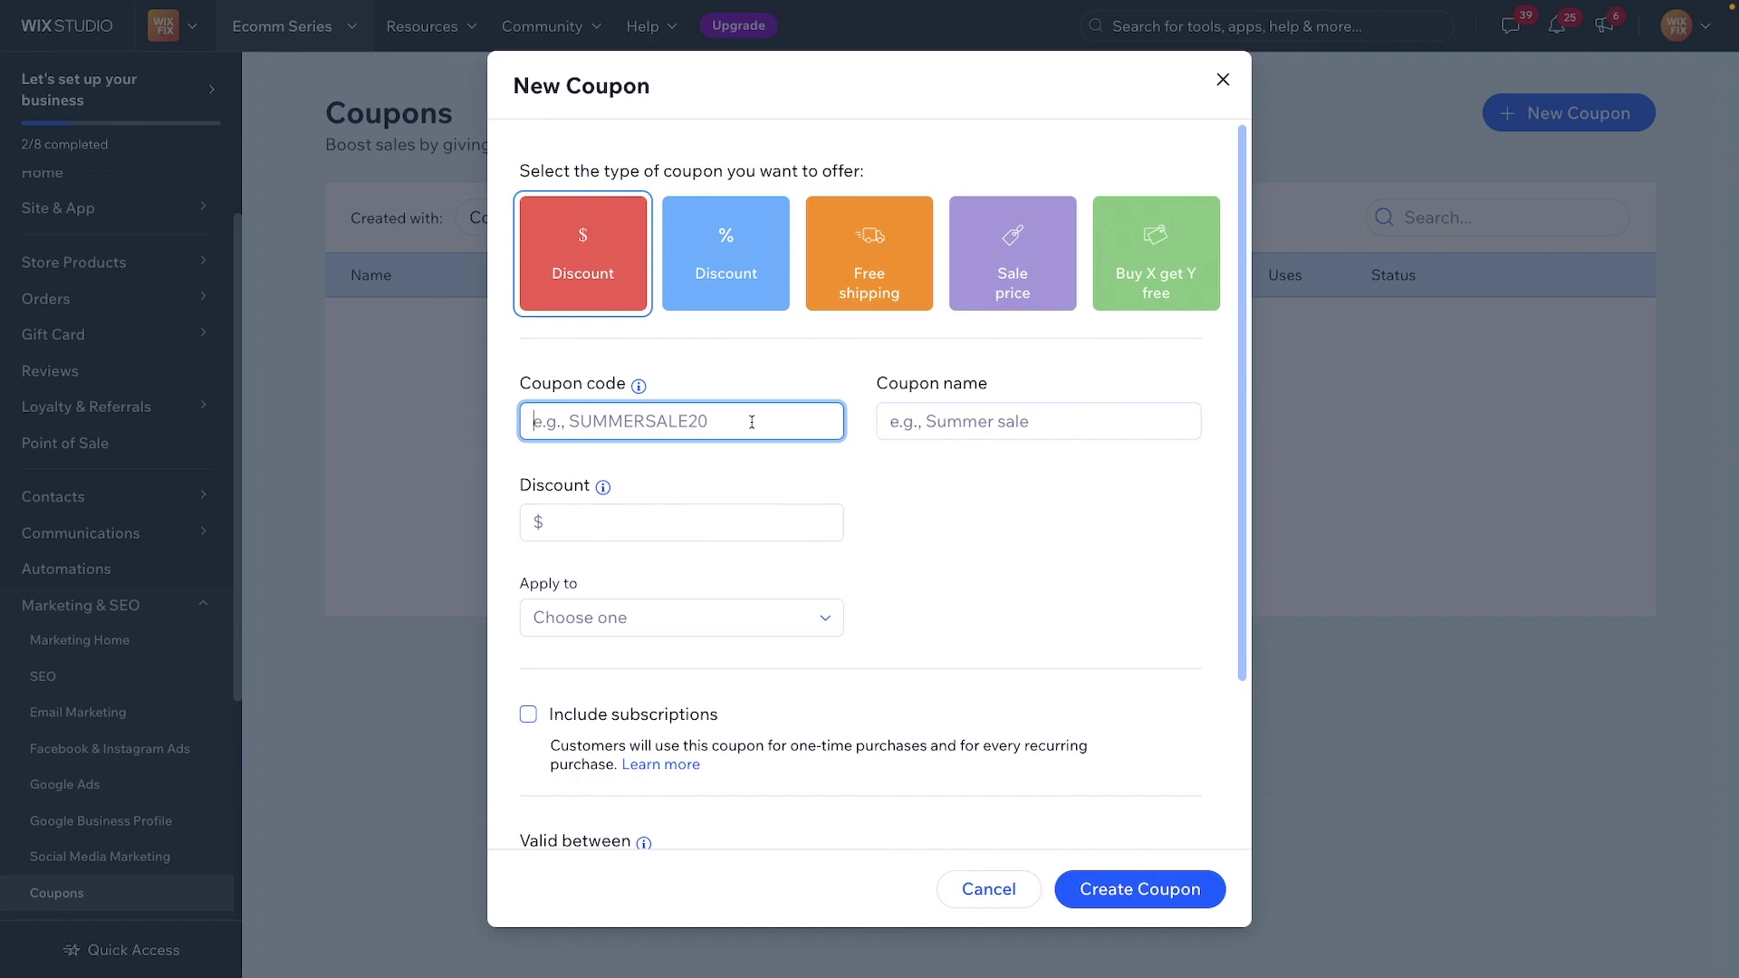
Step: Enter coupon code WinterSale23 and name the coupon 'Winter Sale 2023'
{"action": "type", "text": "W"}
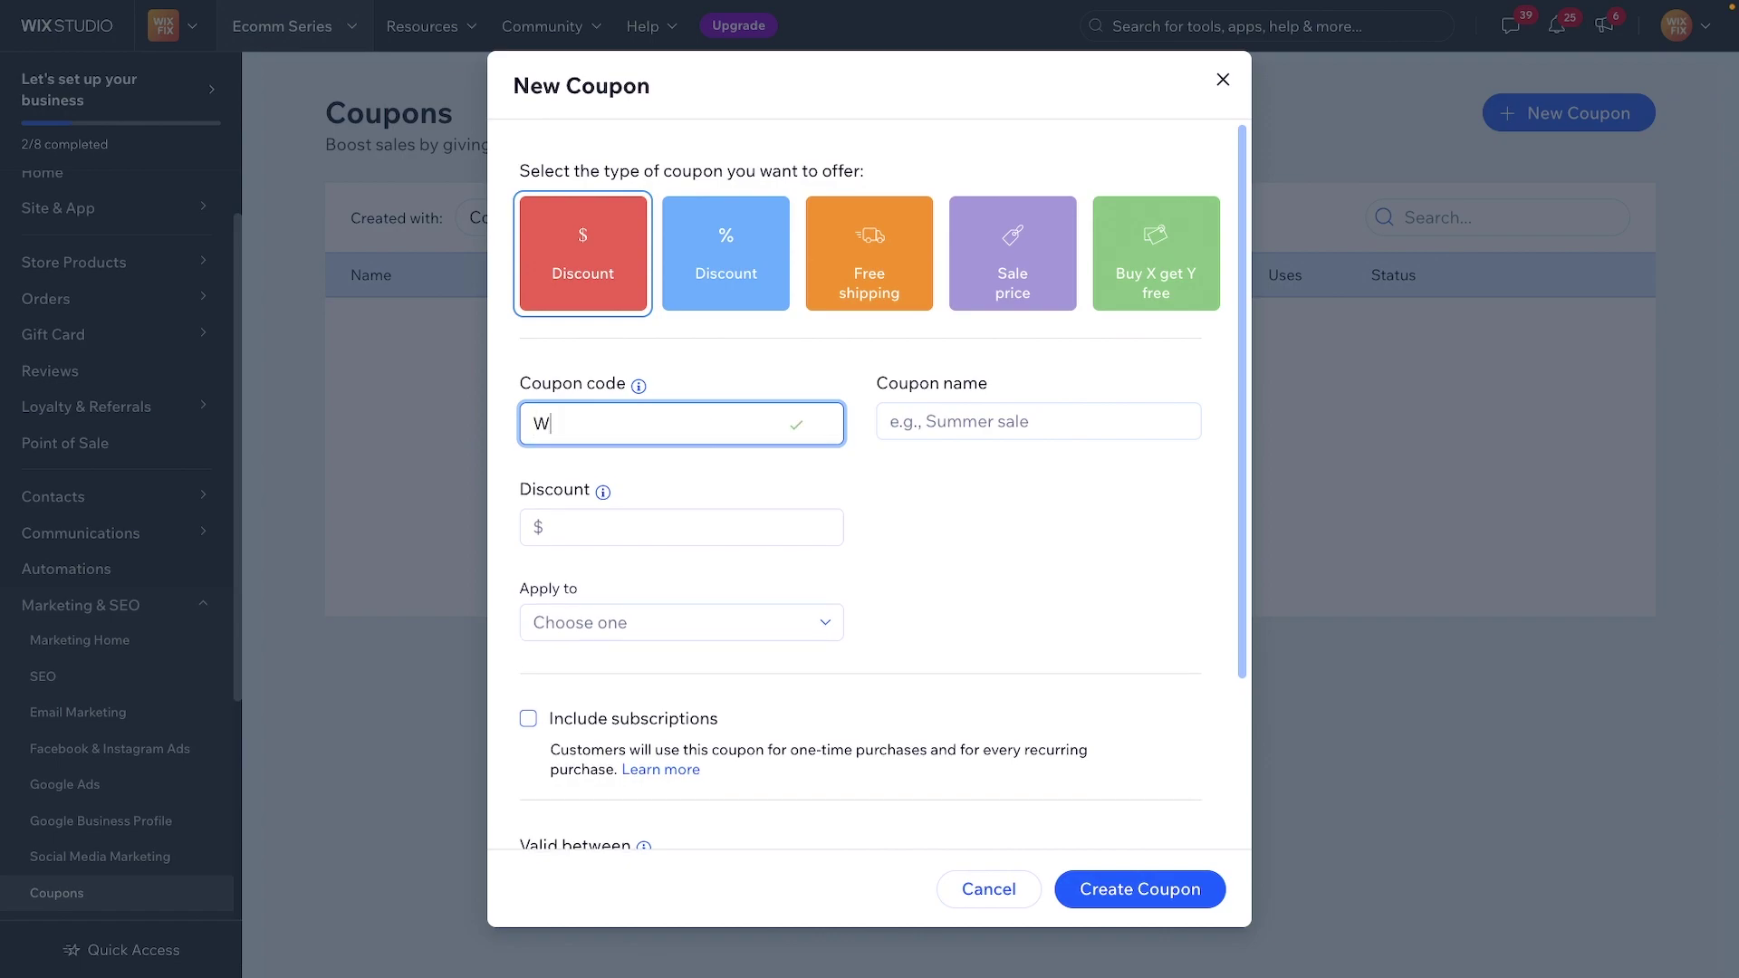
{"action": "type", "text": "inter Sale23"}
{"action": "left_click", "coordinate": [902, 414]}
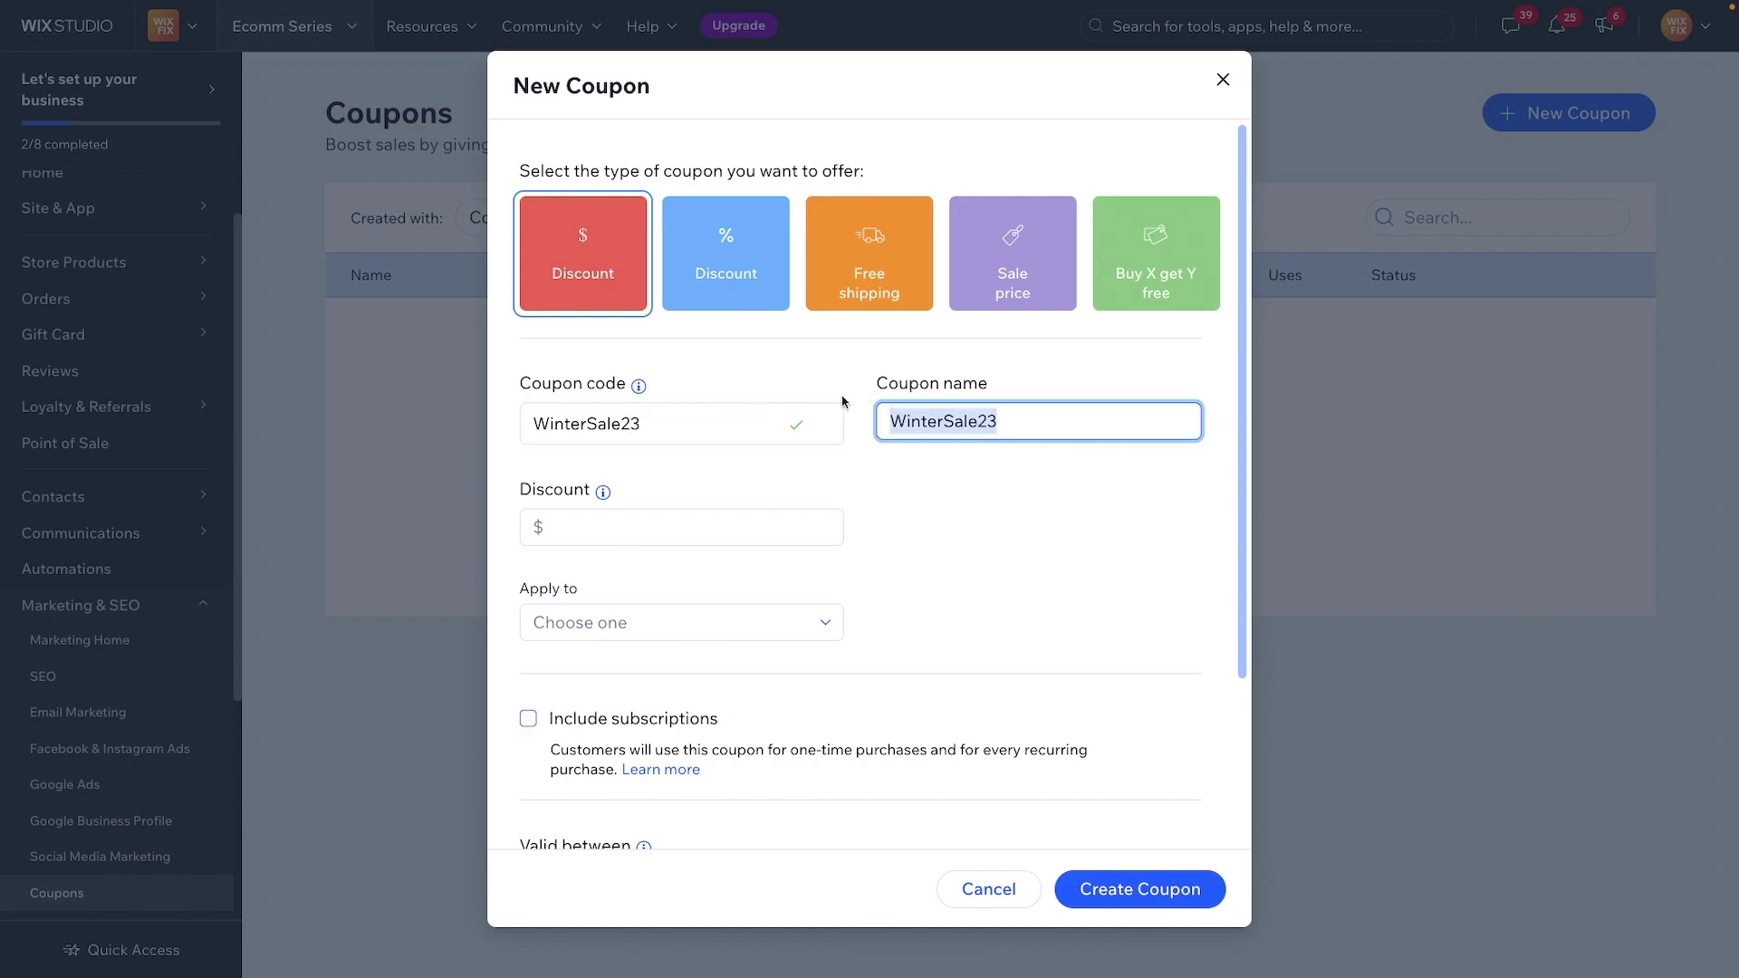
{"action": "left_click", "coordinate": [942, 422]}
{"action": "left_click", "coordinate": [987, 423]}
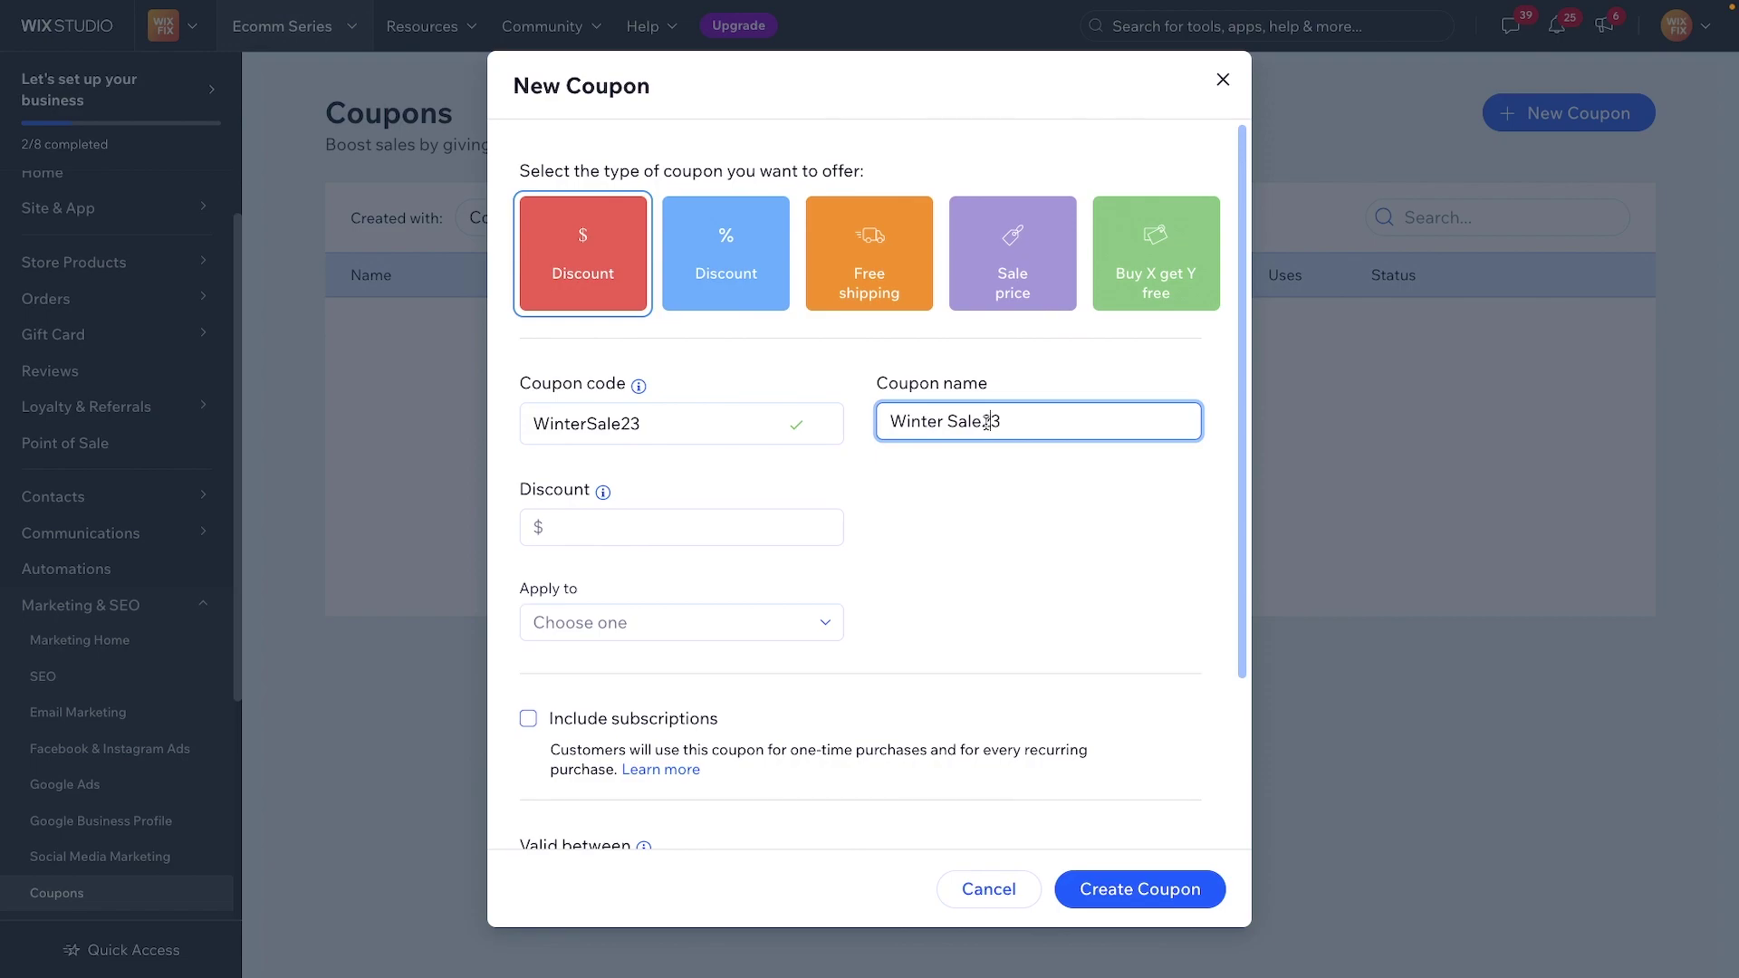
{"action": "type", "text": "20"}
{"action": "left_click", "coordinate": [1045, 480]}
{"action": "scroll", "coordinate": [1045, 480], "scroll_direction": "down", "scroll_amount": 2}
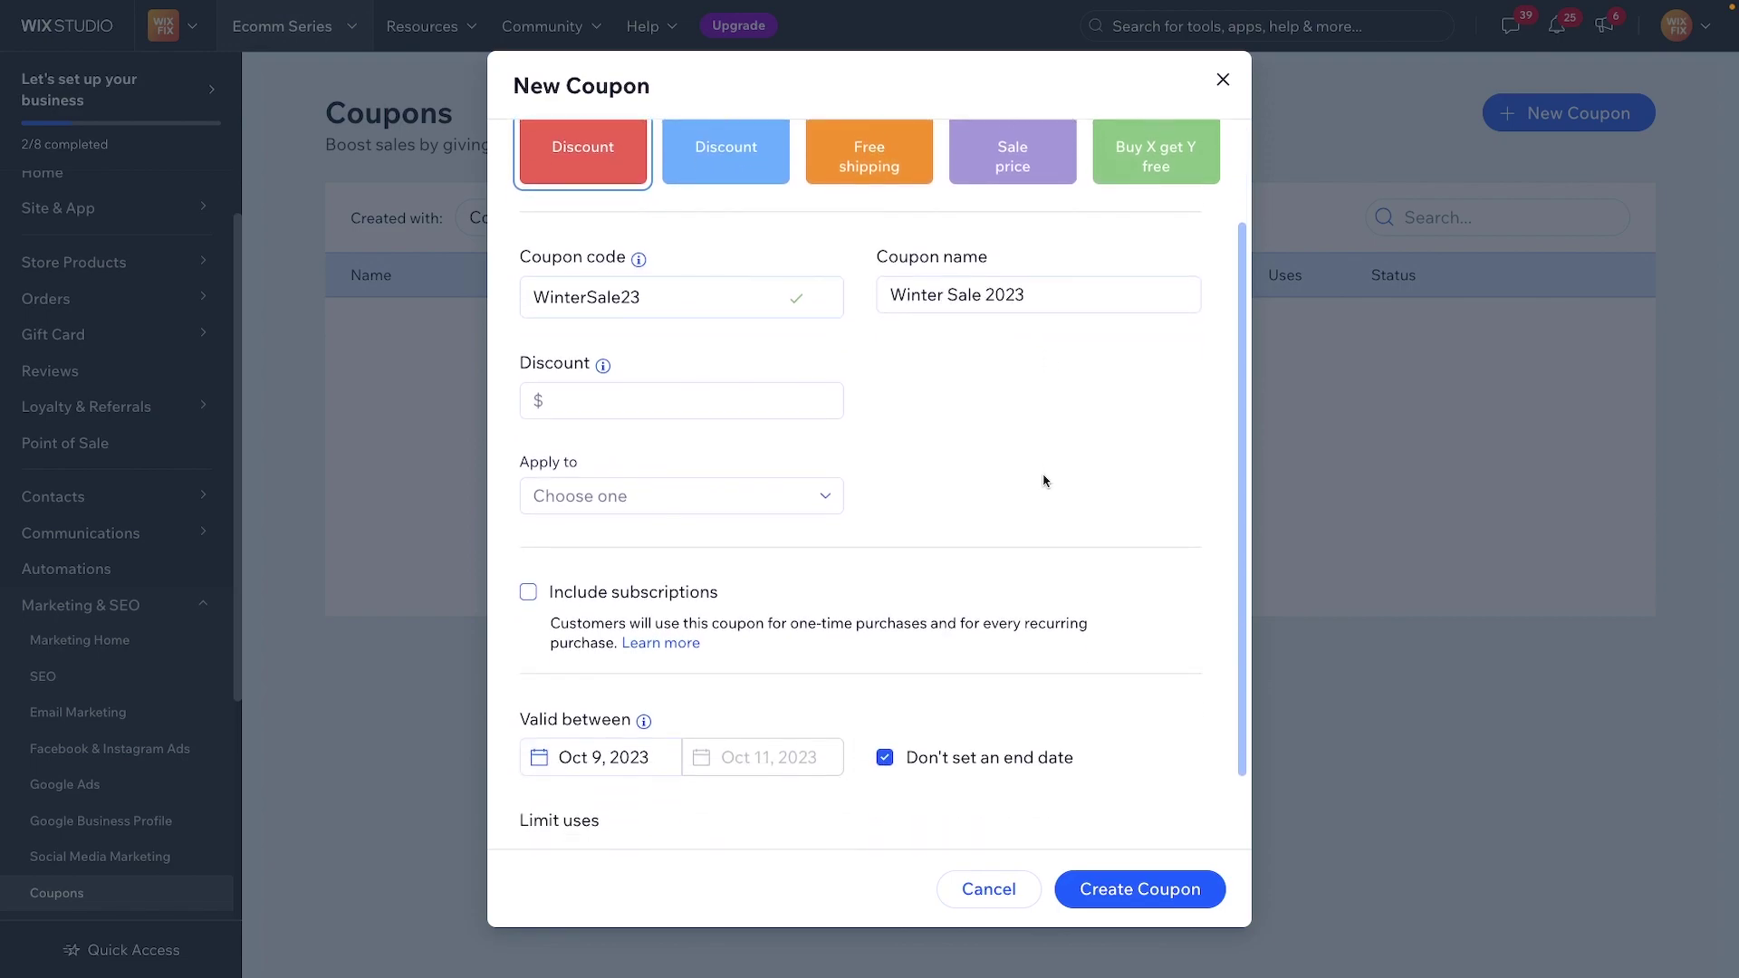
{"action": "scroll", "coordinate": [1044, 480], "scroll_direction": "up", "scroll_amount": 2}
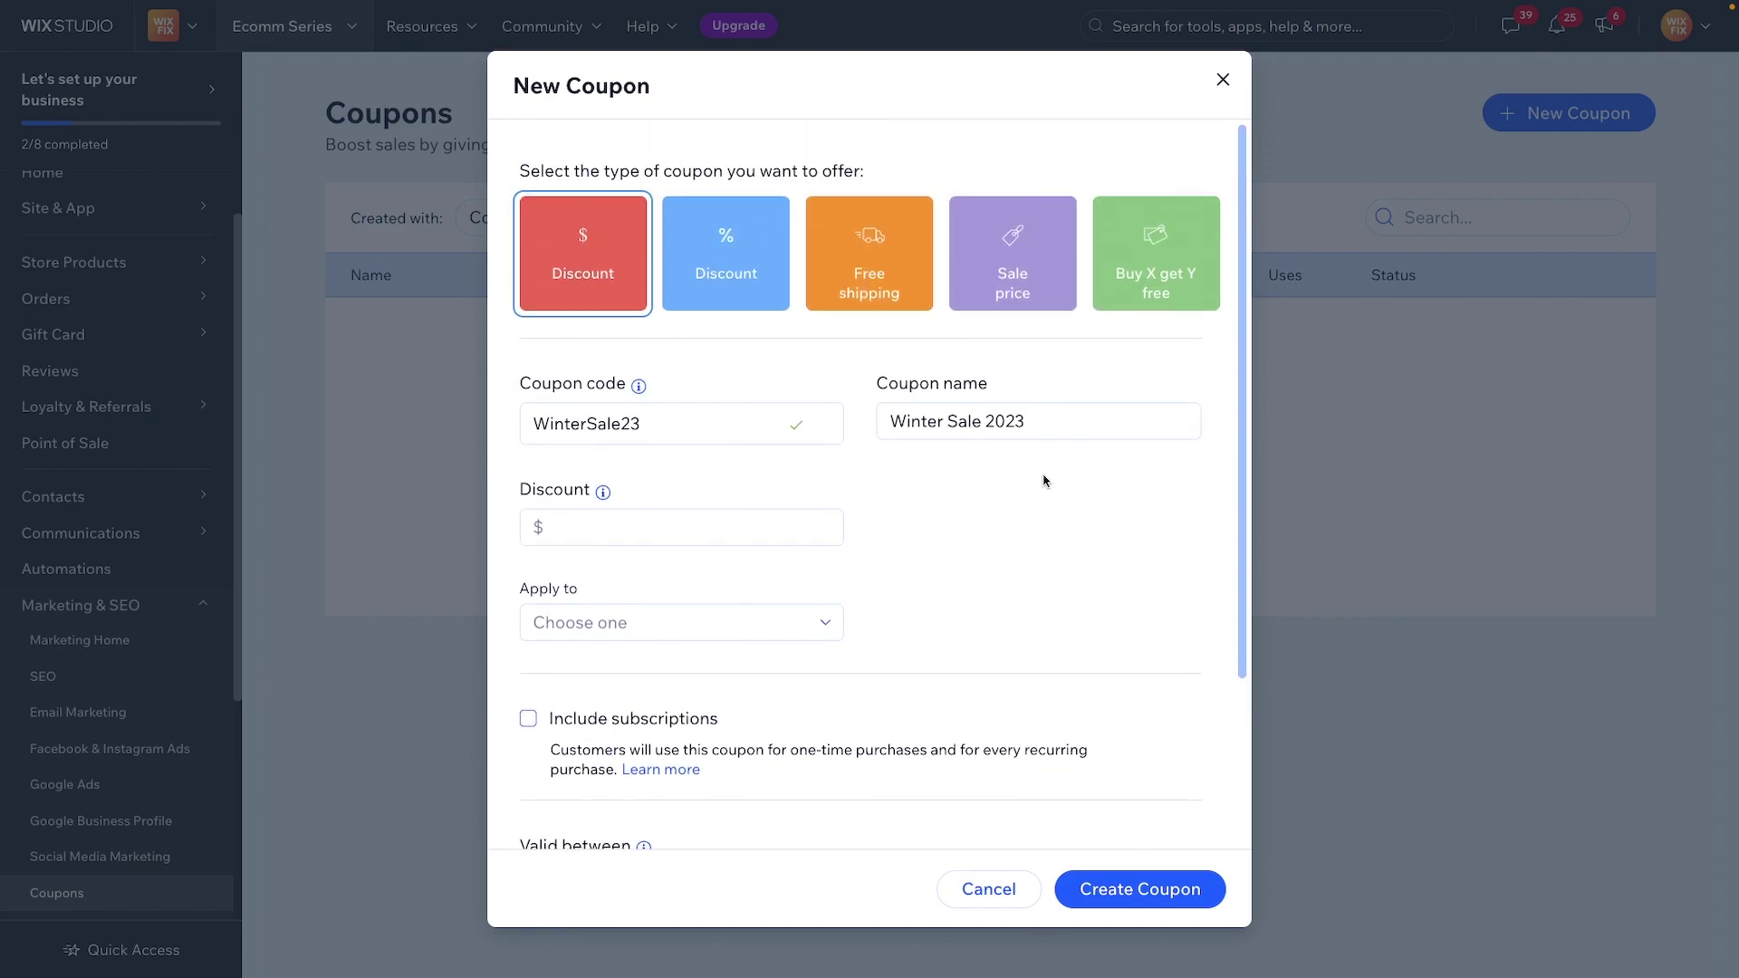
Step: Enter a $10 discount amount for the coupon
{"action": "left_click", "coordinate": [621, 530]}
{"action": "type", "text": "10"}
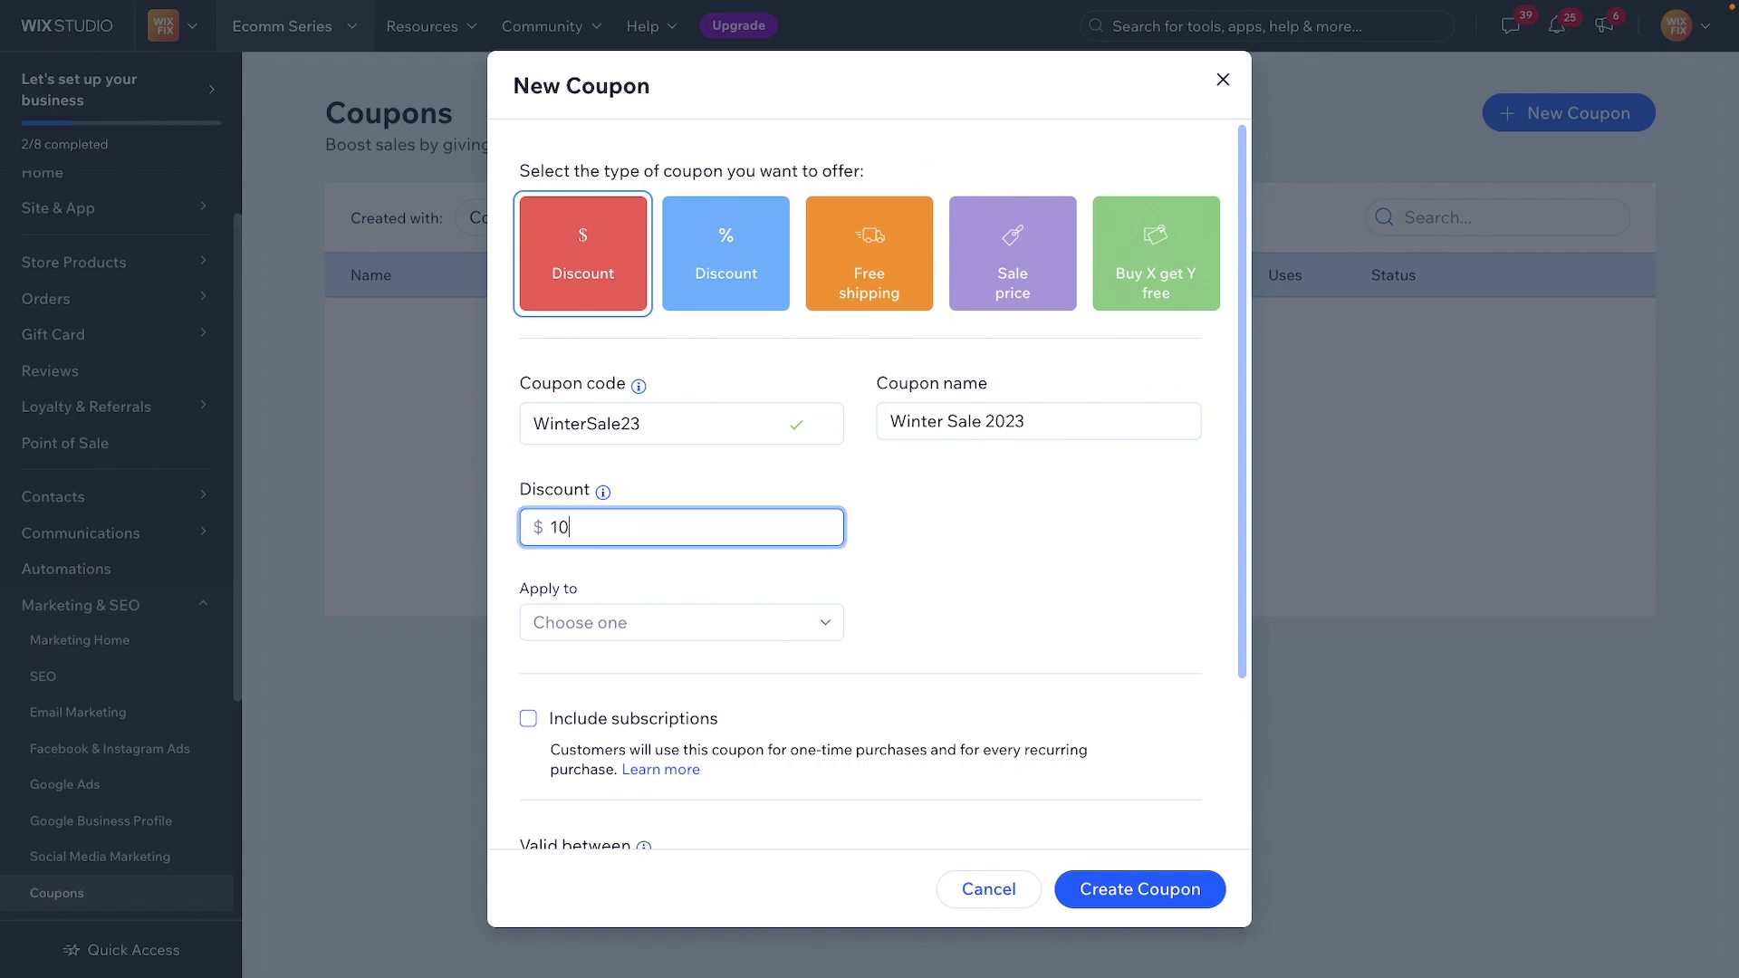
{"action": "left_click", "coordinate": [924, 550]}
{"action": "scroll", "coordinate": [928, 547], "scroll_direction": "down", "scroll_amount": 3}
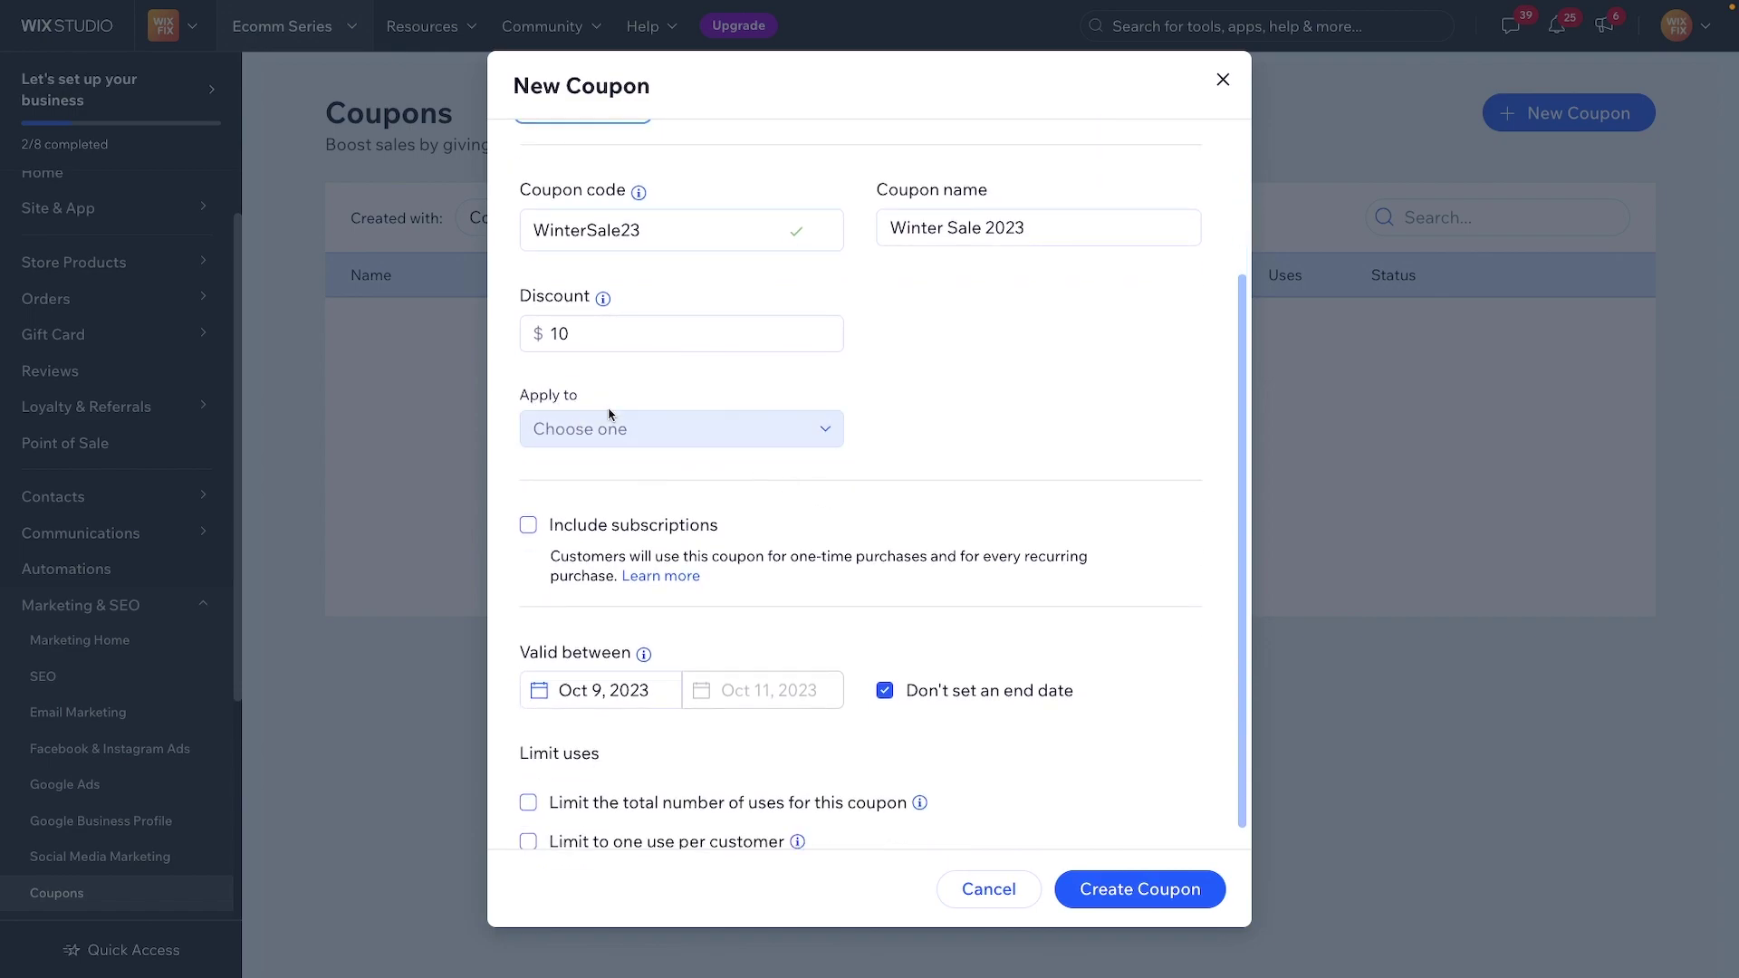
{"action": "left_click", "coordinate": [611, 432]}
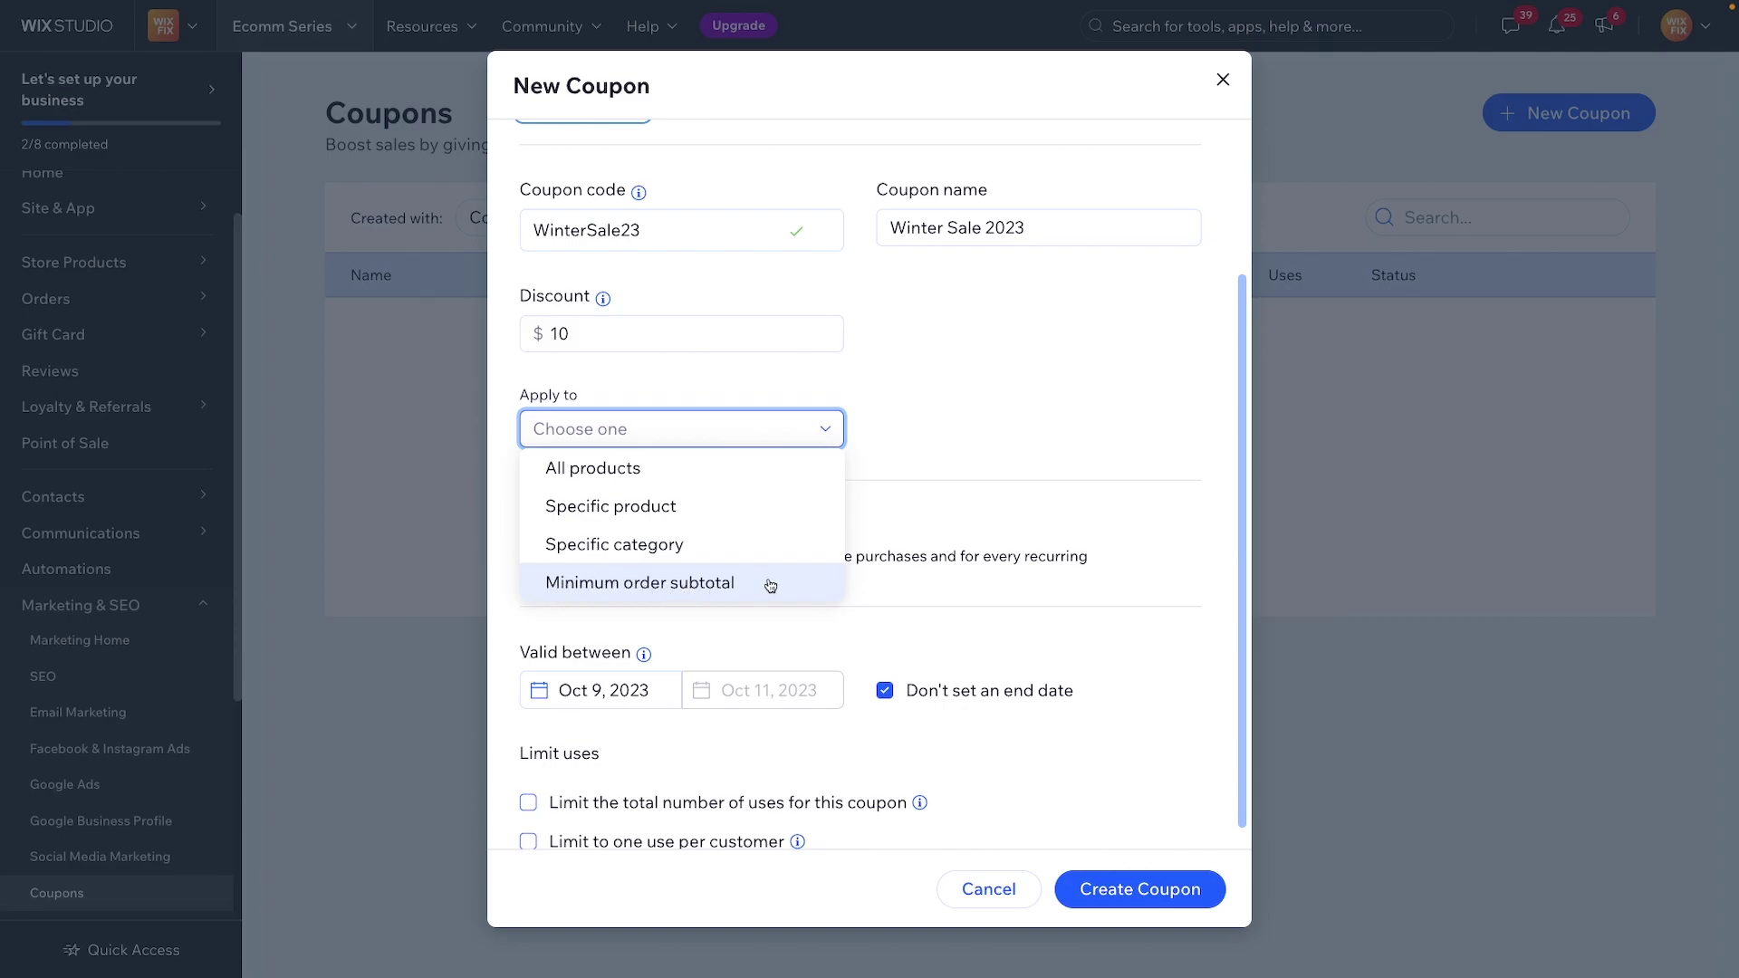
Step: Apply the coupon to orders with a $60 minimum subtotal, keeping subscriptions excluded
{"action": "scroll", "coordinate": [499, 235], "scroll_direction": "up", "scroll_amount": 2}
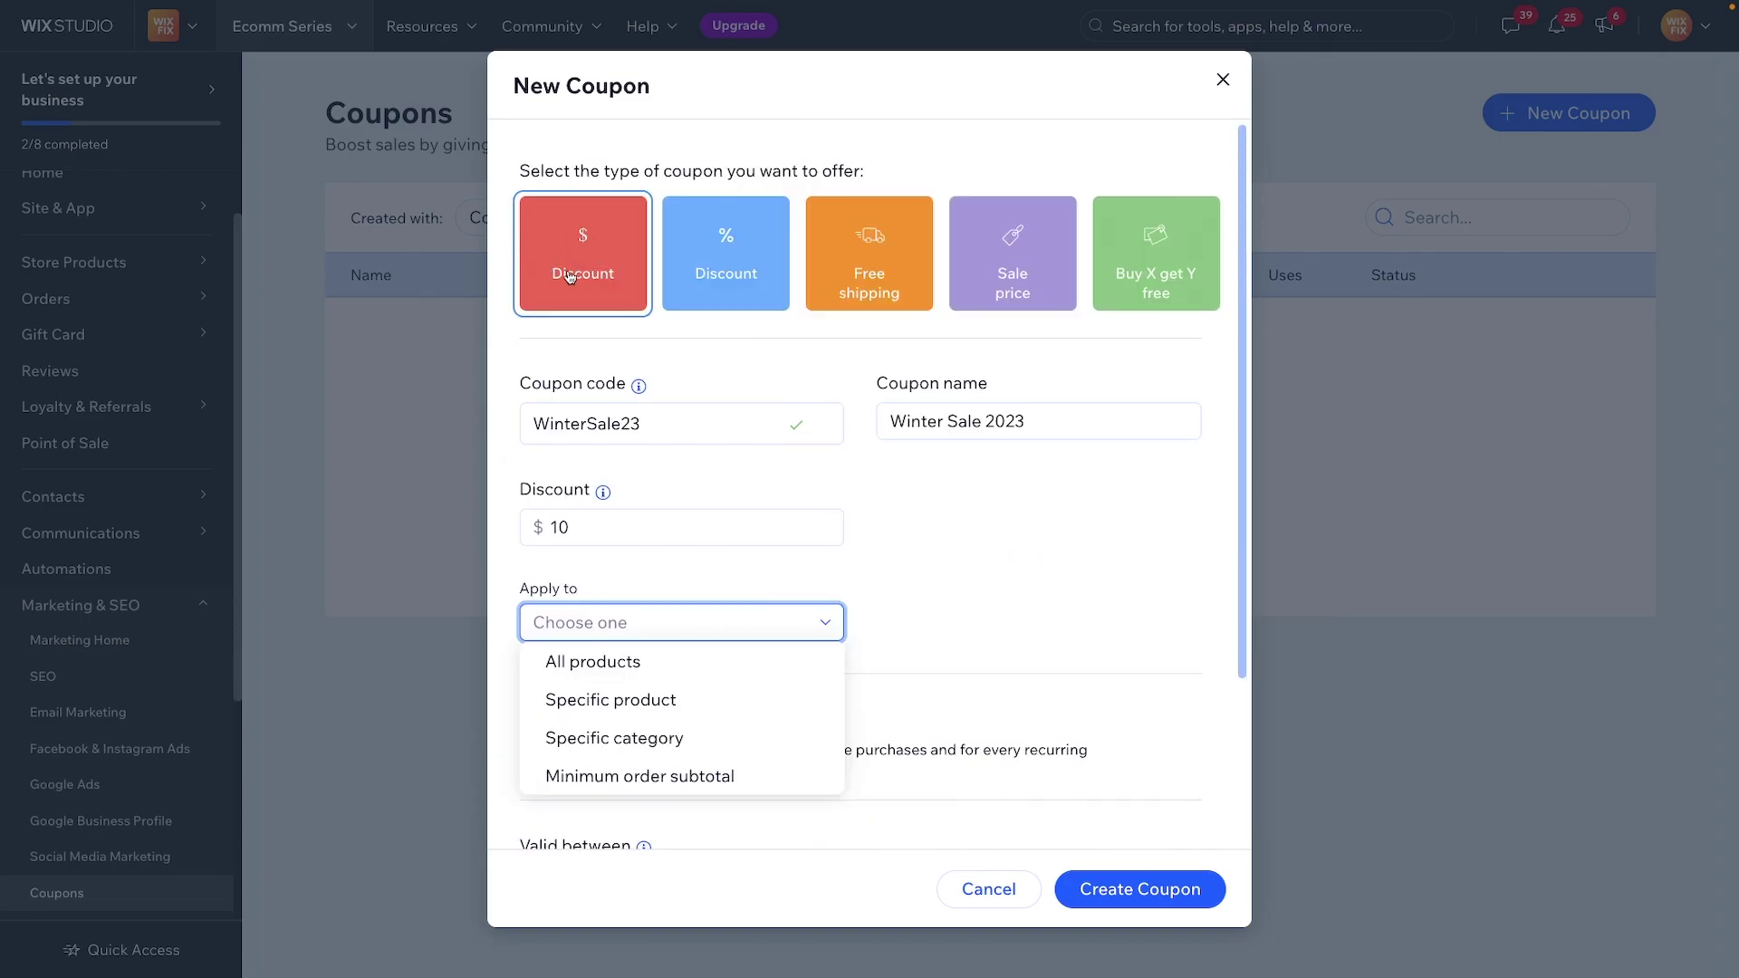
{"action": "scroll", "coordinate": [570, 276], "scroll_direction": "down", "scroll_amount": 2}
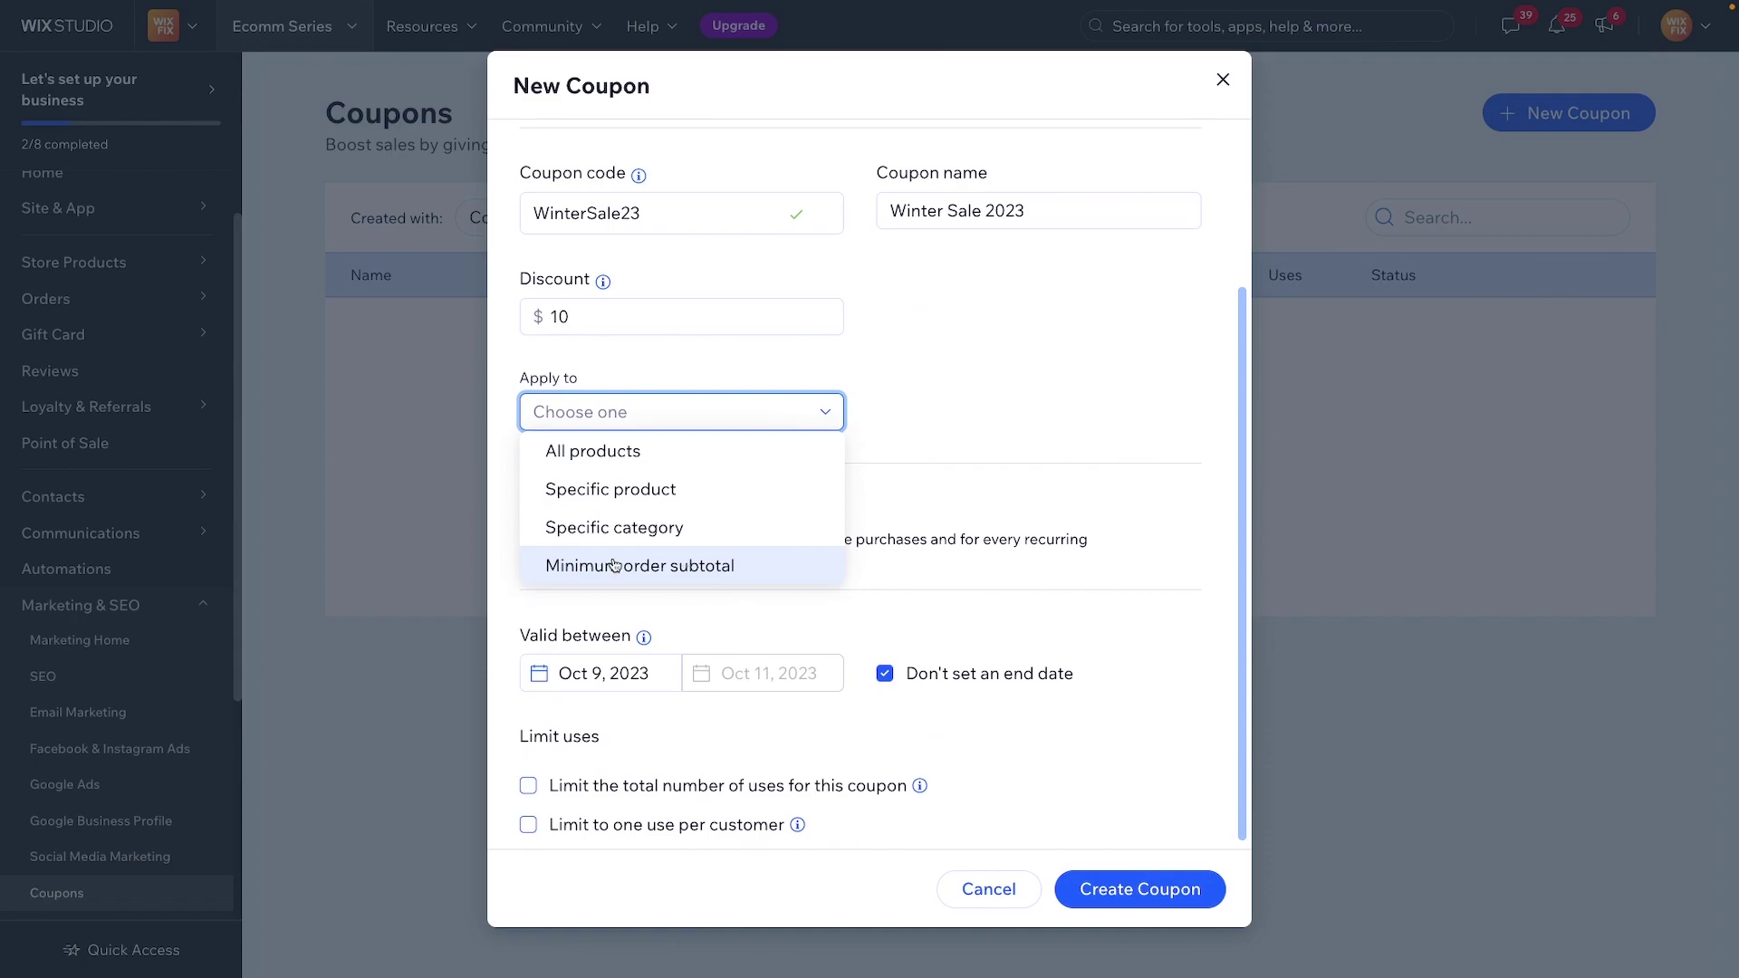
{"action": "left_click", "coordinate": [671, 568]}
{"action": "left_click", "coordinate": [944, 422]}
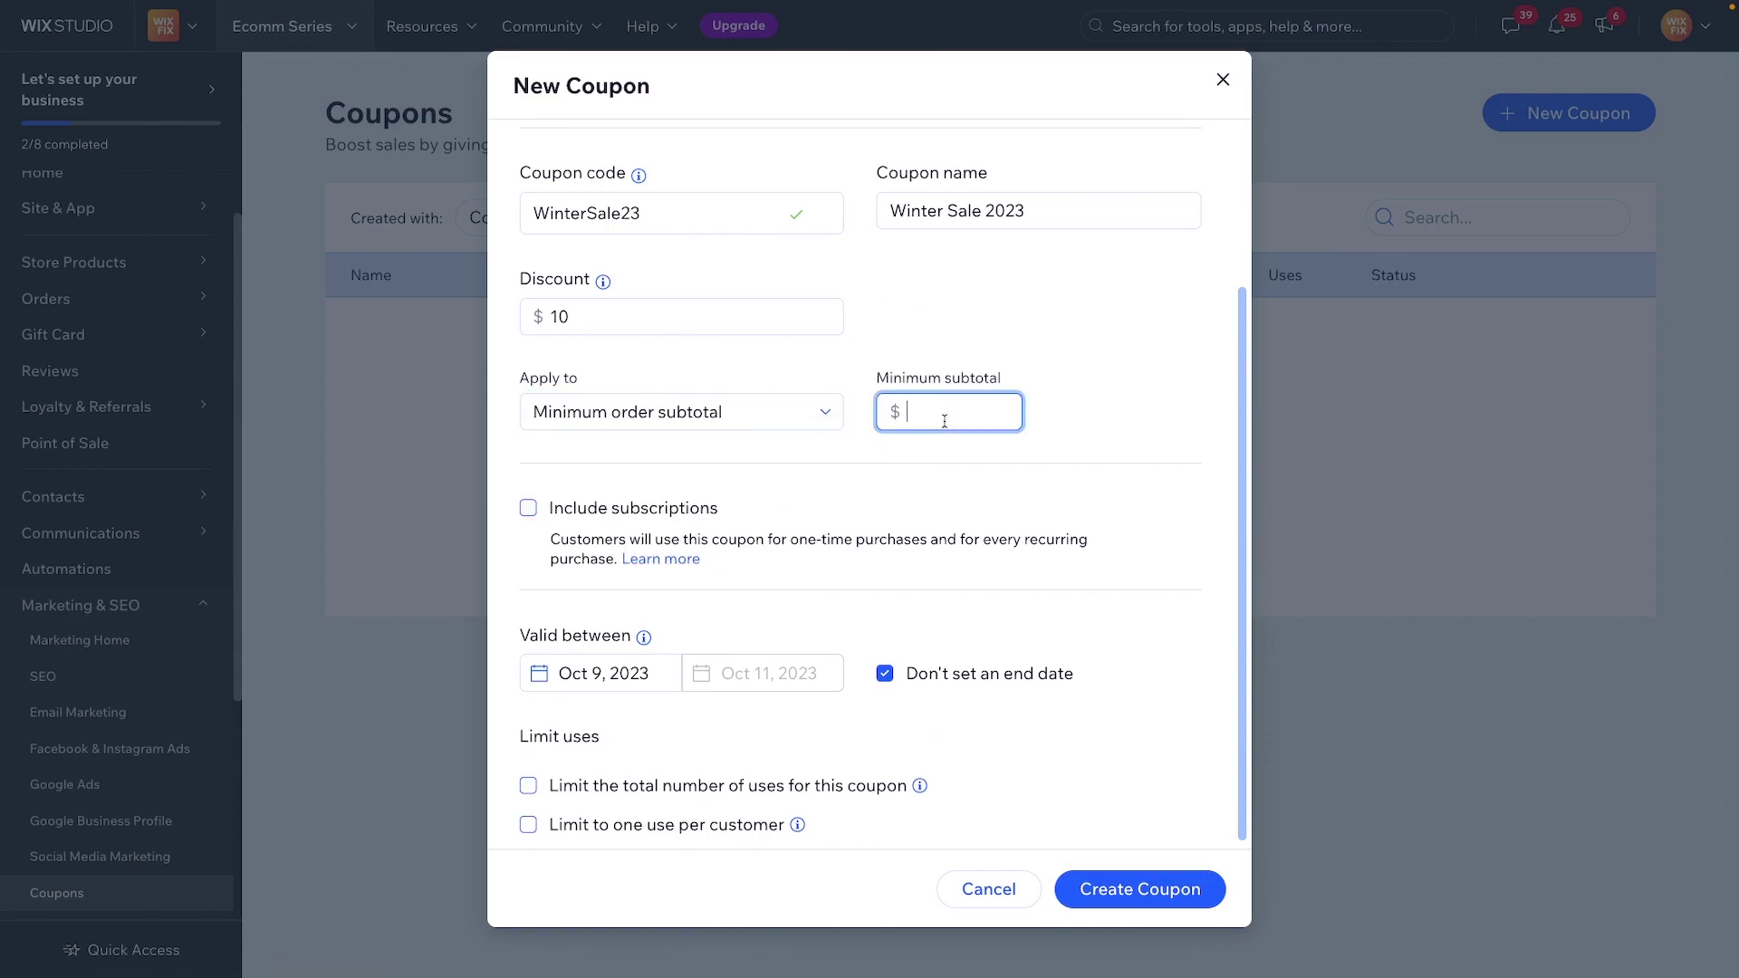
{"action": "type", "text": "60"}
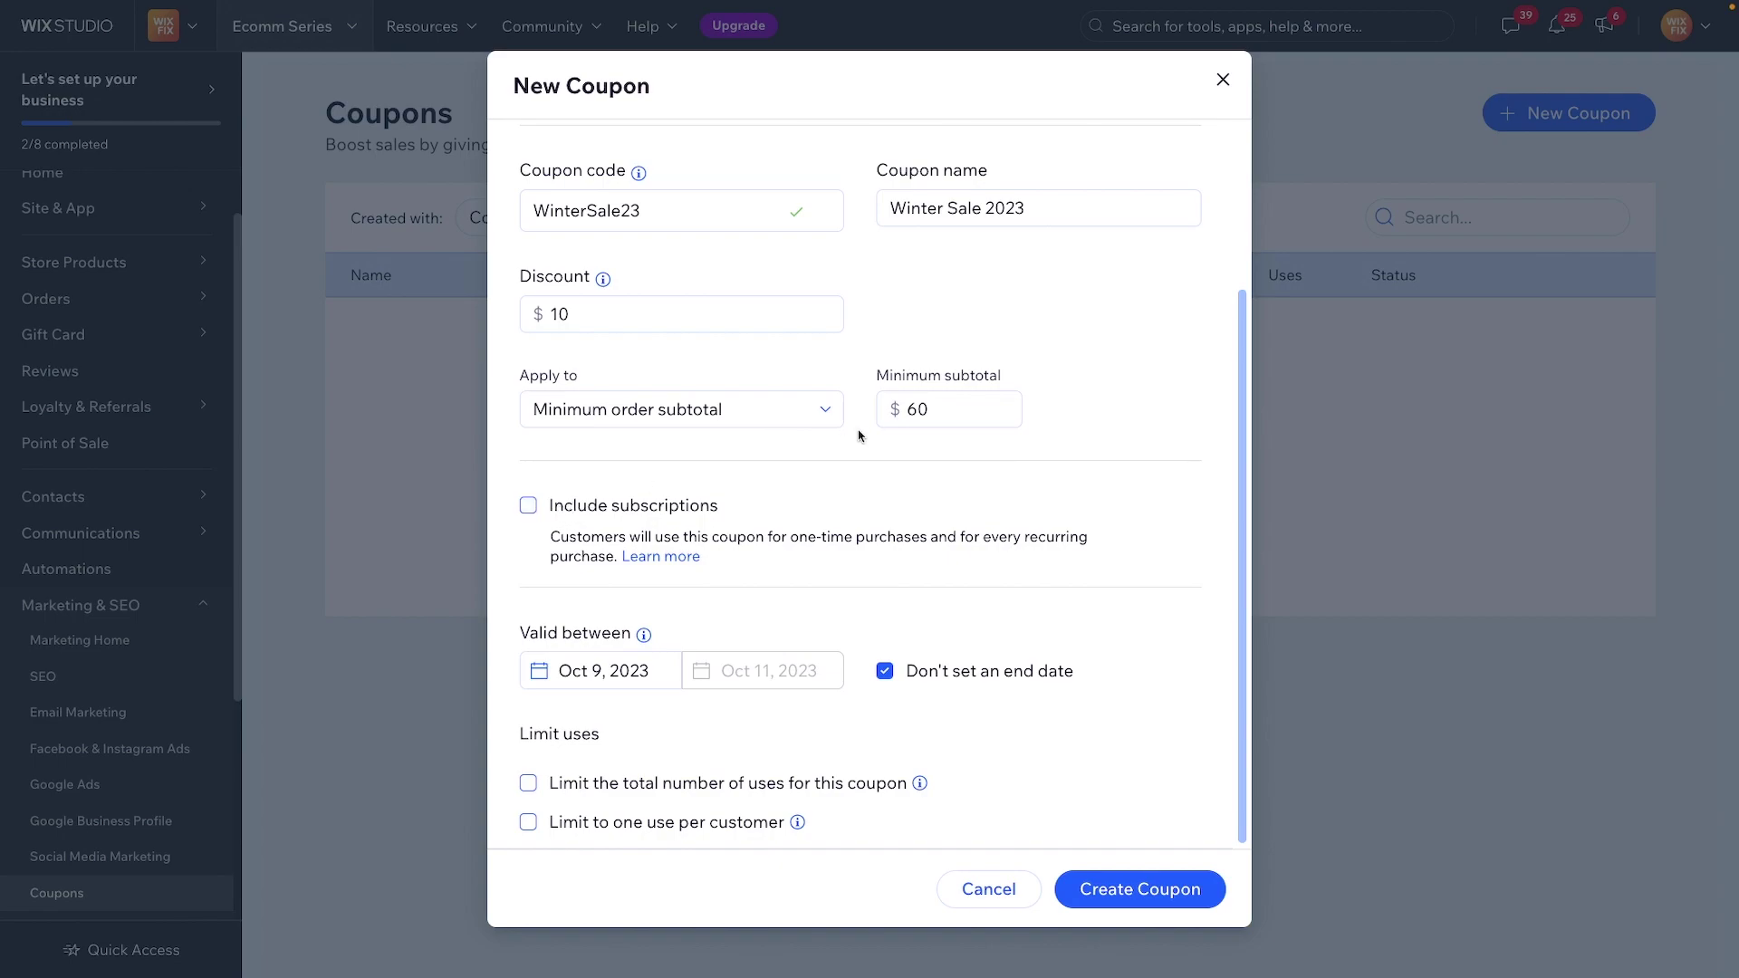
{"action": "left_click", "coordinate": [528, 505]}
{"action": "left_click", "coordinate": [528, 505]}
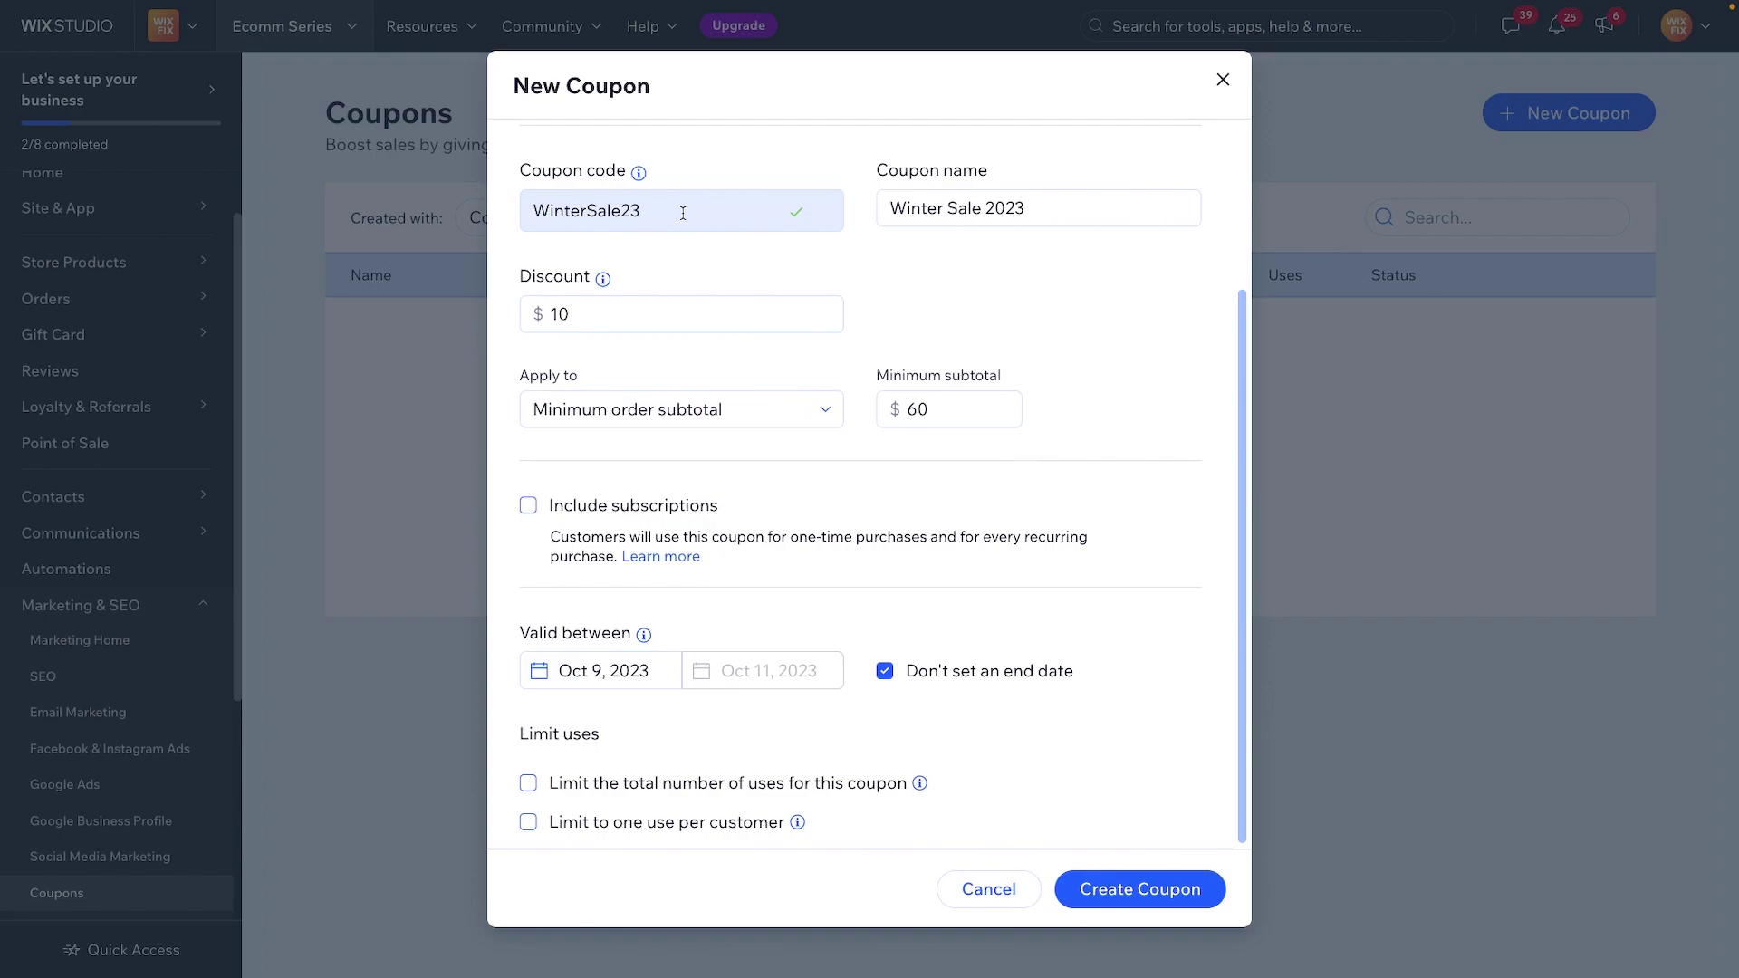
{"action": "left_click", "coordinate": [571, 671]}
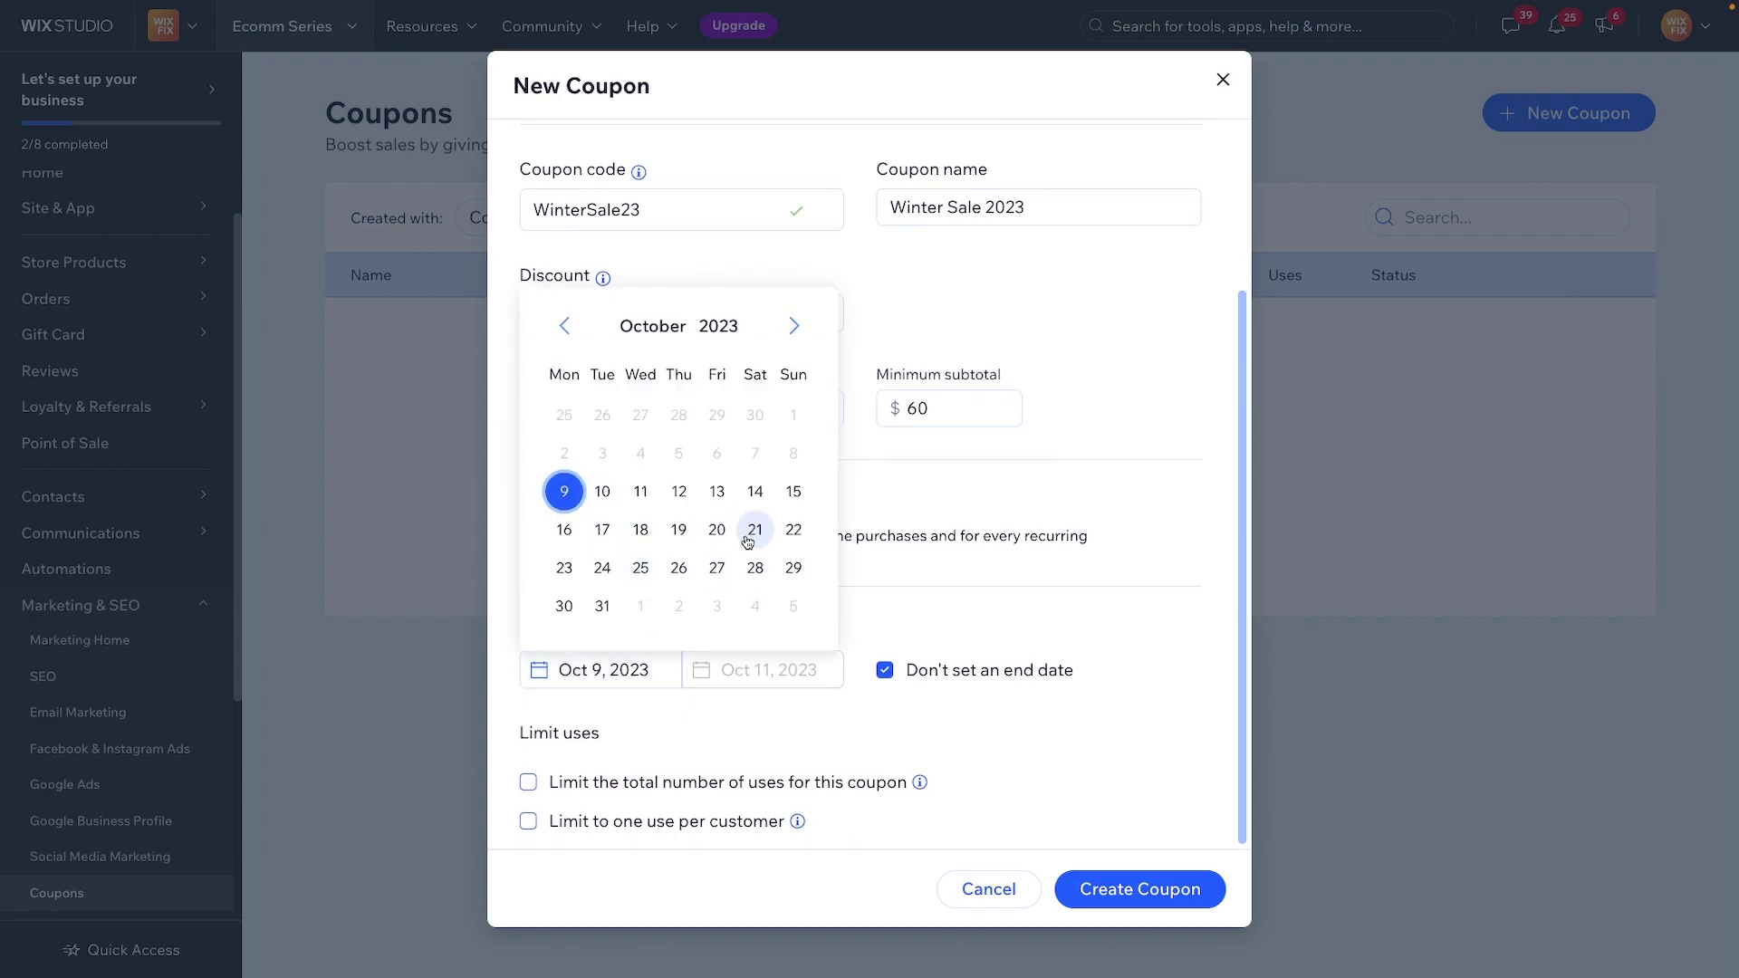
Step: Give the coupon an end date of Dec 31, 2023
{"action": "left_click", "coordinate": [1032, 614]}
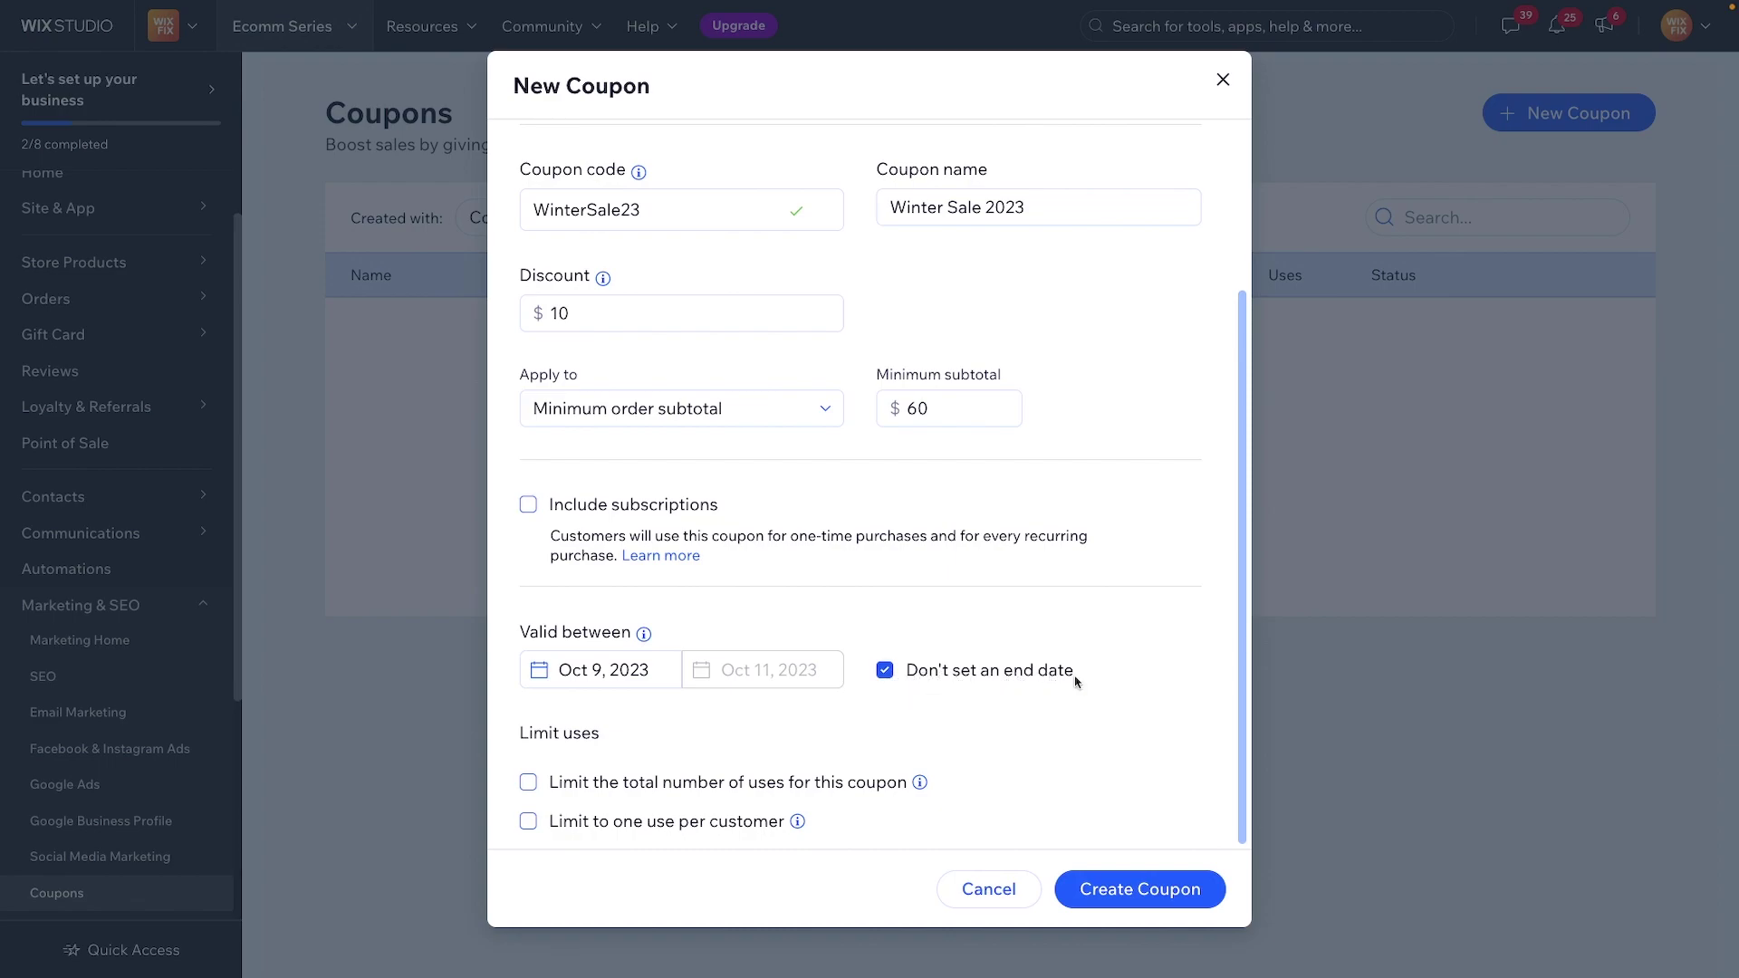
{"action": "left_click", "coordinate": [886, 671]}
{"action": "left_click", "coordinate": [769, 671]}
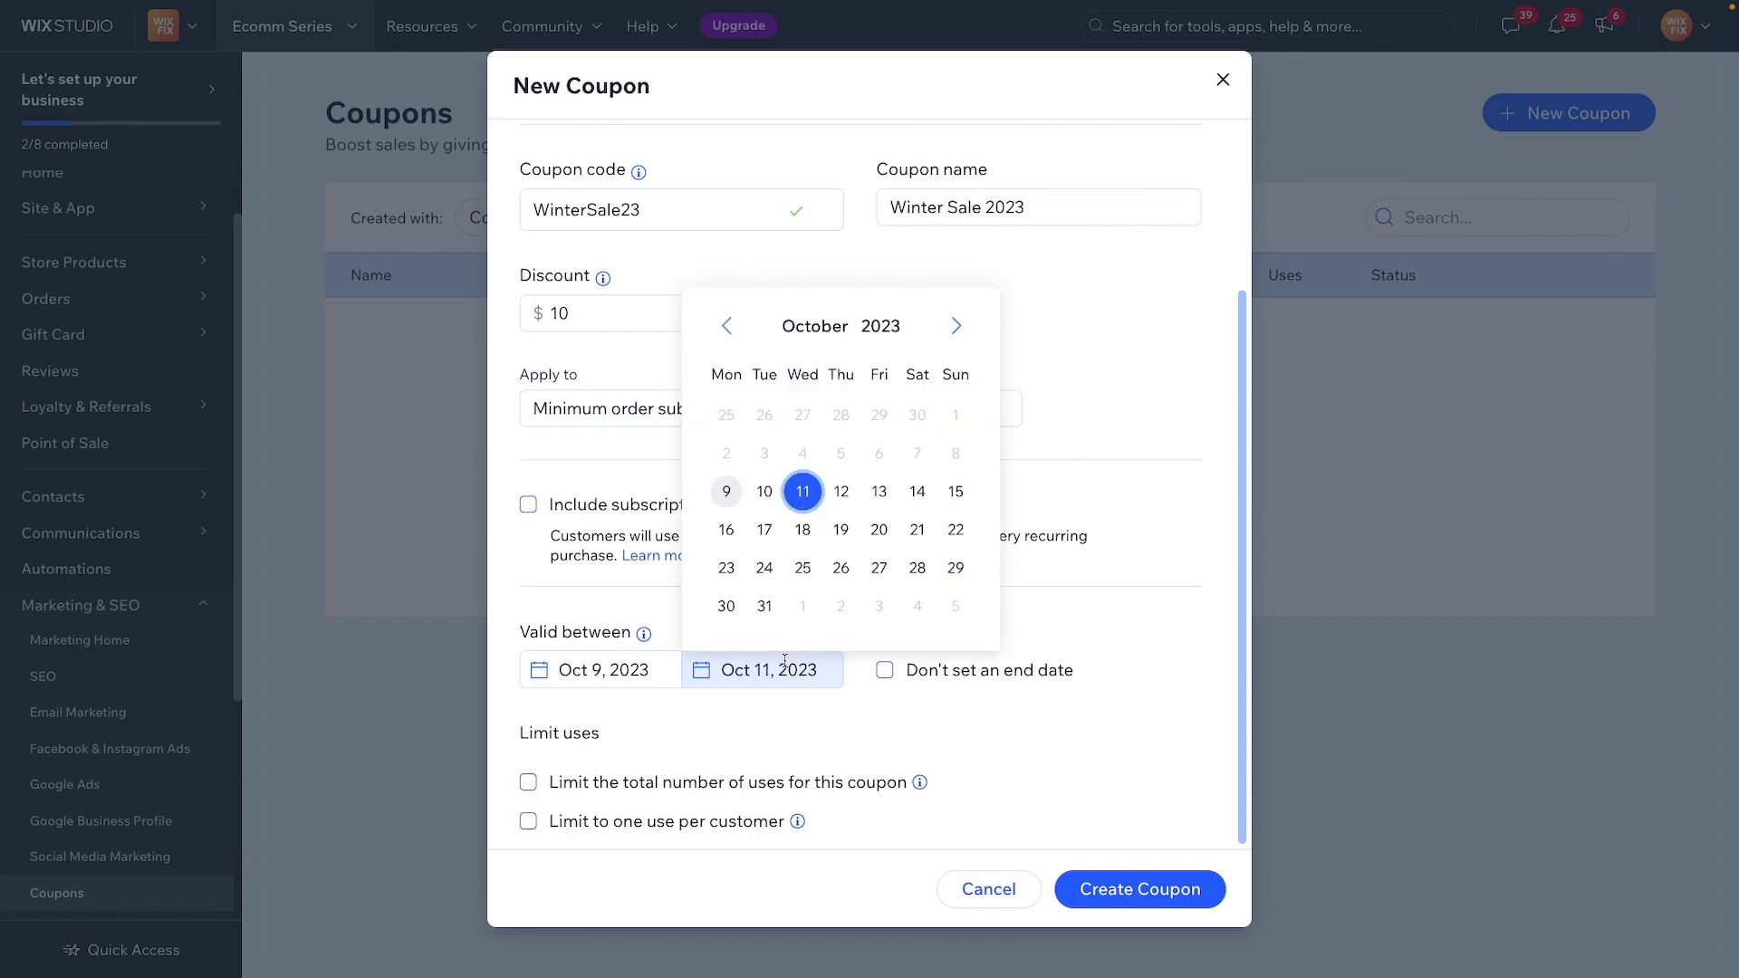
{"action": "left_click", "coordinate": [956, 326]}
{"action": "left_click", "coordinate": [955, 326]}
{"action": "left_click", "coordinate": [958, 568]}
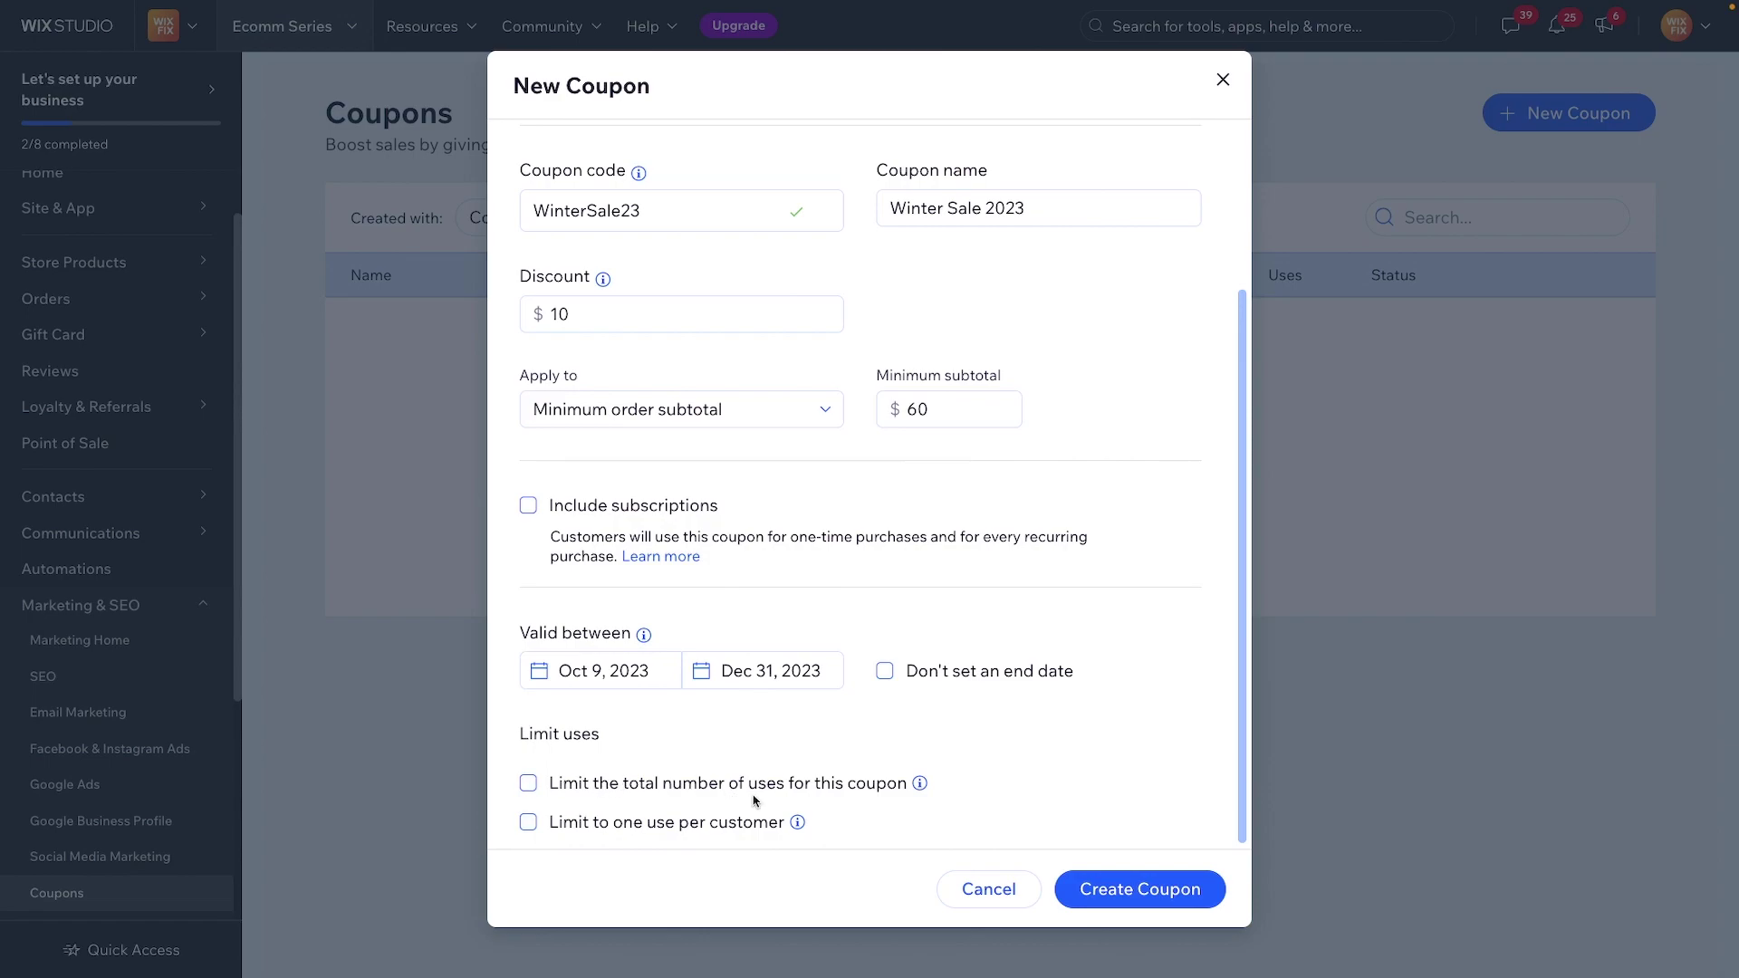
Step: Limit the coupon to one use per customer, with no total-use cap
{"action": "left_click", "coordinate": [792, 788]}
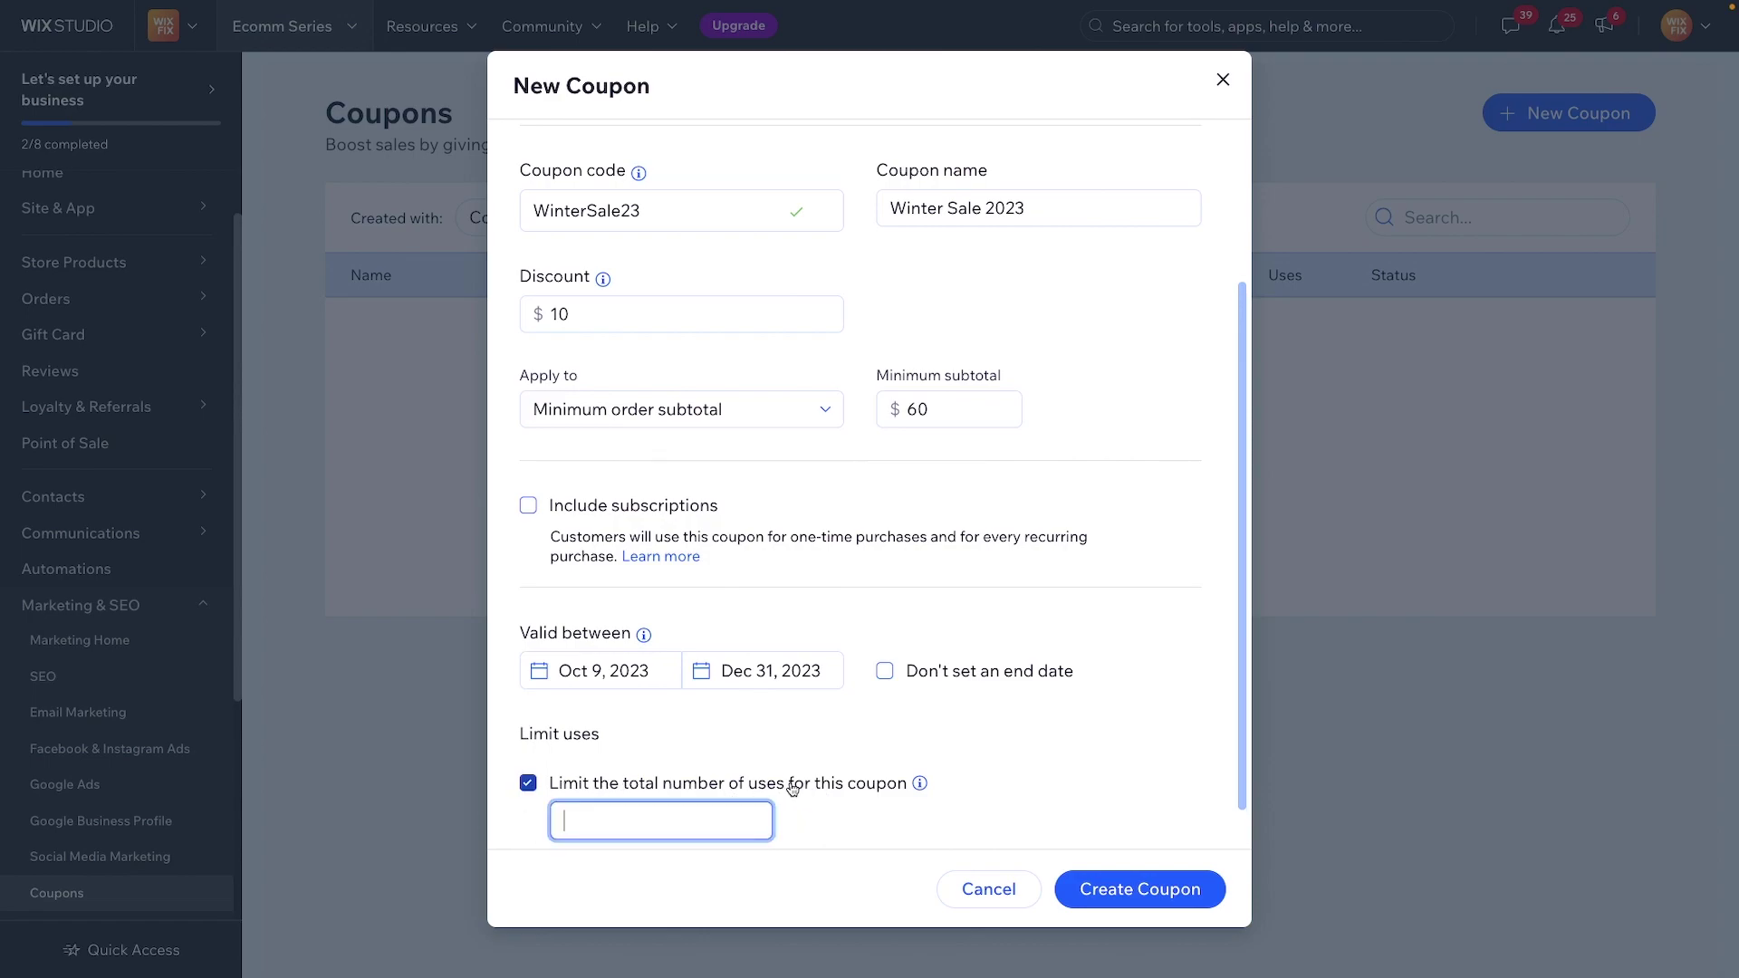
{"action": "type", "text": "20"}
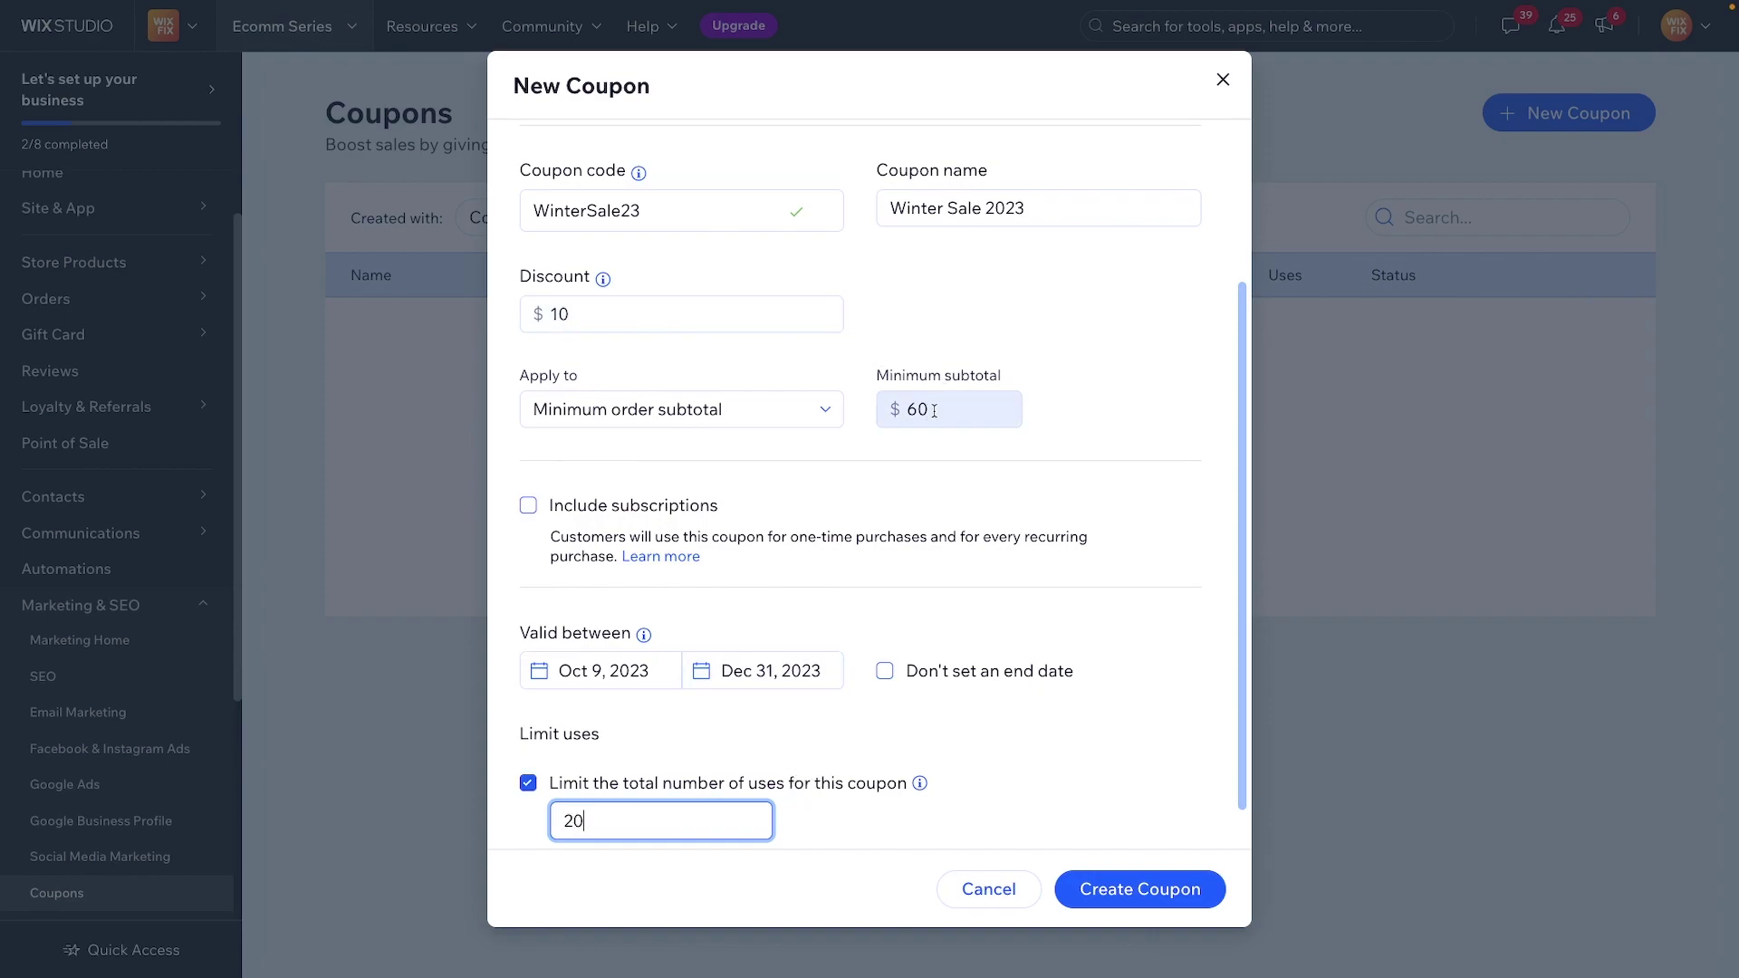
{"action": "scroll", "coordinate": [982, 593], "scroll_direction": "down", "scroll_amount": 1}
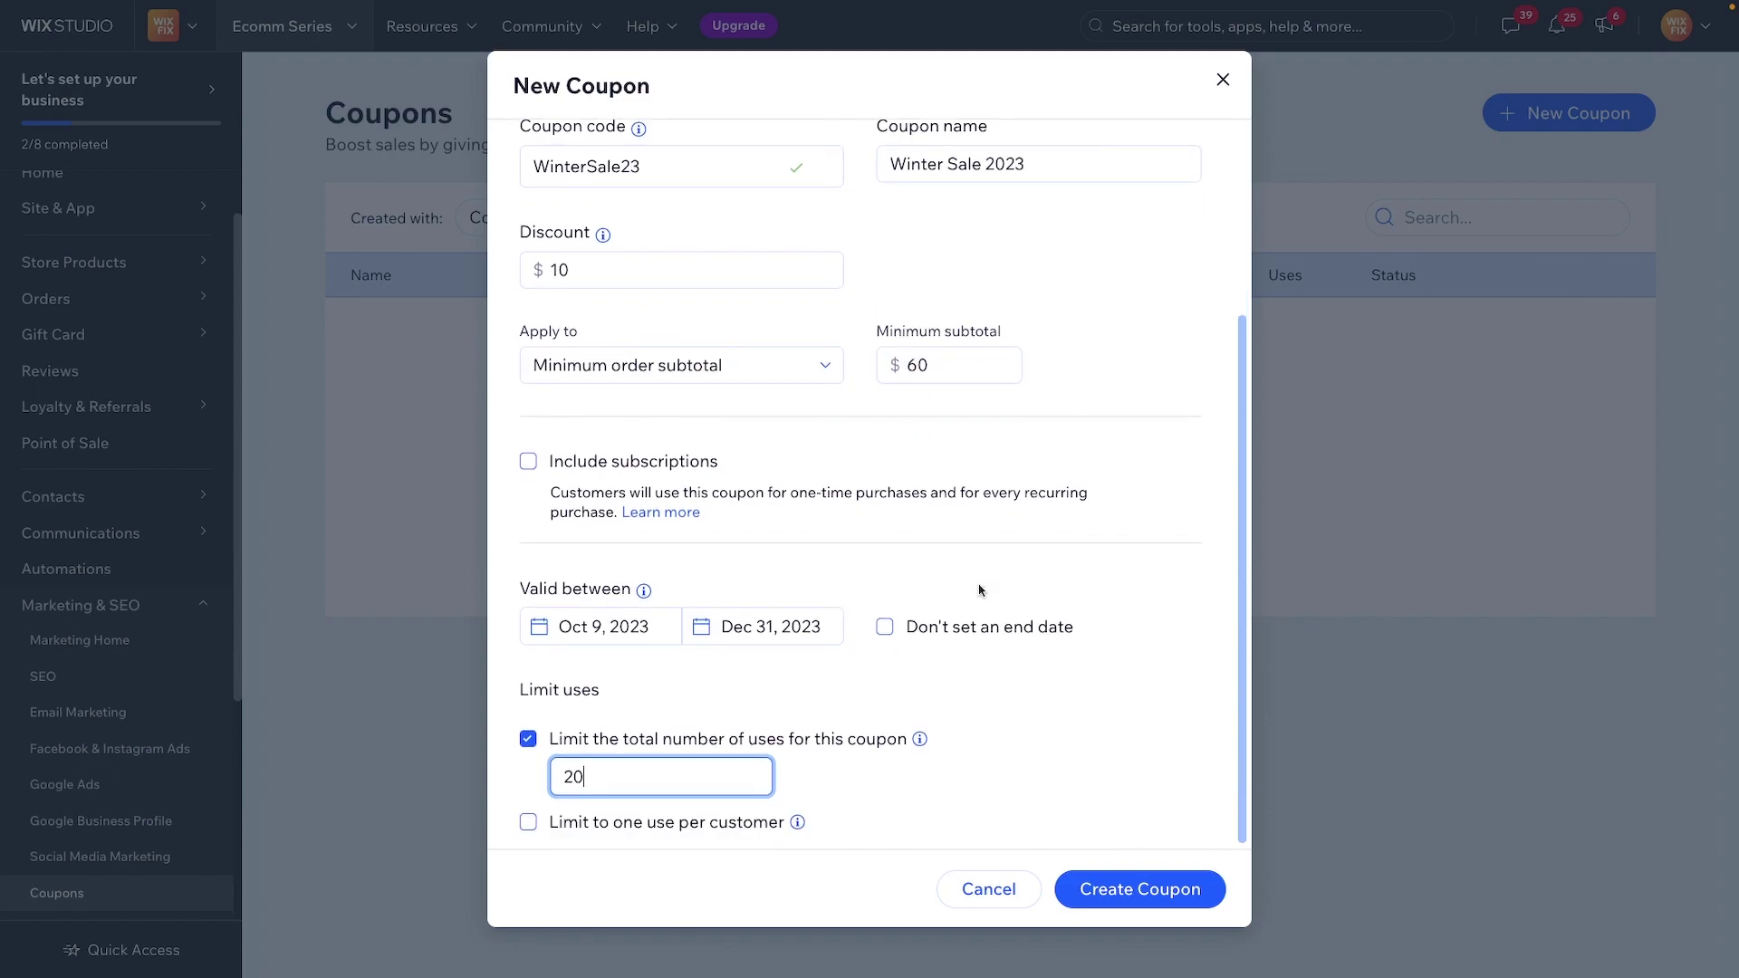
{"action": "left_click", "coordinate": [527, 743]}
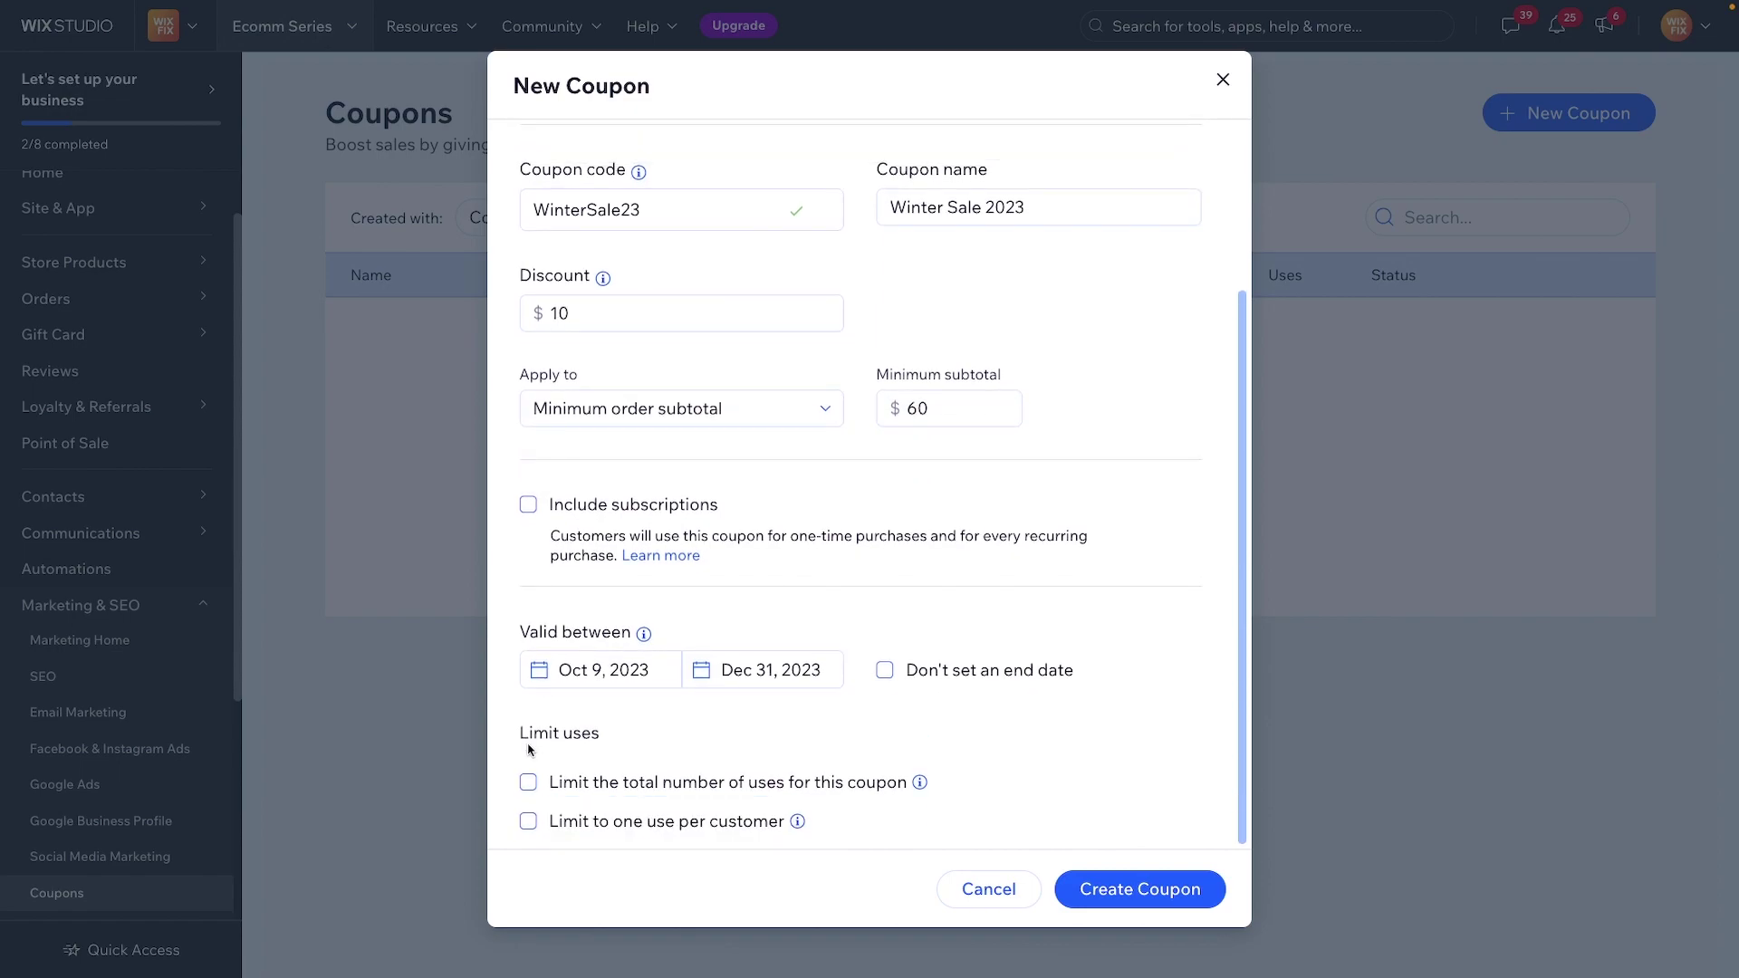
{"action": "left_click", "coordinate": [573, 786]}
{"action": "left_click", "coordinate": [562, 742]}
{"action": "left_click", "coordinate": [729, 830]}
Step: Toggle 'Don't set an end date' on and back off, keeping the Dec 31, 2023 end
{"action": "scroll", "coordinate": [924, 504], "scroll_direction": "up", "scroll_amount": 3}
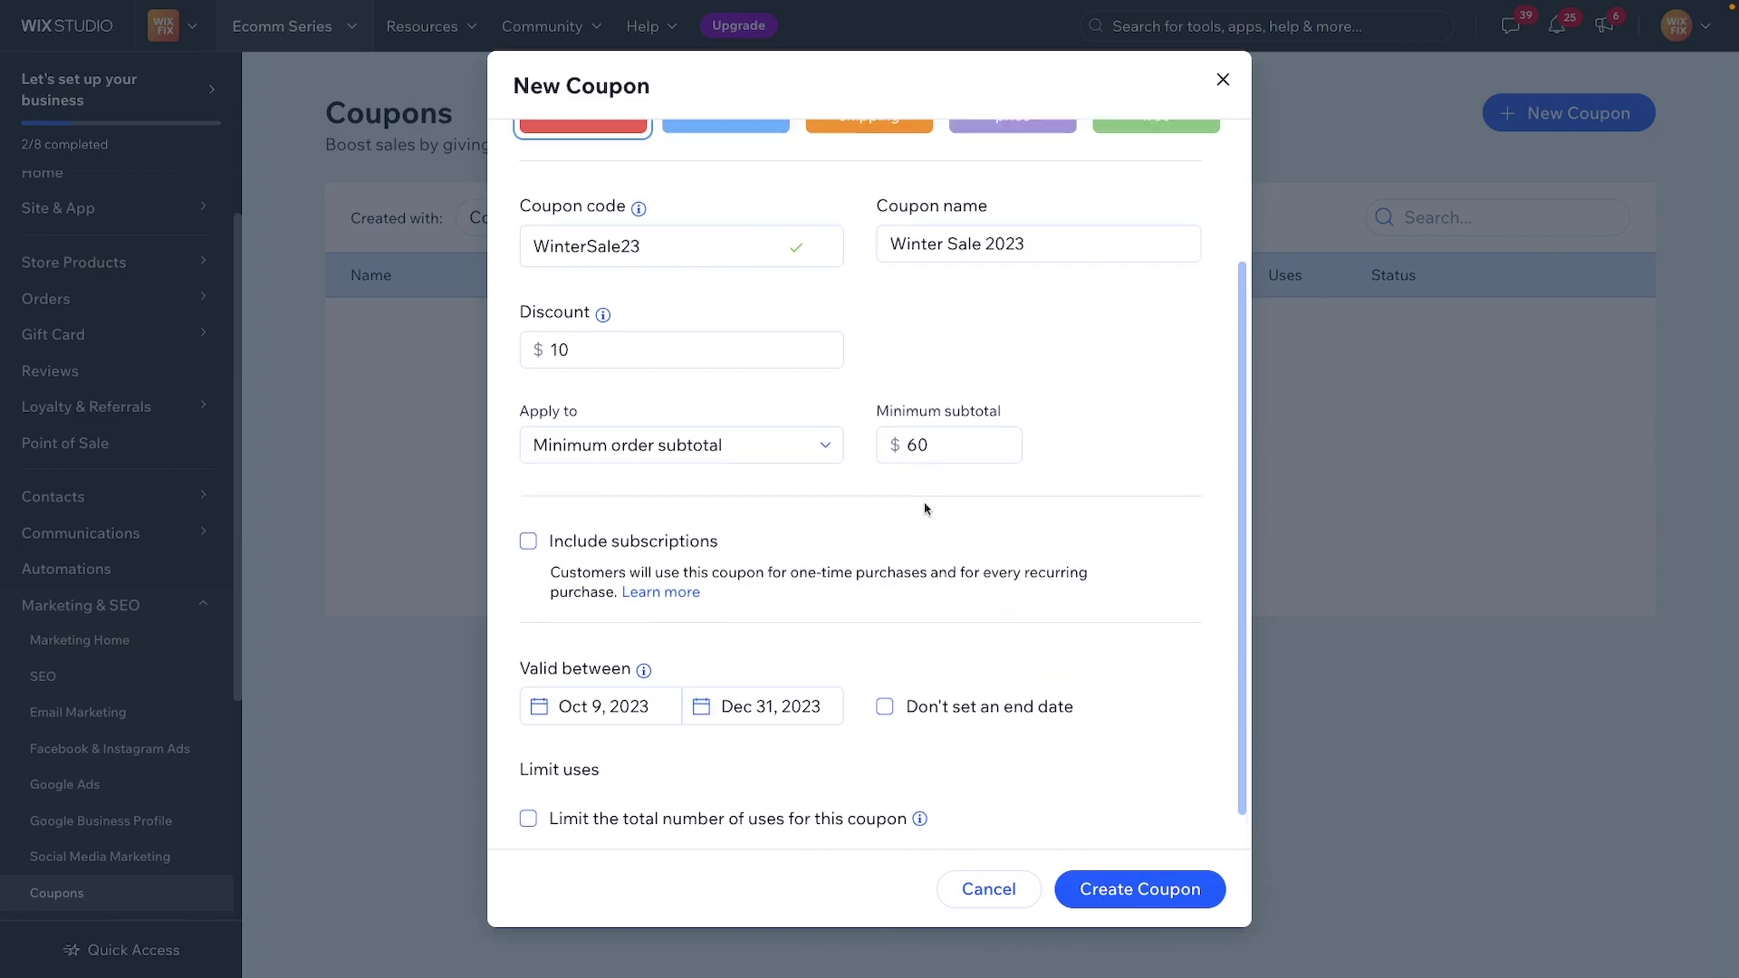
{"action": "scroll", "coordinate": [924, 505], "scroll_direction": "down", "scroll_amount": 3}
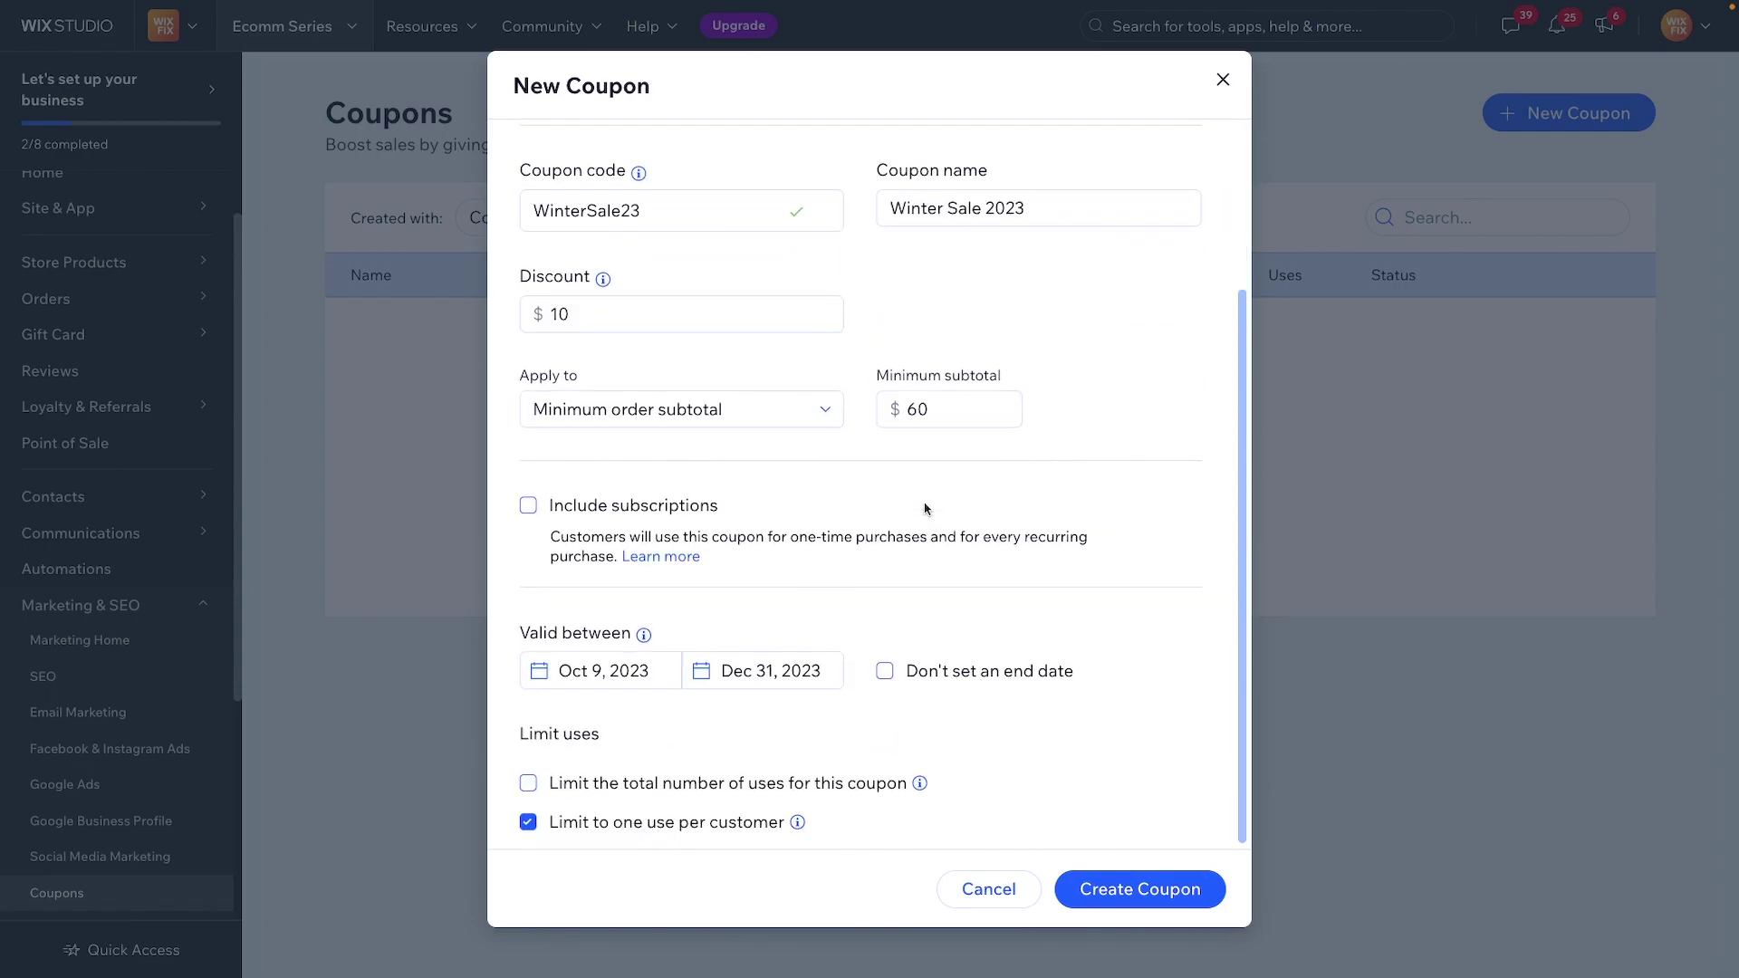
{"action": "left_click", "coordinate": [885, 673]}
{"action": "scroll", "coordinate": [634, 471], "scroll_direction": "up", "scroll_amount": 2}
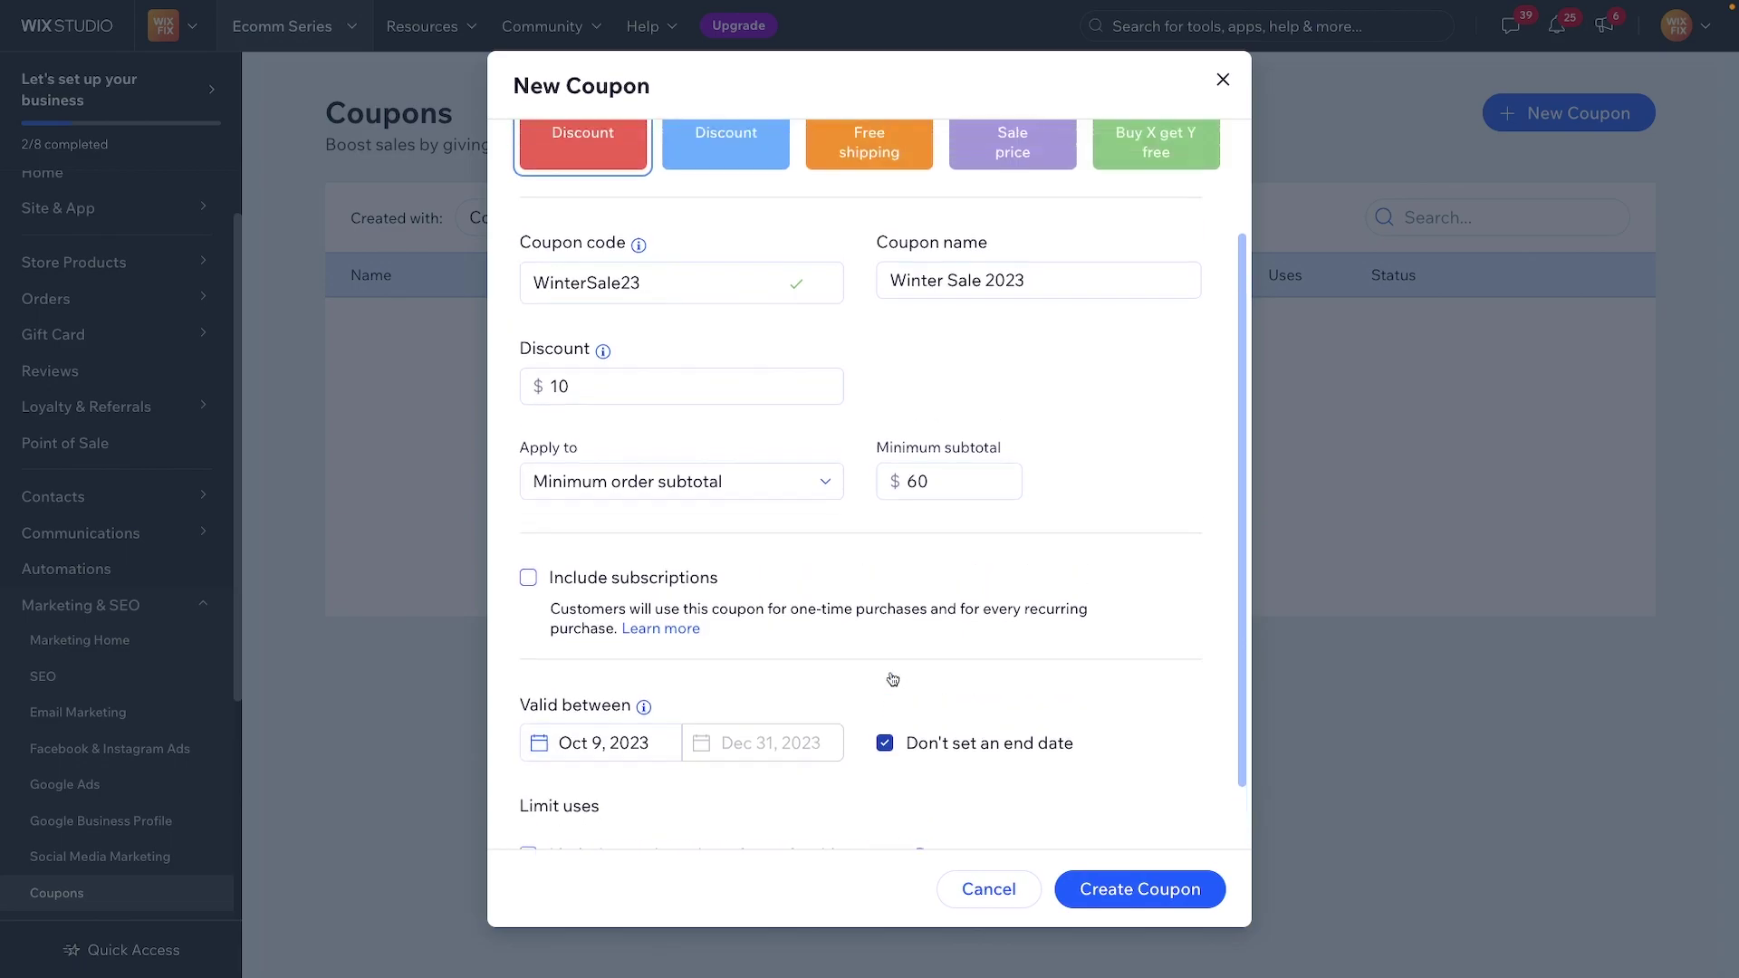
{"action": "scroll", "coordinate": [862, 515], "scroll_direction": "down", "scroll_amount": 2}
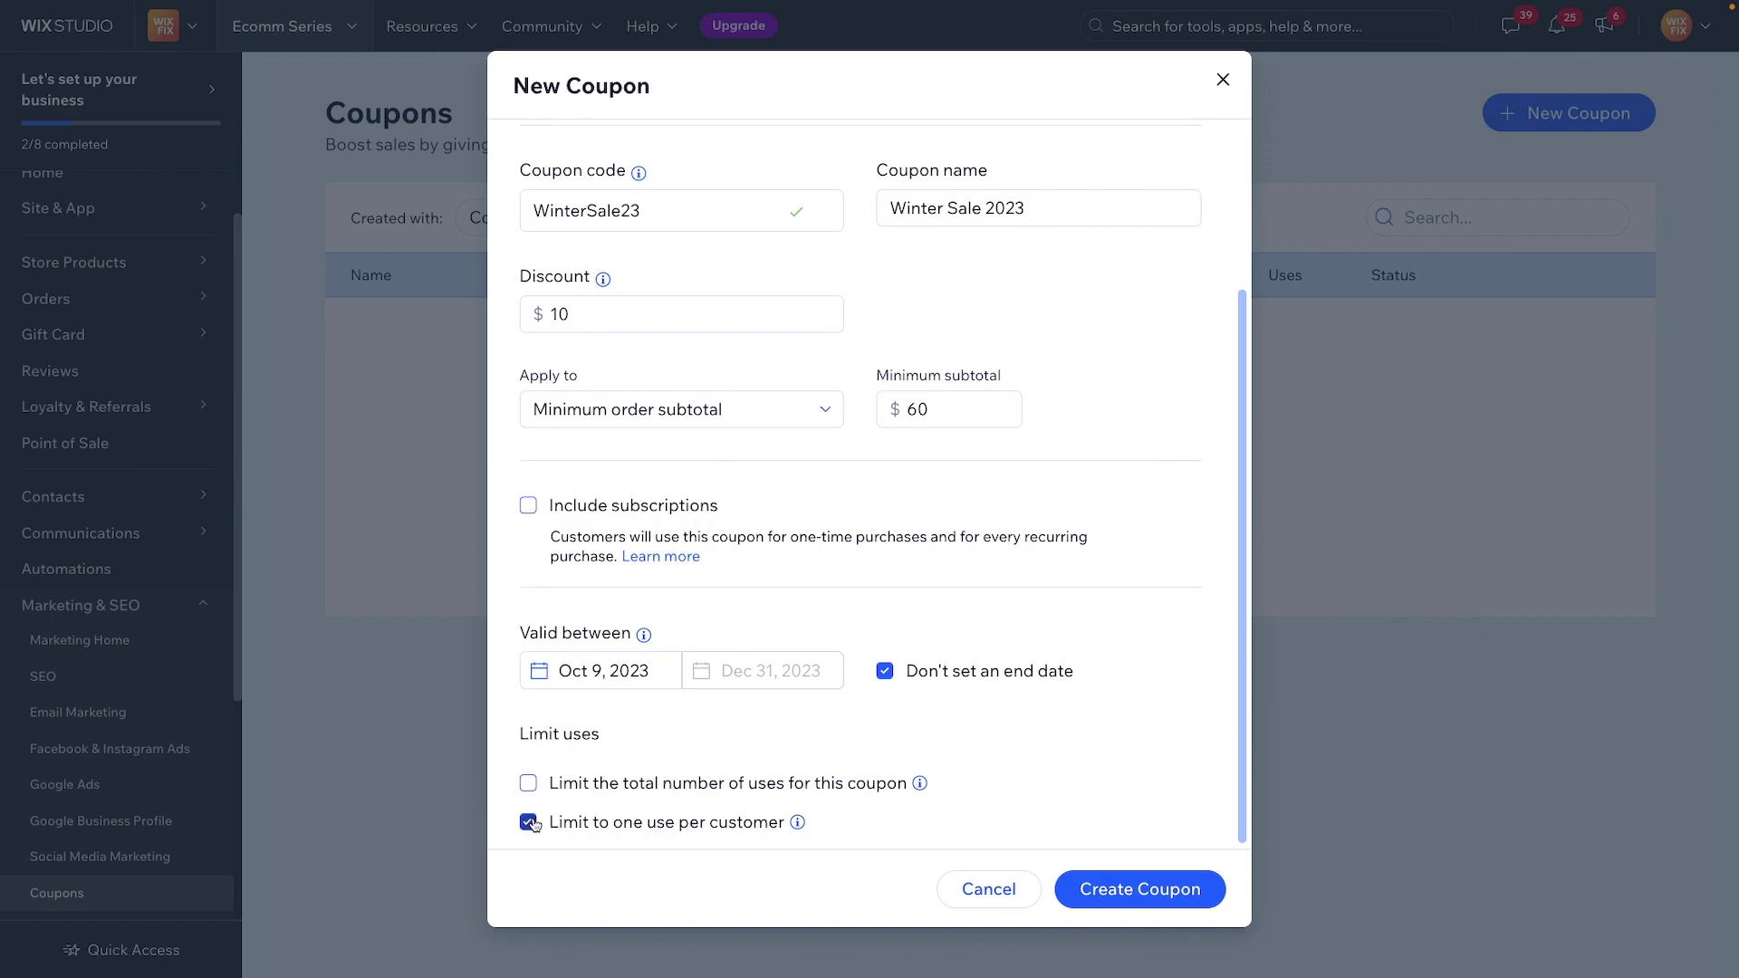
{"action": "left_click", "coordinate": [885, 671]}
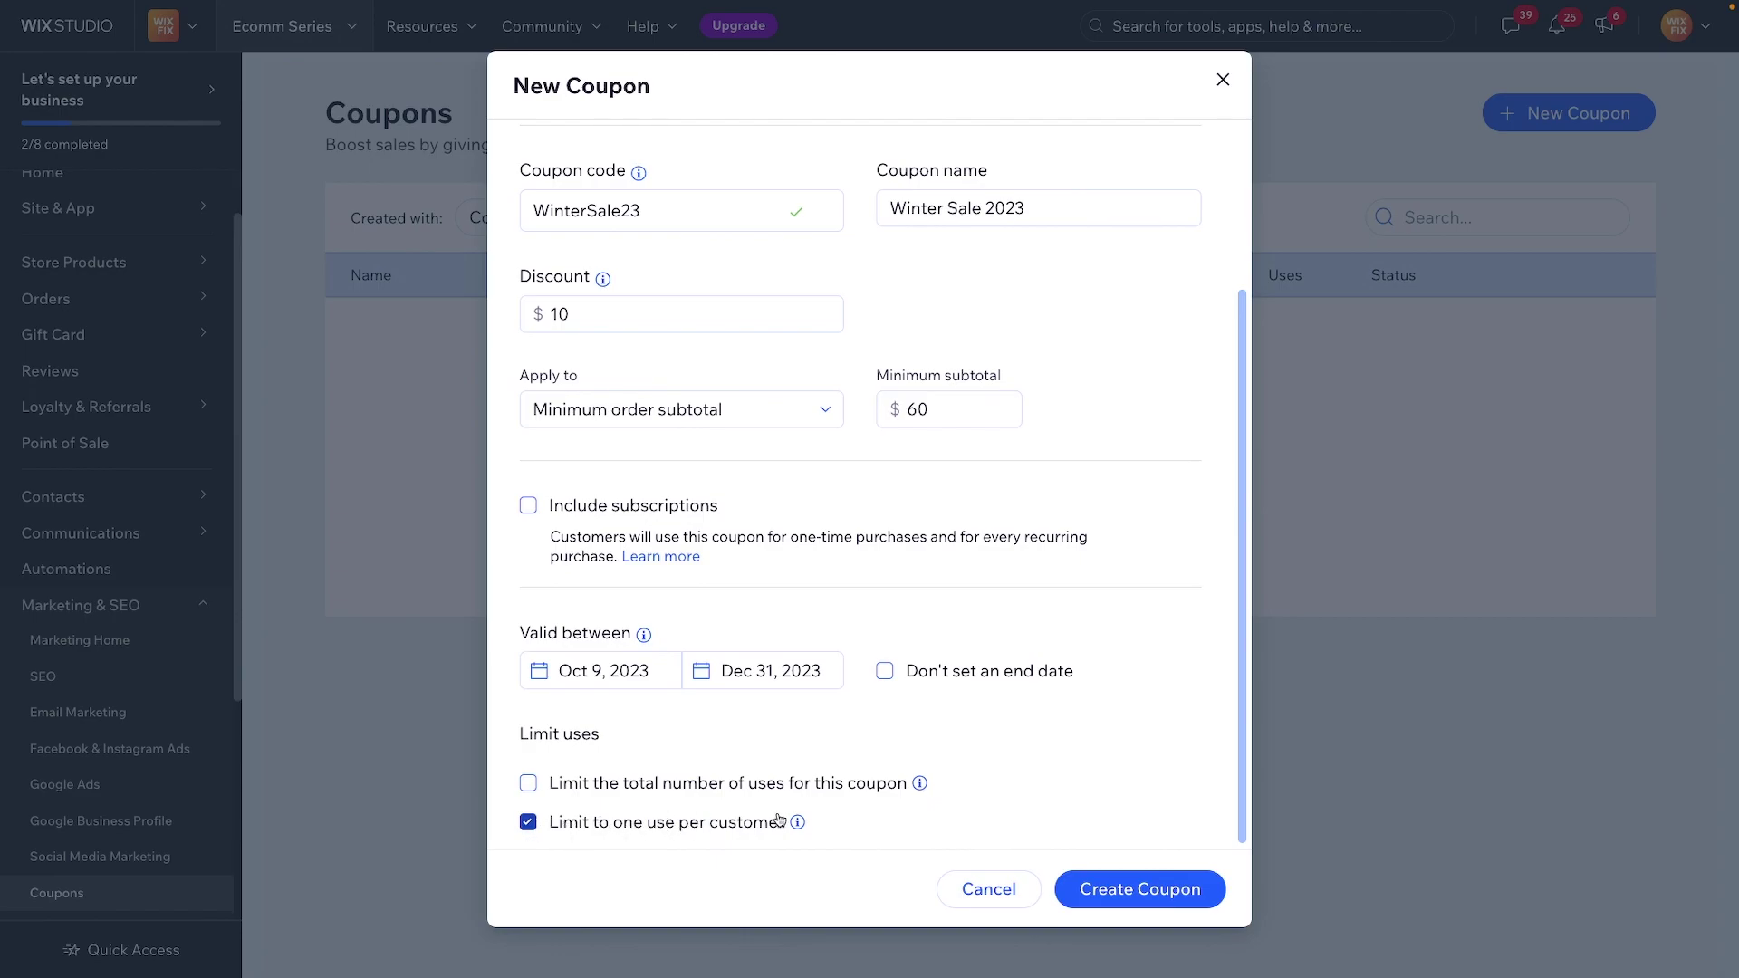
{"action": "scroll", "coordinate": [956, 813], "scroll_direction": "up", "scroll_amount": 3}
{"action": "scroll", "coordinate": [956, 817], "scroll_direction": "down", "scroll_amount": 2}
{"action": "scroll", "coordinate": [956, 818], "scroll_direction": "down", "scroll_amount": 1}
{"action": "scroll", "coordinate": [956, 817], "scroll_direction": "up", "scroll_amount": 4}
{"action": "scroll", "coordinate": [956, 818], "scroll_direction": "down", "scroll_amount": 4}
{"action": "scroll", "coordinate": [956, 817], "scroll_direction": "up", "scroll_amount": 3}
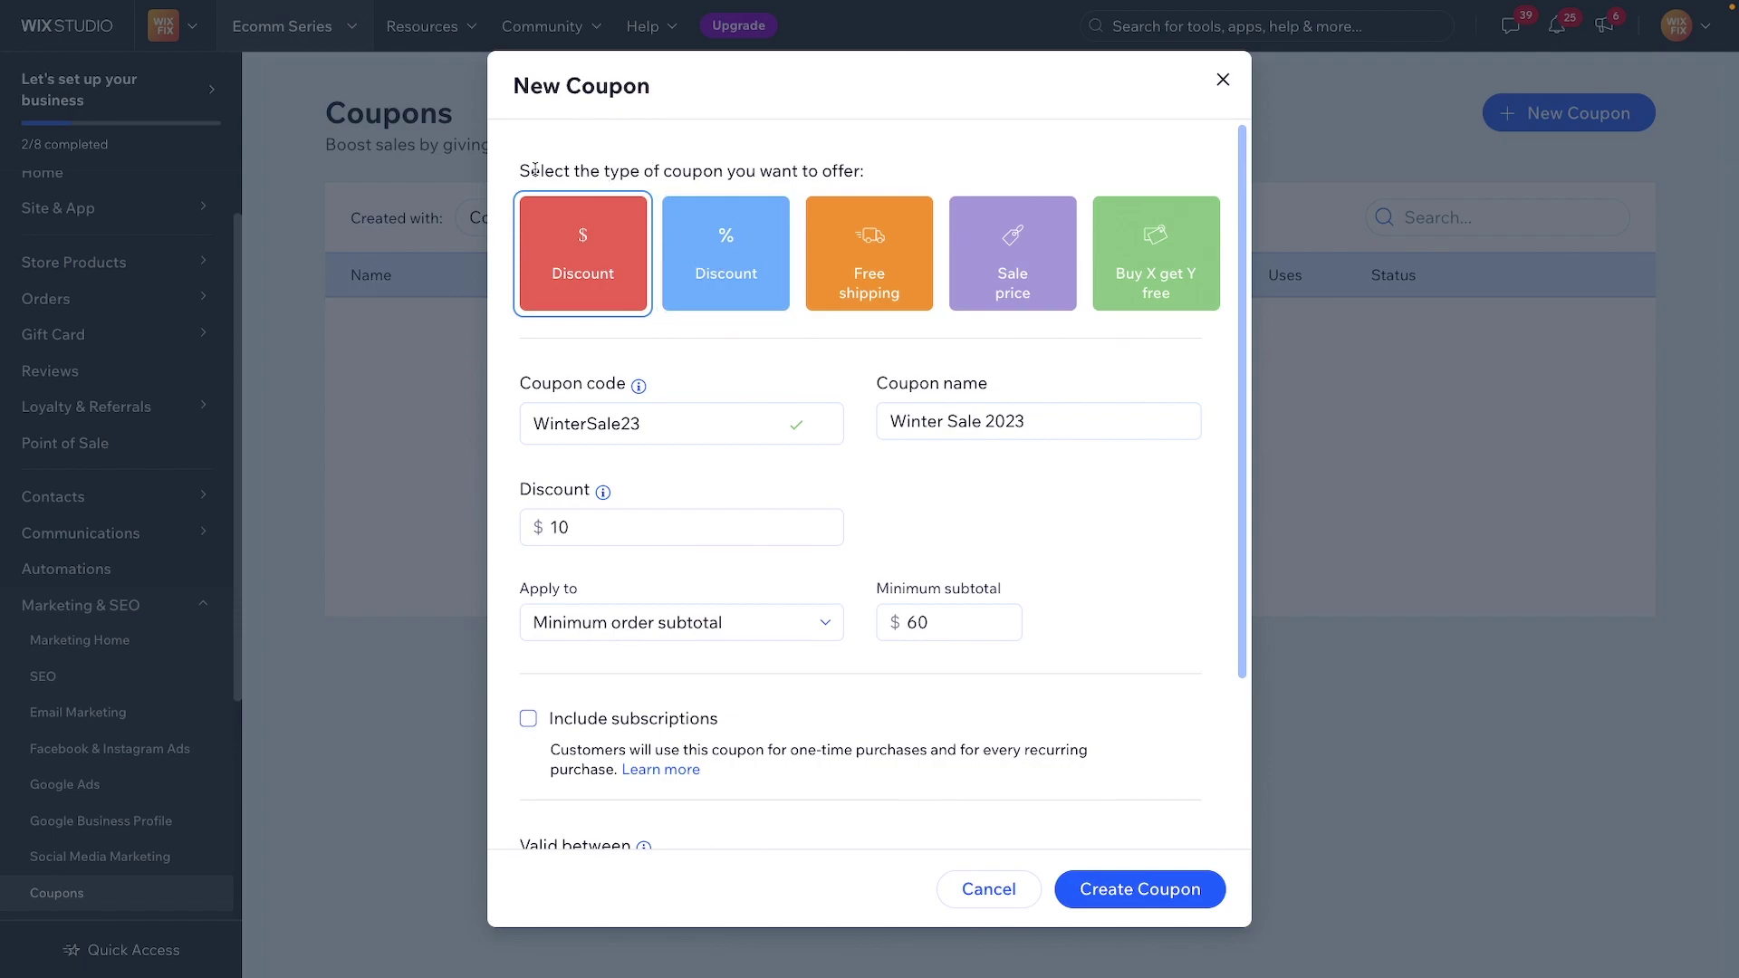
{"action": "left_click_drag", "start_coordinate": [534, 169], "coordinate": [863, 193]}
Step: Change the coupon to a 20% discount, leaving Apply to unset
{"action": "left_click", "coordinate": [894, 193]}
{"action": "left_click", "coordinate": [732, 267]}
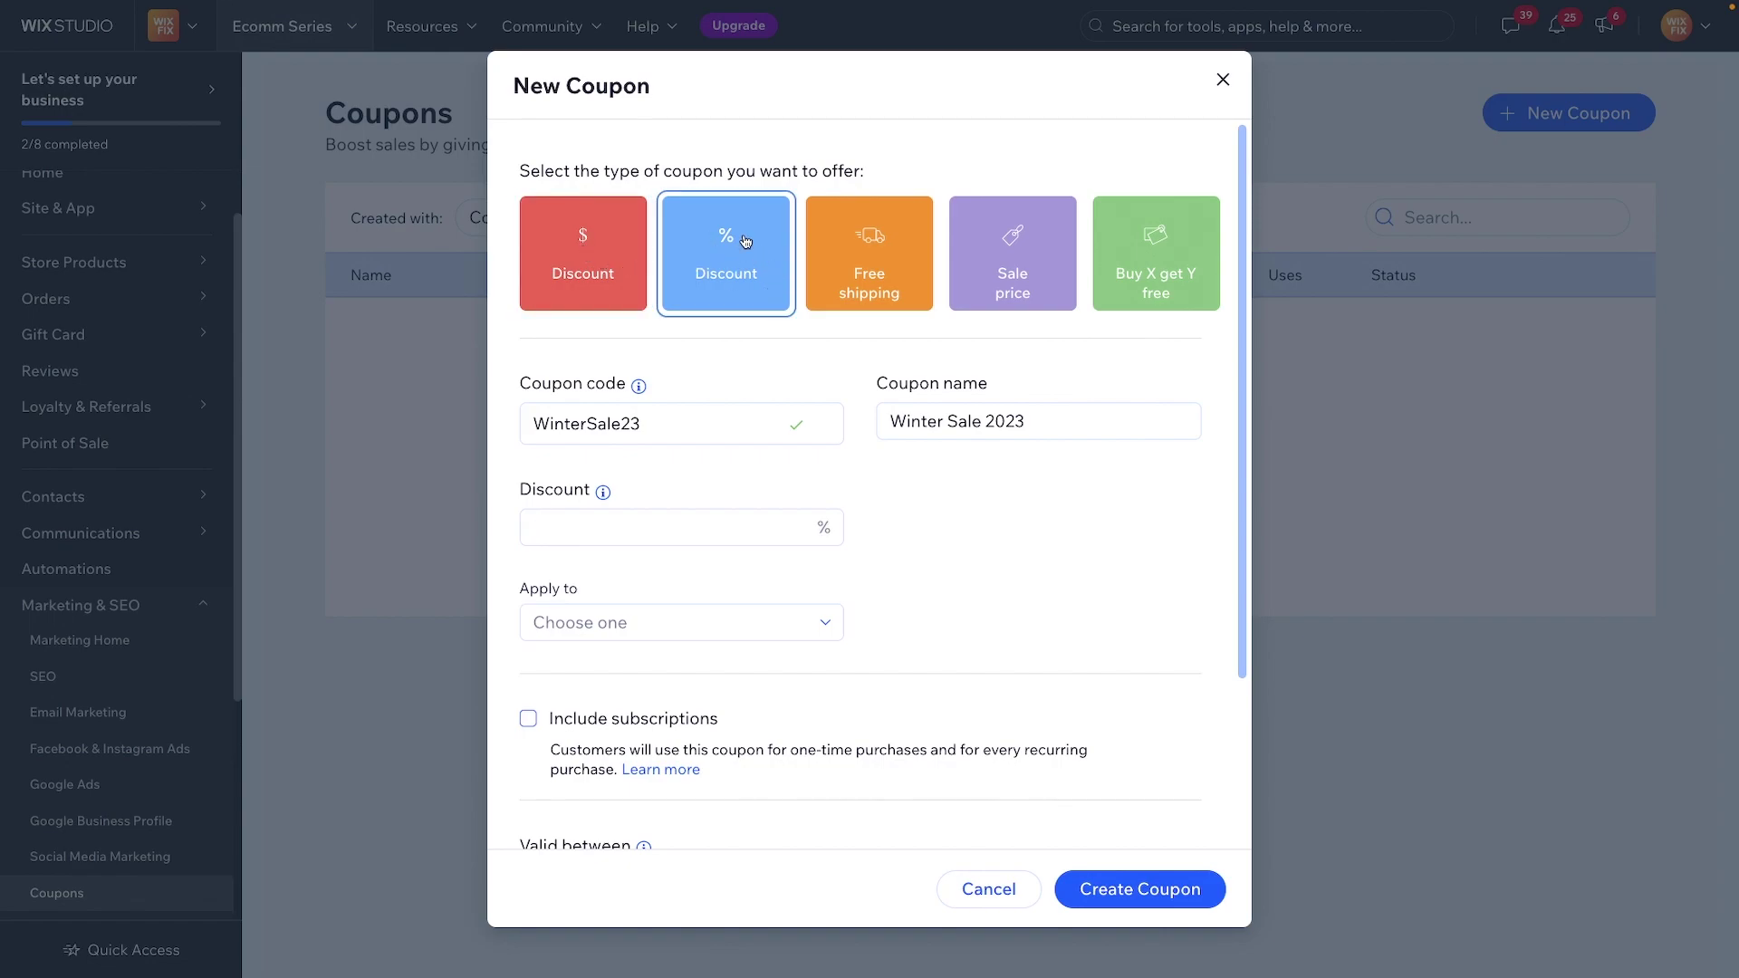
{"action": "left_click", "coordinate": [635, 524]}
{"action": "type", "text": "20"}
{"action": "left_click", "coordinate": [976, 570]}
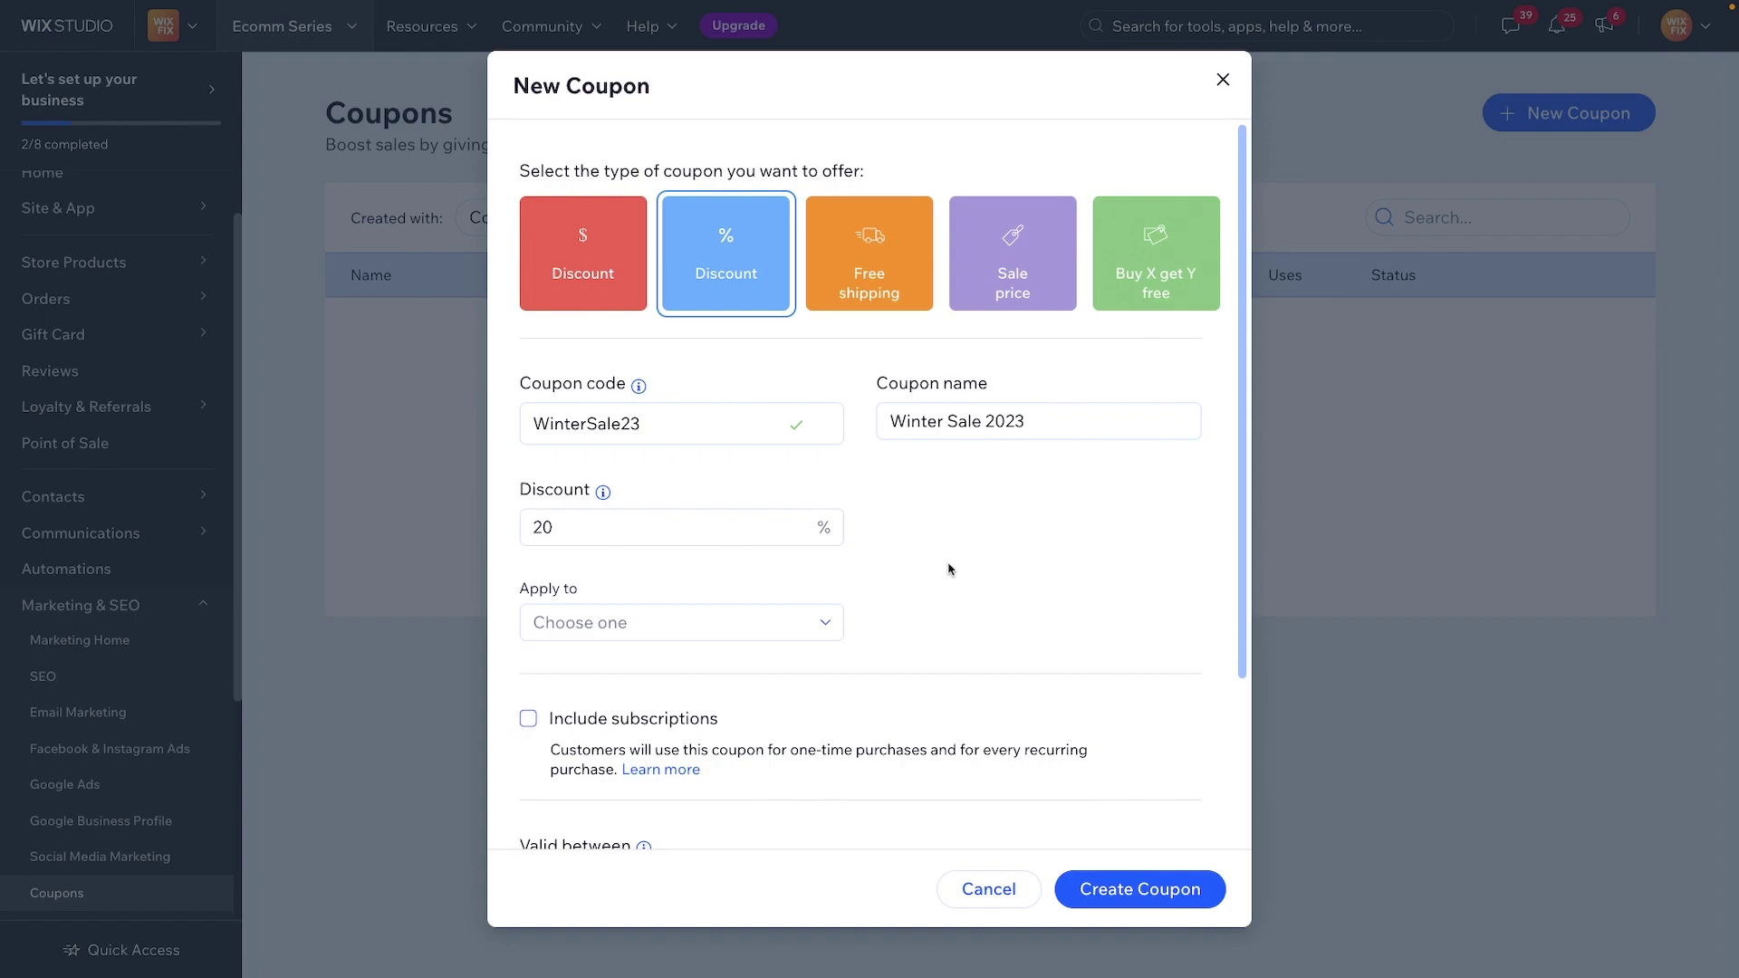
{"action": "left_click", "coordinate": [733, 622]}
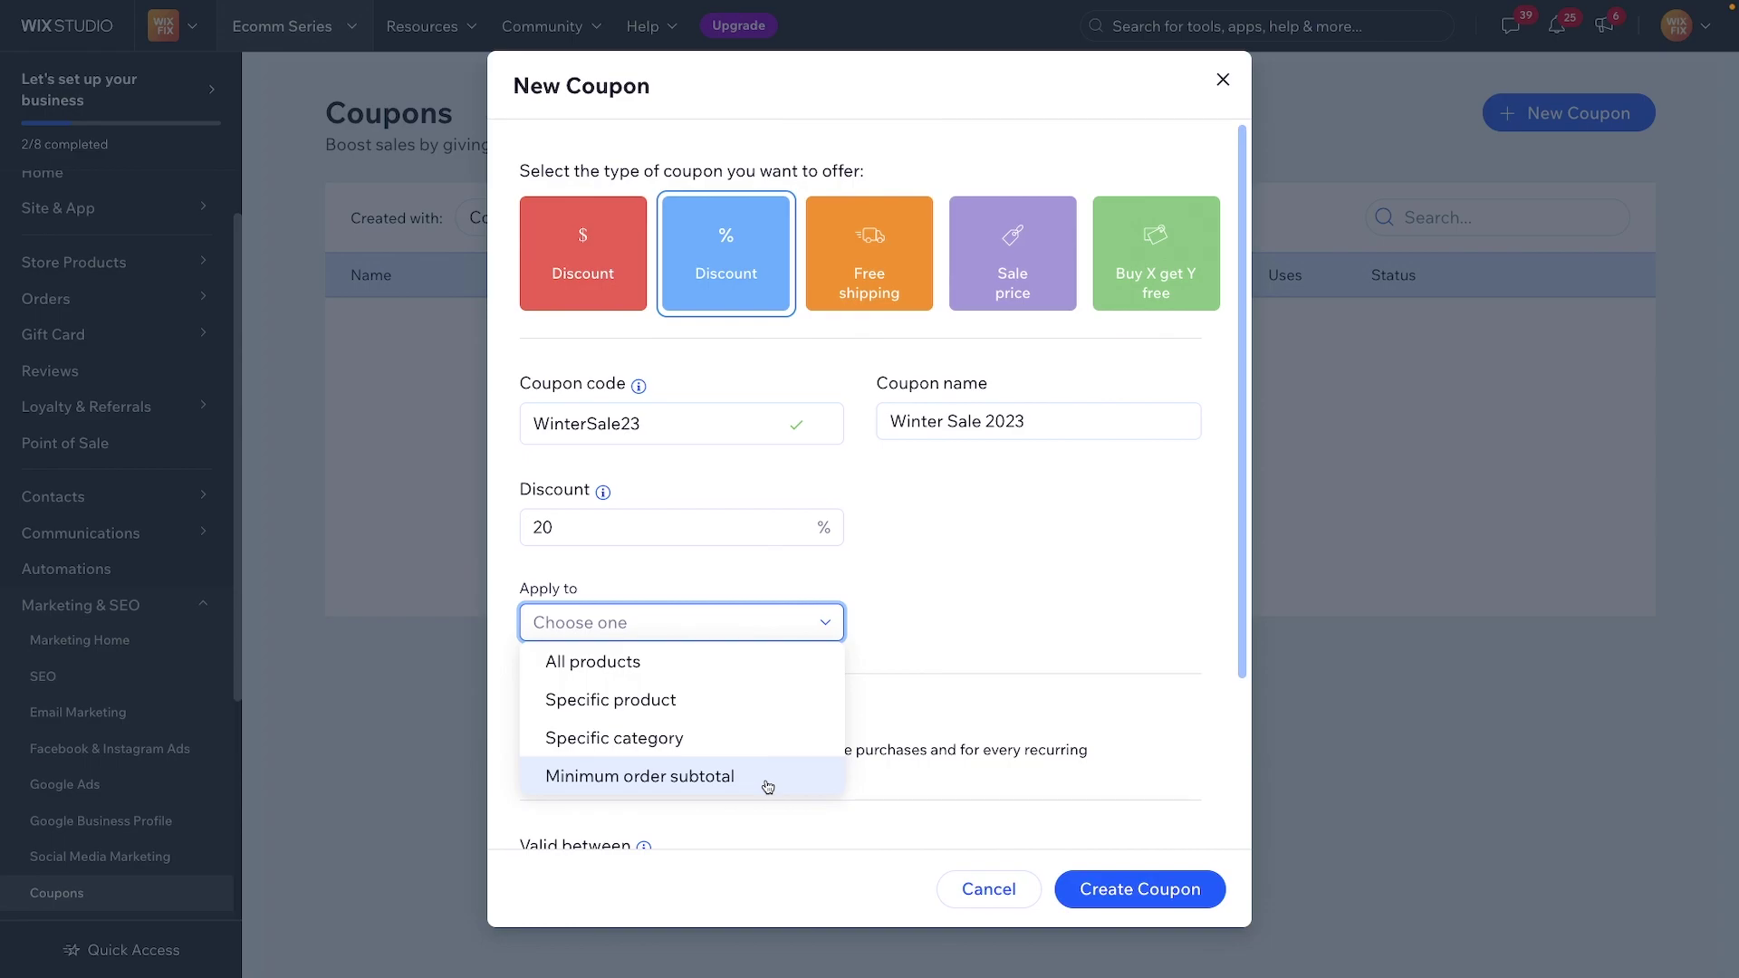
{"action": "left_click", "coordinate": [962, 573]}
{"action": "scroll", "coordinate": [885, 557], "scroll_direction": "down", "scroll_amount": 3}
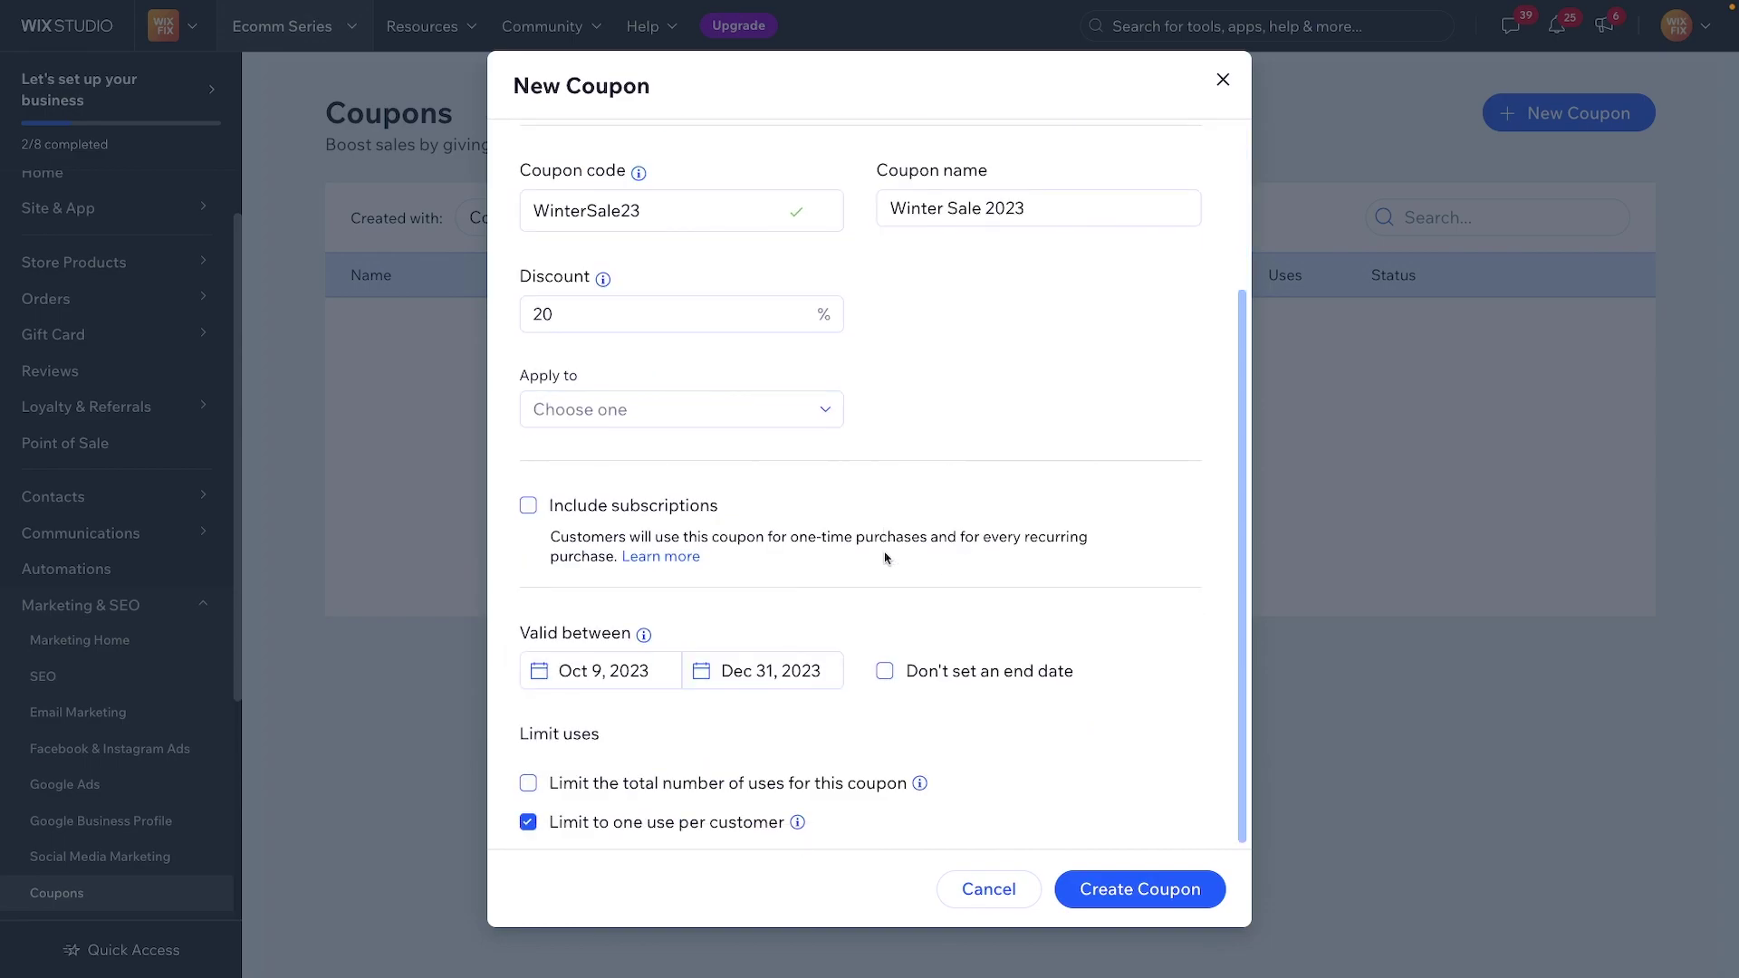
{"action": "scroll", "coordinate": [885, 558], "scroll_direction": "up", "scroll_amount": 3}
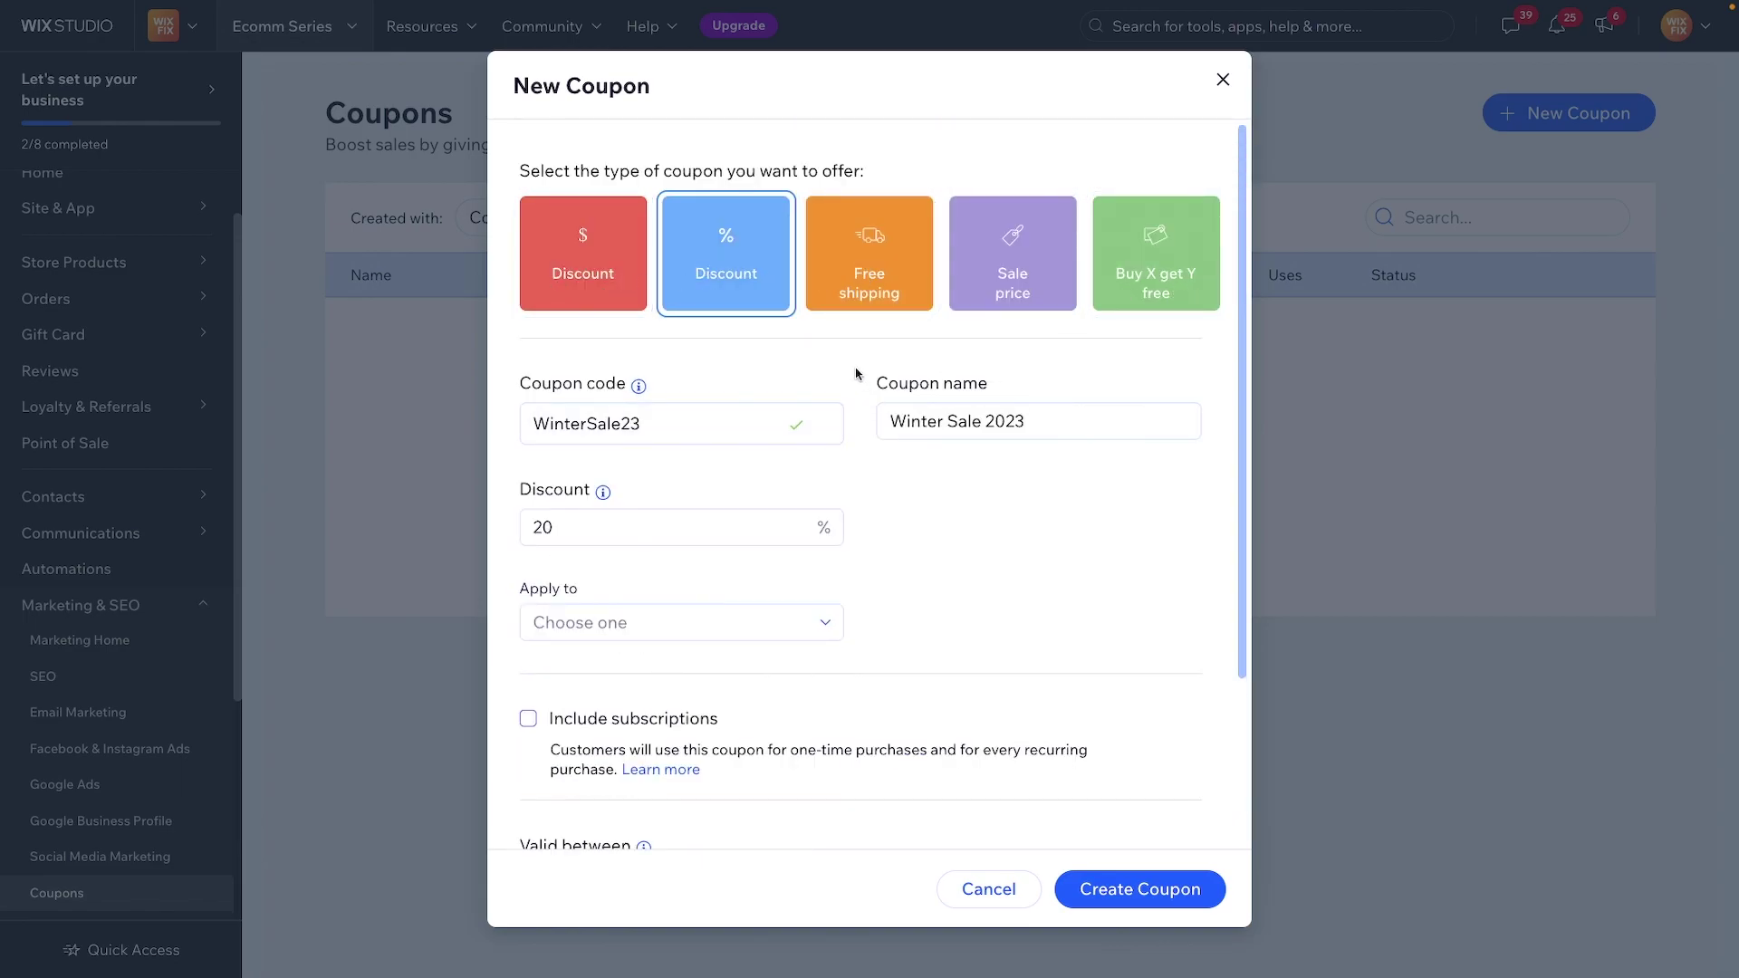
Step: Make the coupon free shipping for orders with a $100 minimum subtotal
{"action": "left_click", "coordinate": [867, 290]}
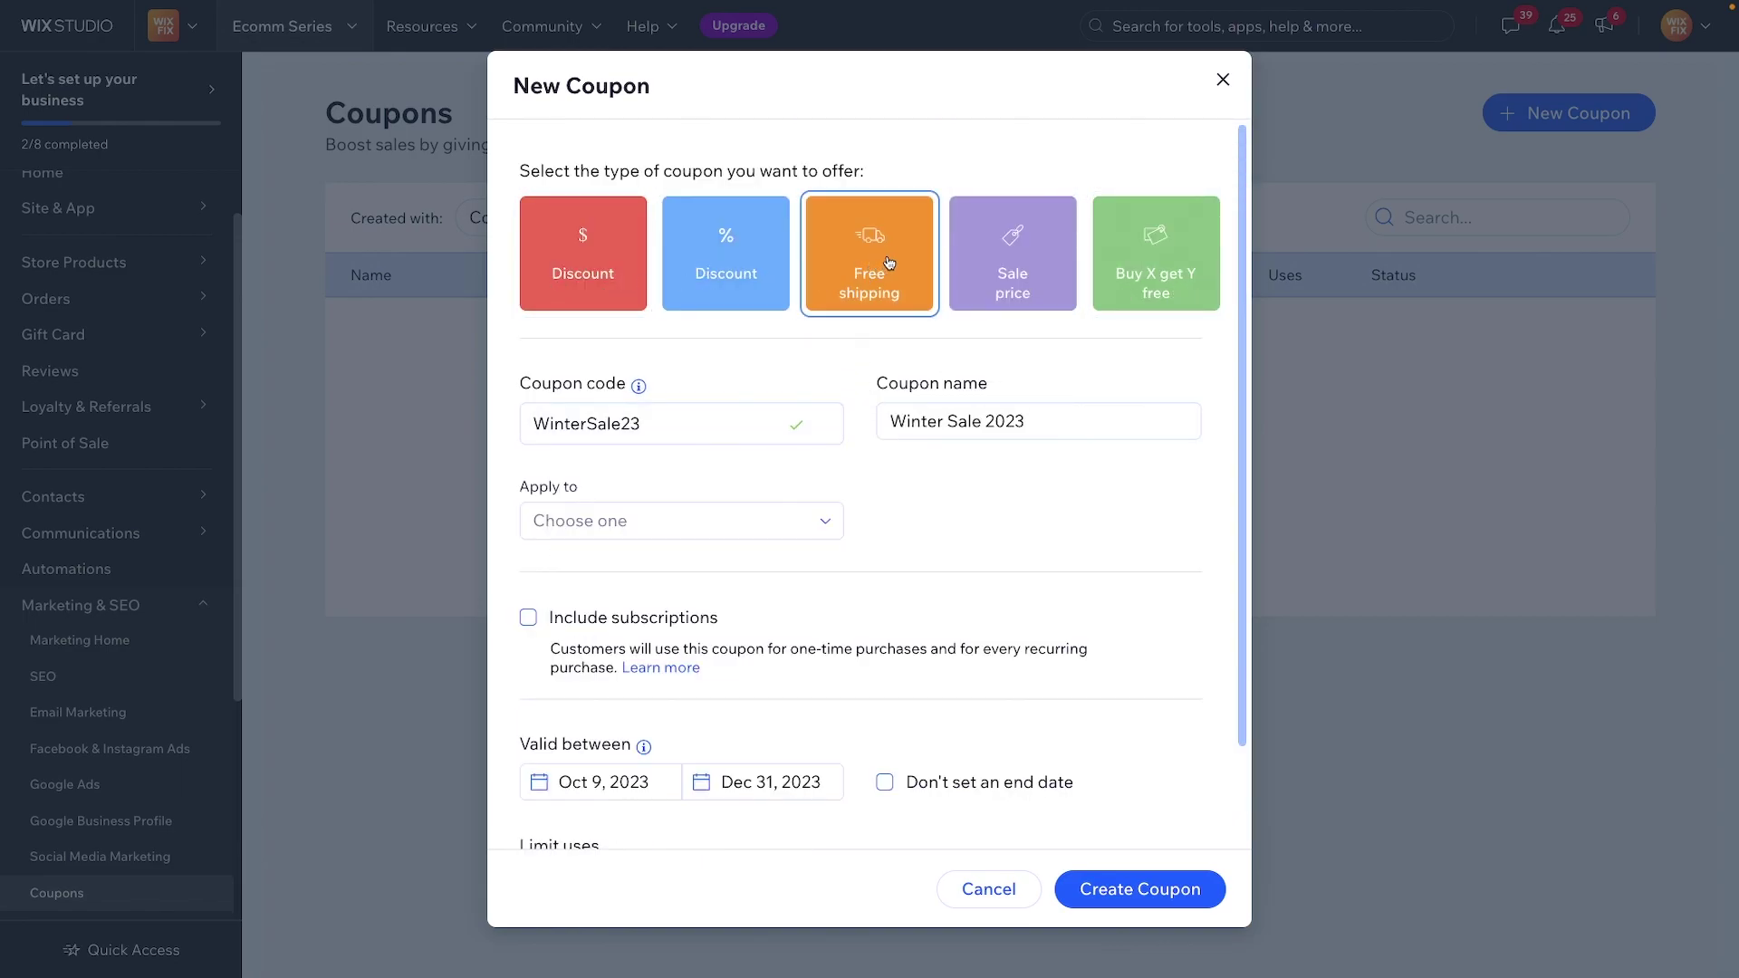
{"action": "left_click", "coordinate": [686, 526]}
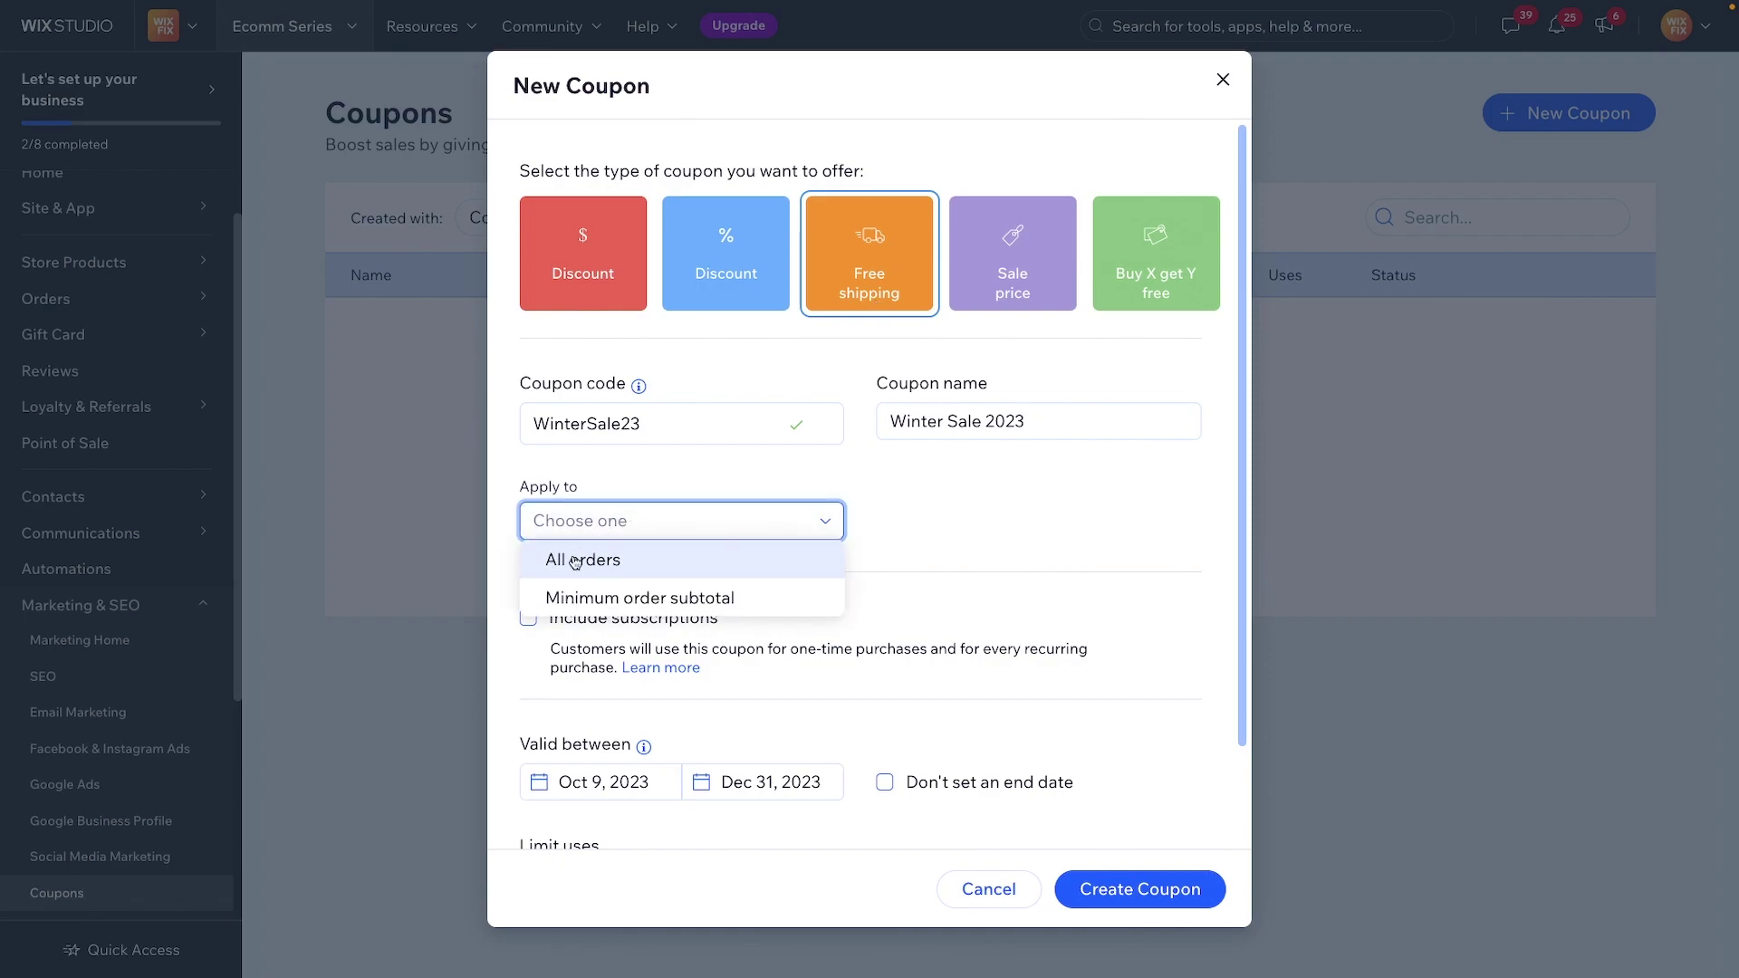
{"action": "left_click", "coordinate": [619, 600]}
{"action": "left_click", "coordinate": [937, 520]}
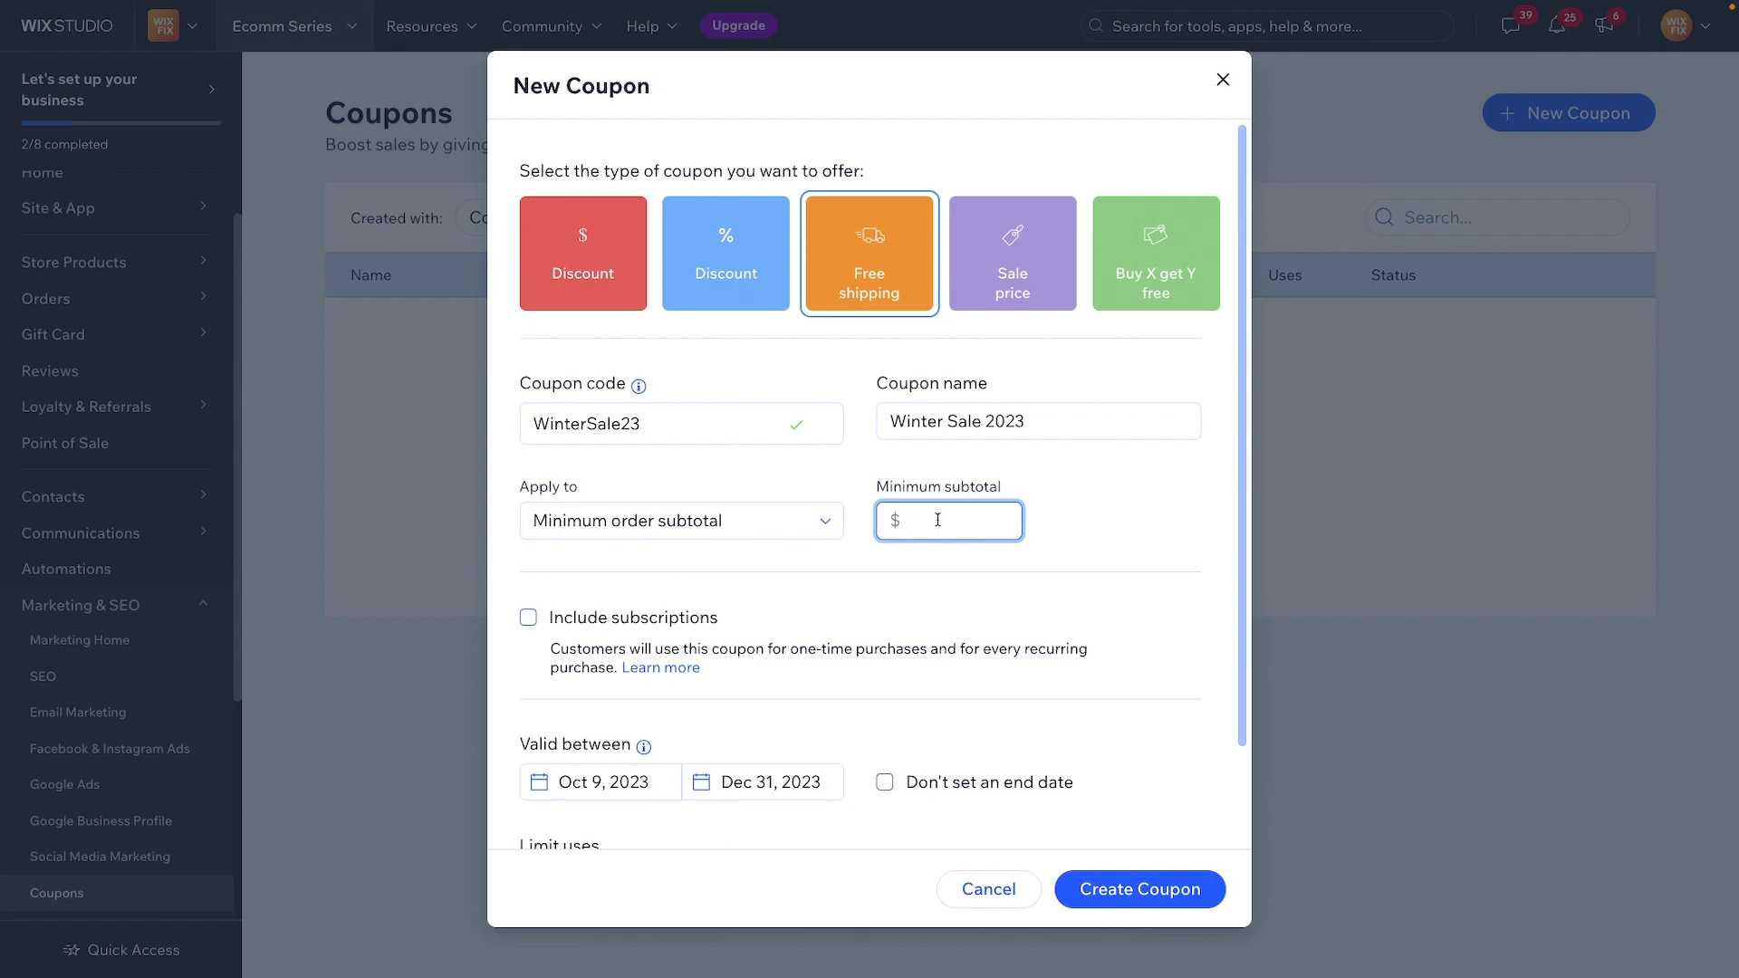
{"action": "type", "text": "100"}
{"action": "left_click", "coordinate": [1039, 522]}
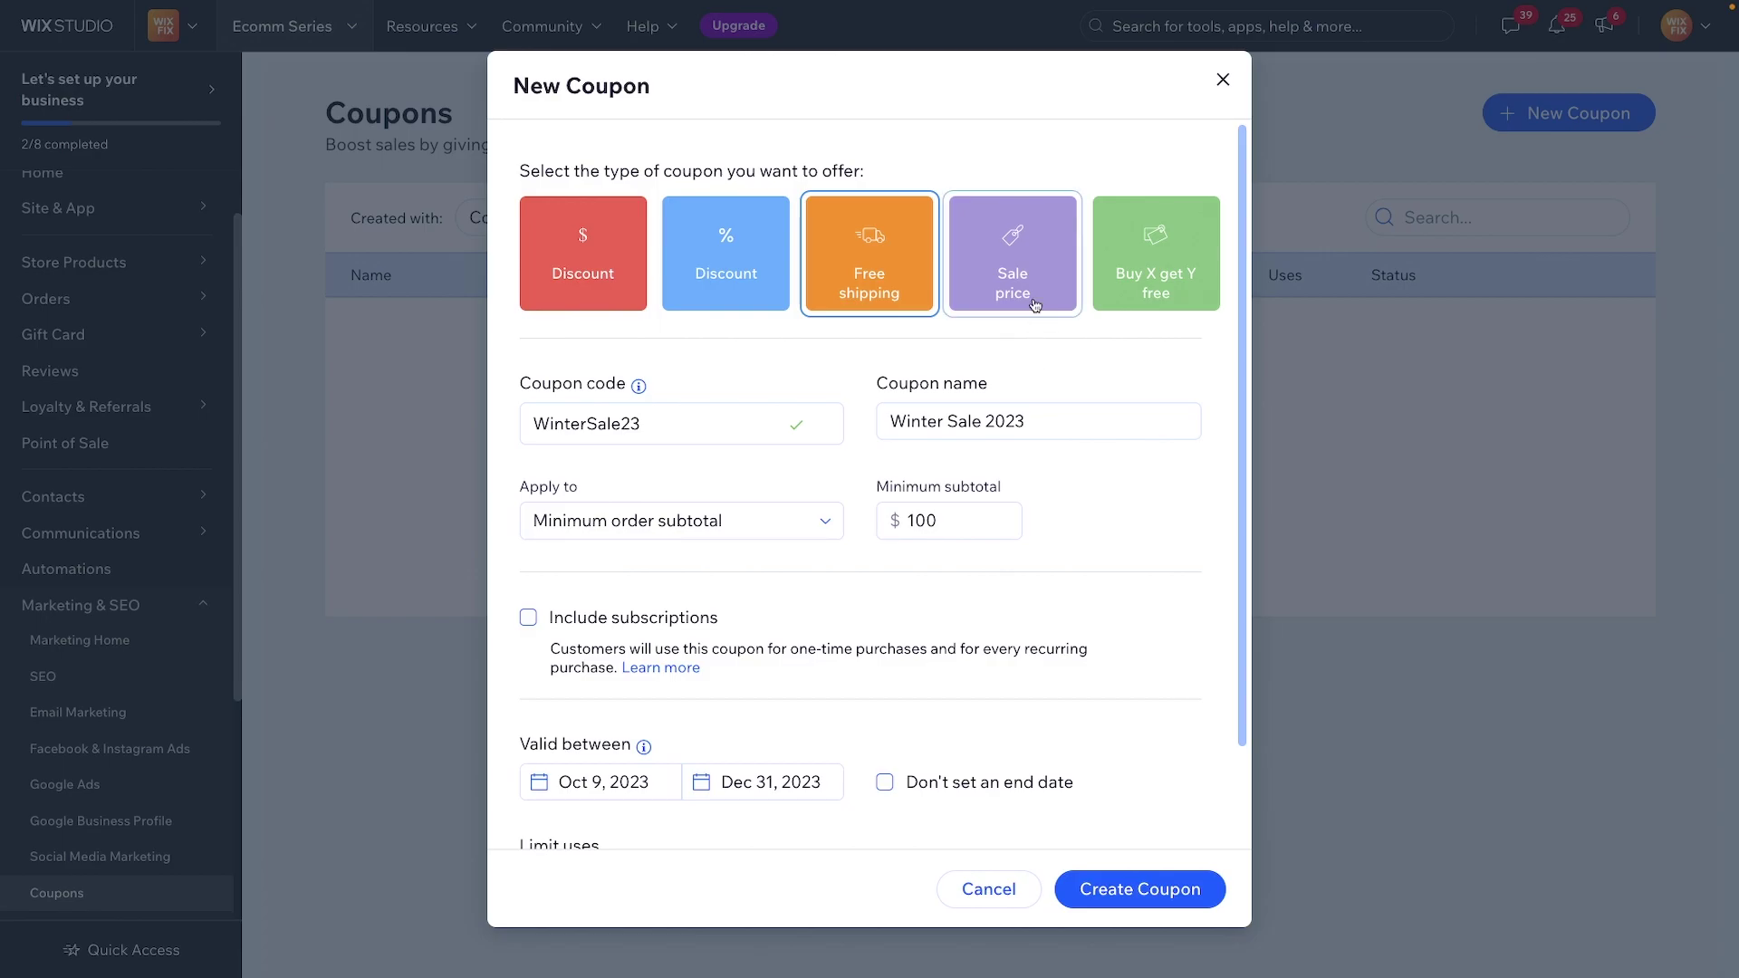
Step: Change the coupon to a Sale price of $13, replacing an initial 10
{"action": "left_click", "coordinate": [1001, 265]}
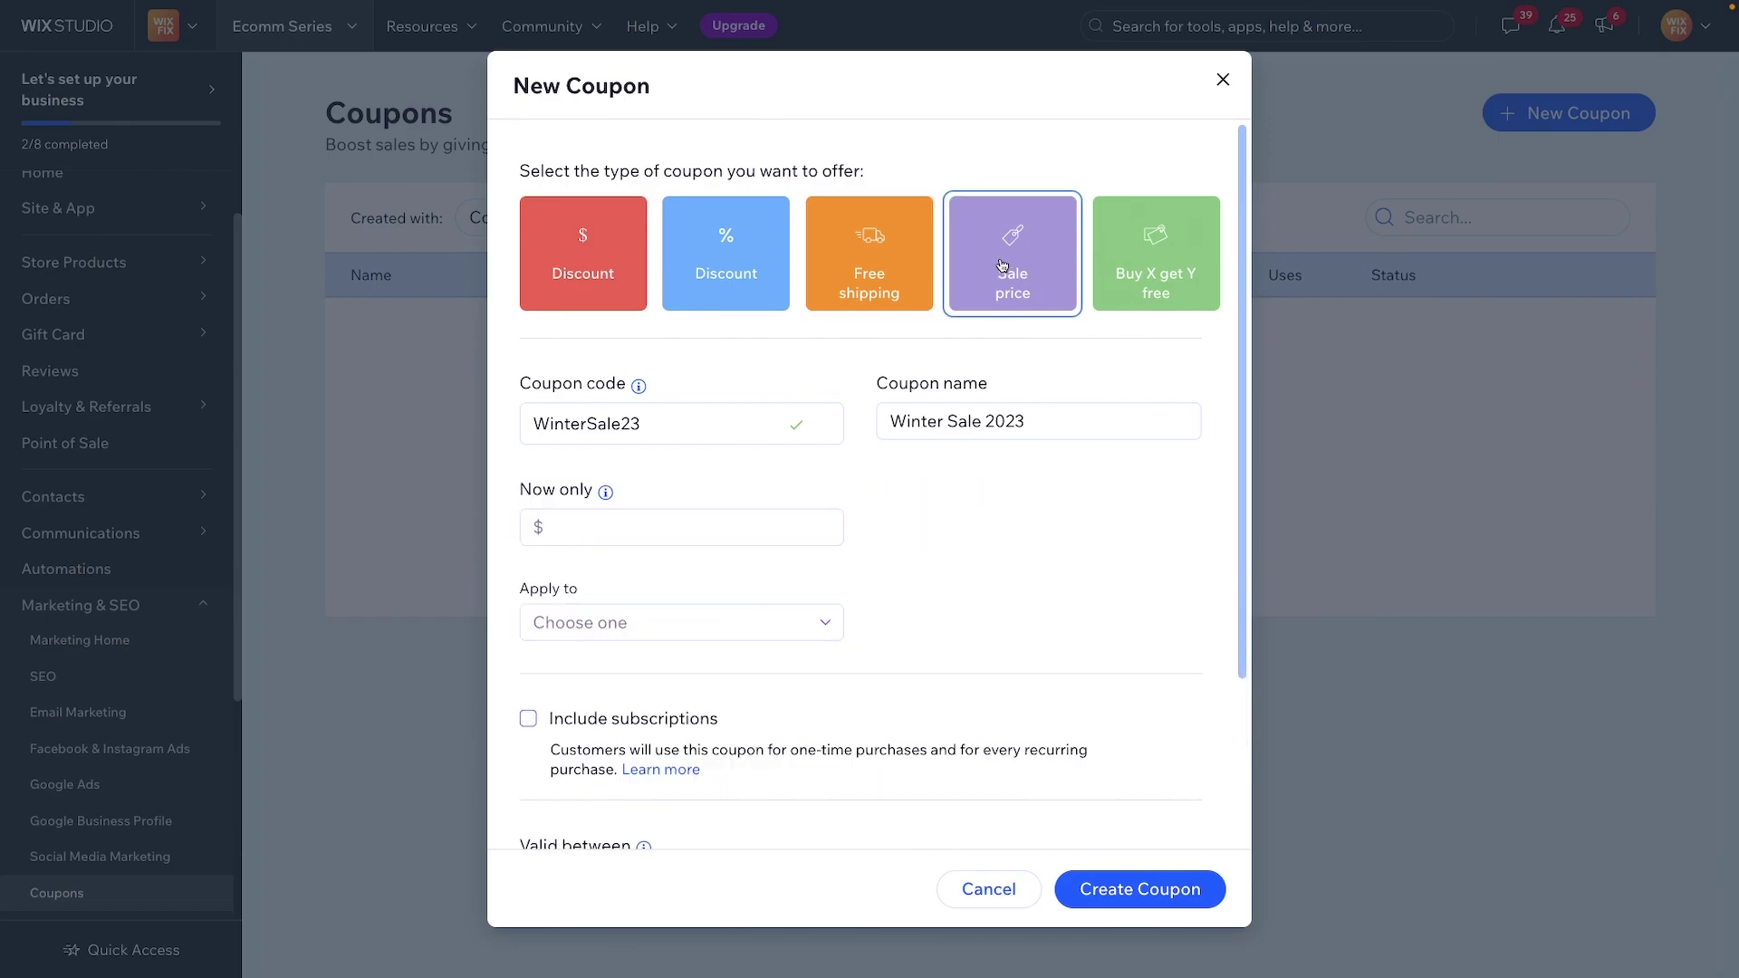
{"action": "mouse_move", "coordinate": [607, 492]}
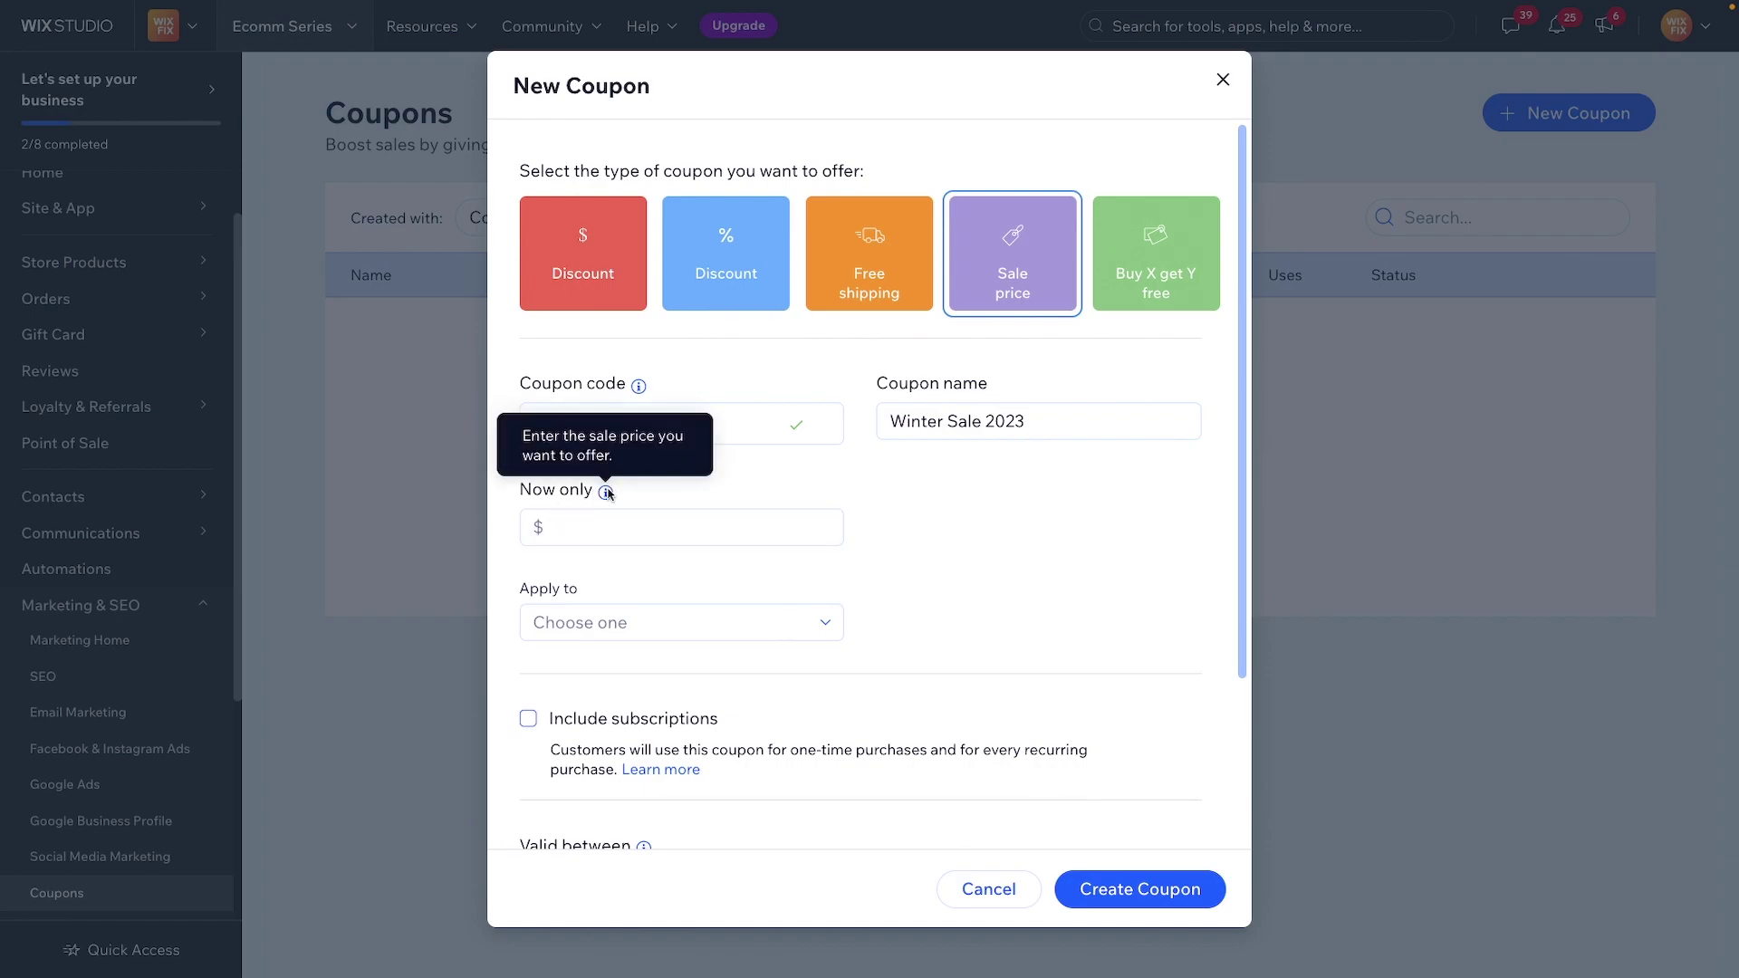
{"action": "left_click", "coordinate": [598, 530]}
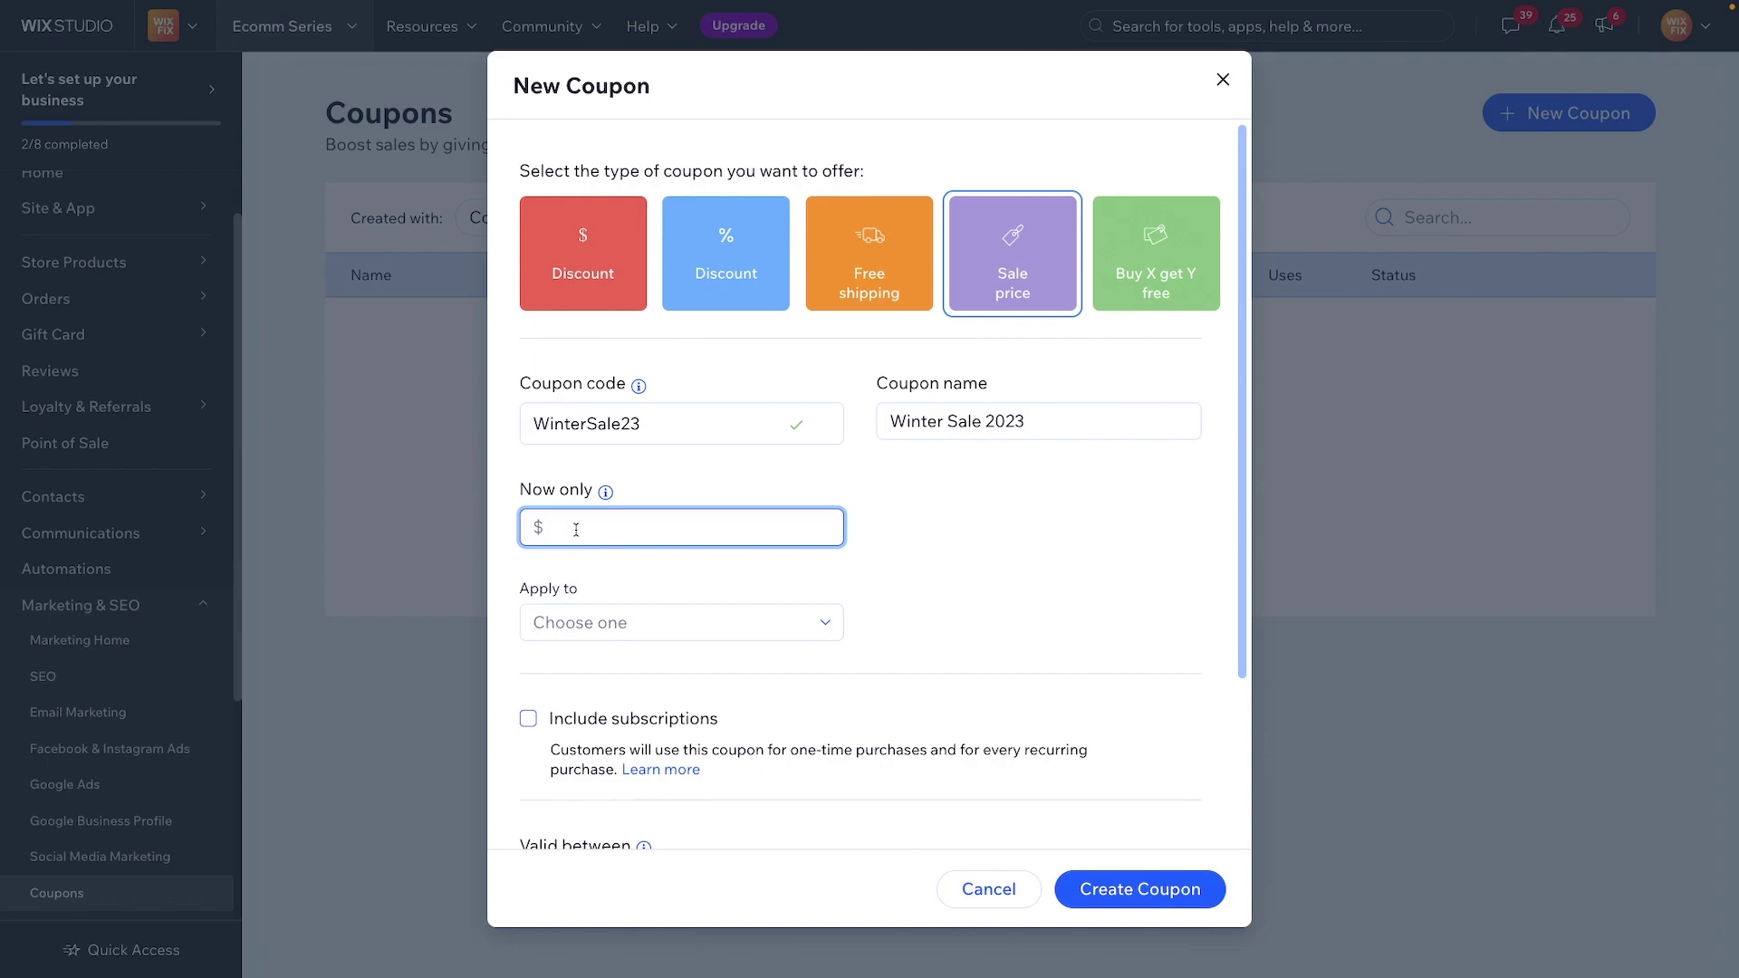
{"action": "type", "text": "10"}
{"action": "left_click_drag", "start_coordinate": [520, 496], "coordinate": [545, 496]}
{"action": "left_click", "coordinate": [535, 526]}
{"action": "double_click", "coordinate": [566, 530]}
{"action": "type", "text": "13"}
{"action": "left_click", "coordinate": [669, 496]}
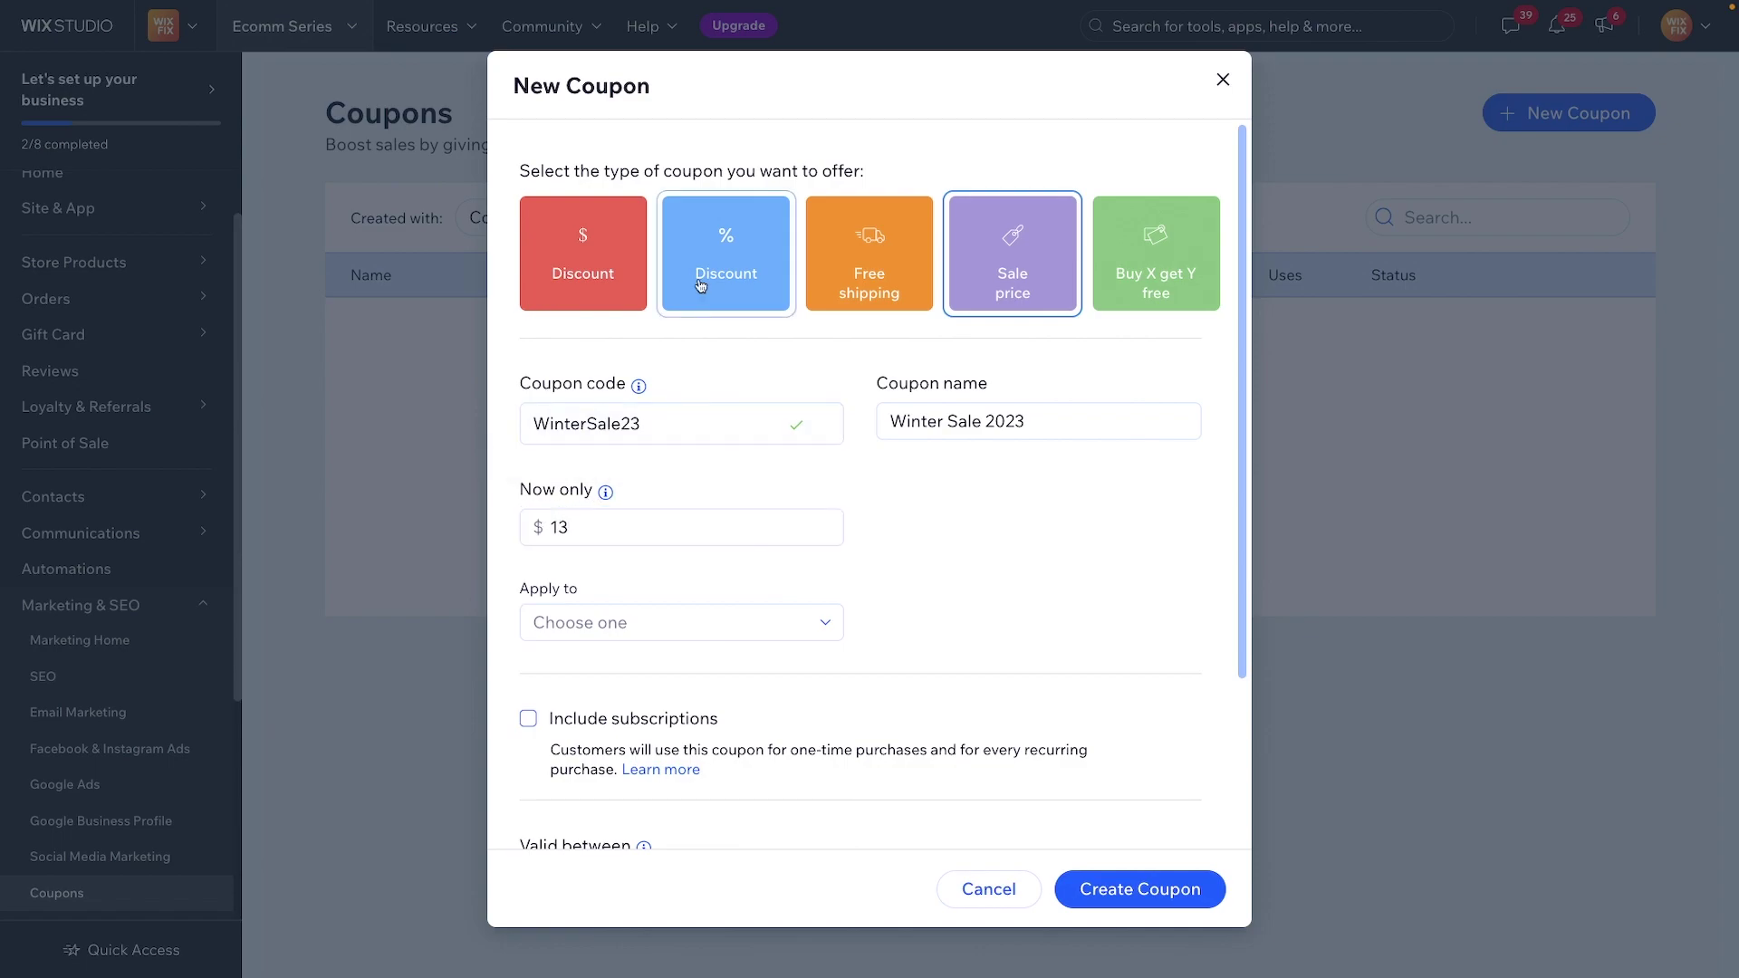
{"action": "left_click", "coordinate": [600, 625]}
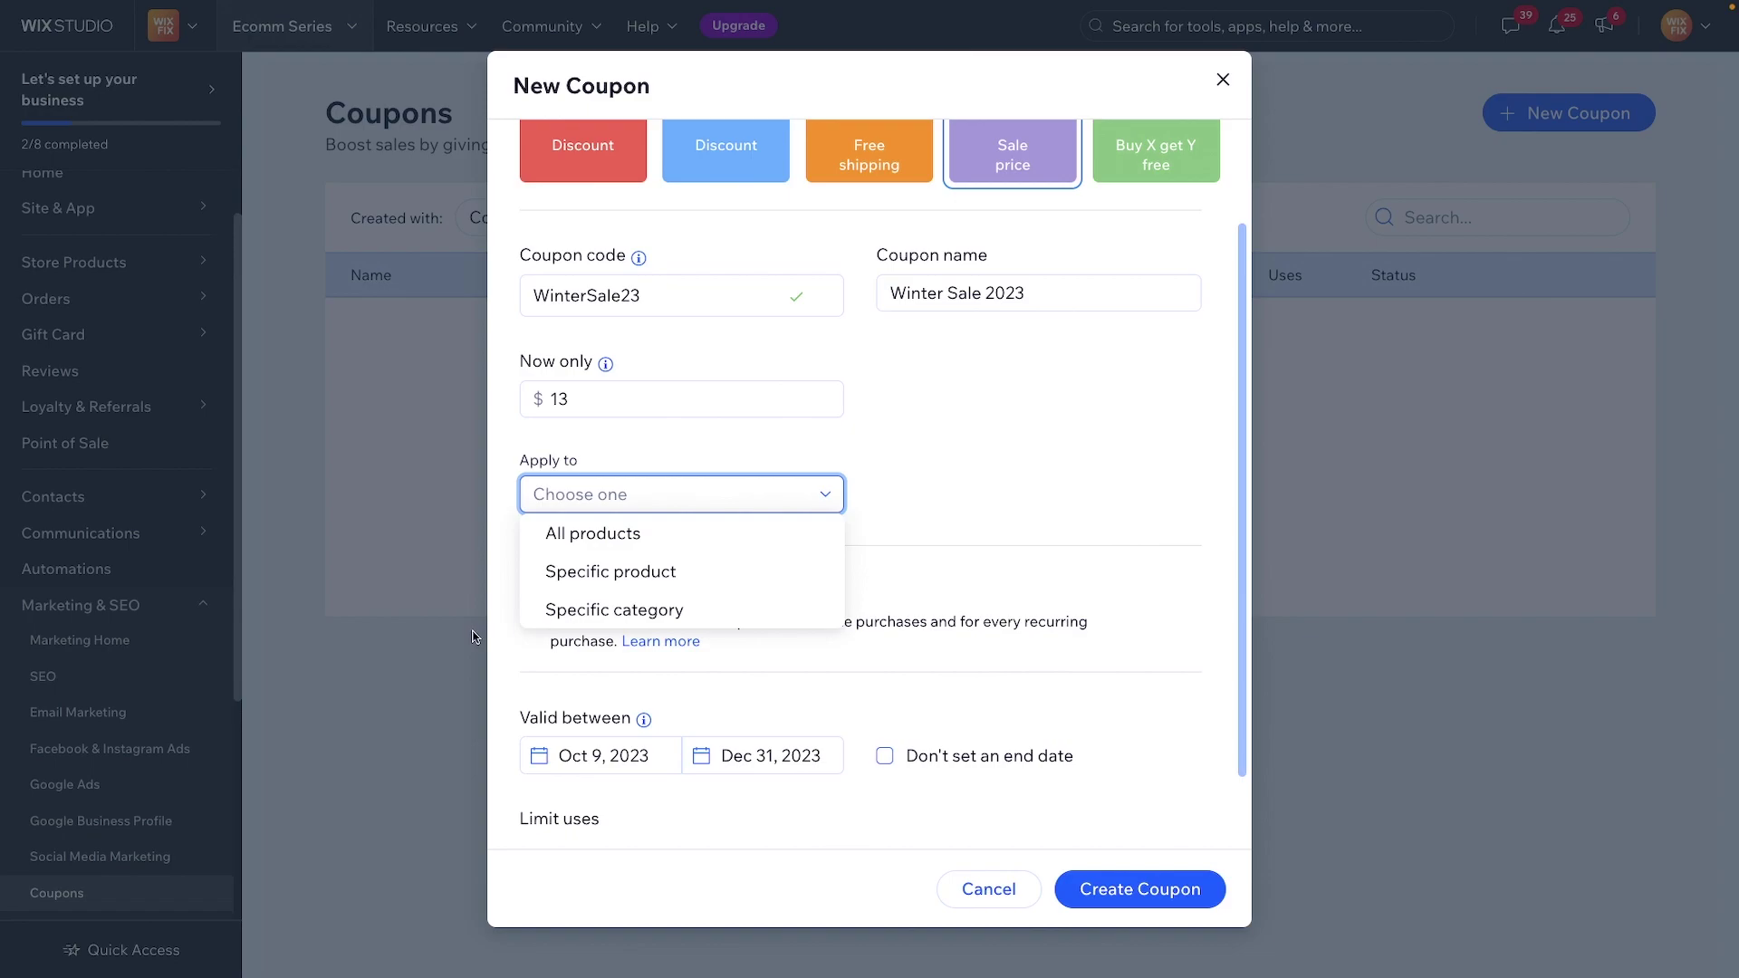
Step: Apply the sale price to one specific product, trying Product 22 - Lotion, then Product 20 - Makeup Remover
{"action": "left_click", "coordinate": [638, 587]}
{"action": "left_click", "coordinate": [970, 497]}
{"action": "left_click", "coordinate": [996, 587]}
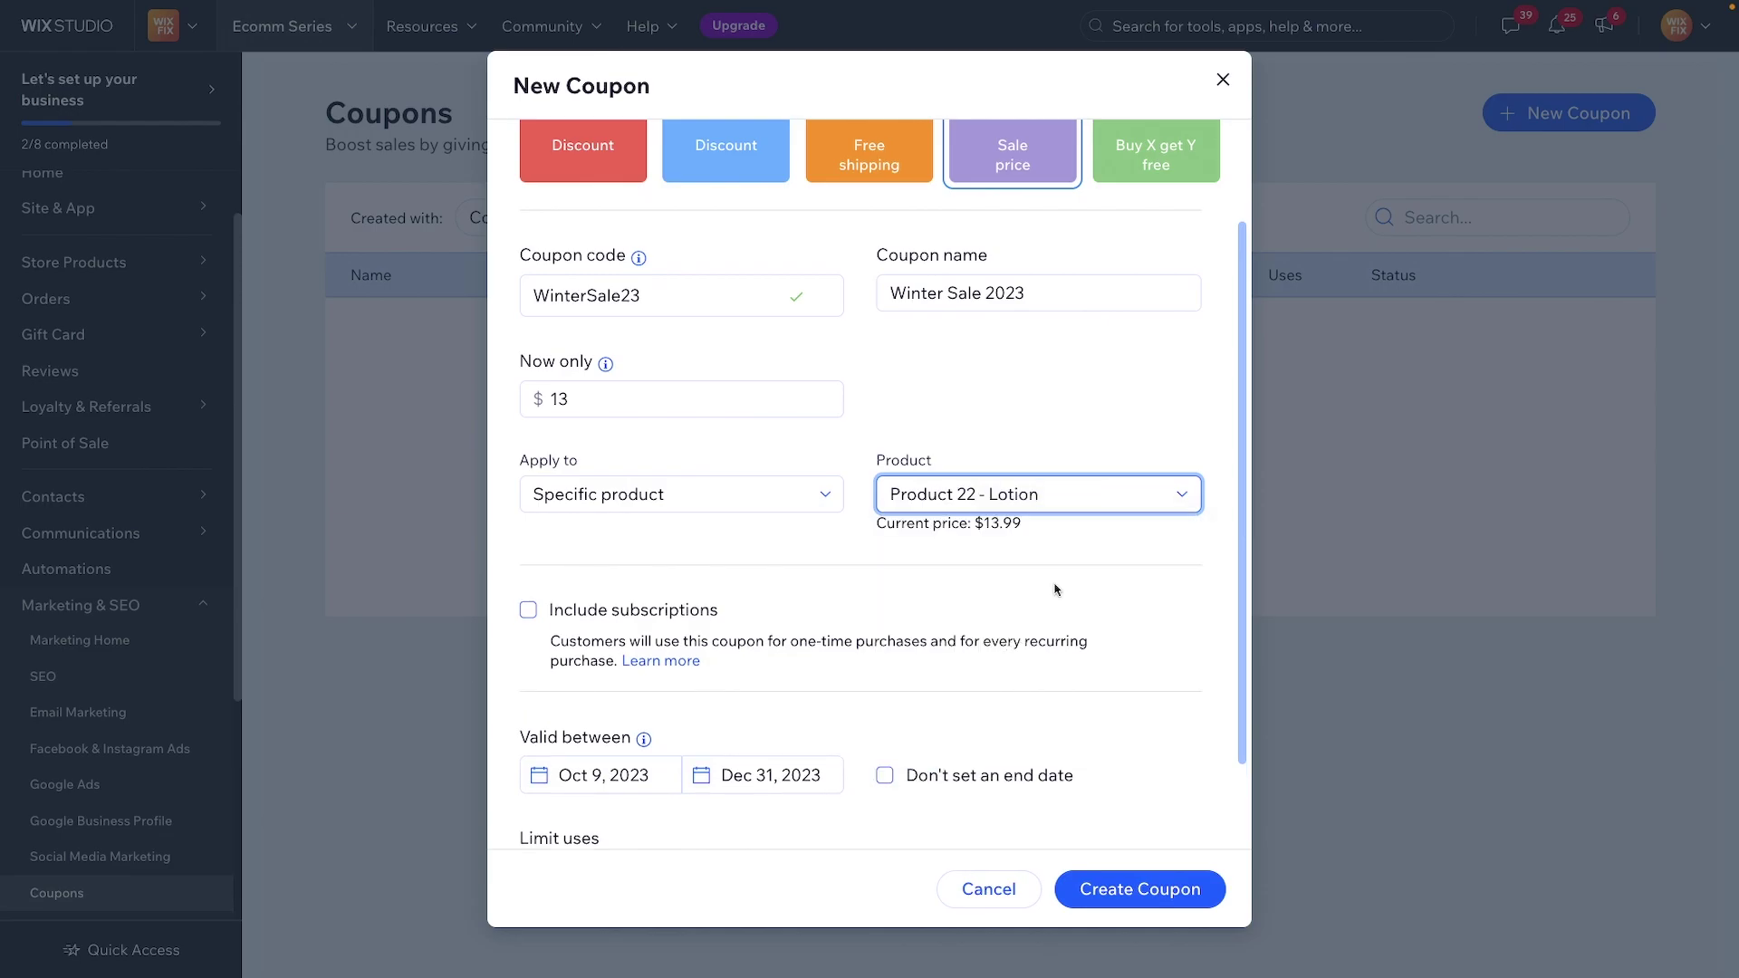
{"action": "left_click", "coordinate": [1088, 496]}
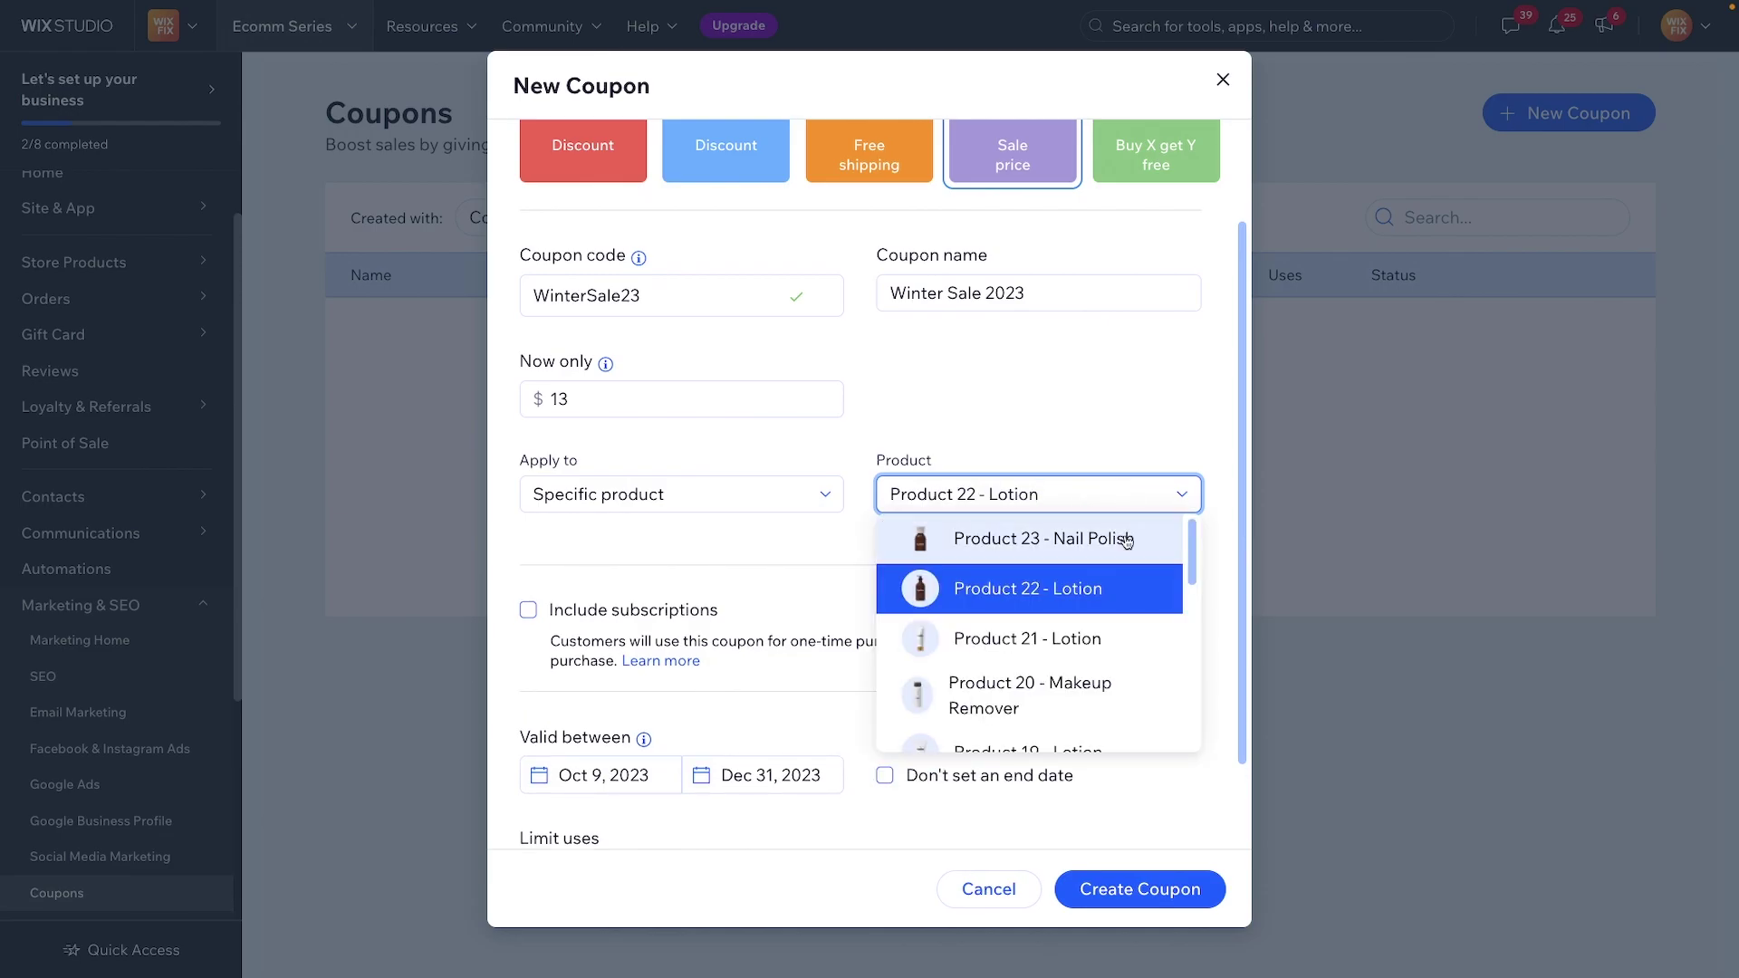
{"action": "left_click", "coordinate": [1038, 670]}
{"action": "scroll", "coordinate": [920, 550], "scroll_direction": "up", "scroll_amount": 2}
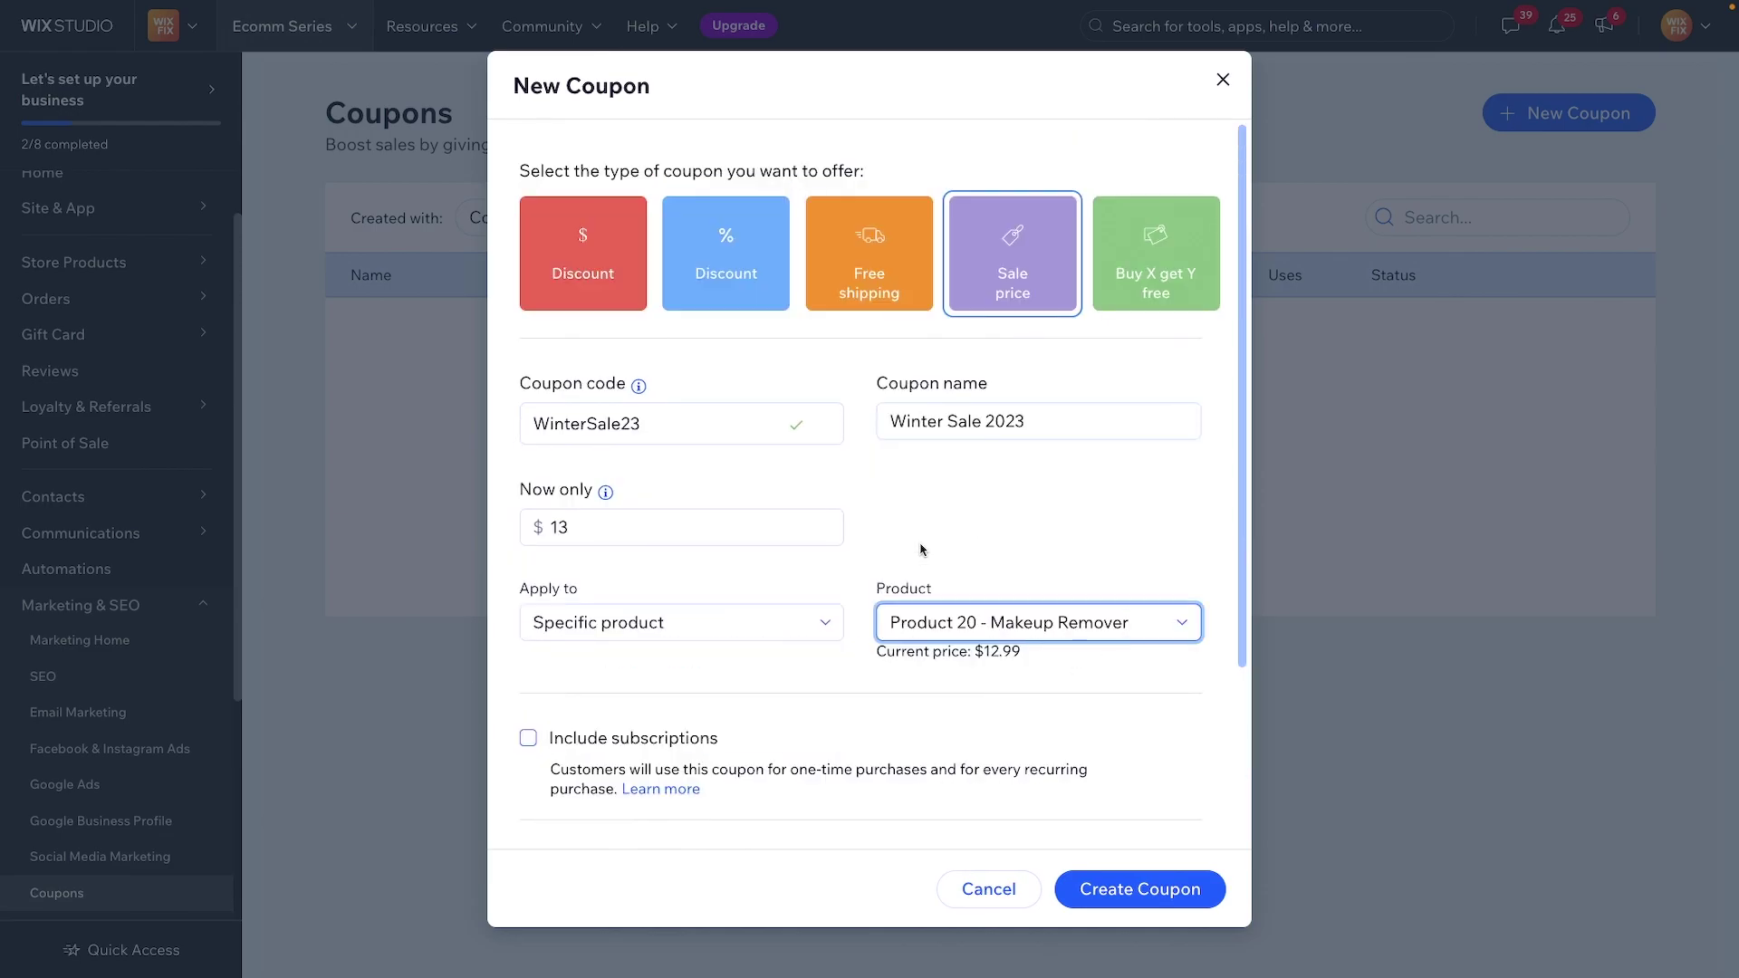
Step: Change the Now only sale price to $9
{"action": "left_click_drag", "start_coordinate": [887, 652], "coordinate": [1066, 672]}
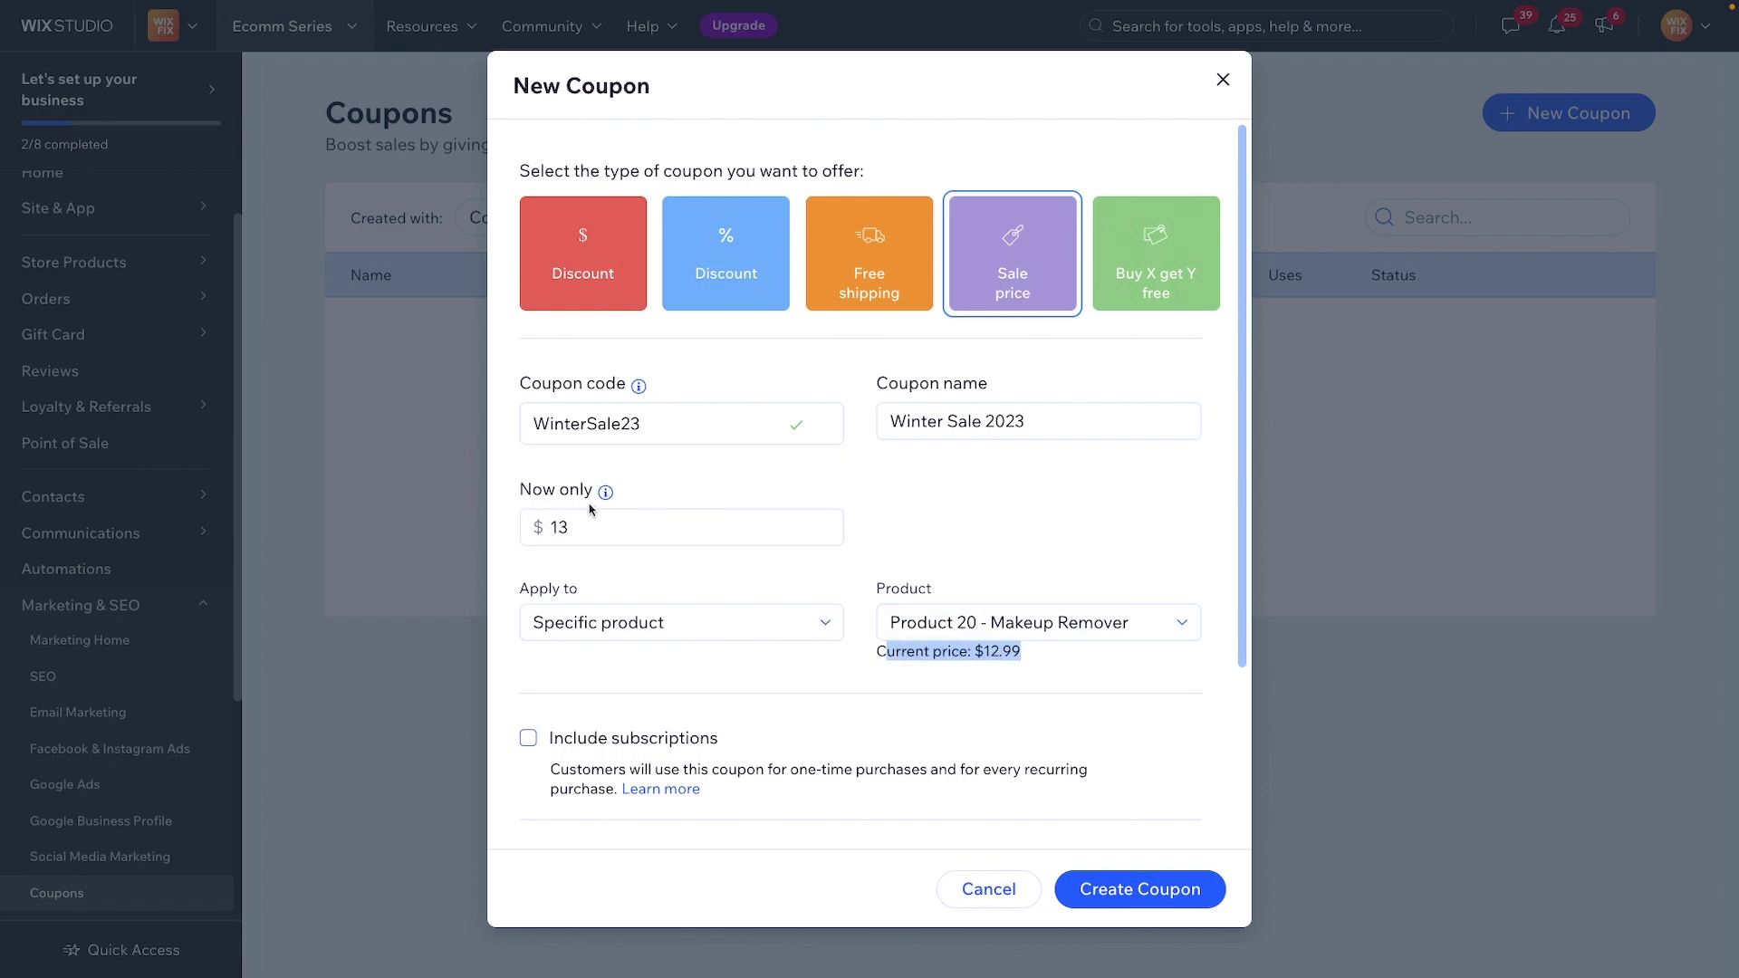
{"action": "left_click", "coordinate": [644, 524]}
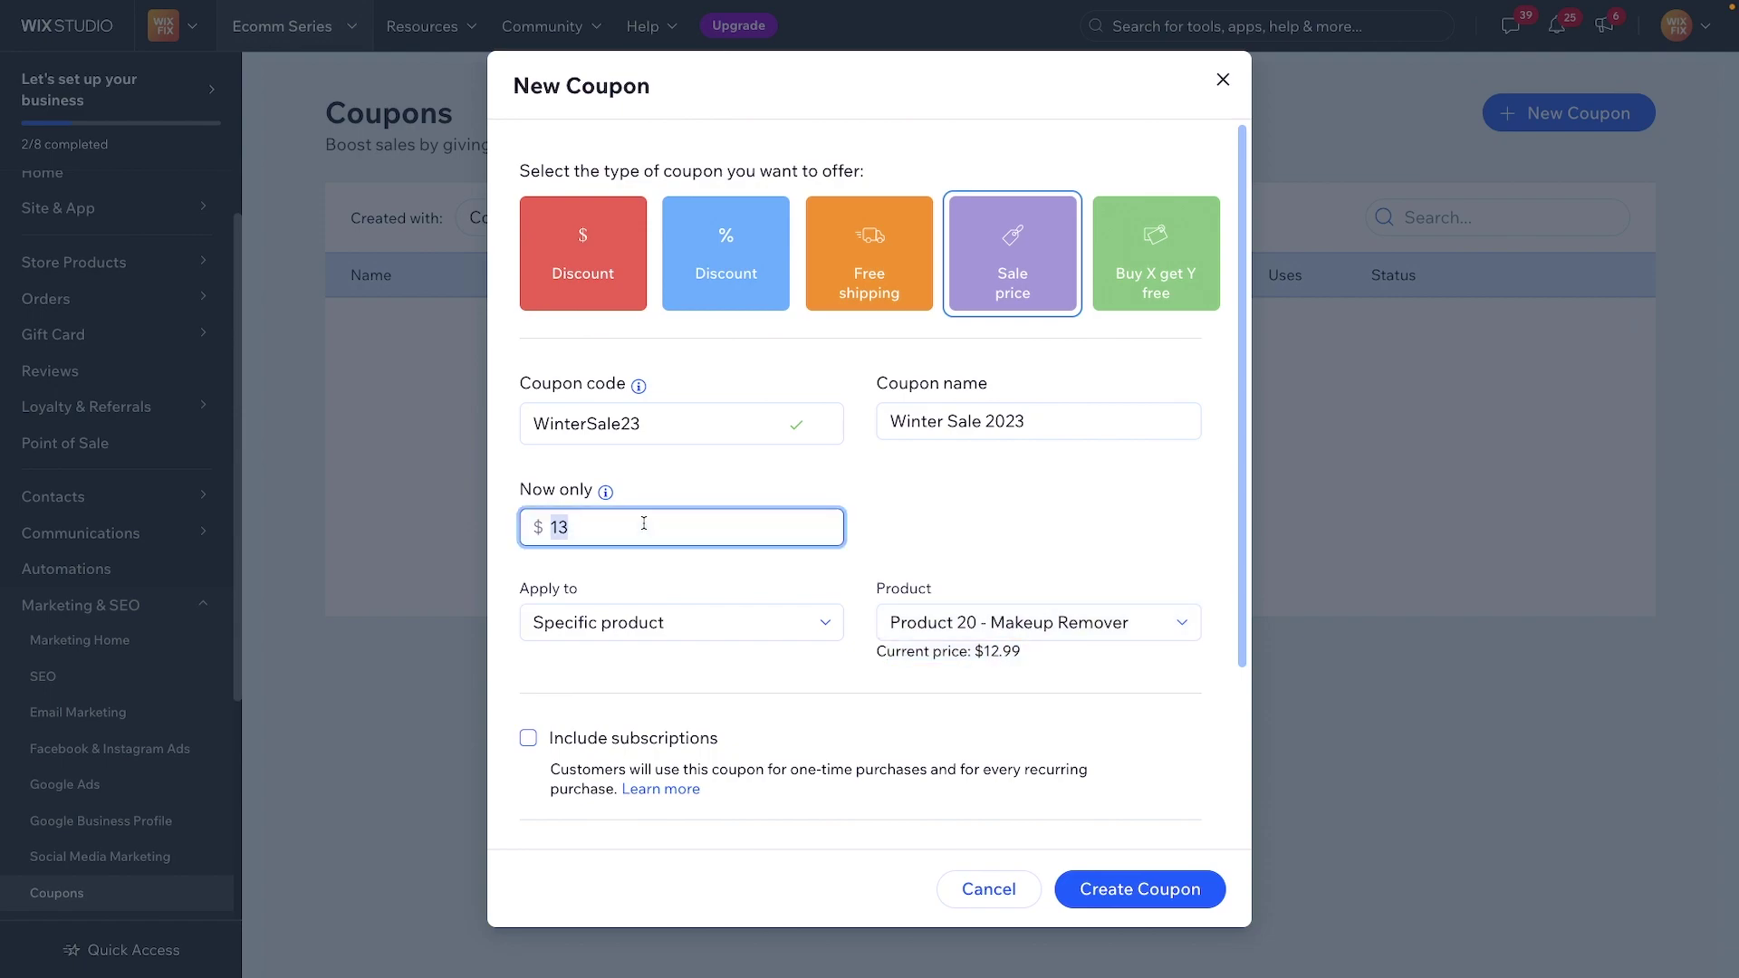
{"action": "type", "text": "9"}
{"action": "left_click", "coordinate": [984, 522]}
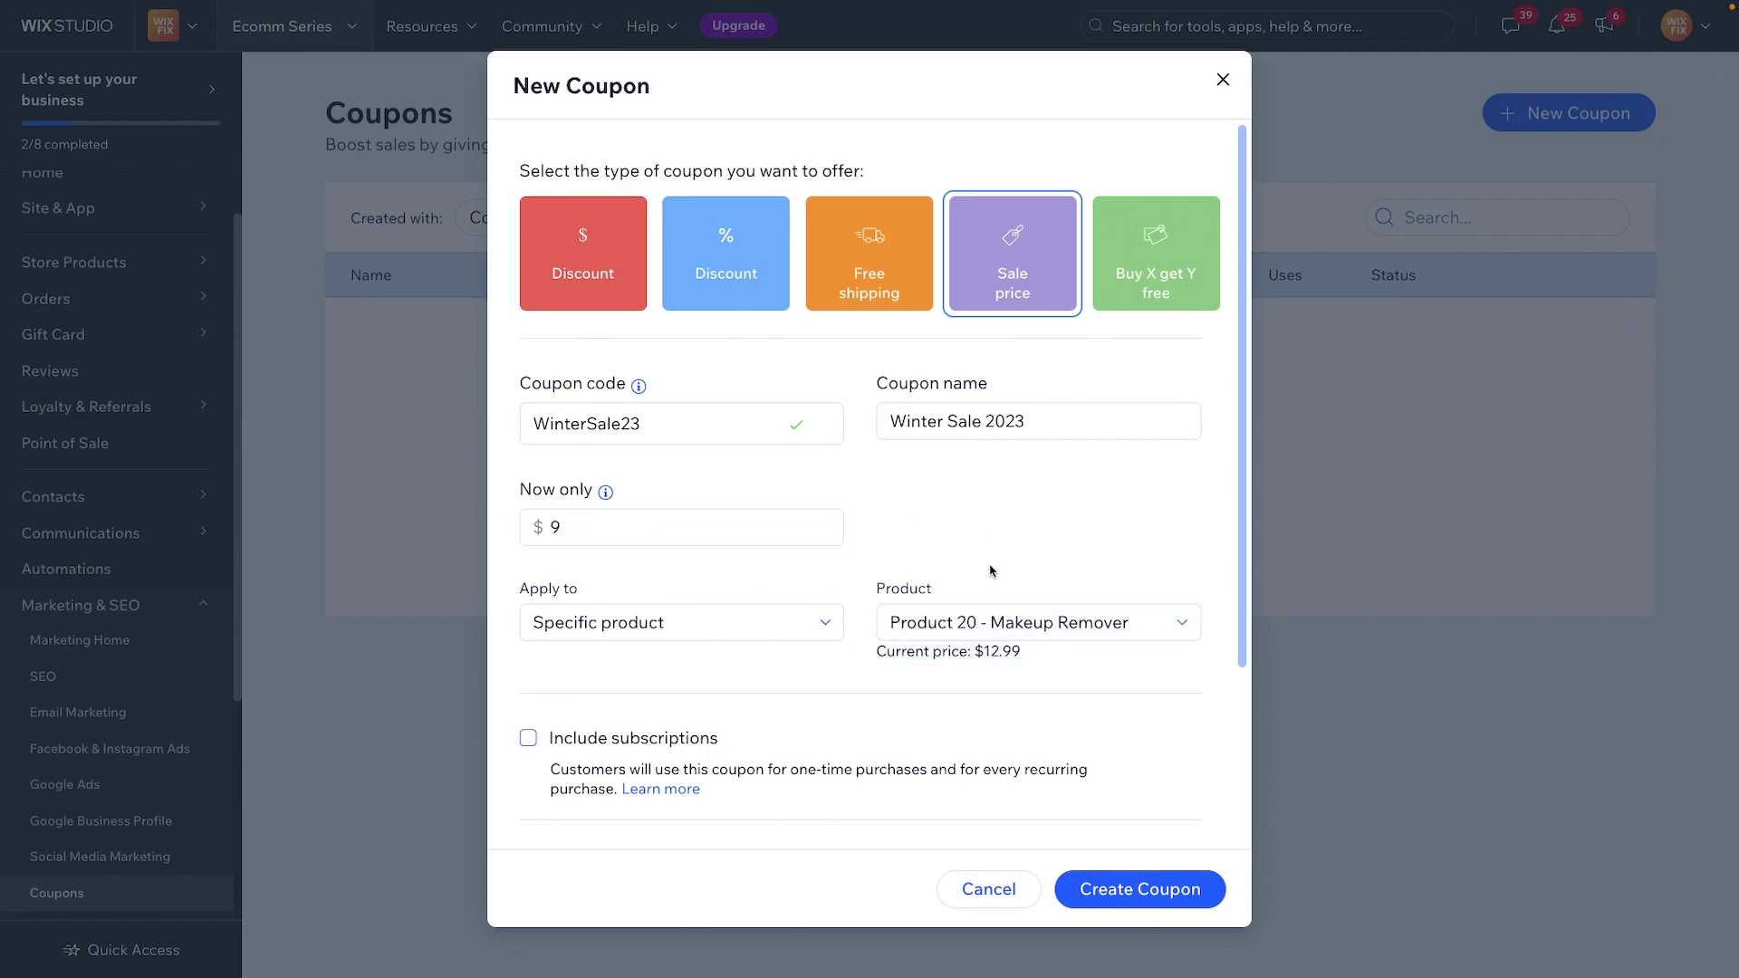
Step: Choose Product 13 - Makeup Remover ($14.99) as the sale product
{"action": "left_click", "coordinate": [924, 634]}
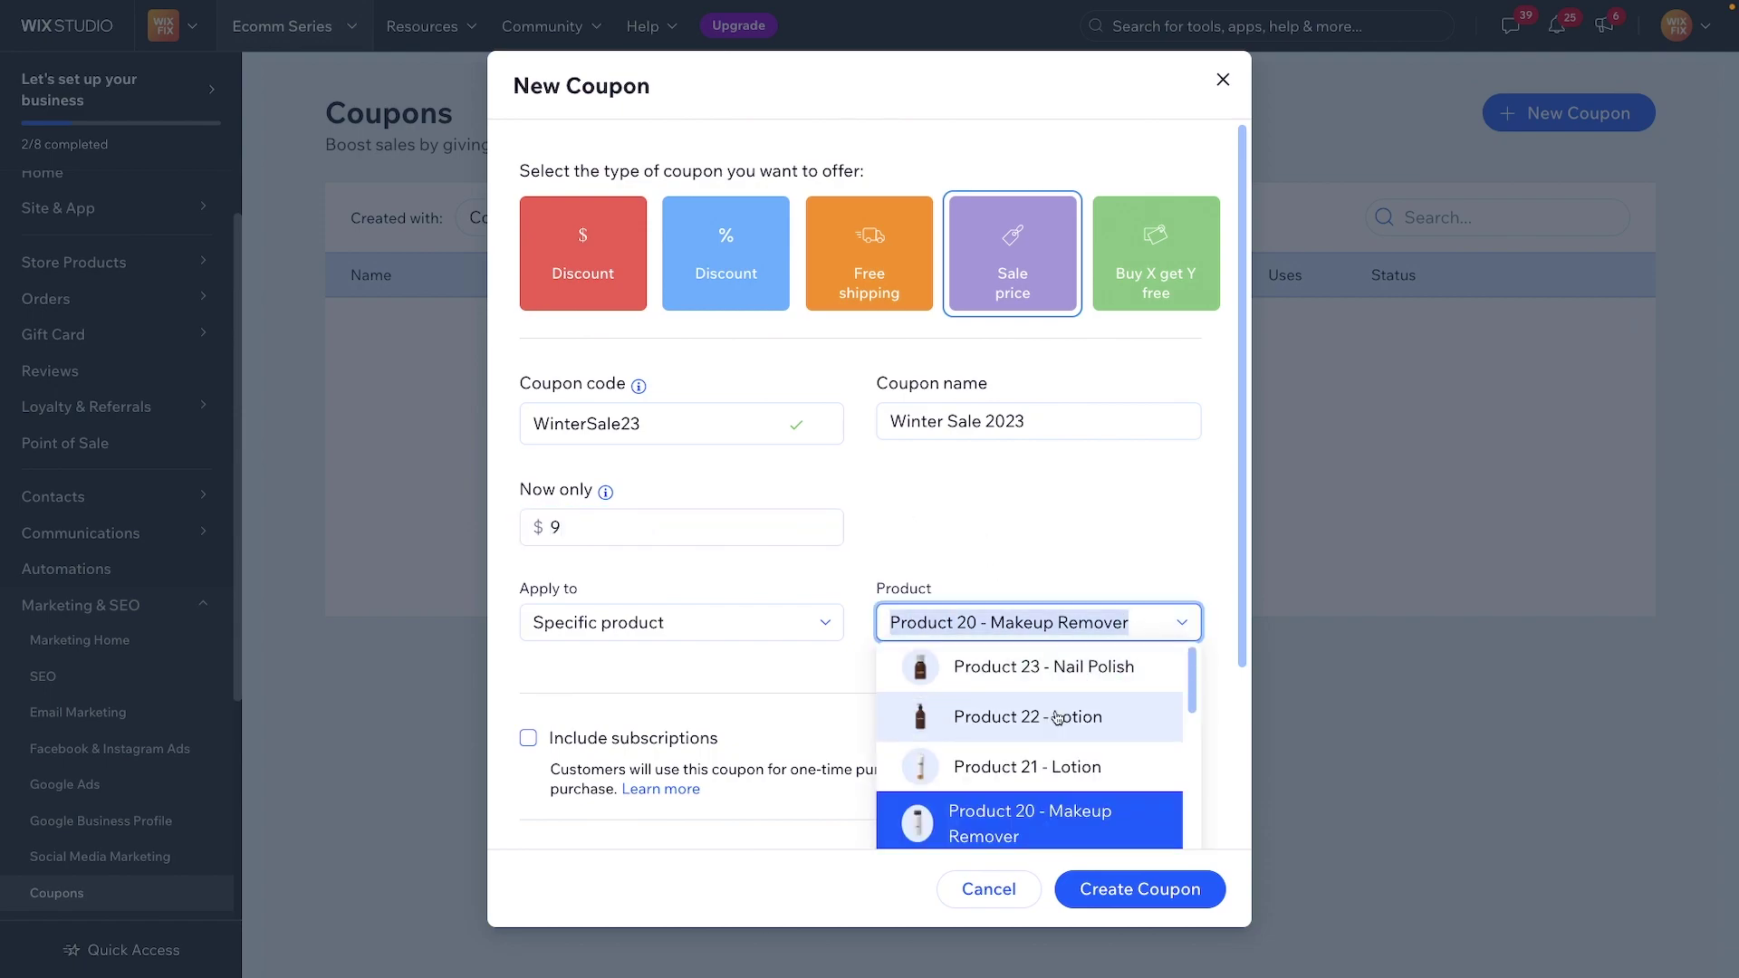
{"action": "scroll", "coordinate": [972, 747], "scroll_direction": "down", "scroll_amount": 5}
{"action": "left_click", "coordinate": [979, 718]}
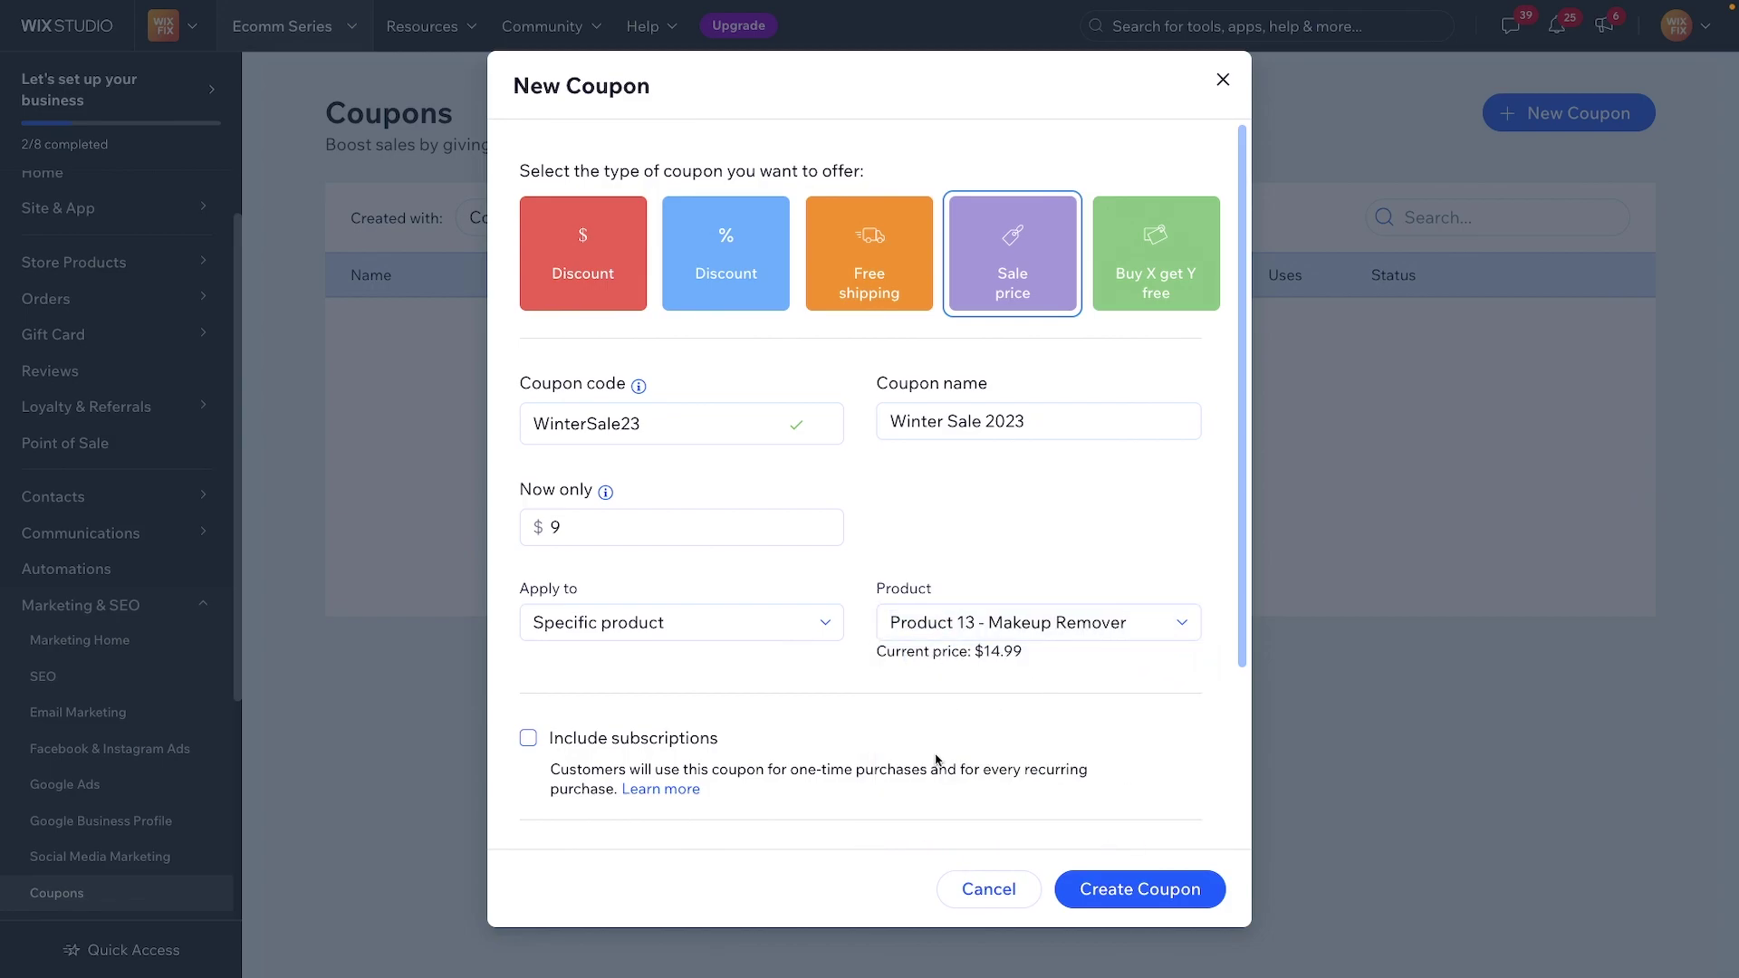
{"action": "scroll", "coordinate": [936, 759], "scroll_direction": "down", "scroll_amount": 3}
{"action": "scroll", "coordinate": [936, 759], "scroll_direction": "up", "scroll_amount": 3}
{"action": "scroll", "coordinate": [935, 759], "scroll_direction": "down", "scroll_amount": 3}
{"action": "scroll", "coordinate": [936, 759], "scroll_direction": "up", "scroll_amount": 3}
Step: Make the coupon a Buy X get Y free offer with Buy 2 and Get 1
{"action": "left_click", "coordinate": [1159, 262]}
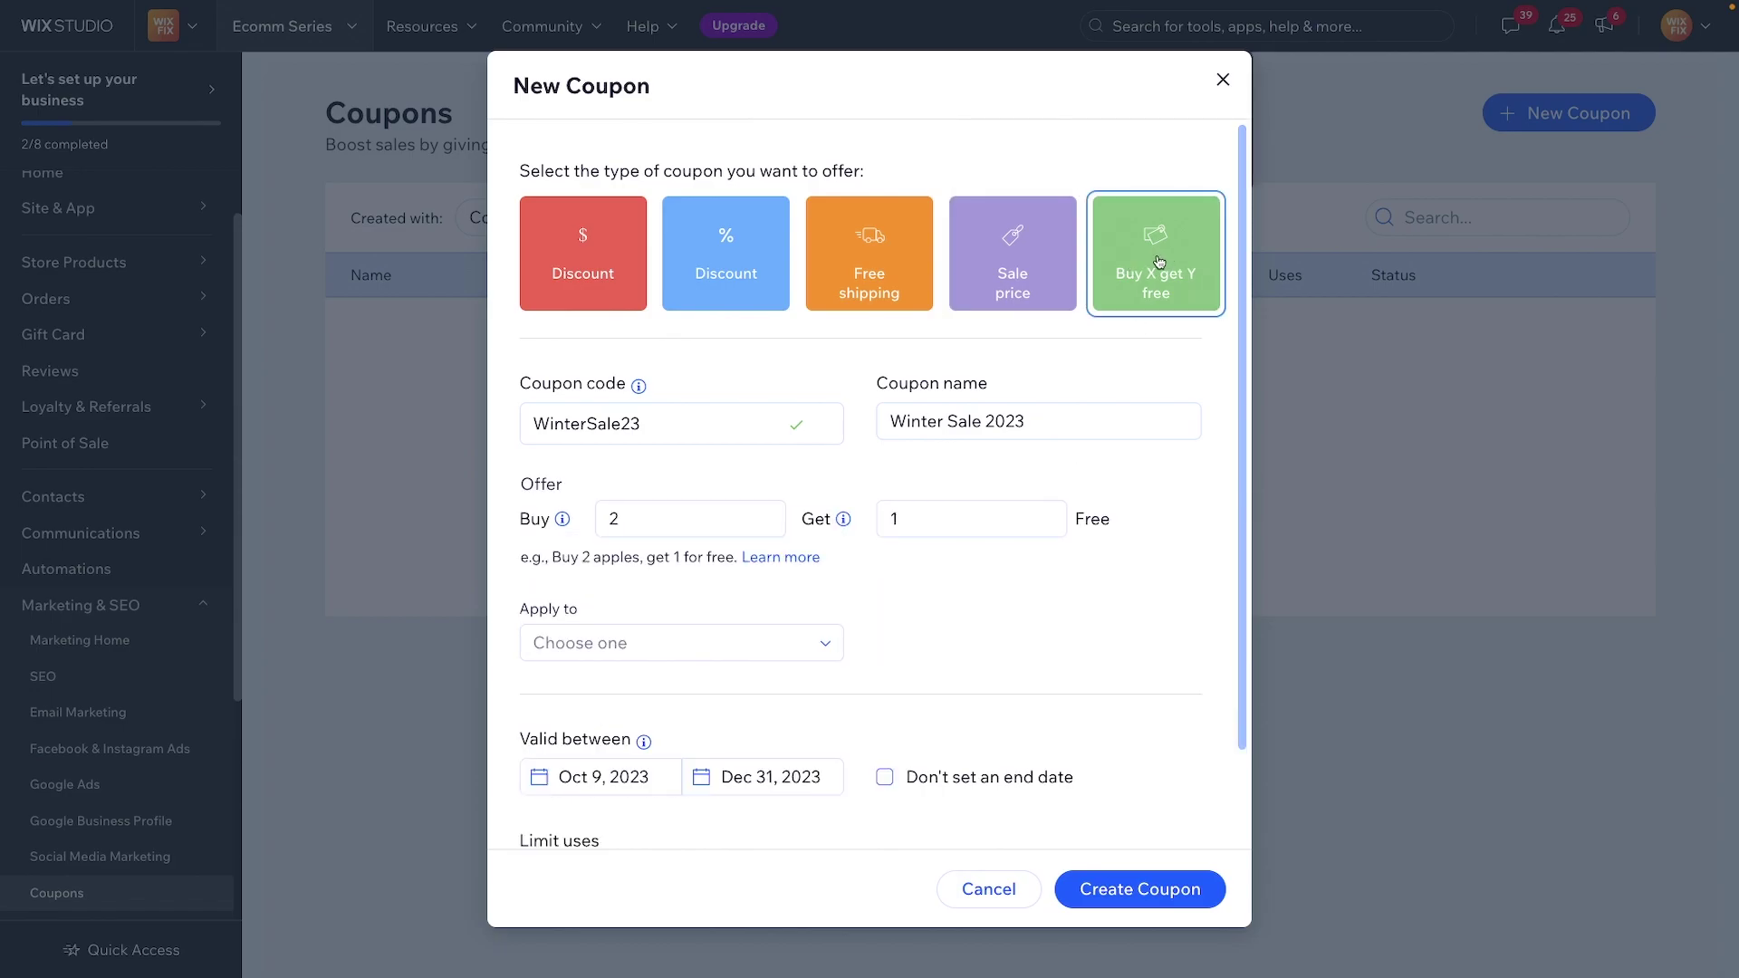
{"action": "left_click", "coordinate": [625, 523]}
{"action": "left_click", "coordinate": [941, 524]}
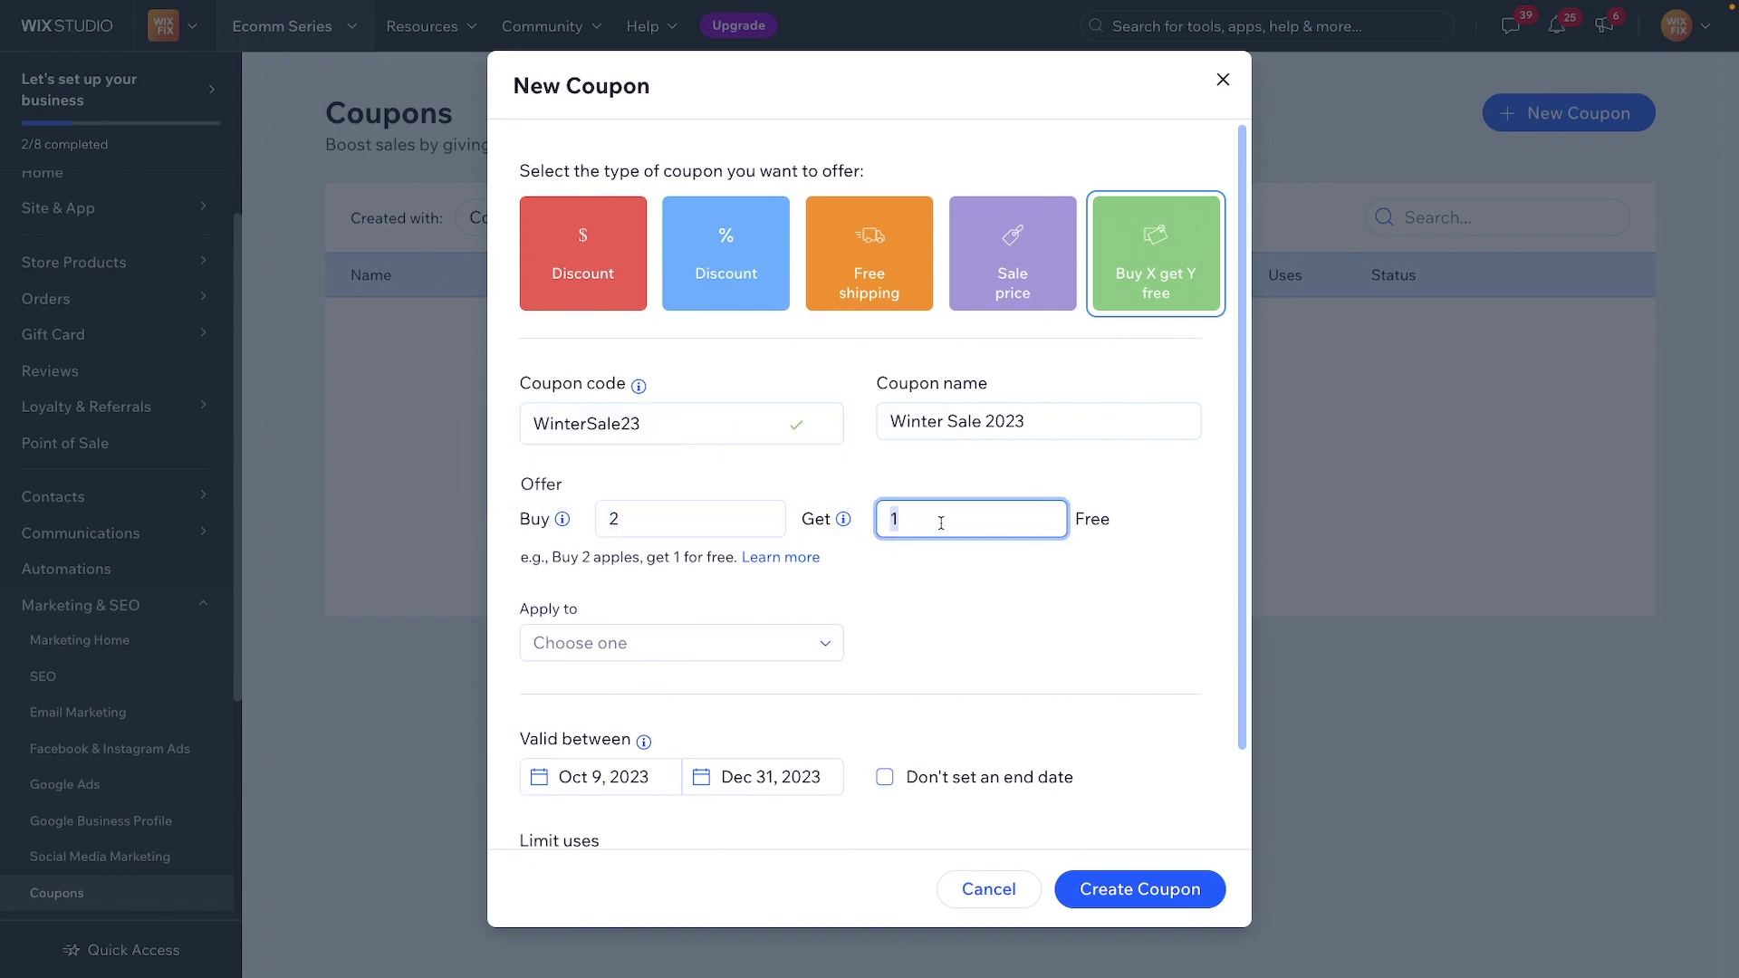
Step: Apply the buy-2-get-1 offer to All products
{"action": "left_click", "coordinate": [765, 644]}
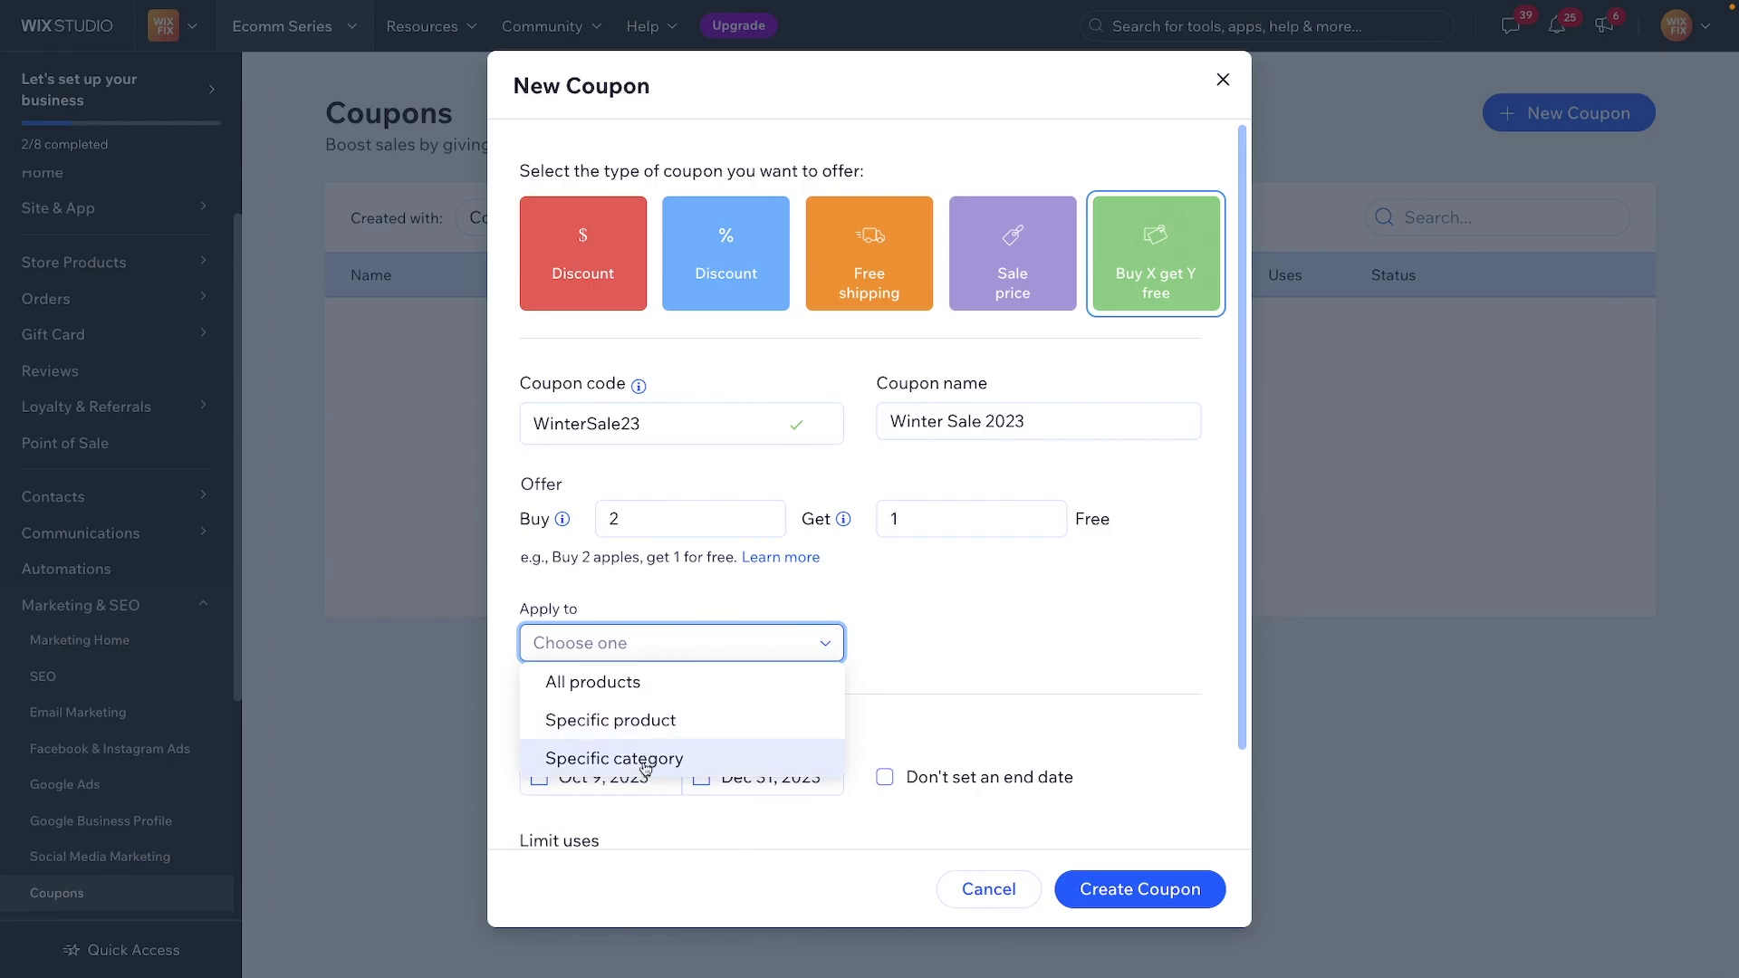
{"action": "scroll", "coordinate": [777, 759], "scroll_direction": "down", "scroll_amount": 1}
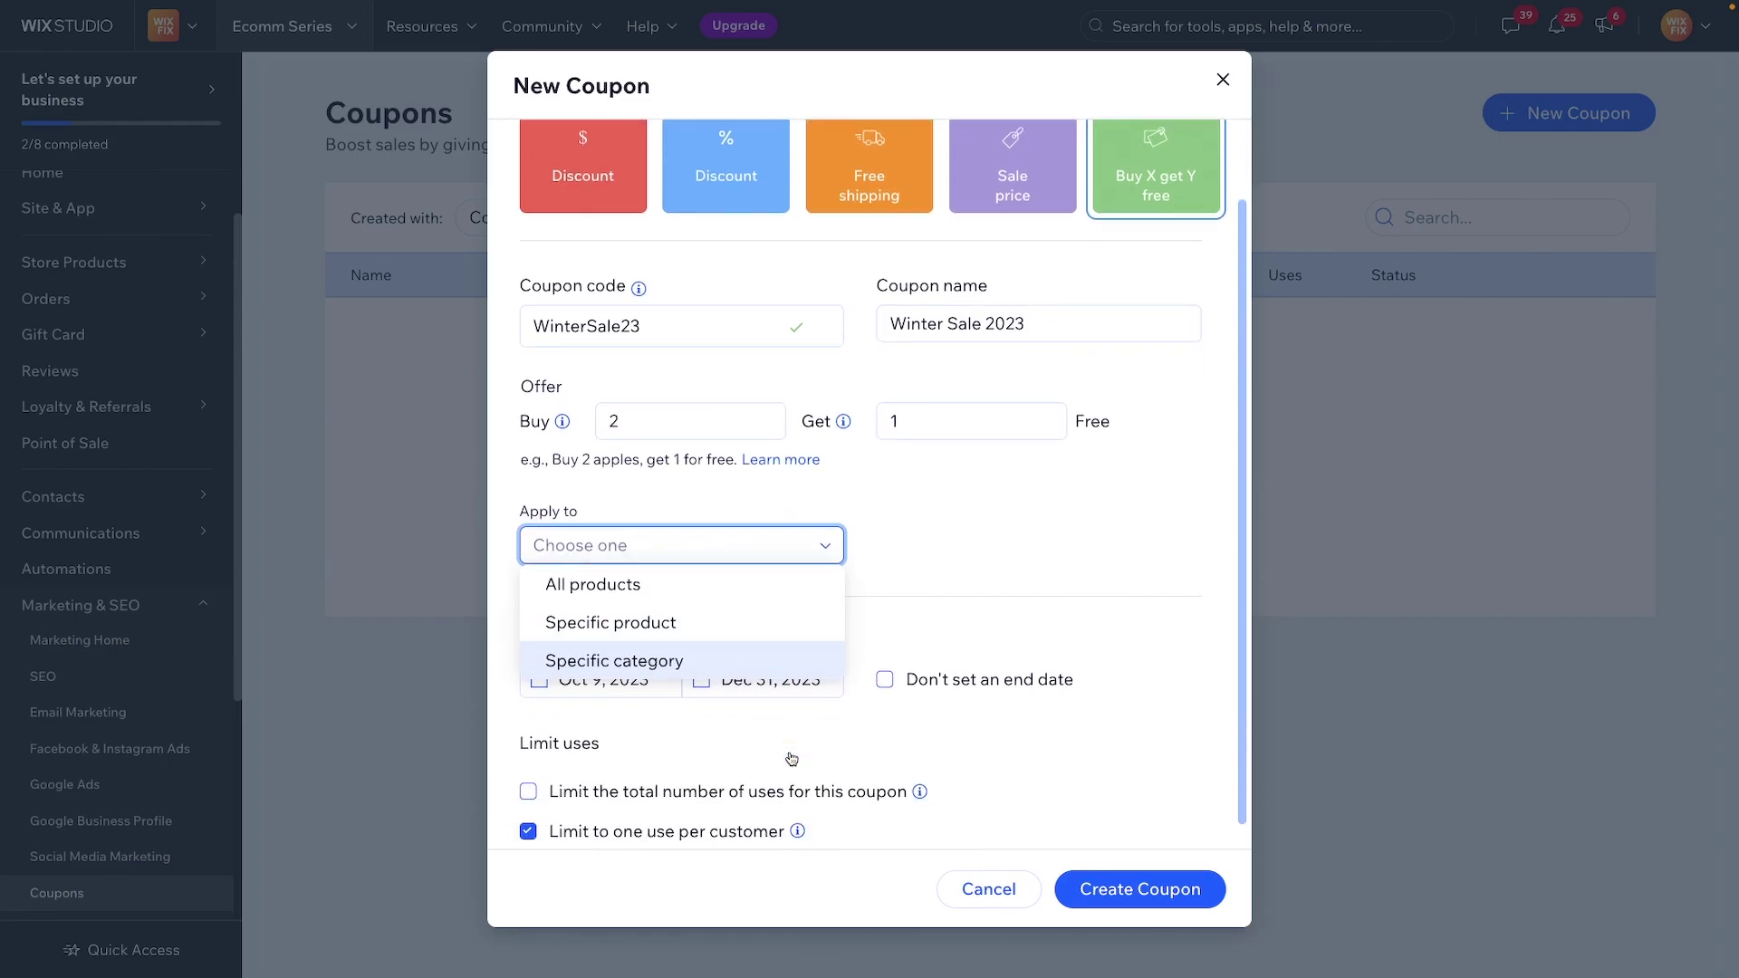
{"action": "left_click", "coordinate": [1020, 489]}
{"action": "scroll", "coordinate": [652, 505], "scroll_direction": "up", "scroll_amount": 1}
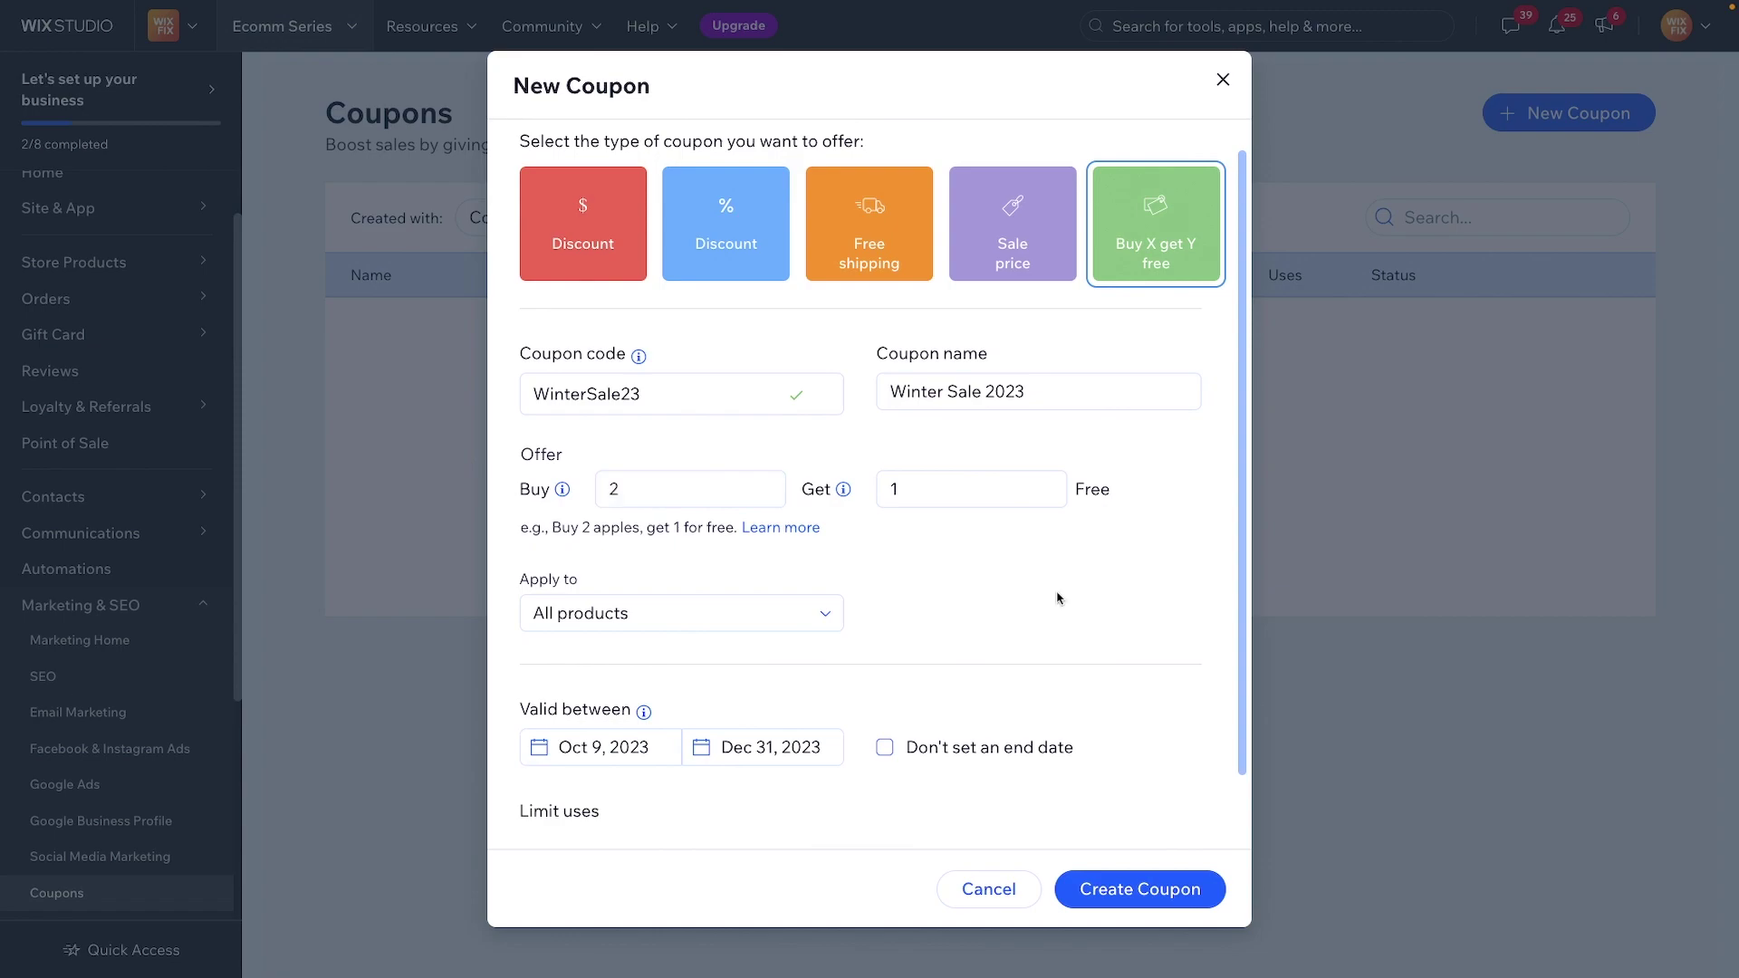
{"action": "scroll", "coordinate": [1090, 615], "scroll_direction": "up", "scroll_amount": 1}
{"action": "scroll", "coordinate": [1091, 615], "scroll_direction": "down", "scroll_amount": 1}
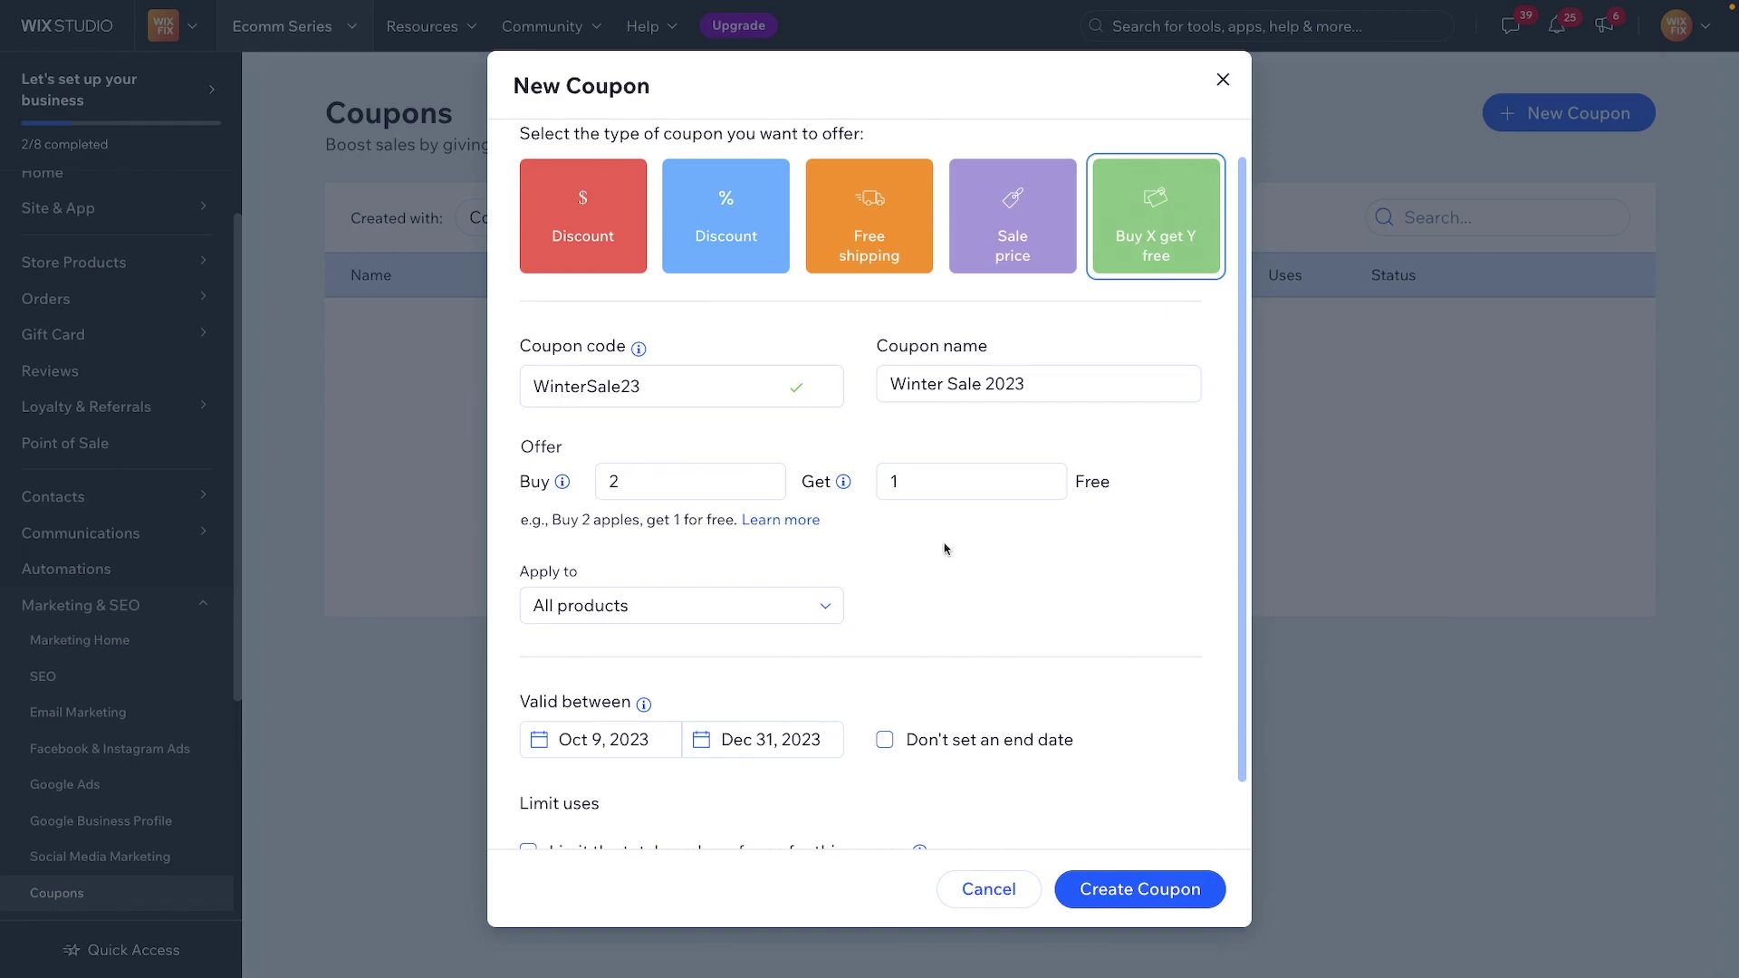
{"action": "scroll", "coordinate": [955, 555], "scroll_direction": "down", "scroll_amount": 1}
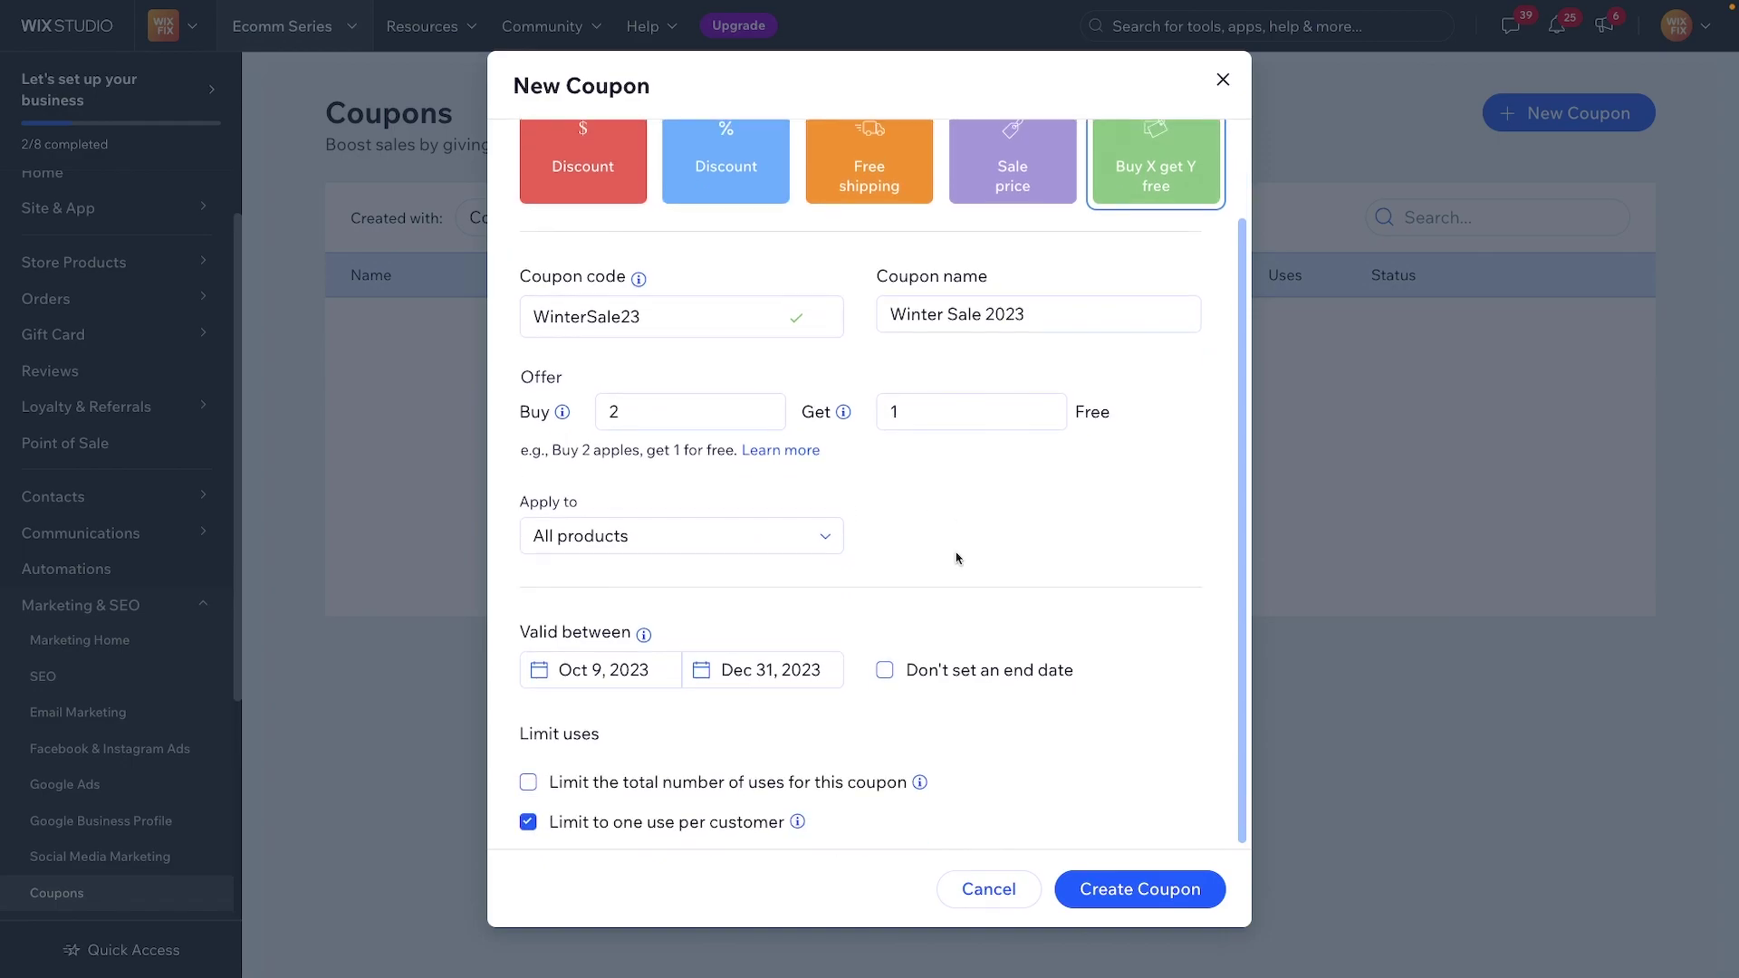
{"action": "scroll", "coordinate": [954, 556], "scroll_direction": "up", "scroll_amount": 2}
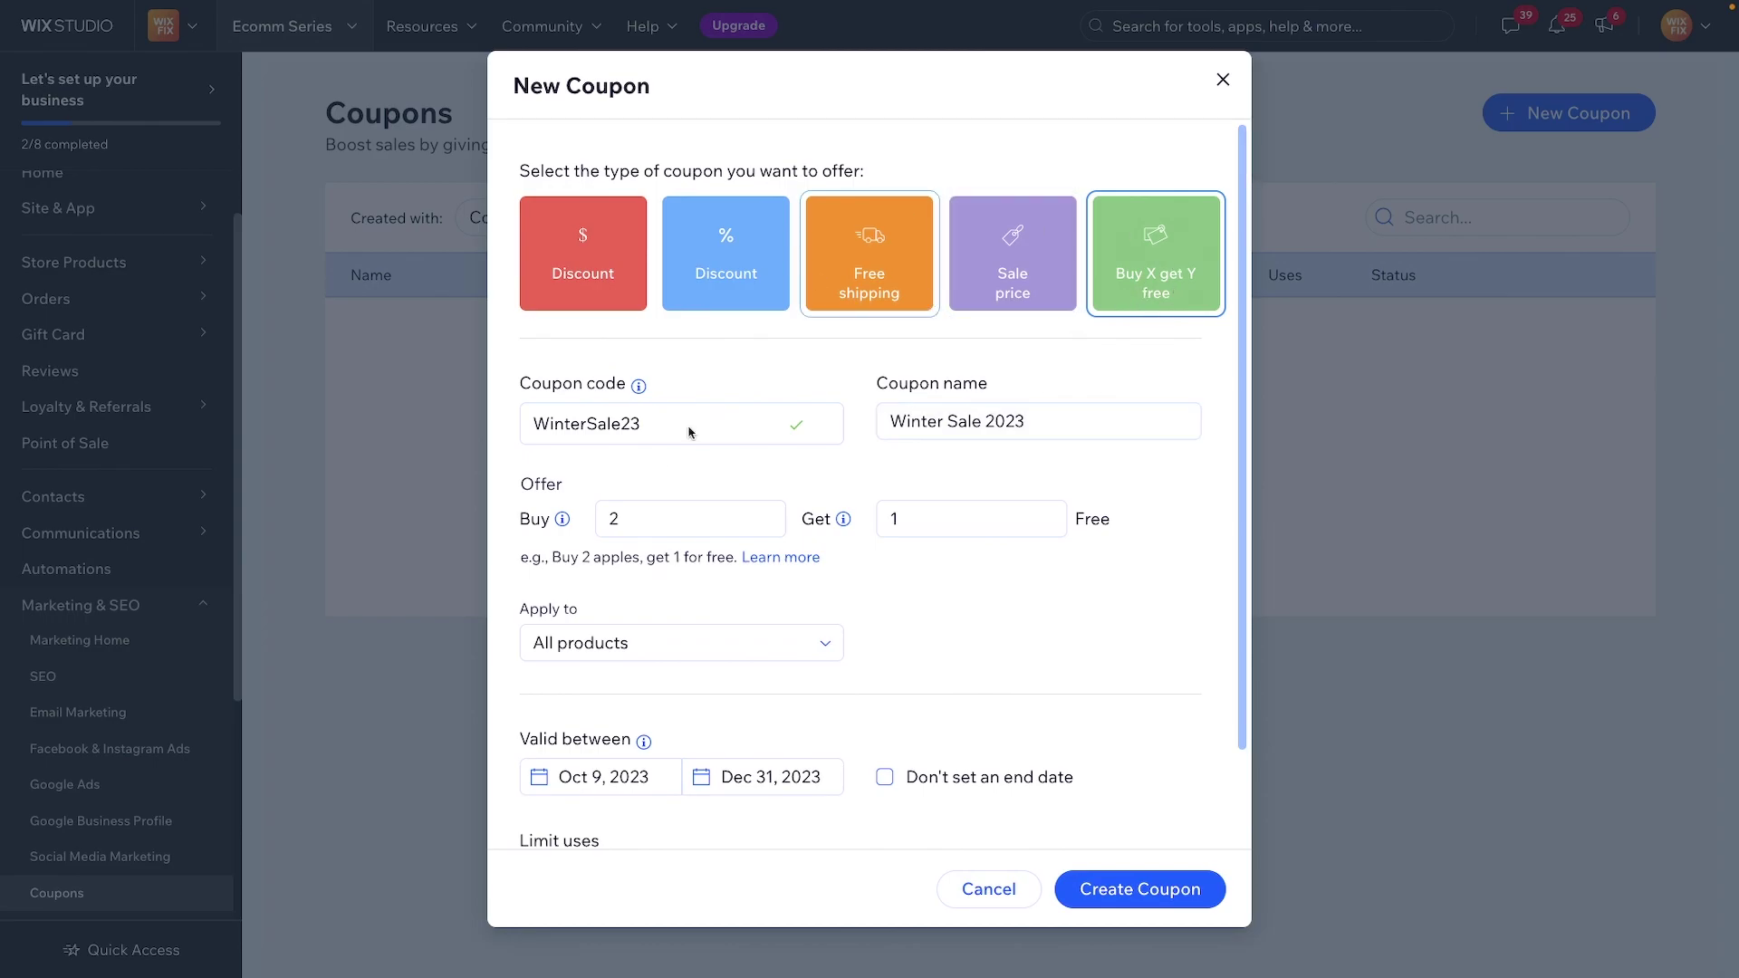
Step: Make the coupon a $10 fixed-amount discount
{"action": "left_click", "coordinate": [571, 258]}
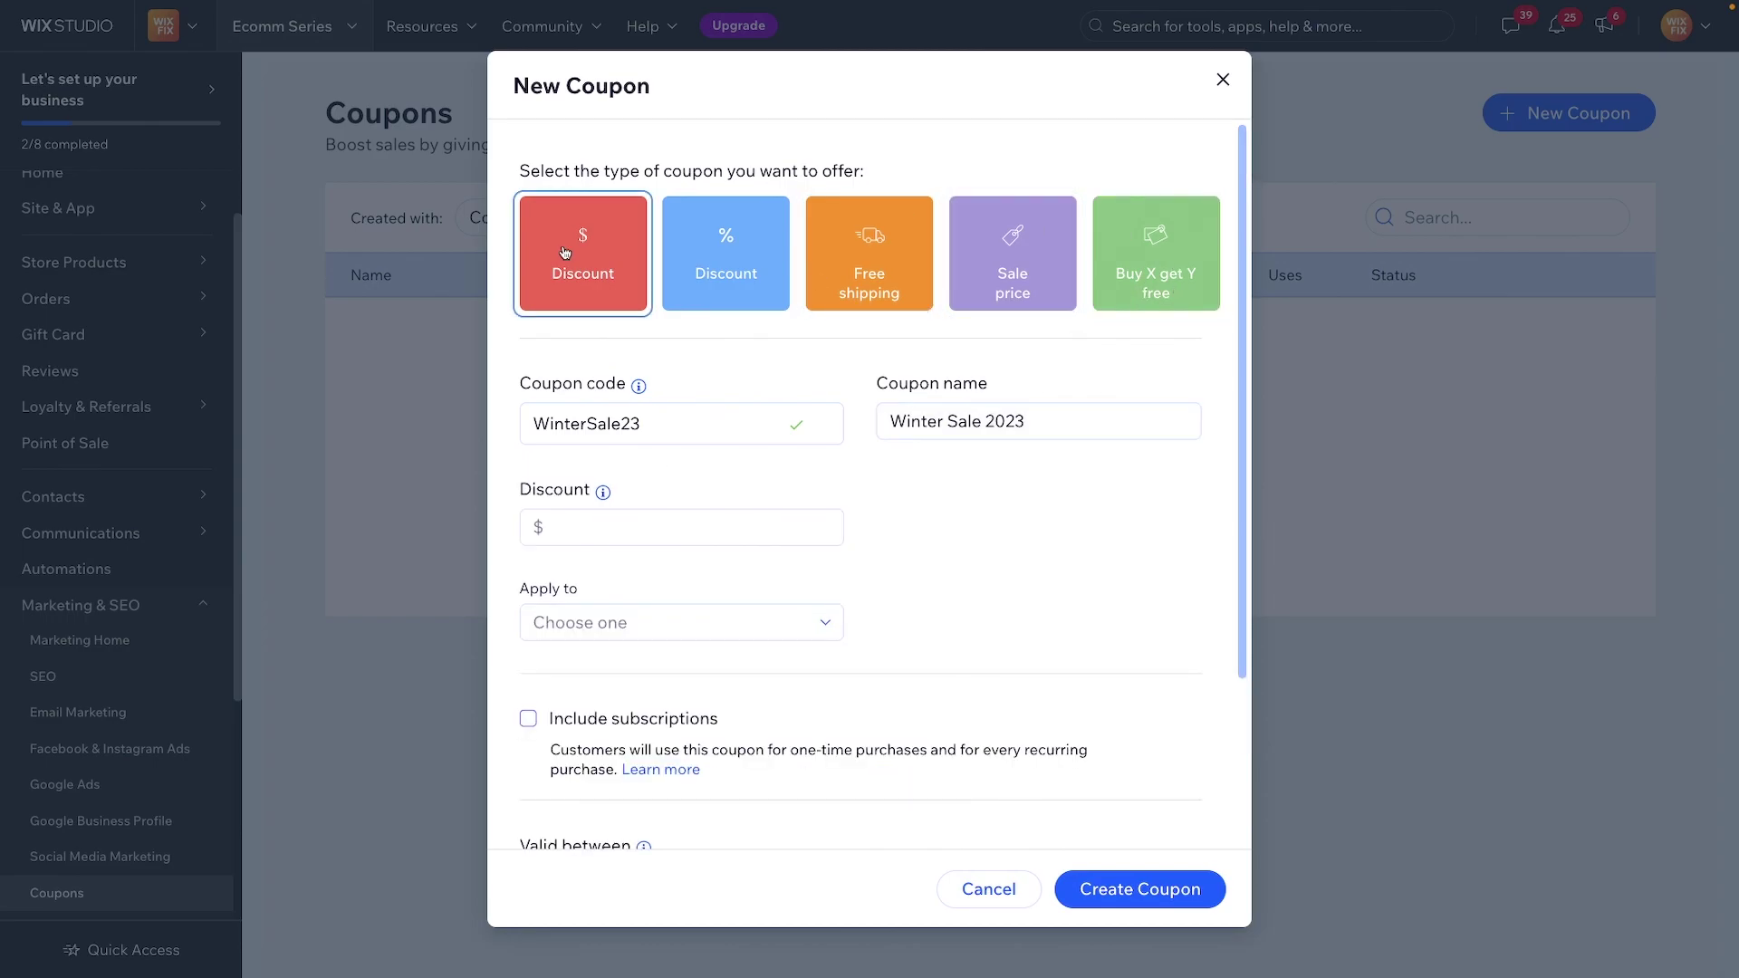
{"action": "left_click", "coordinate": [610, 527]}
{"action": "type", "text": "10"}
Step: Require a $60 minimum order subtotal and create the WinterSale23 coupon
{"action": "left_click", "coordinate": [659, 625]}
{"action": "left_click", "coordinate": [648, 777]}
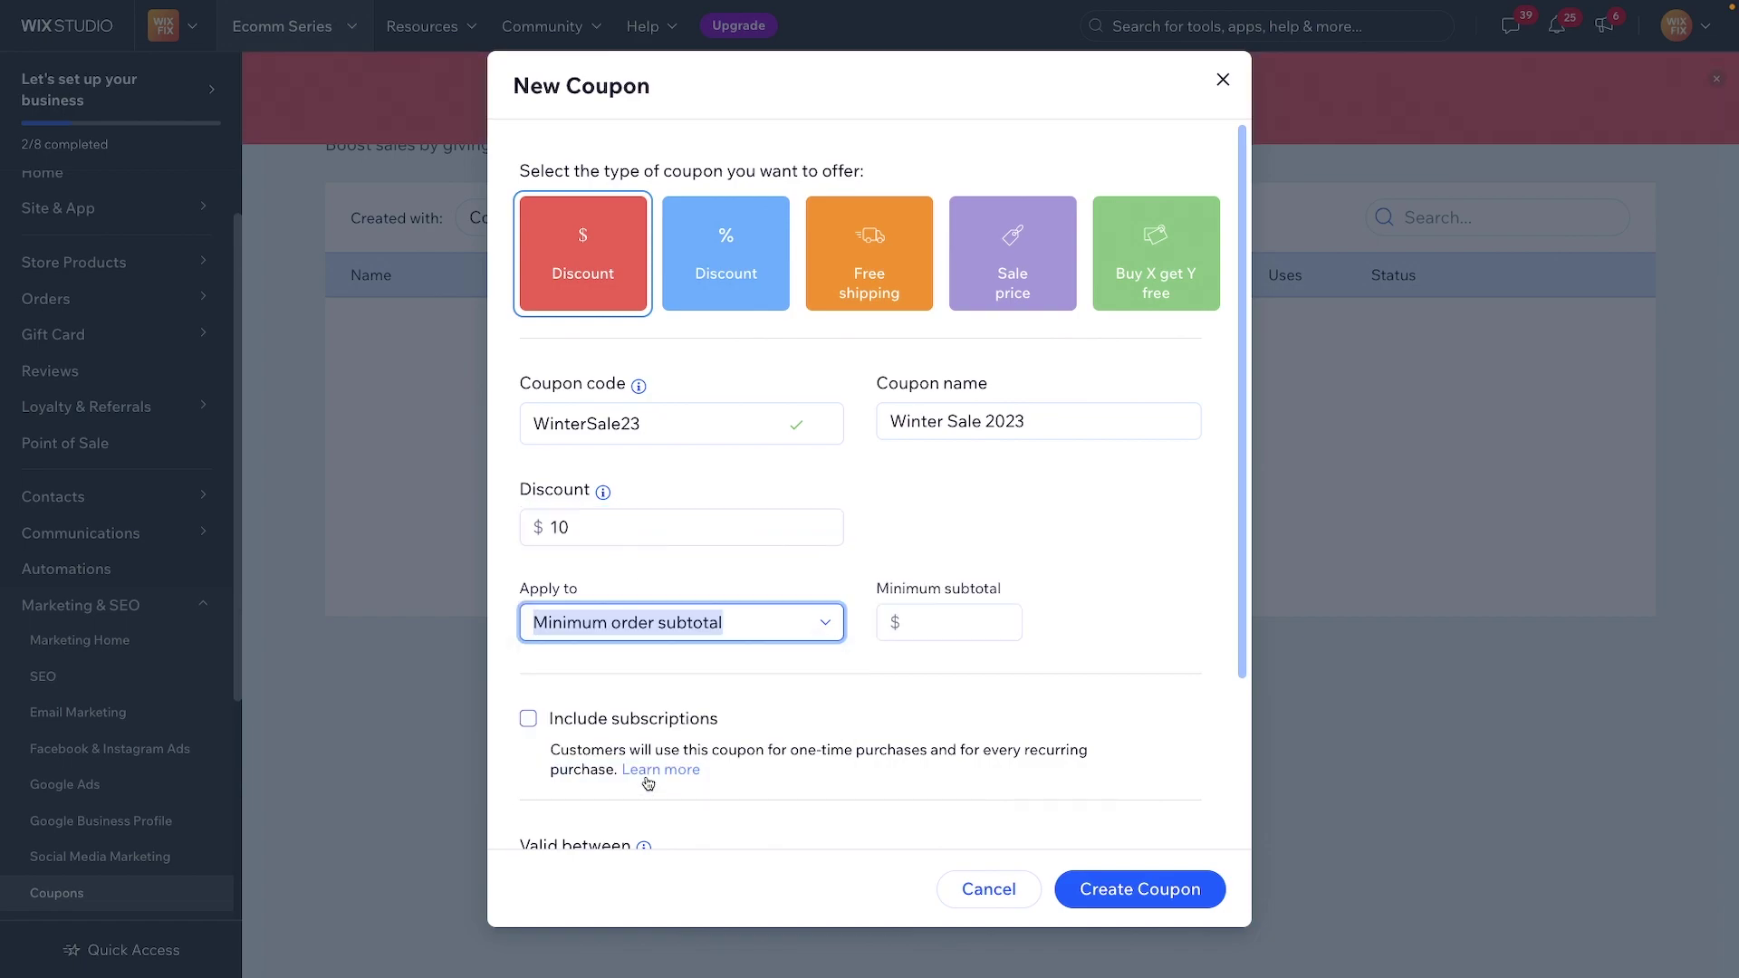
{"action": "left_click", "coordinate": [942, 625]}
{"action": "type", "text": "60"}
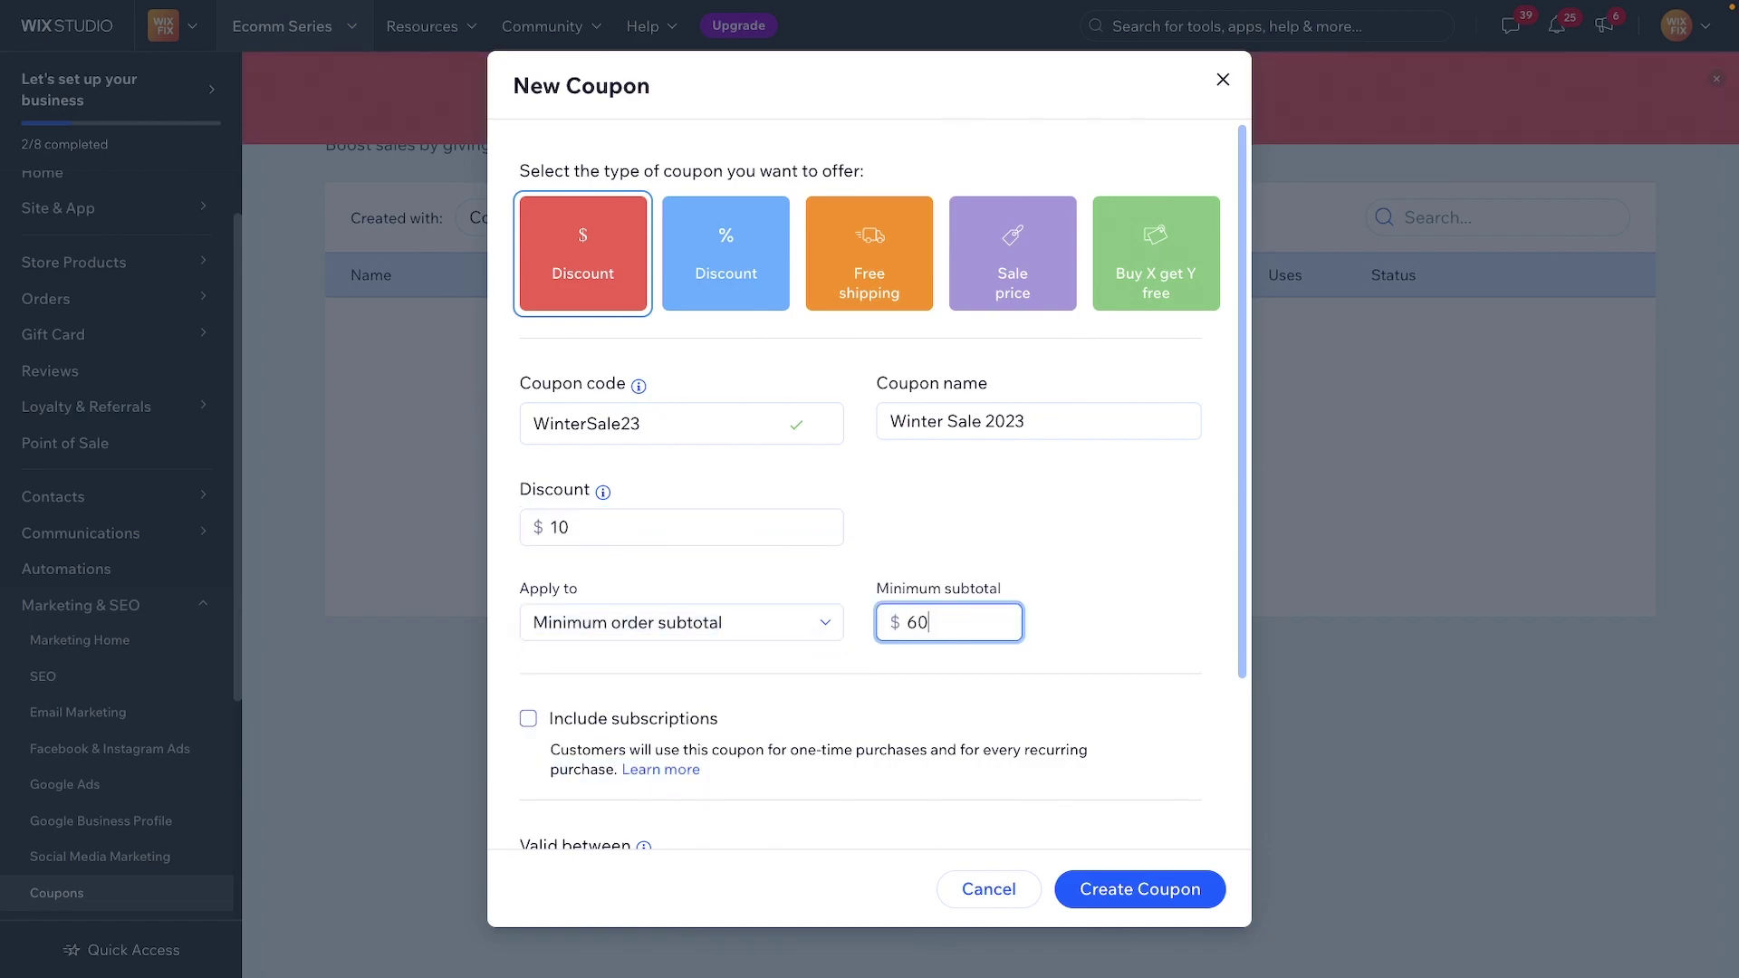
{"action": "left_click", "coordinate": [1126, 606]}
{"action": "scroll", "coordinate": [584, 515], "scroll_direction": "down", "scroll_amount": 3}
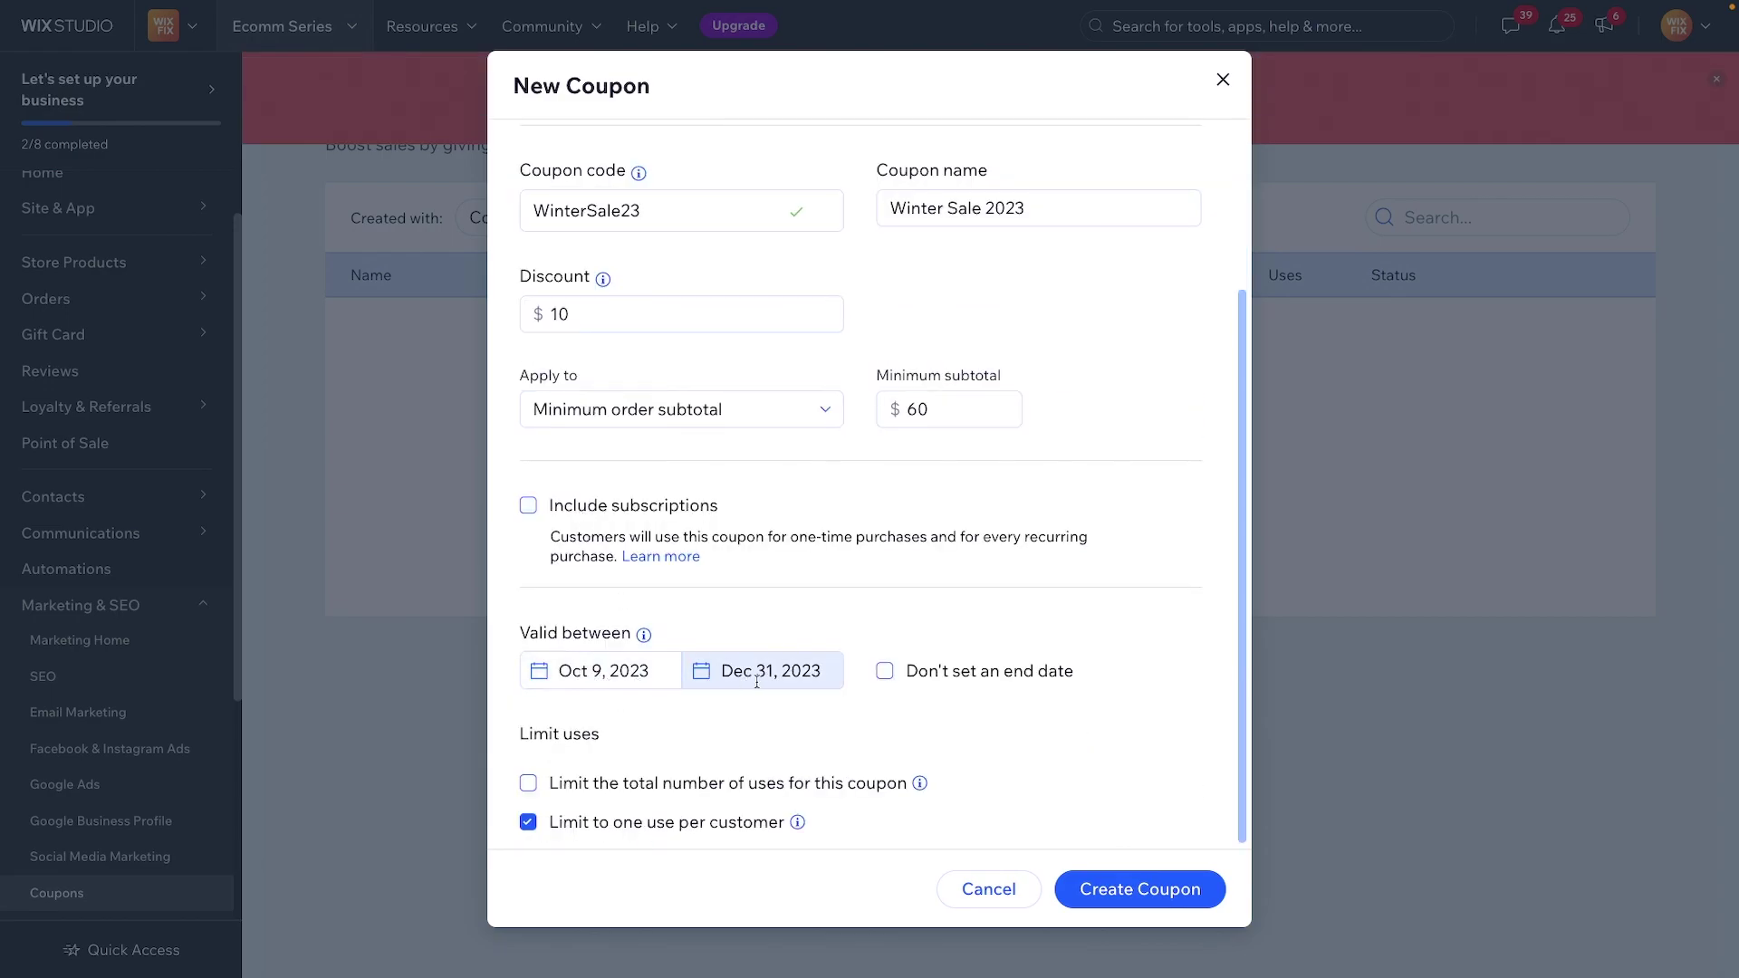
{"action": "scroll", "coordinate": [717, 675], "scroll_direction": "up", "scroll_amount": 3}
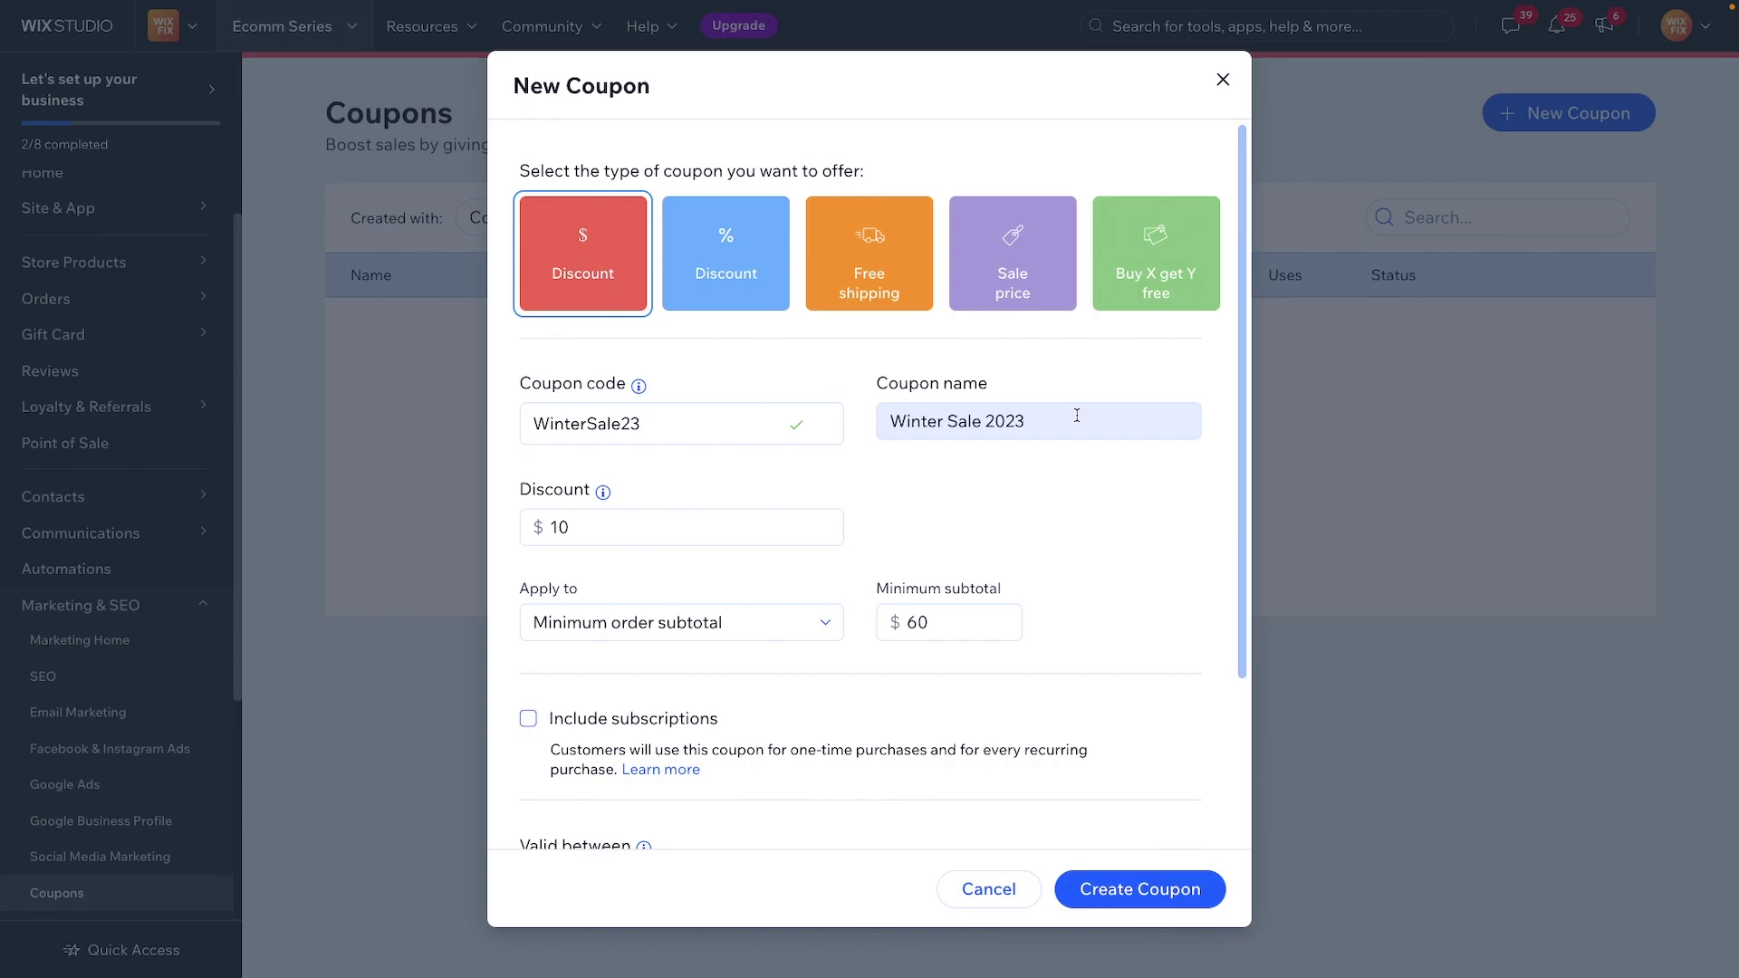
{"action": "scroll", "coordinate": [1077, 420], "scroll_direction": "down", "scroll_amount": 3}
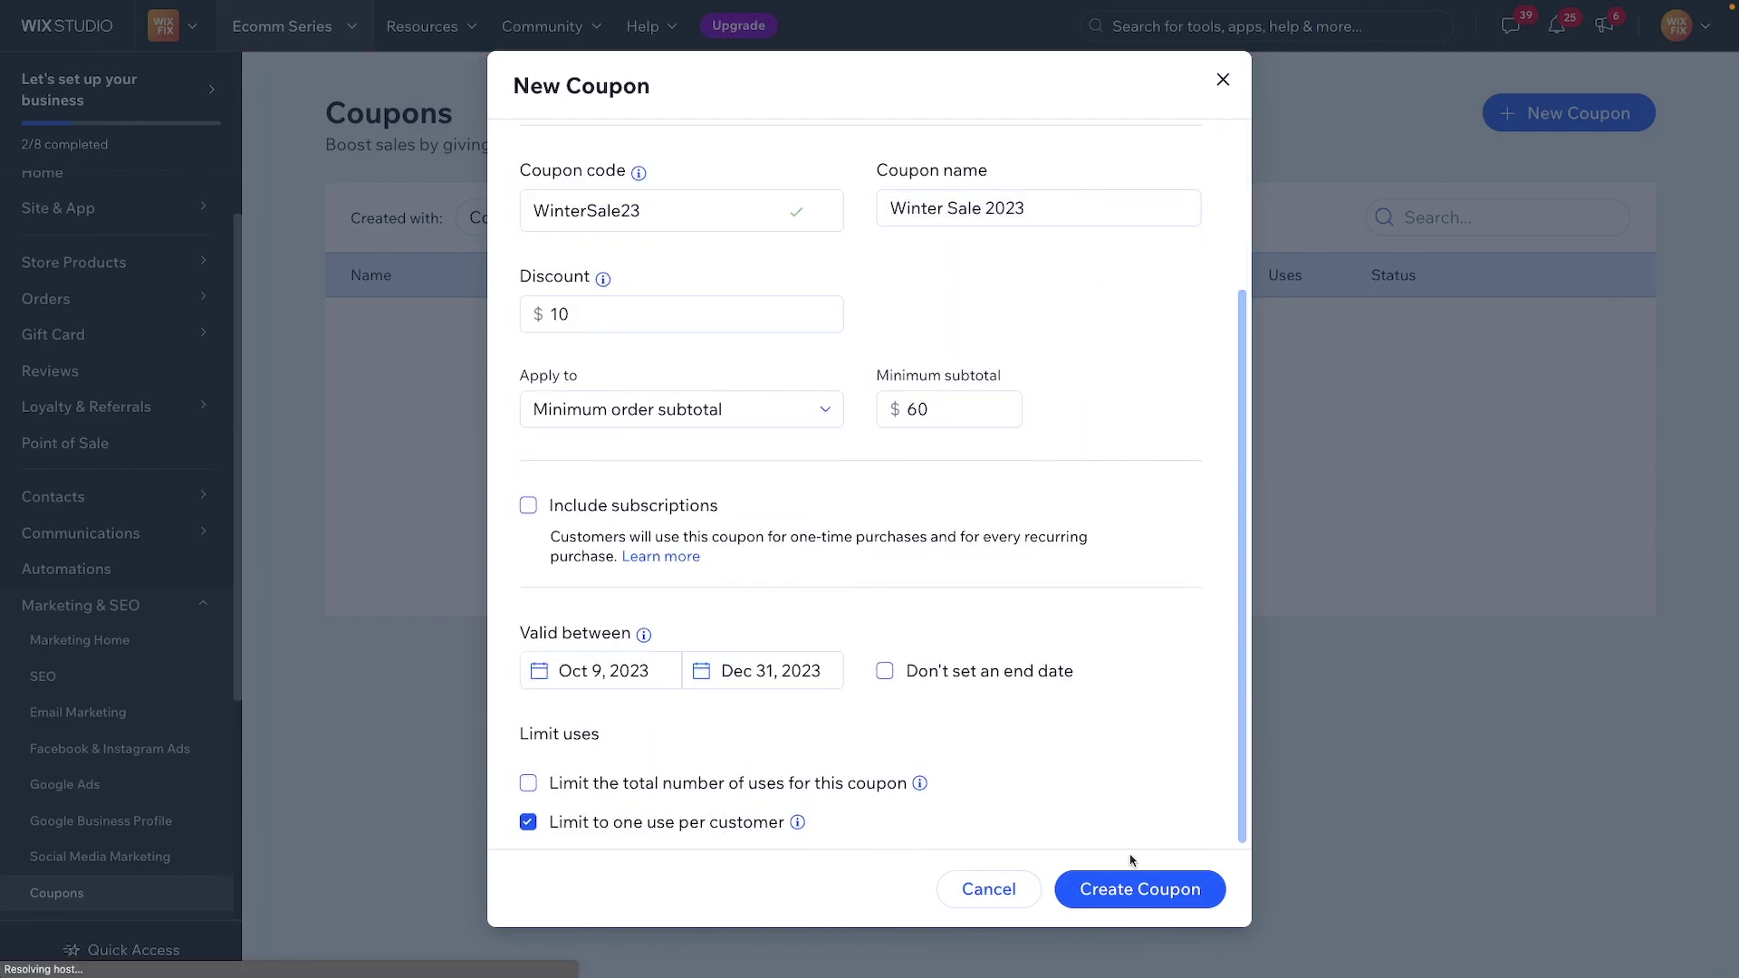
{"action": "left_click", "coordinate": [1173, 888]}
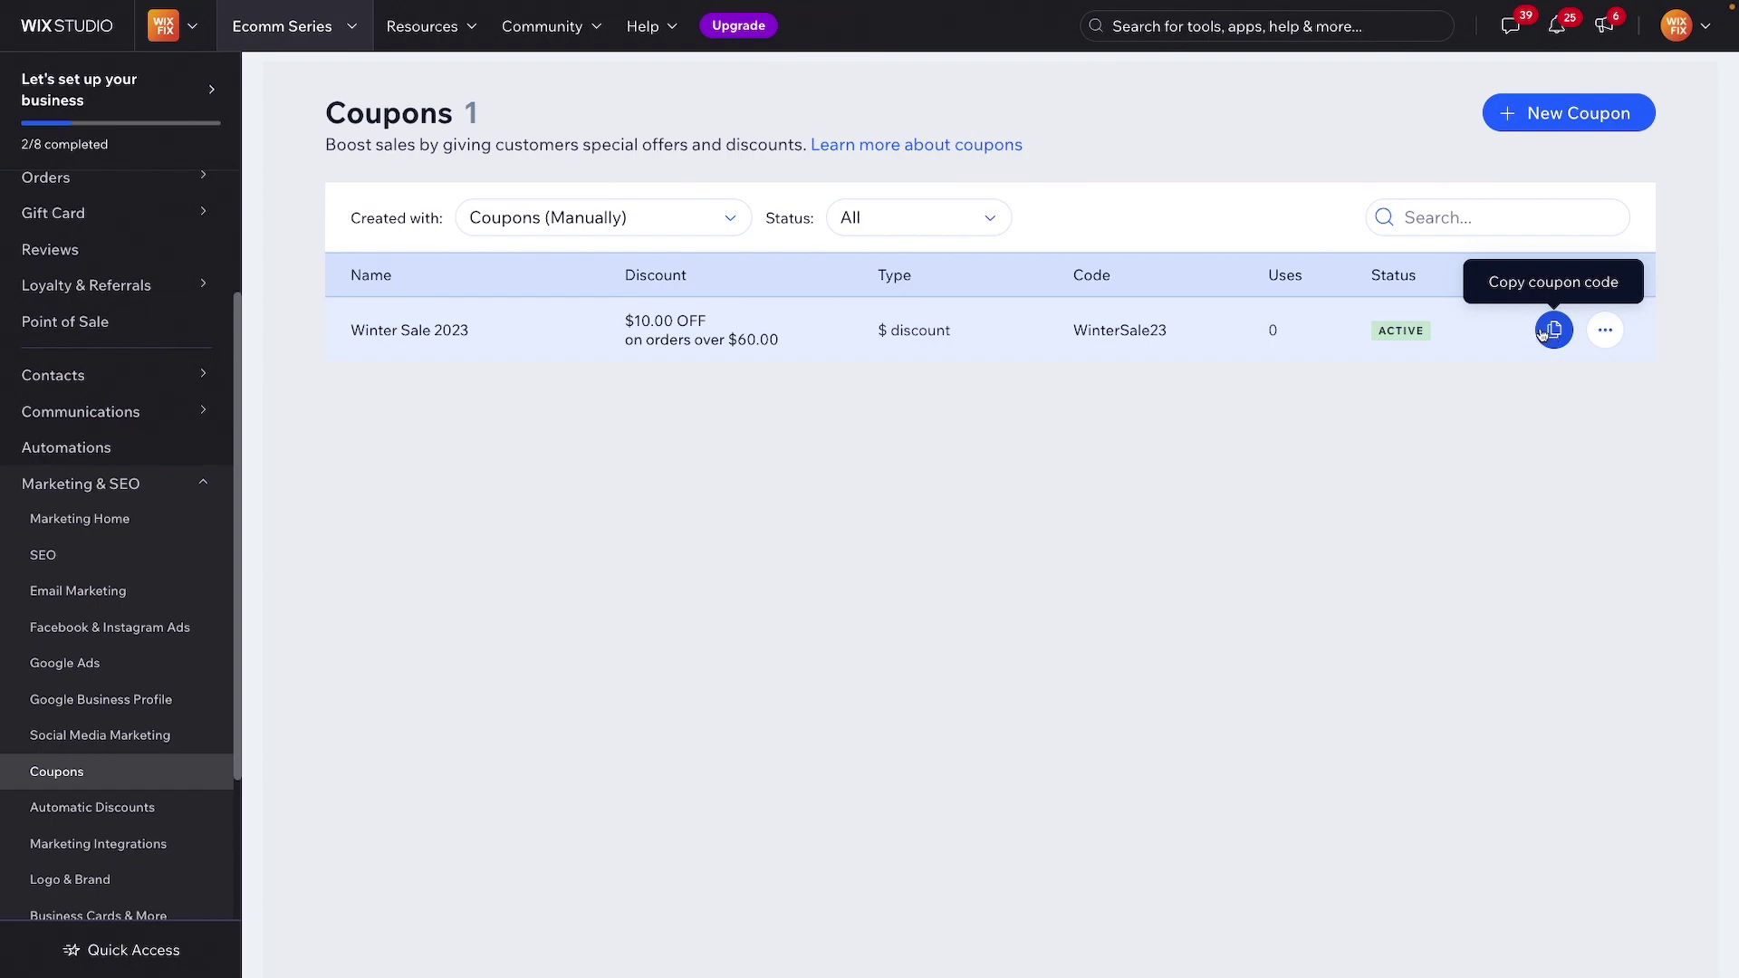
{"action": "left_click", "coordinate": [1613, 337]}
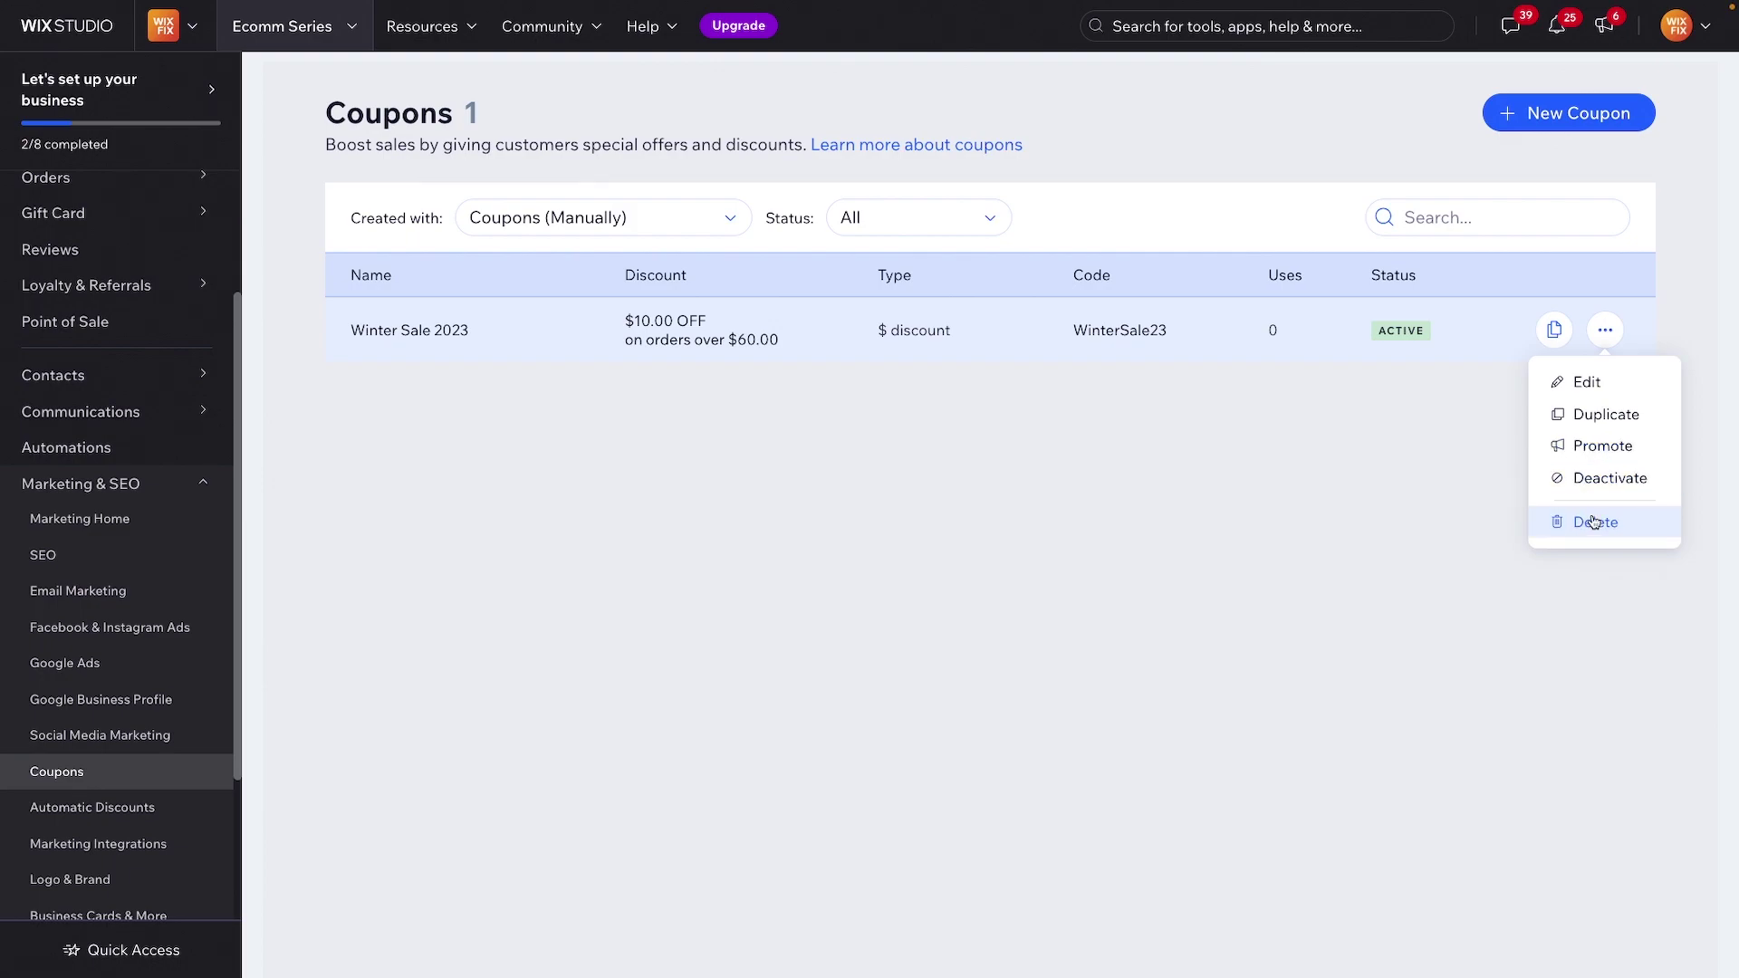
{"action": "left_click", "coordinate": [1269, 496]}
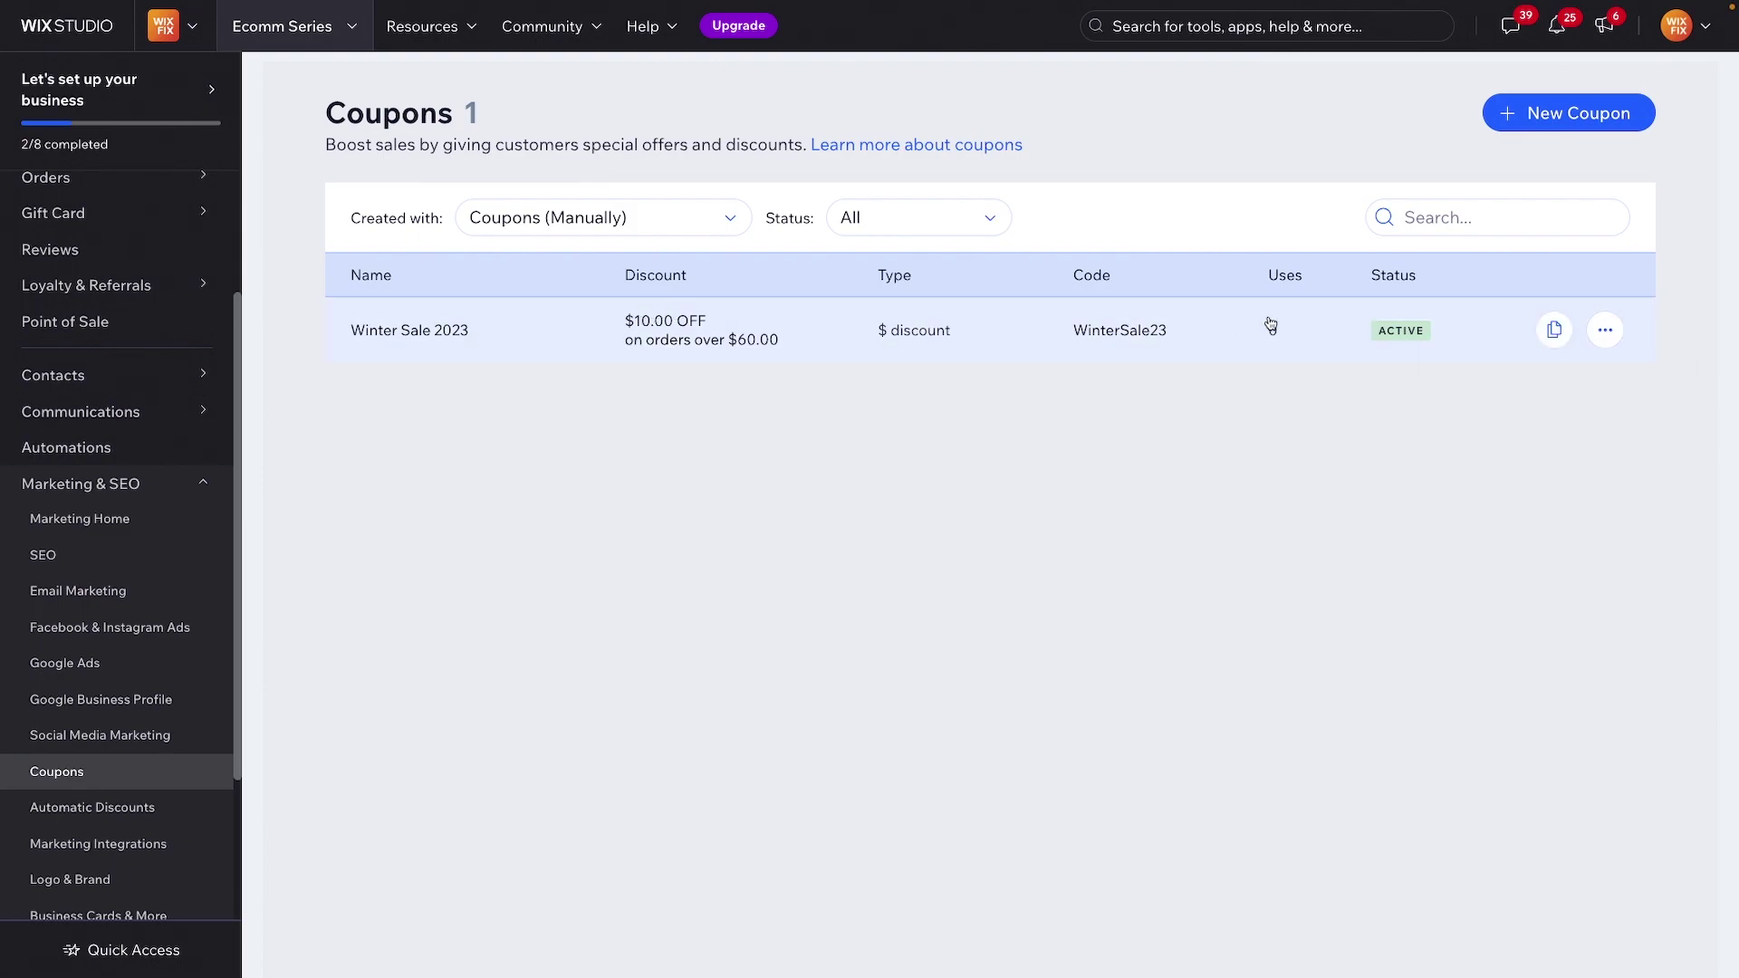
{"action": "left_click_drag", "start_coordinate": [1268, 279], "coordinate": [1309, 281]}
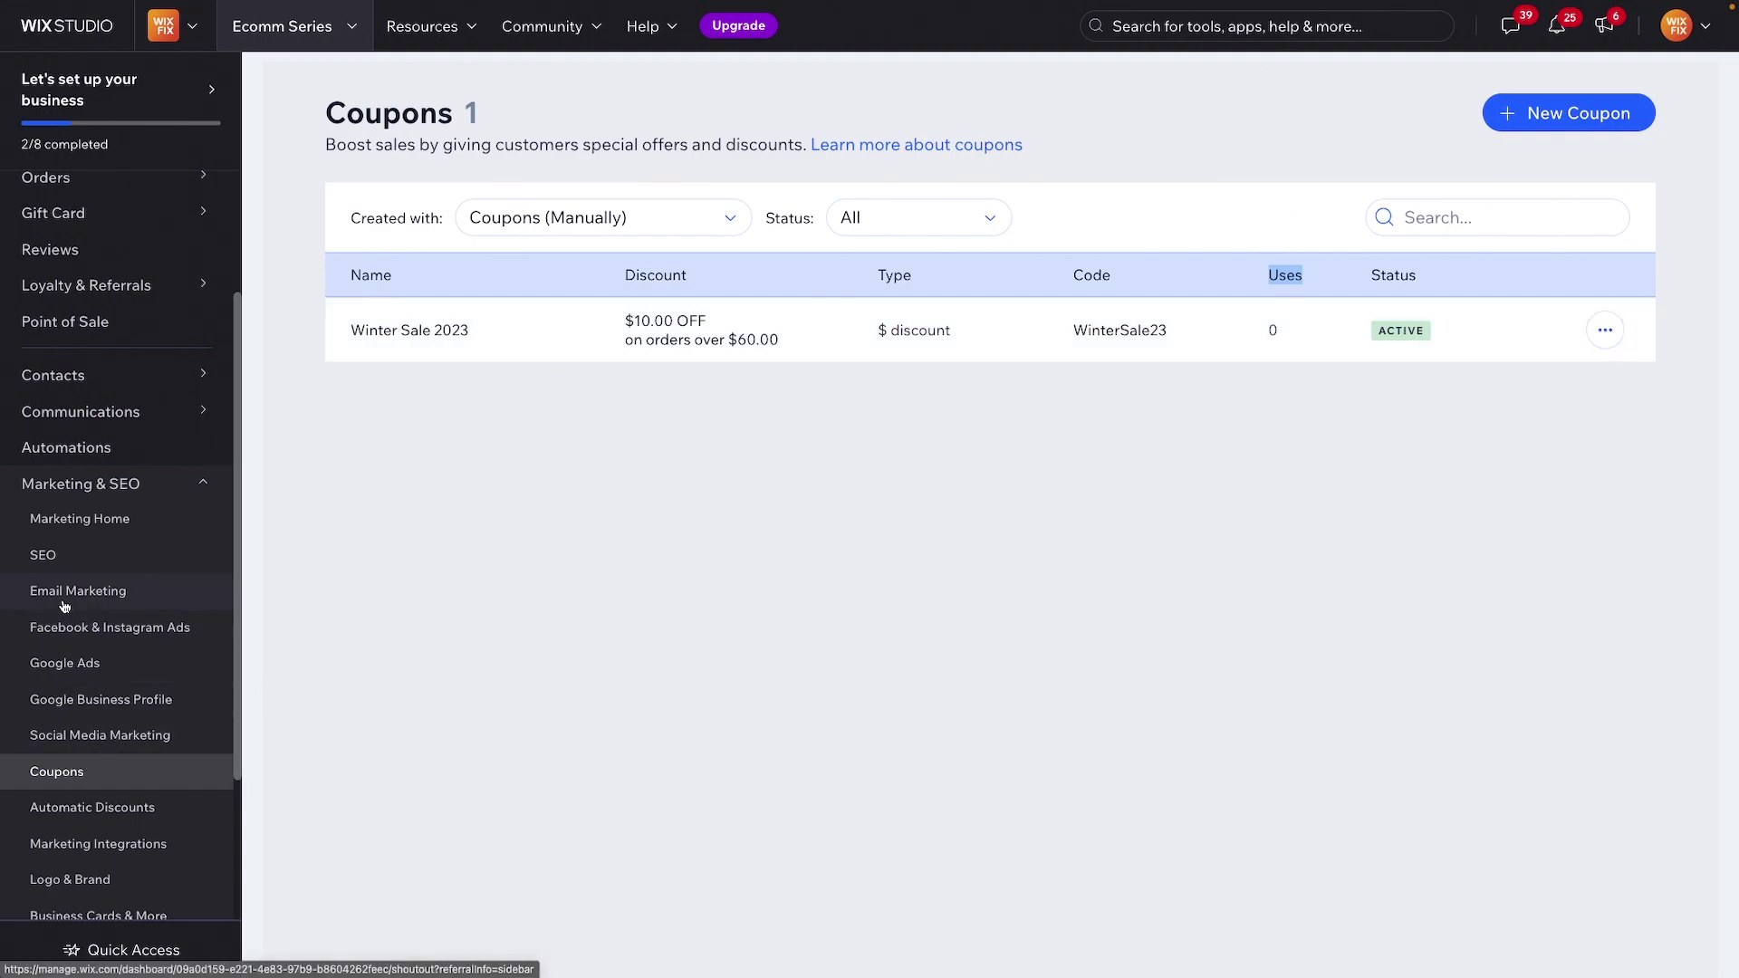
Step: Start a new automatic discount named 'Winter Sale 2023'
{"action": "left_click", "coordinate": [48, 809]}
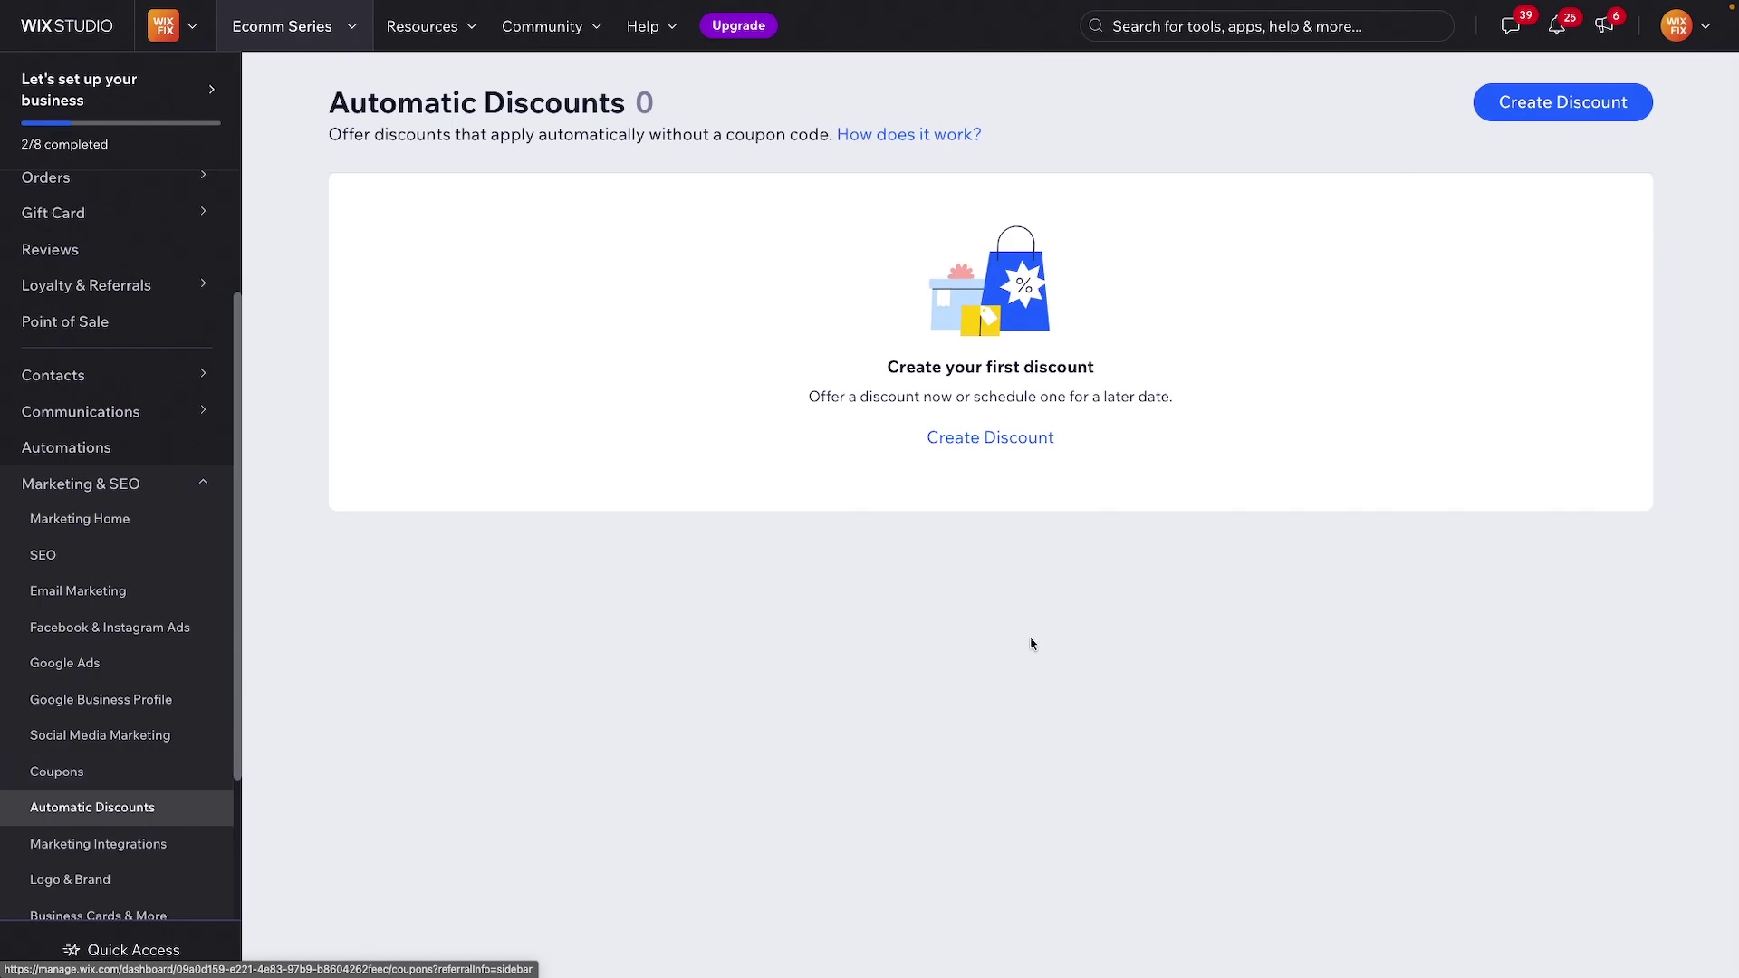
{"action": "left_click", "coordinate": [1583, 103]}
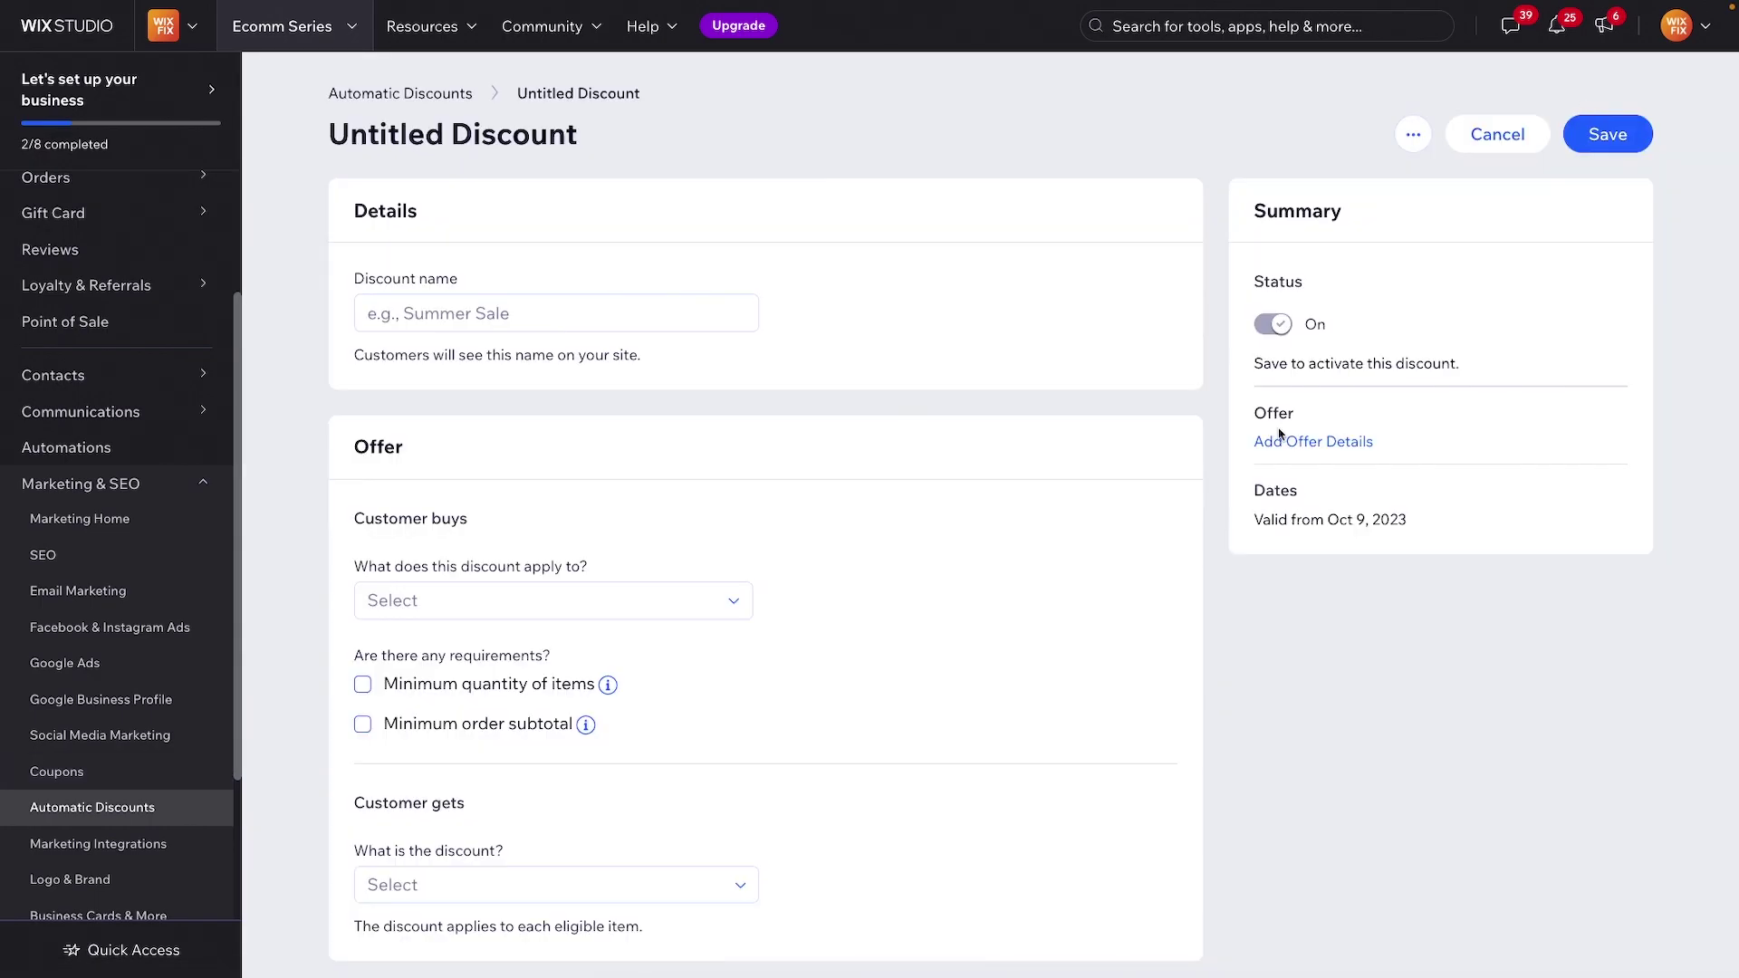
{"action": "left_click", "coordinate": [544, 321]}
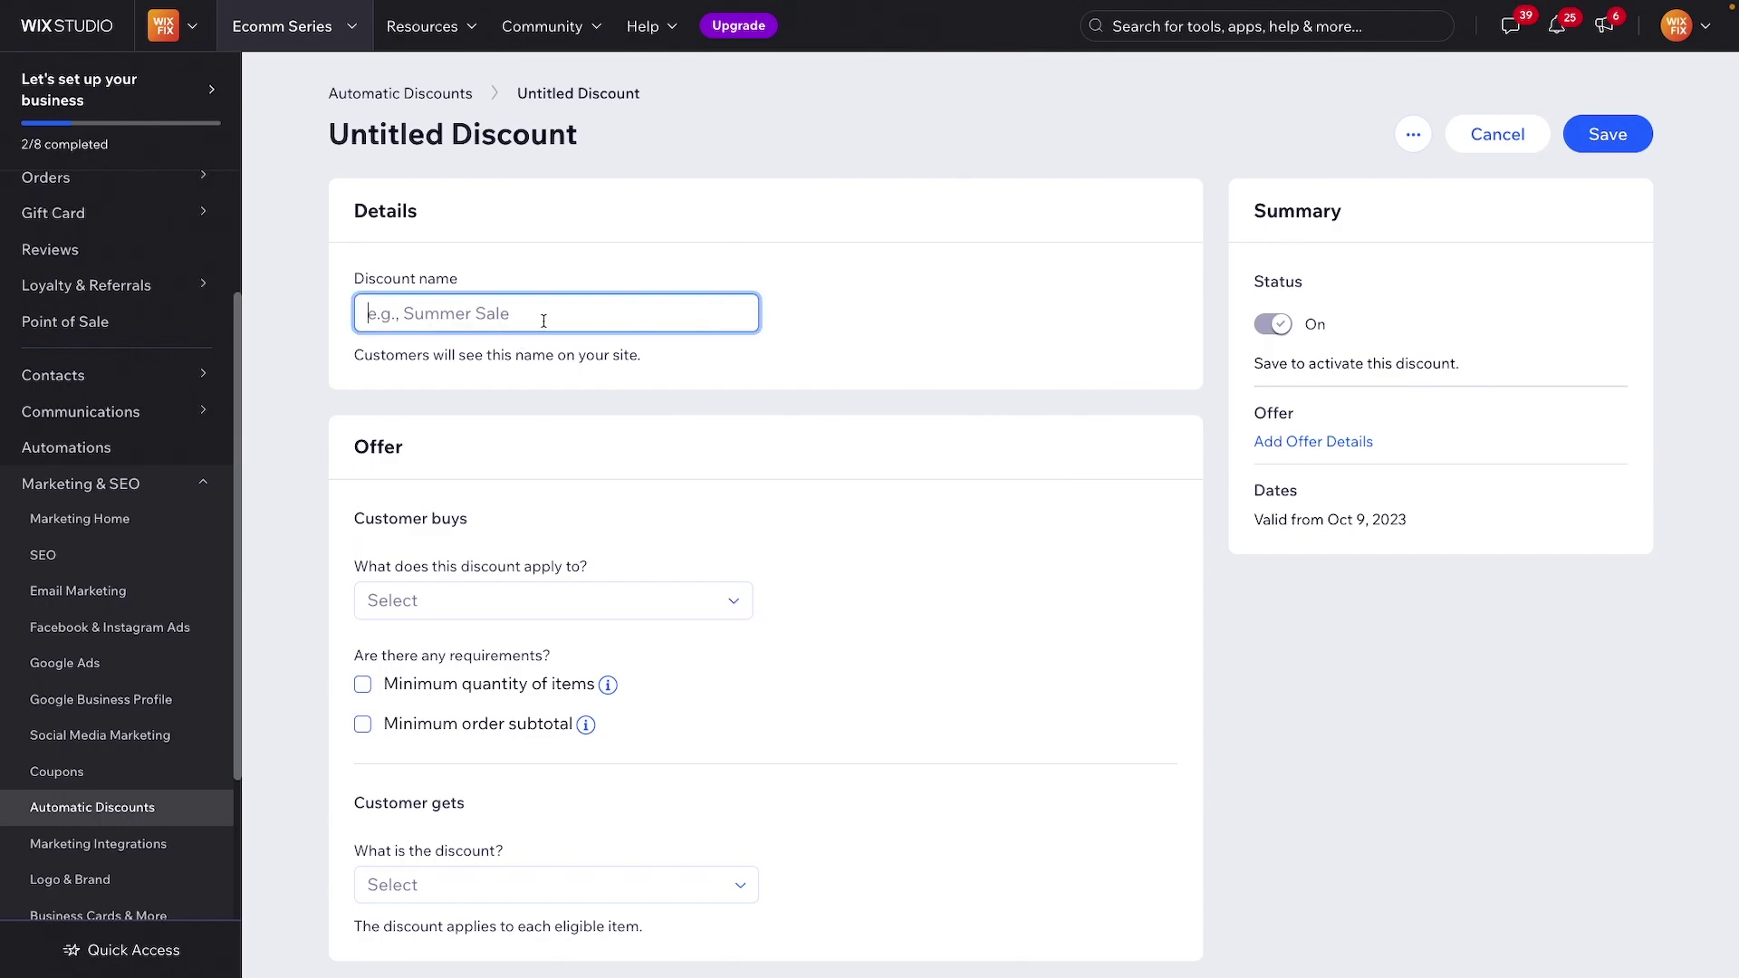
{"action": "type", "text": "W"}
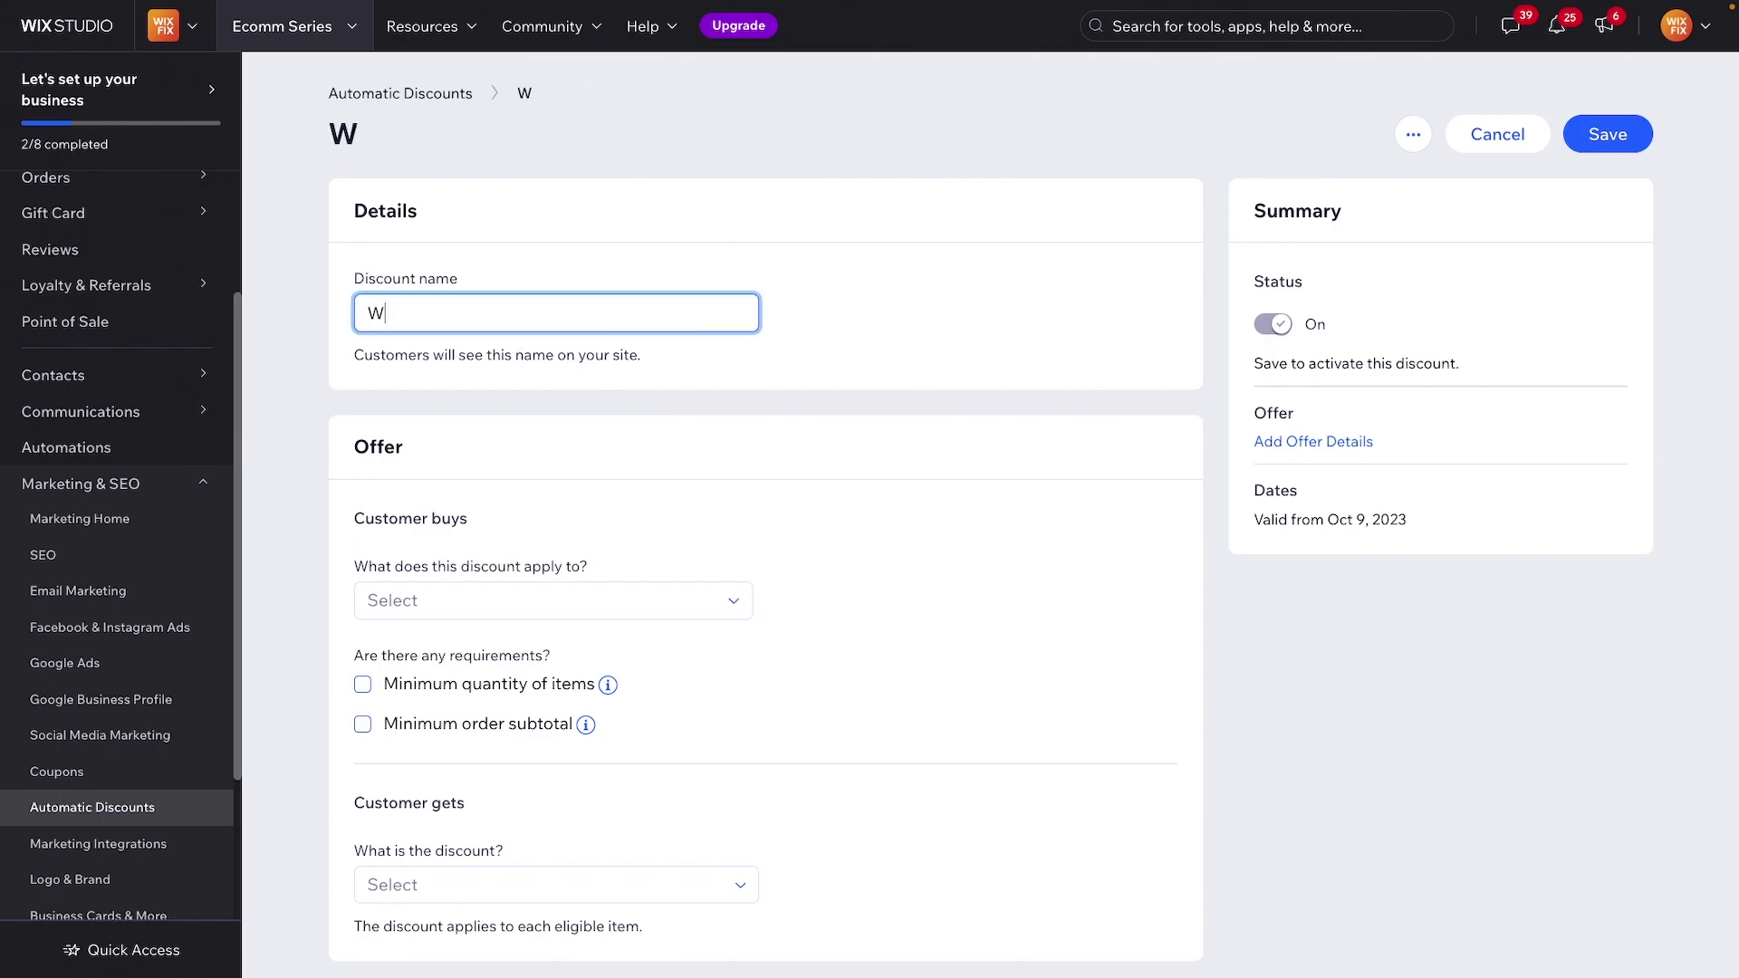
{"action": "type", "text": "inter Sale 2023"}
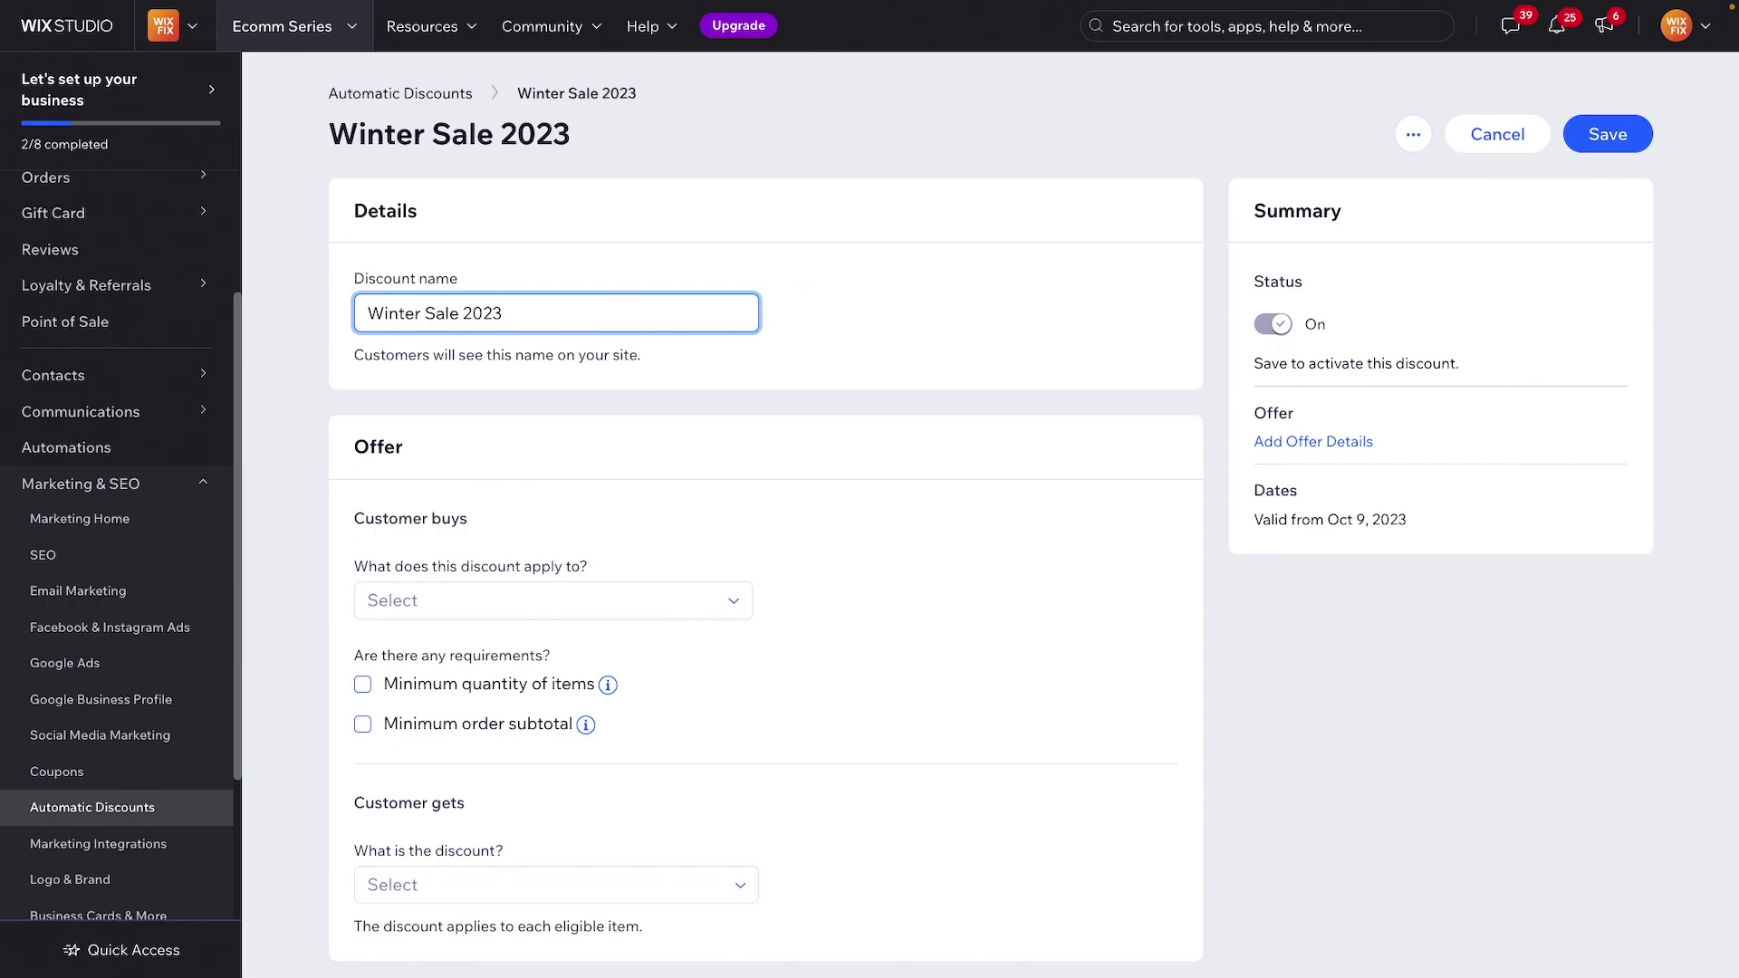
{"action": "left_click", "coordinate": [1029, 323]}
Step: Apply the discount to Product 1 - Lotion, Product 4 - Body Scrubs and Product 7 - Face Powder
{"action": "scroll", "coordinate": [448, 339], "scroll_direction": "down", "scroll_amount": 2}
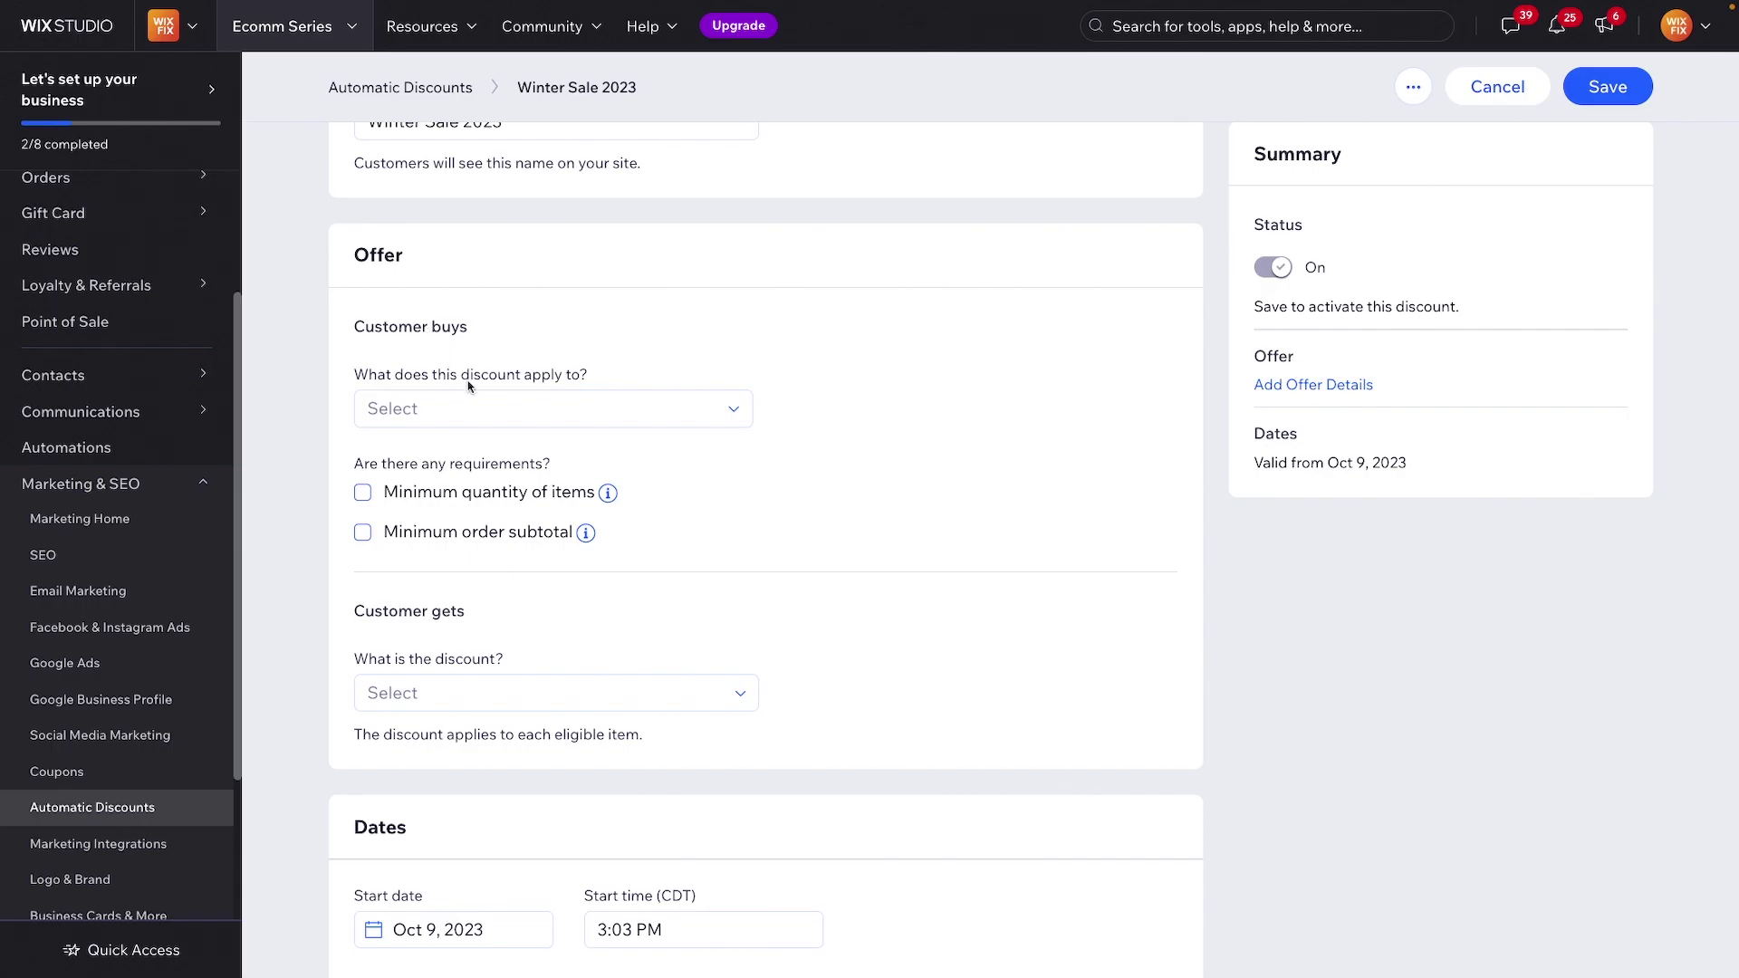
{"action": "left_click", "coordinate": [574, 413]}
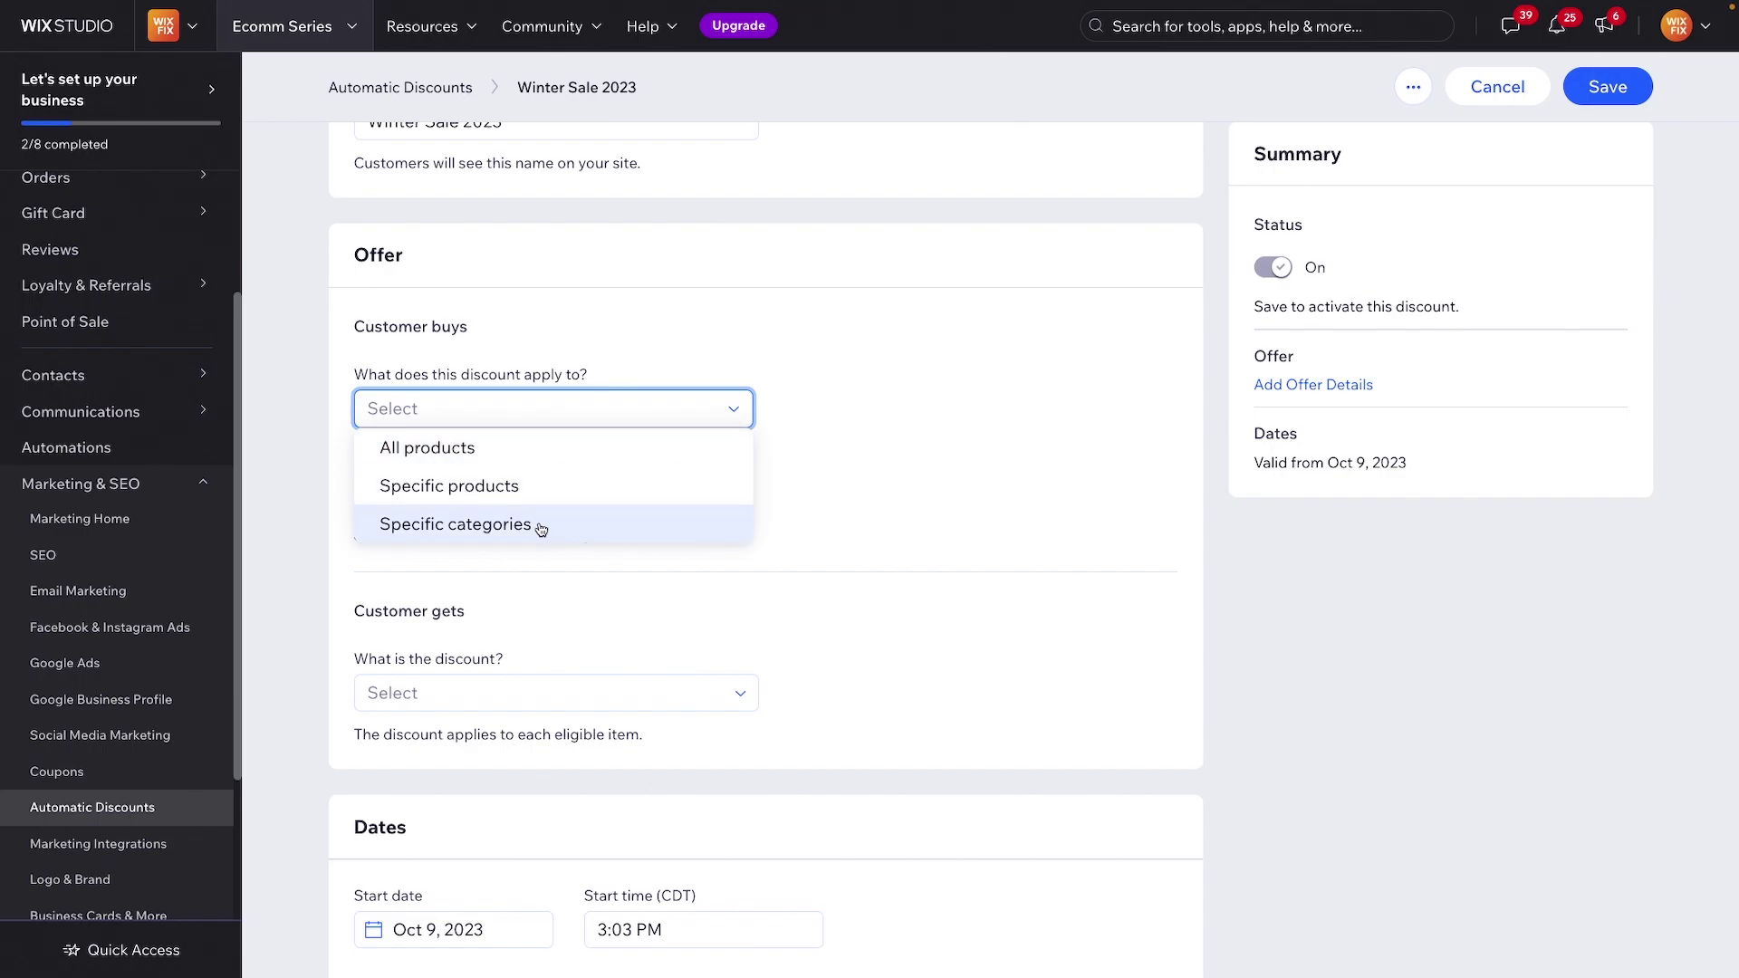
{"action": "left_click", "coordinate": [513, 497]}
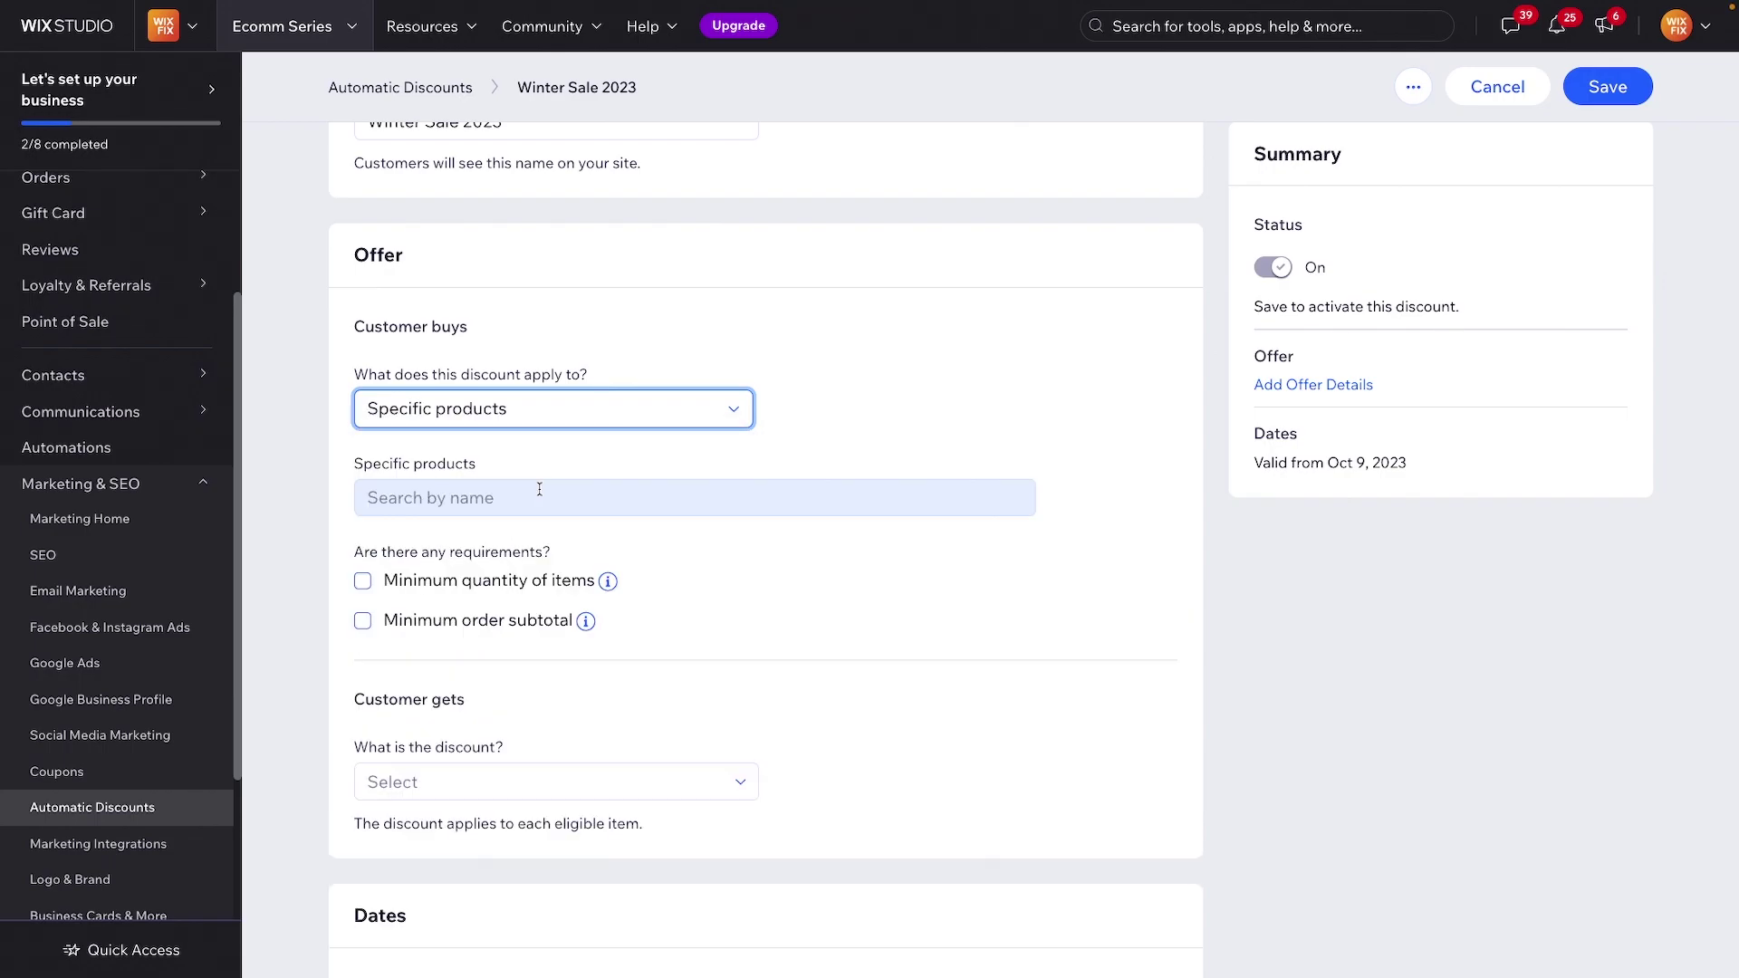
{"action": "left_click", "coordinate": [539, 489]}
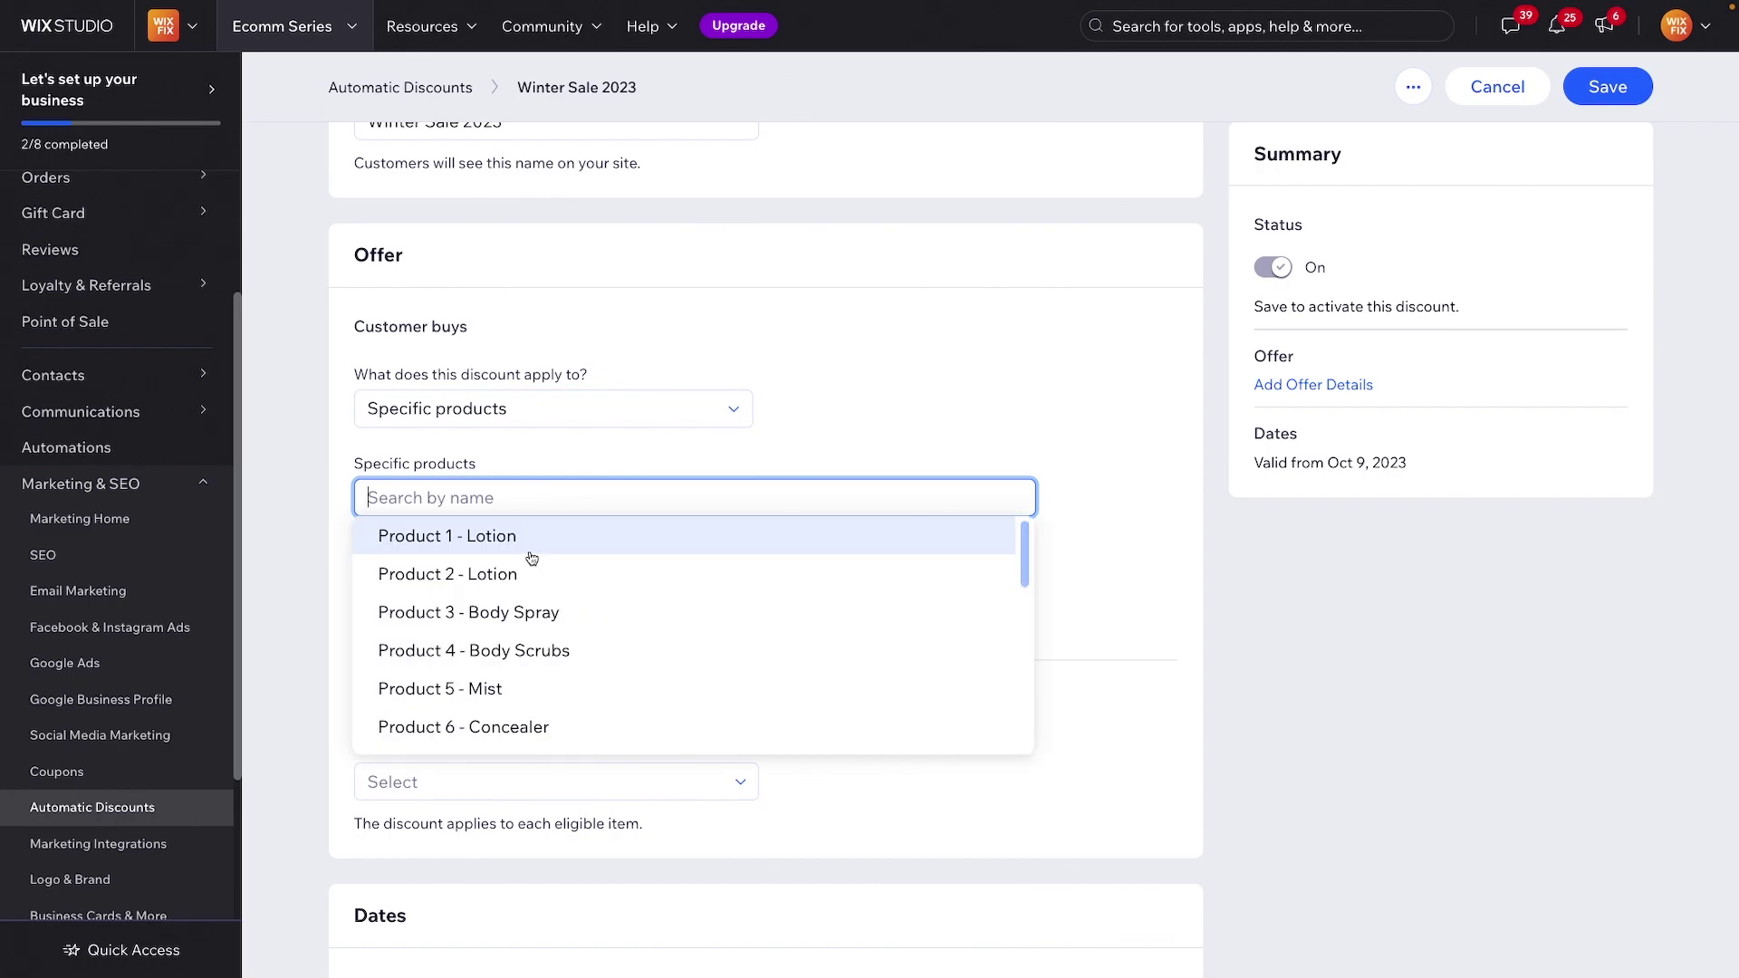
{"action": "left_click", "coordinate": [532, 556]}
{"action": "left_click", "coordinate": [512, 613]}
{"action": "left_click", "coordinate": [560, 689]}
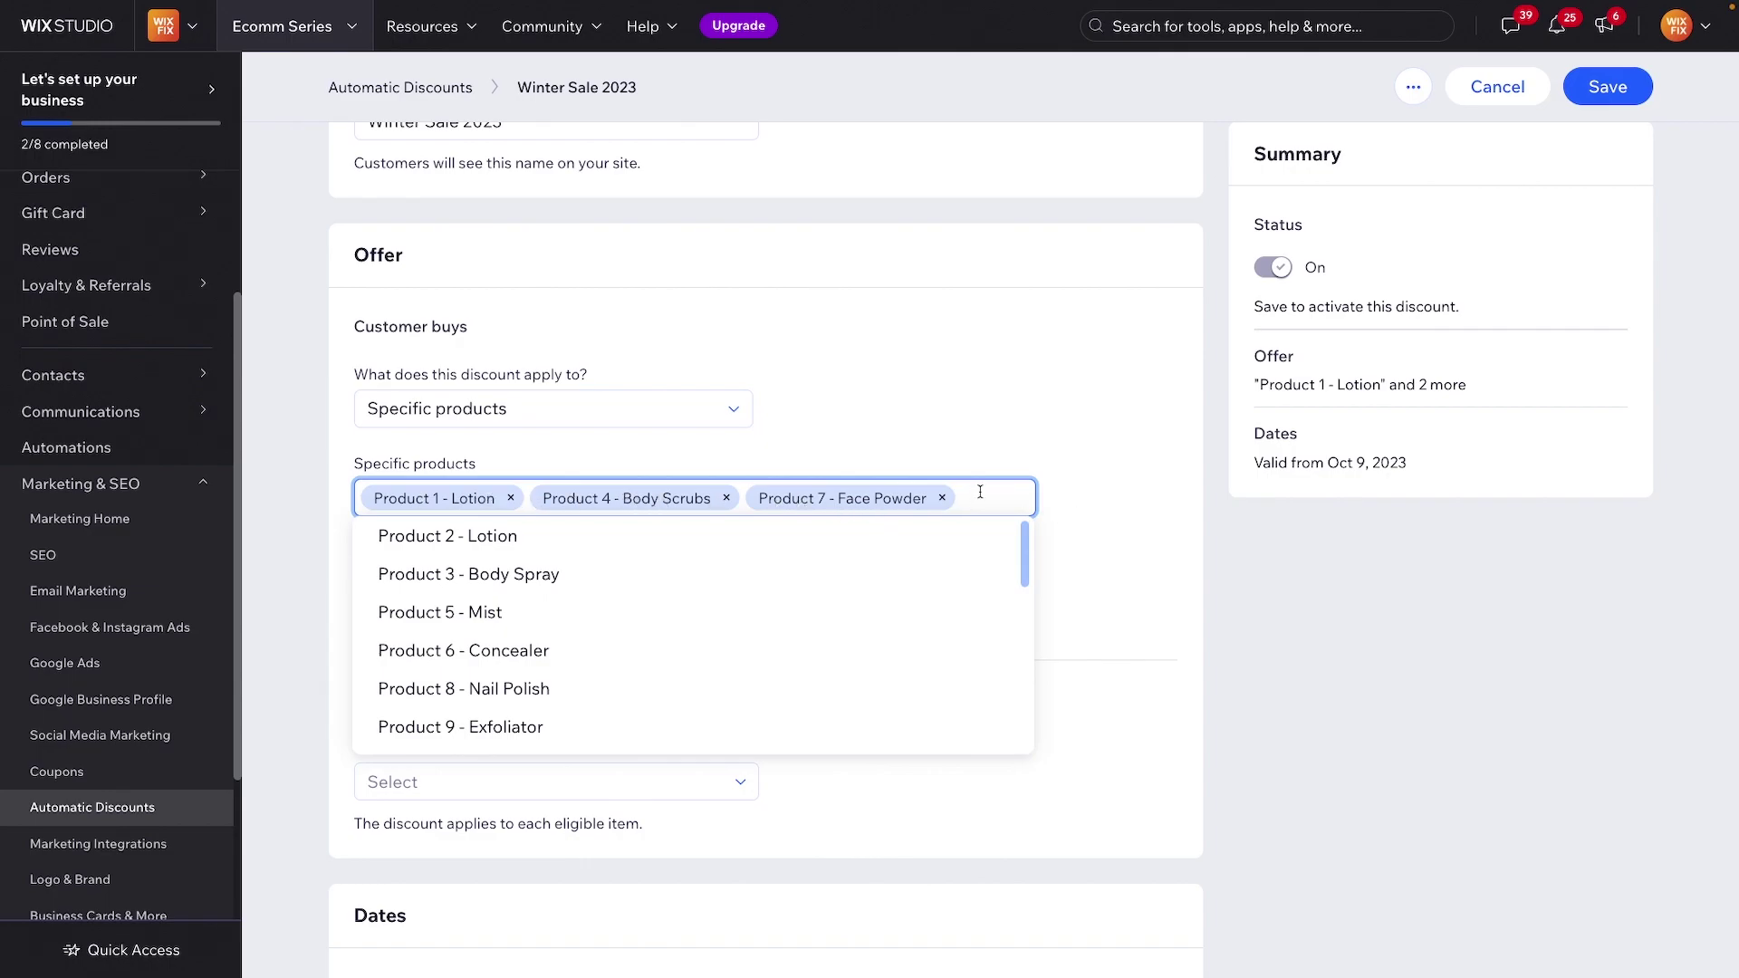
{"action": "left_click", "coordinate": [1083, 500]}
Step: Require a minimum quantity of 2 items and a $30 minimum order subtotal
{"action": "scroll", "coordinate": [1084, 500], "scroll_direction": "down", "scroll_amount": 2}
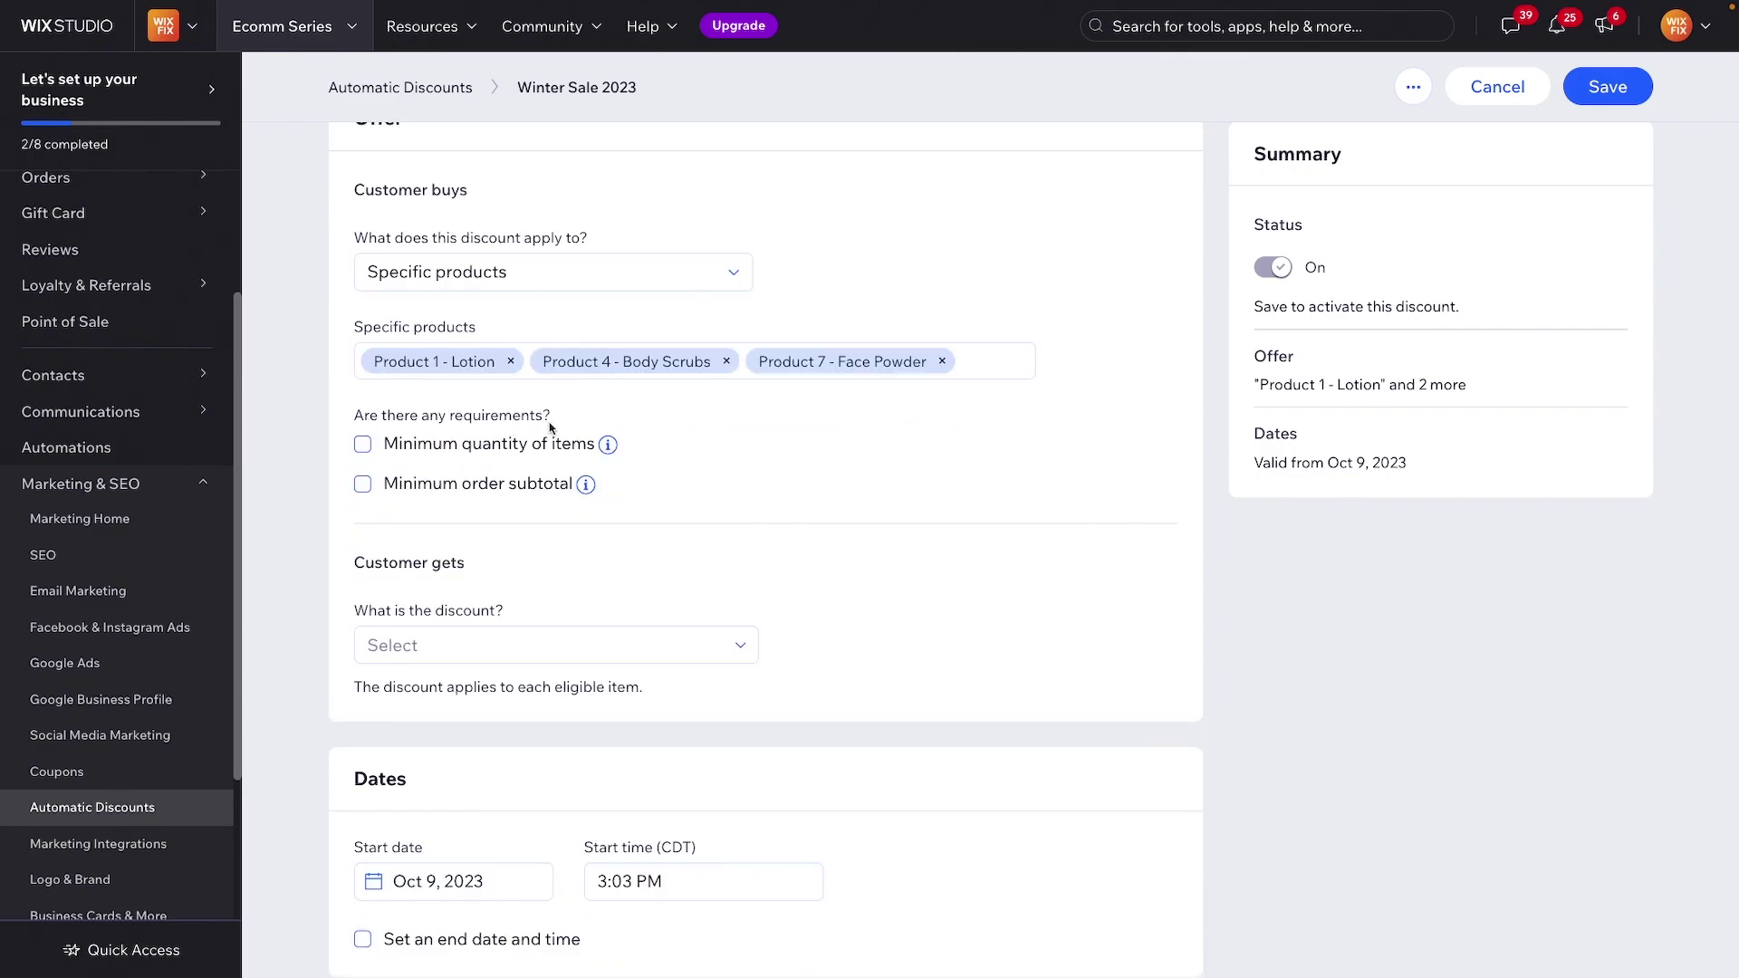
{"action": "left_click", "coordinate": [421, 446]}
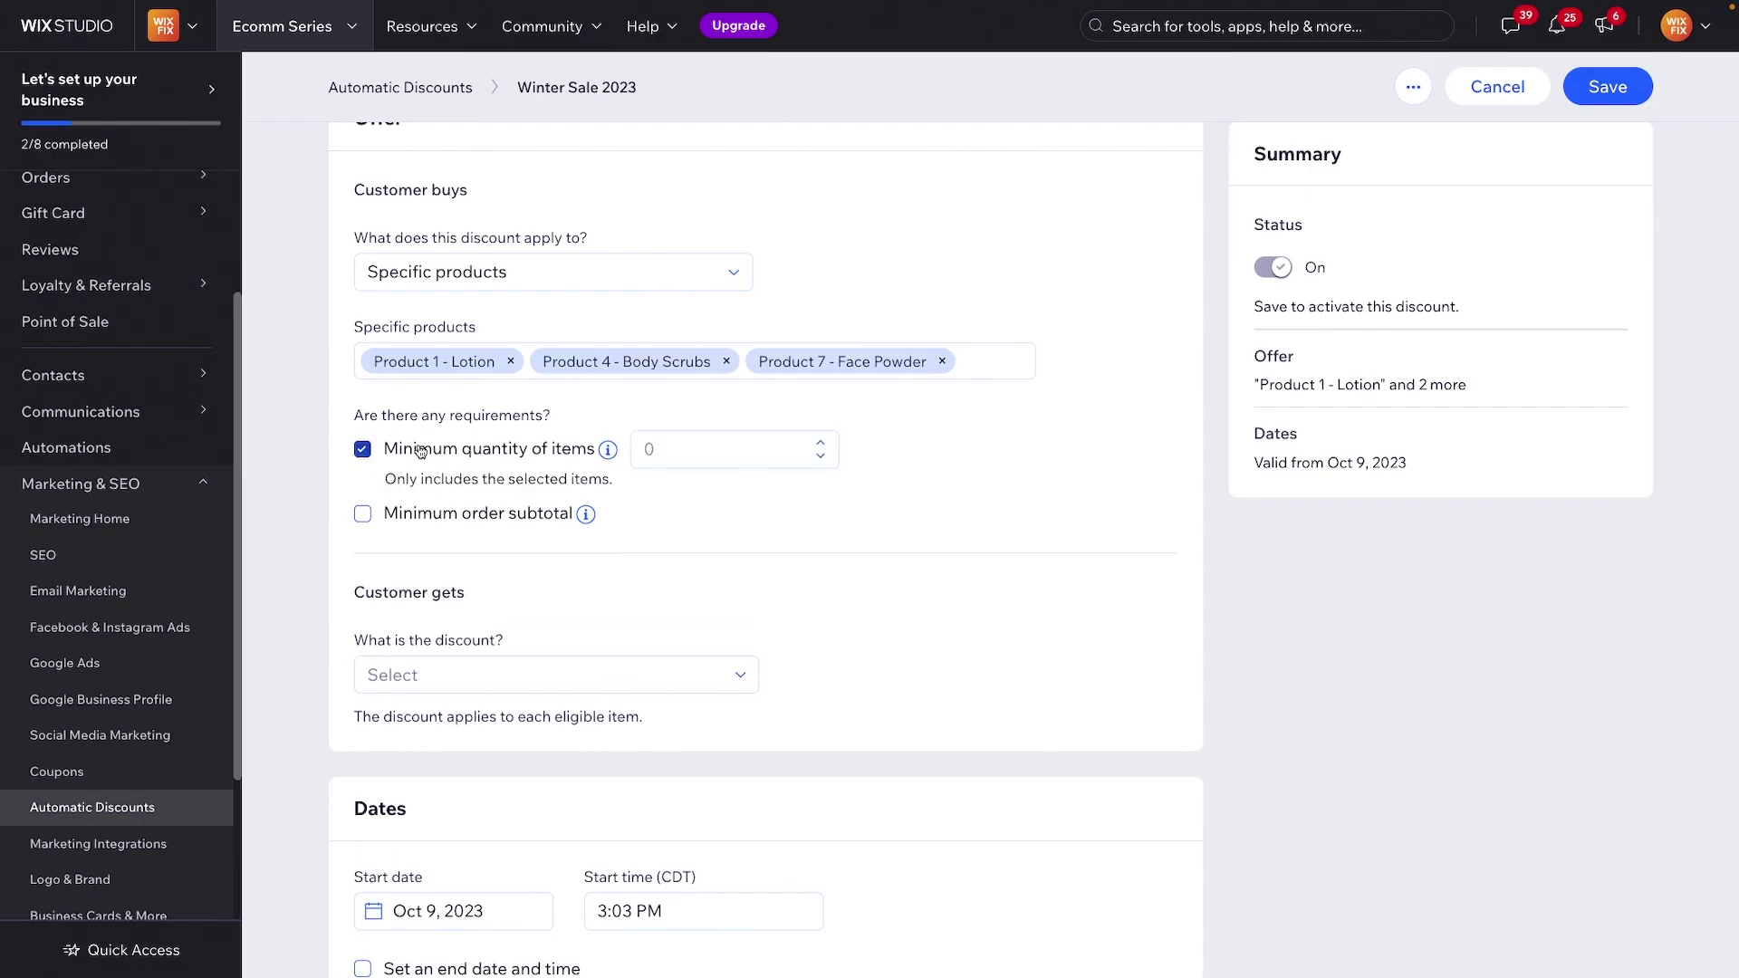
{"action": "left_click", "coordinate": [724, 455]}
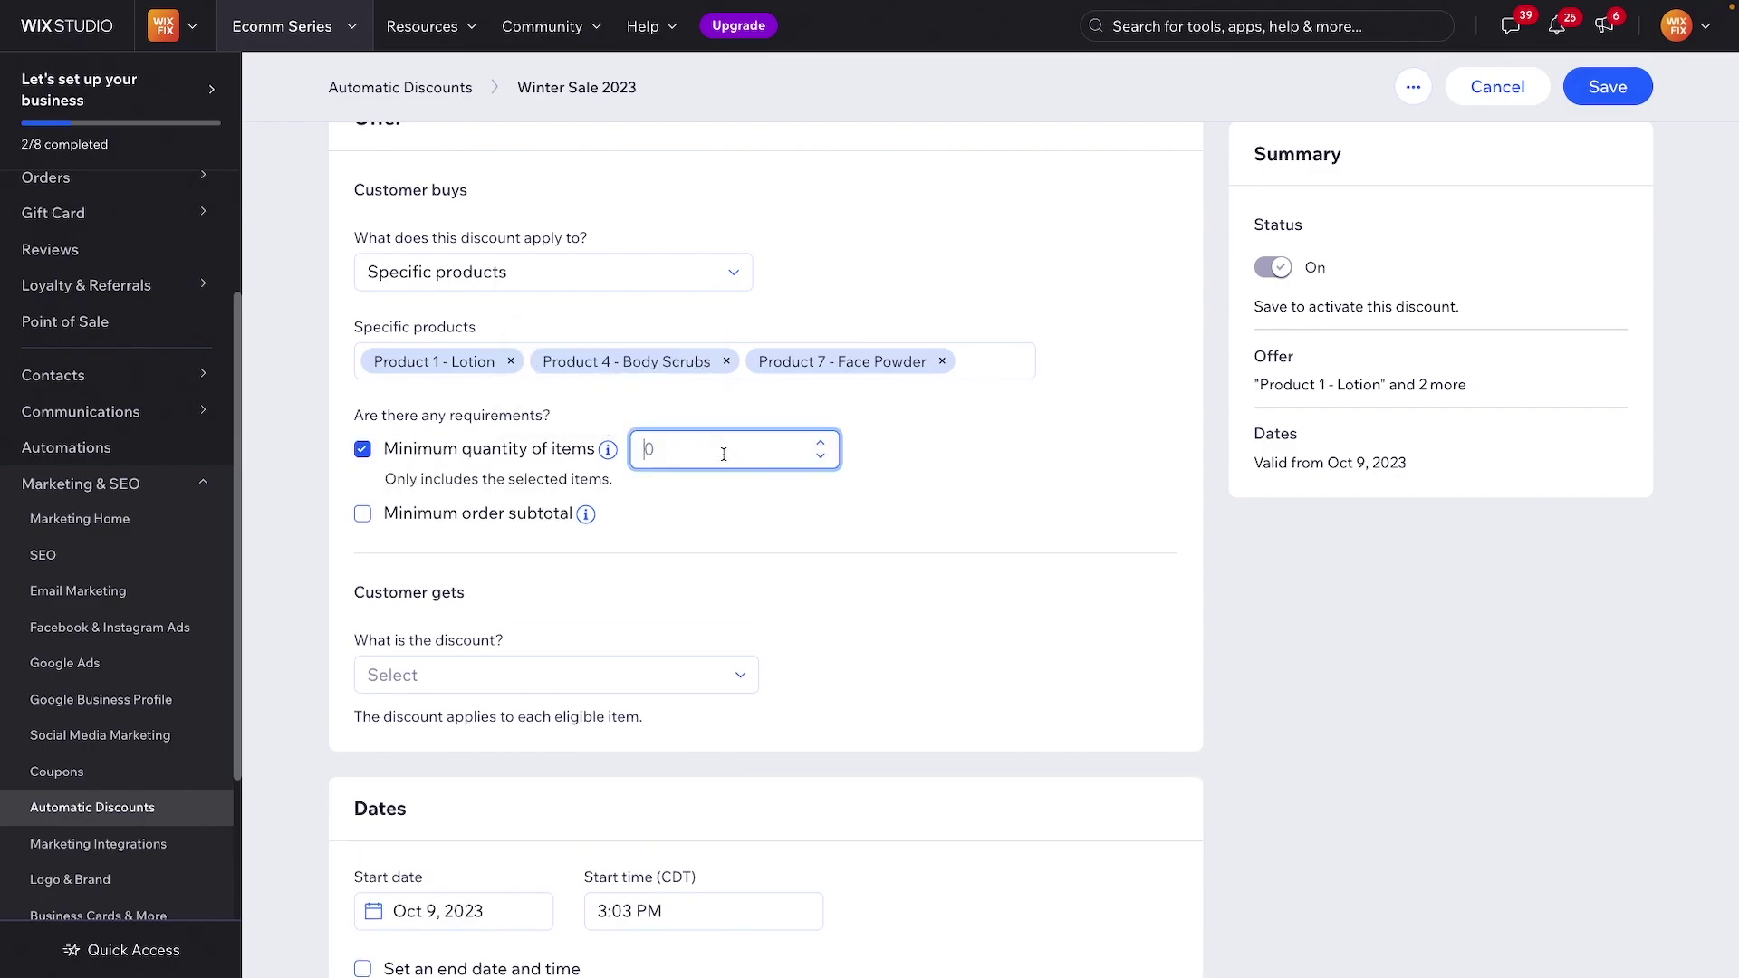
{"action": "type", "text": "2"}
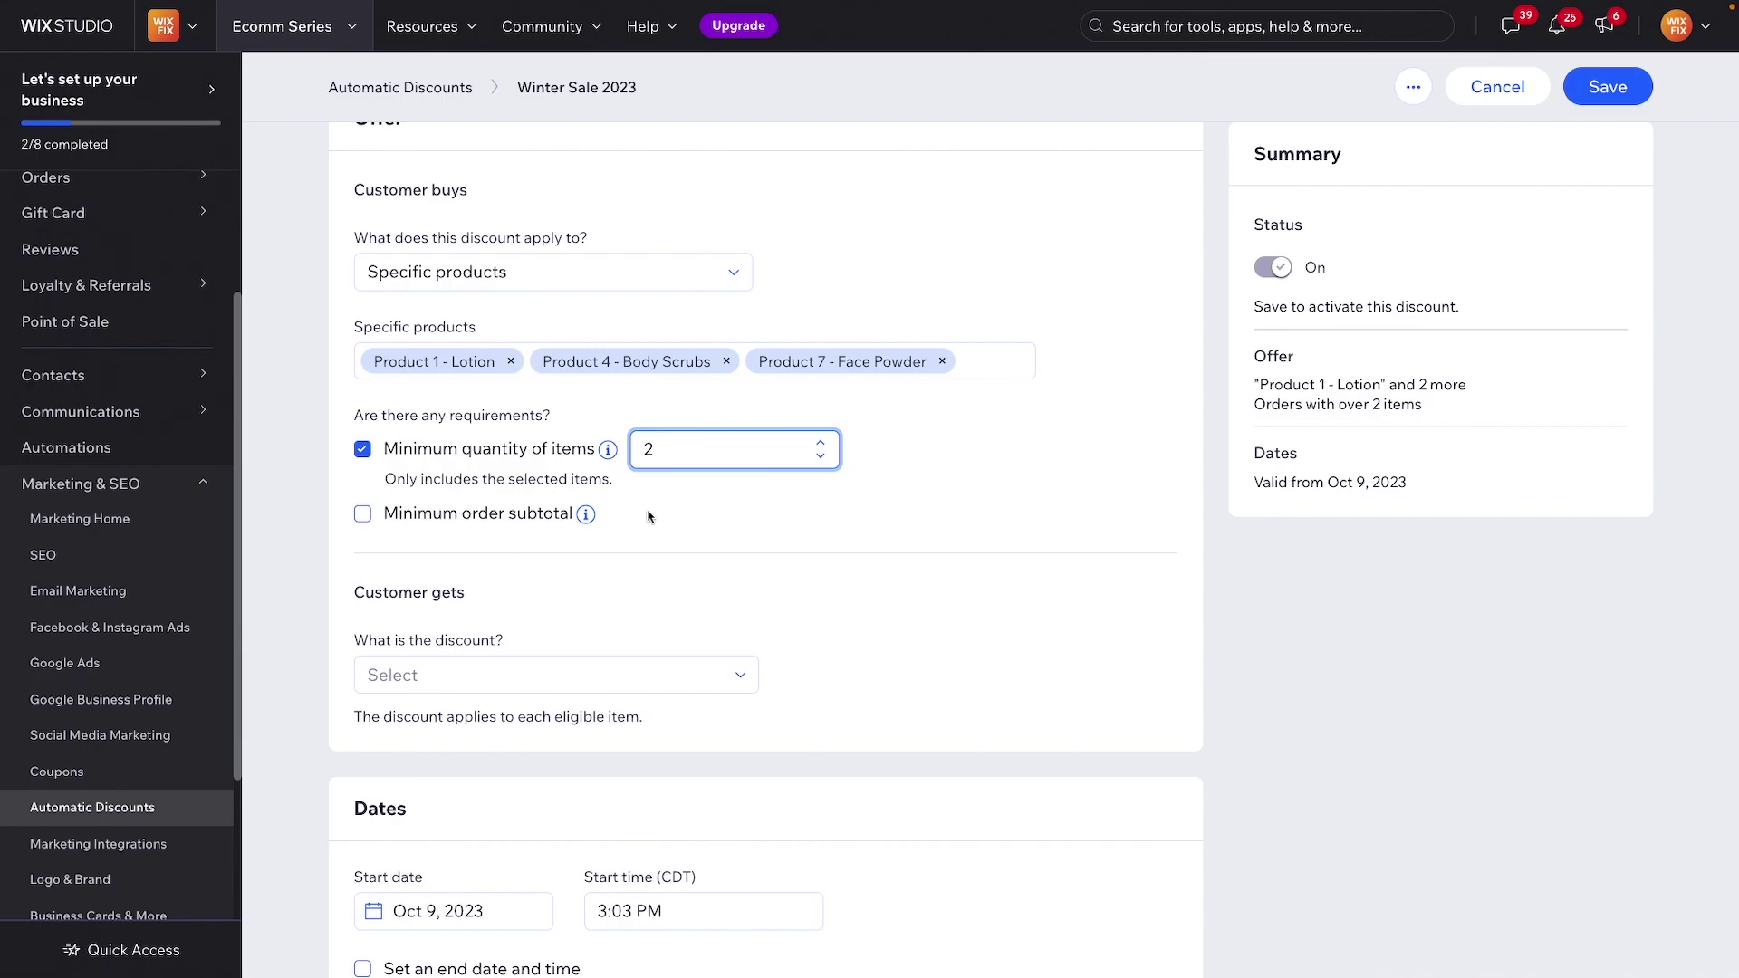
{"action": "left_click", "coordinate": [494, 516]}
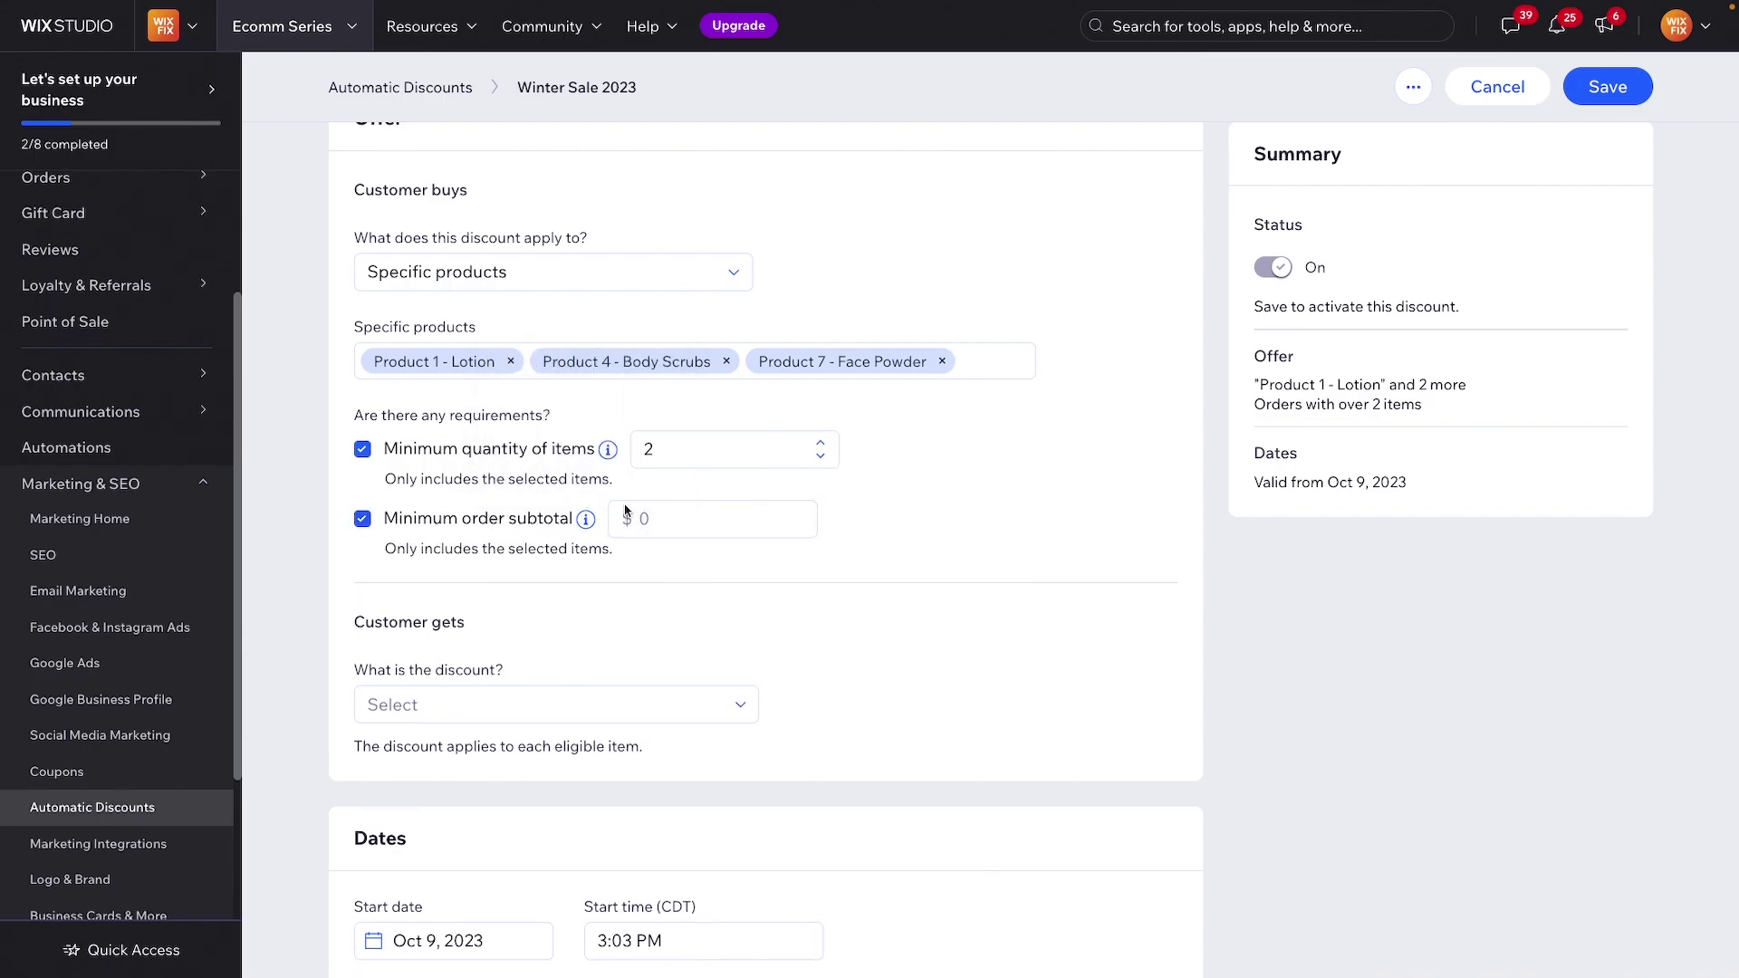
{"action": "left_click", "coordinate": [733, 530]}
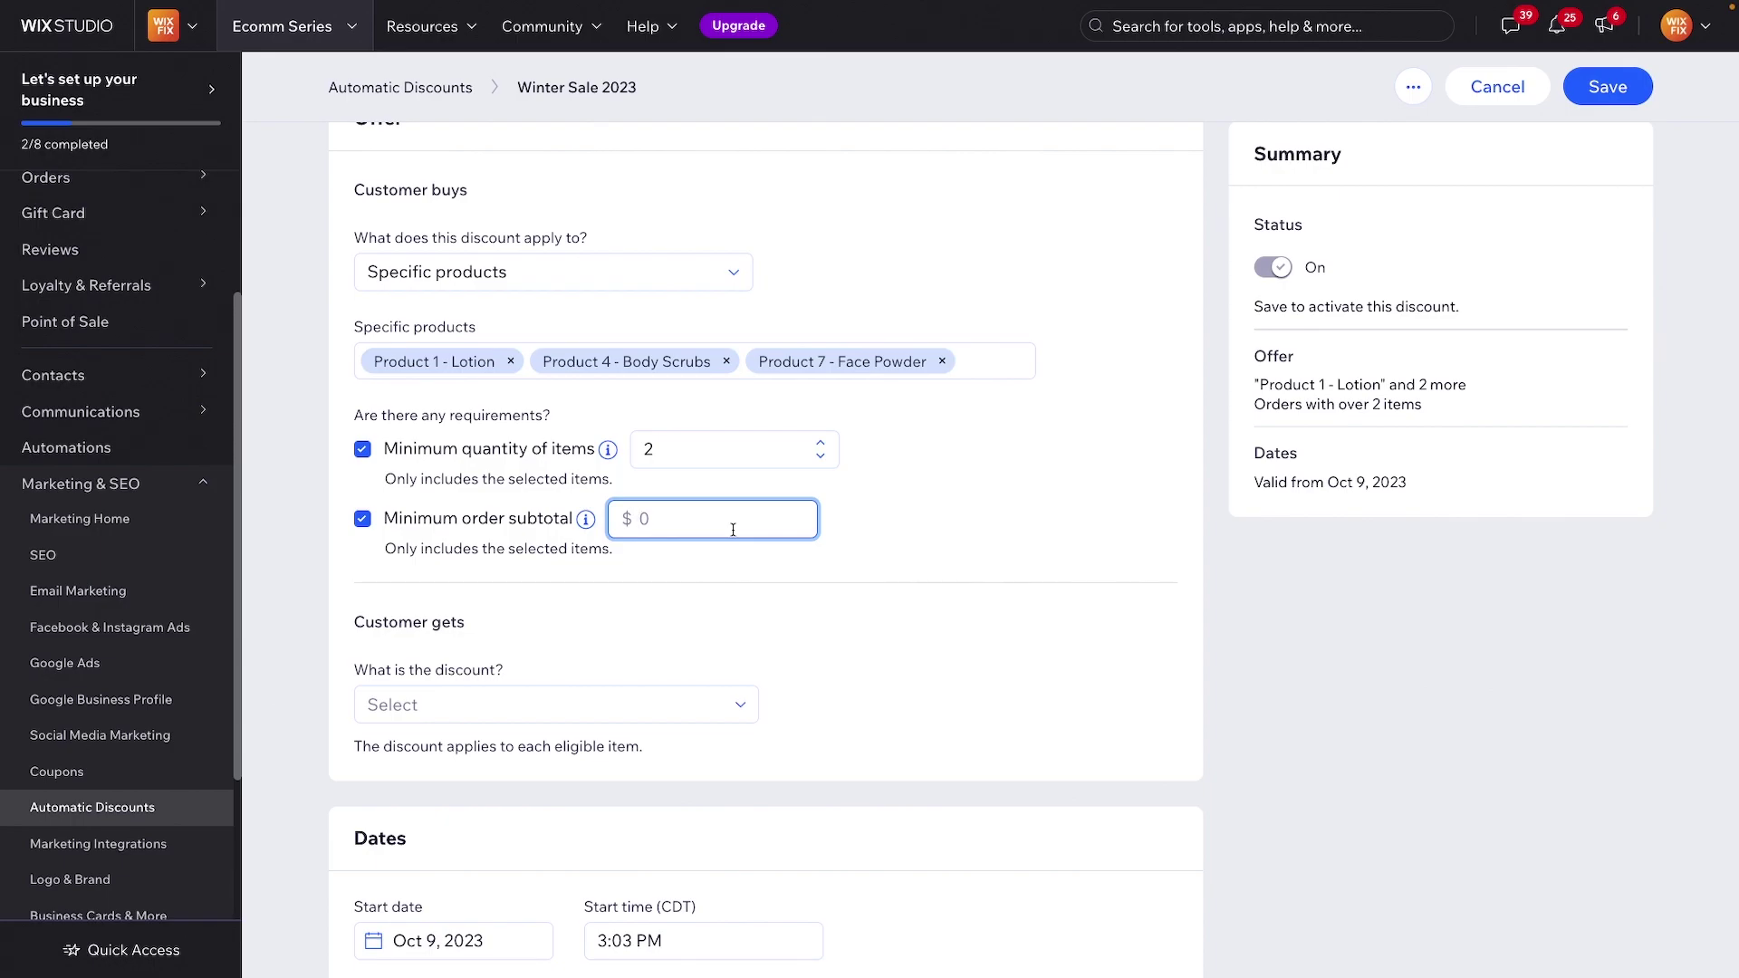
{"action": "type", "text": "30"}
{"action": "left_click", "coordinate": [893, 546]}
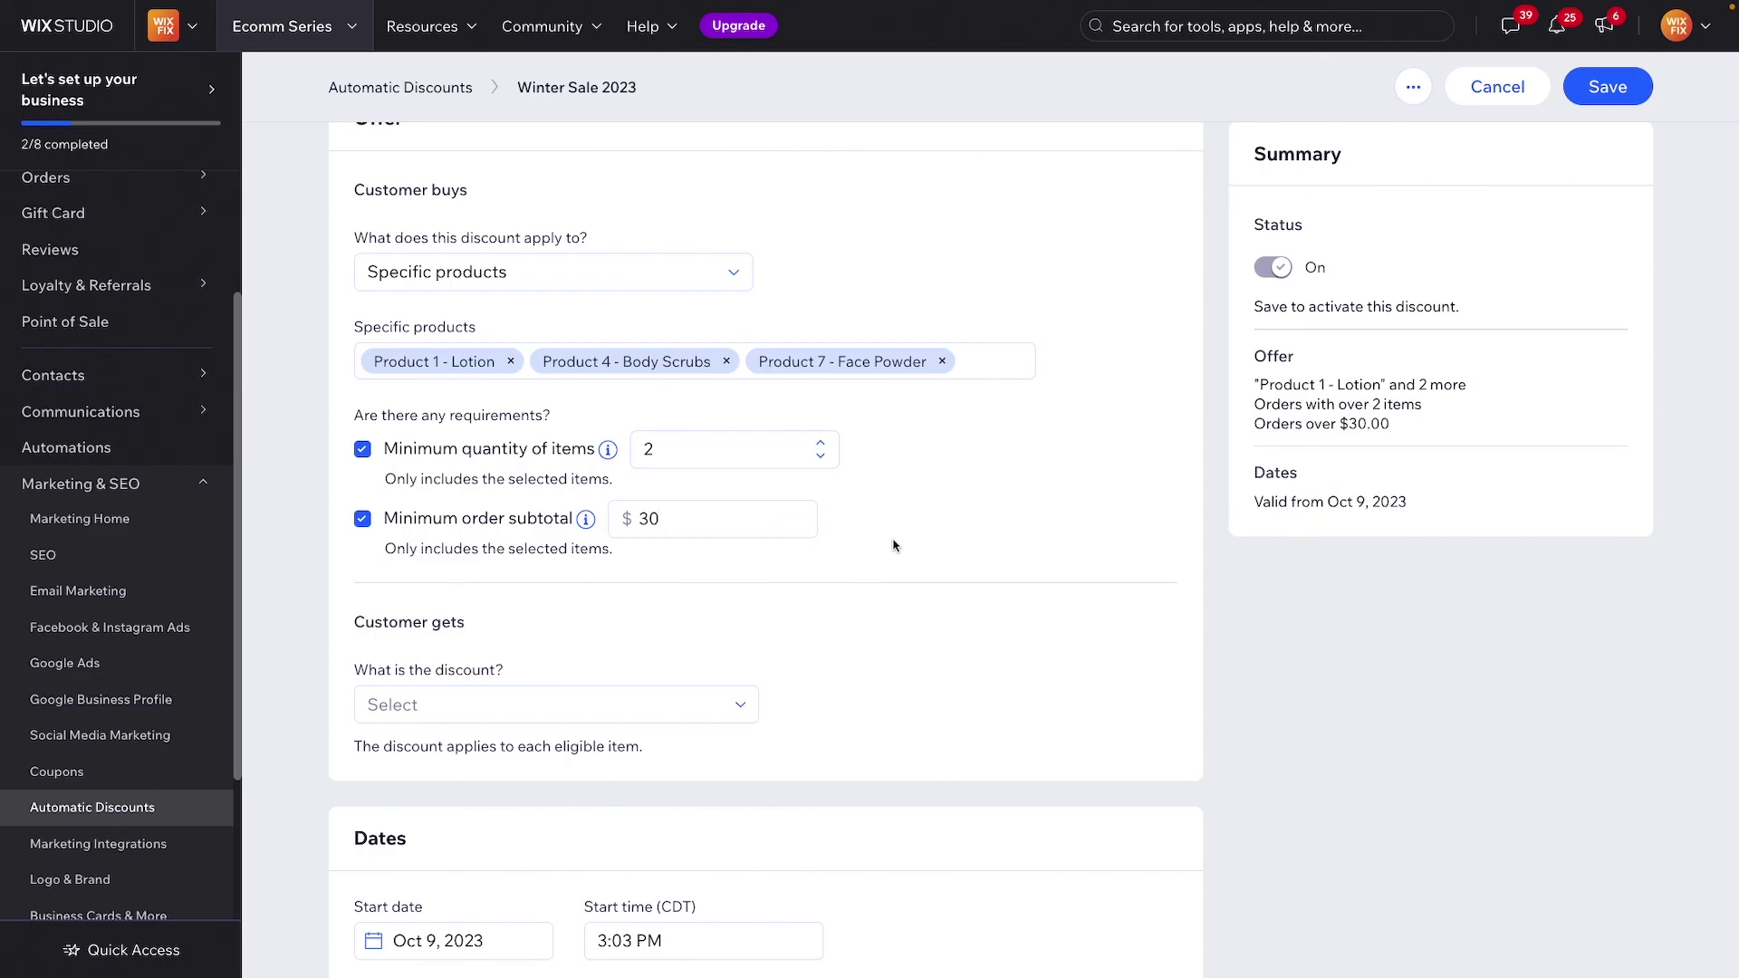
Step: Drop the subtotal requirement, keeping only a minimum quantity of 2 items
{"action": "left_click", "coordinate": [364, 449]}
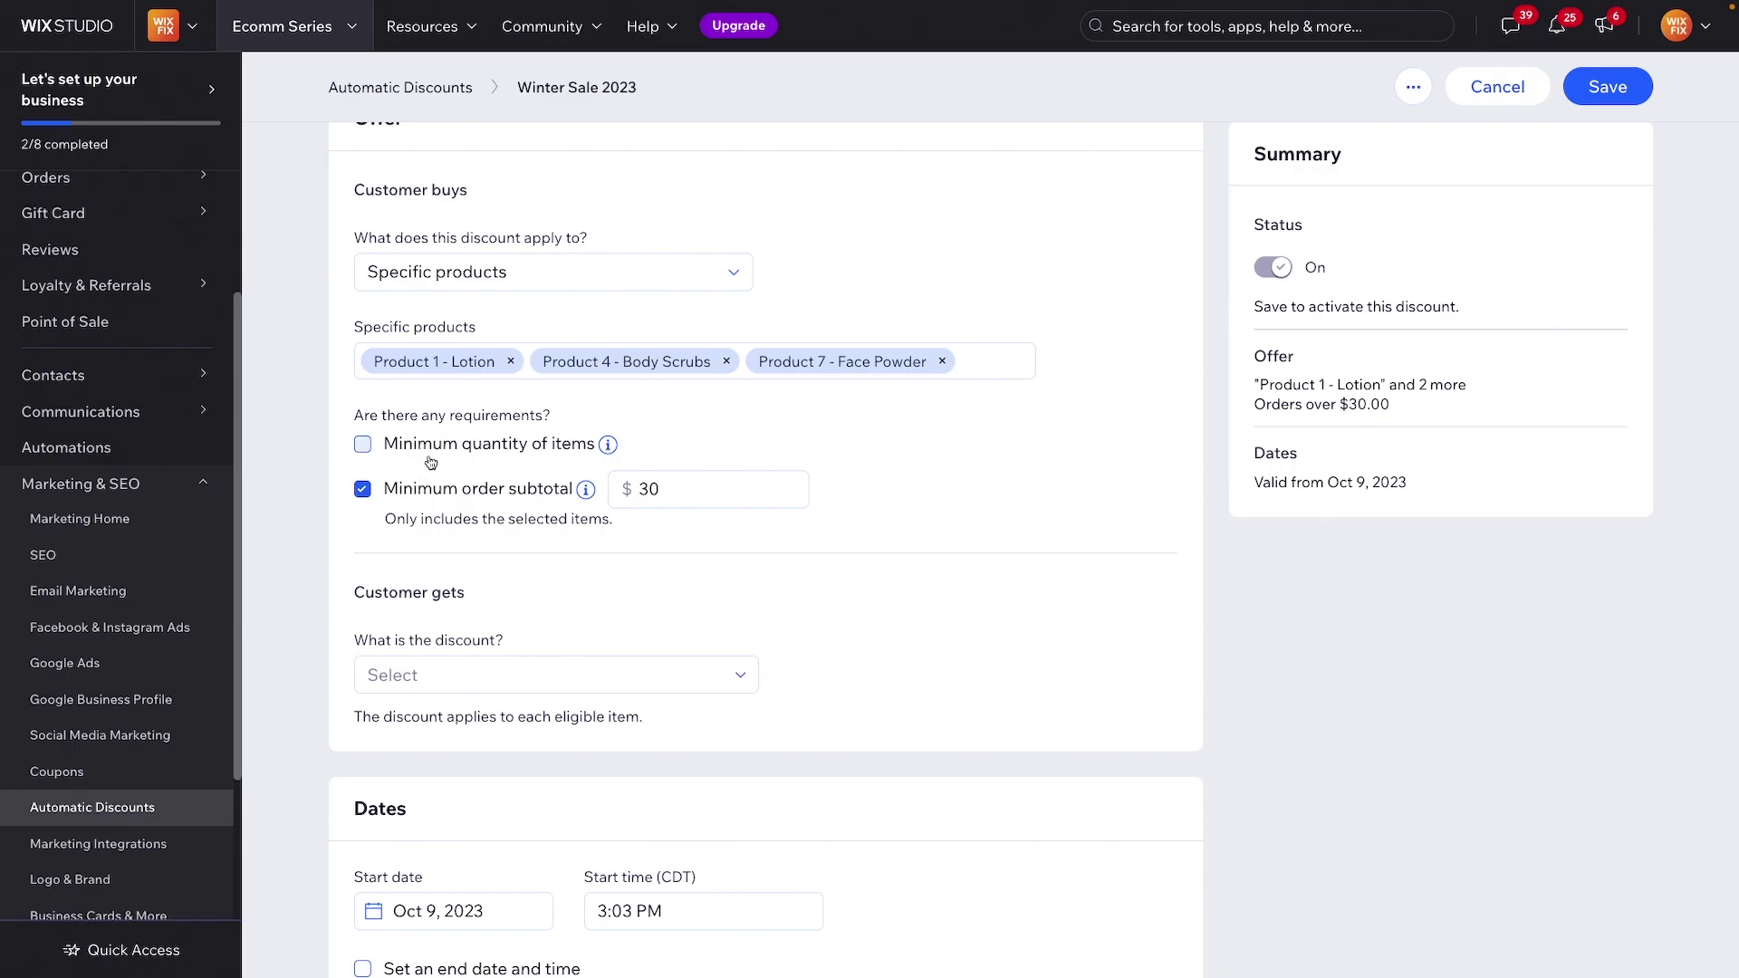
{"action": "left_click", "coordinate": [363, 489]}
{"action": "left_click", "coordinate": [362, 444]}
{"action": "left_click", "coordinate": [703, 450]}
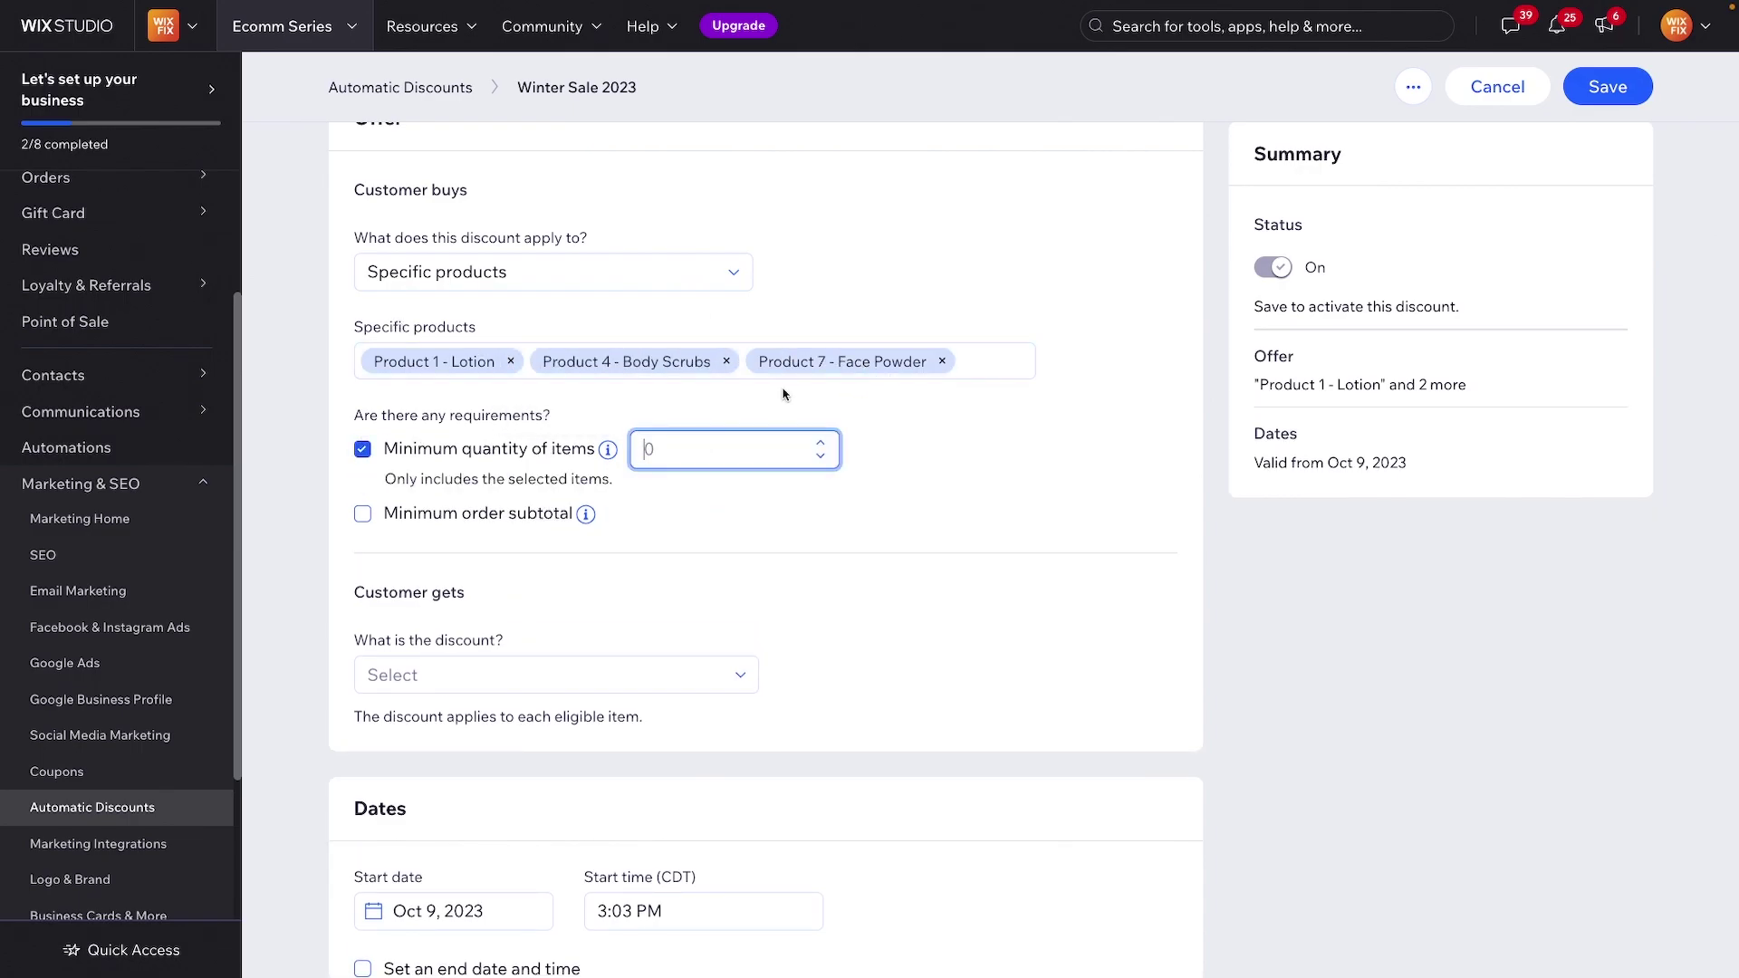
{"action": "type", "text": "2"}
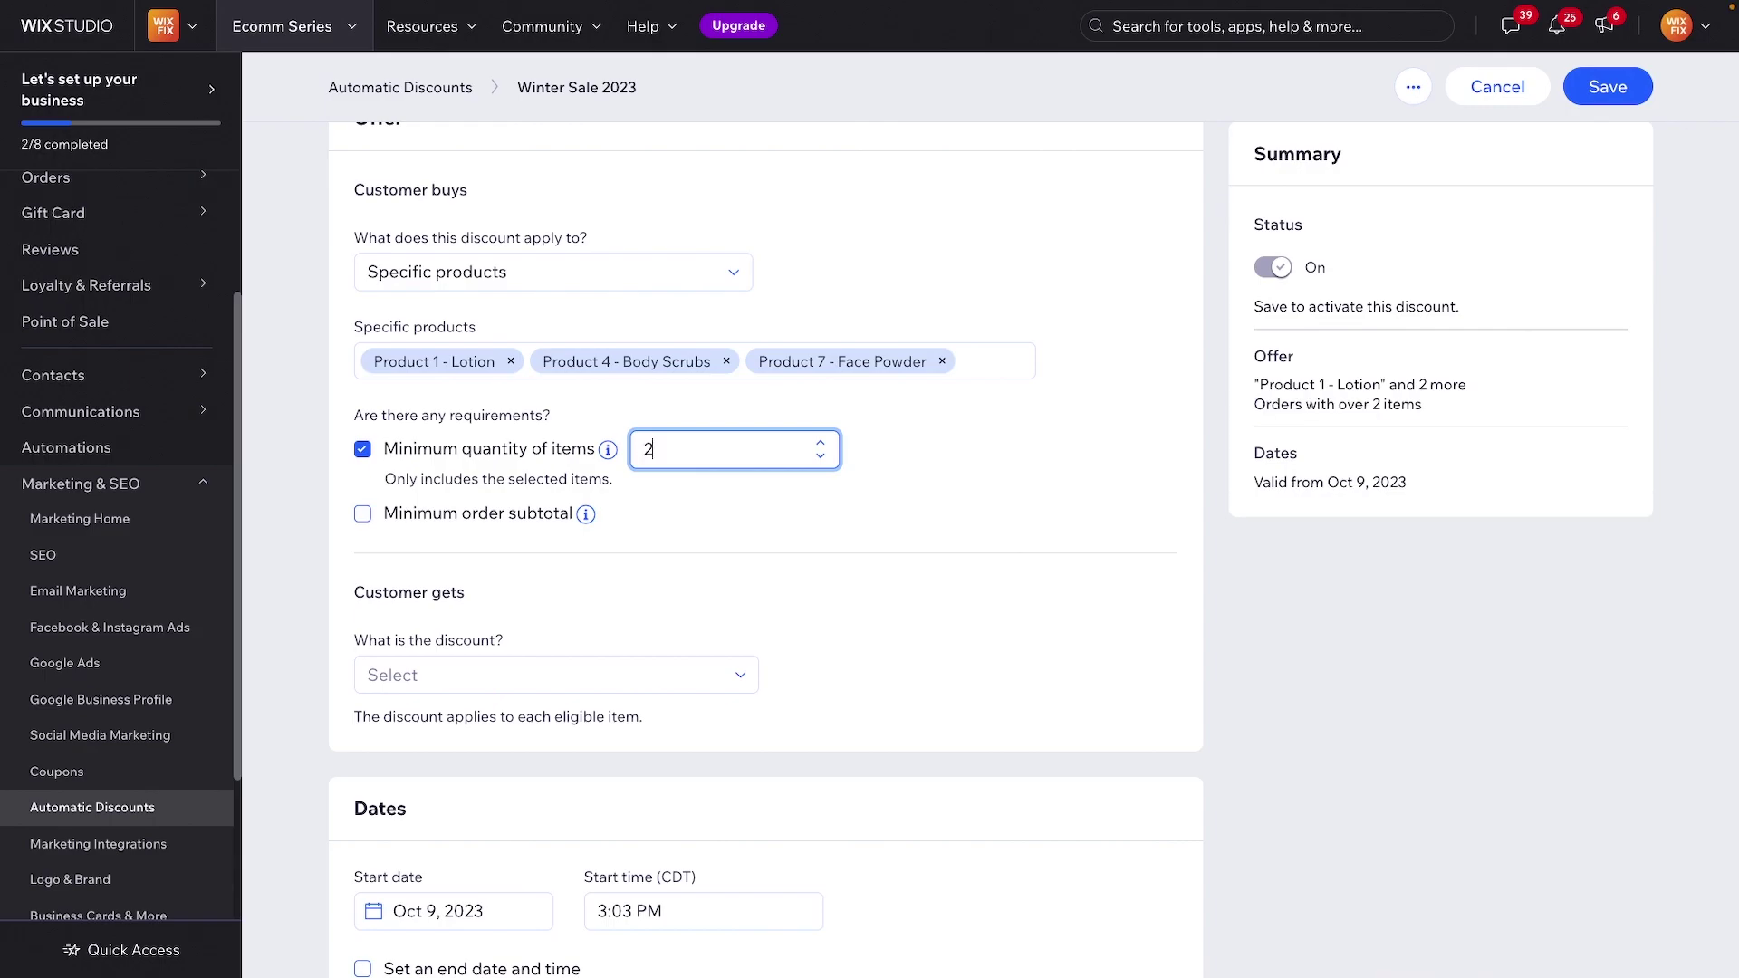
{"action": "left_click", "coordinate": [1051, 436]}
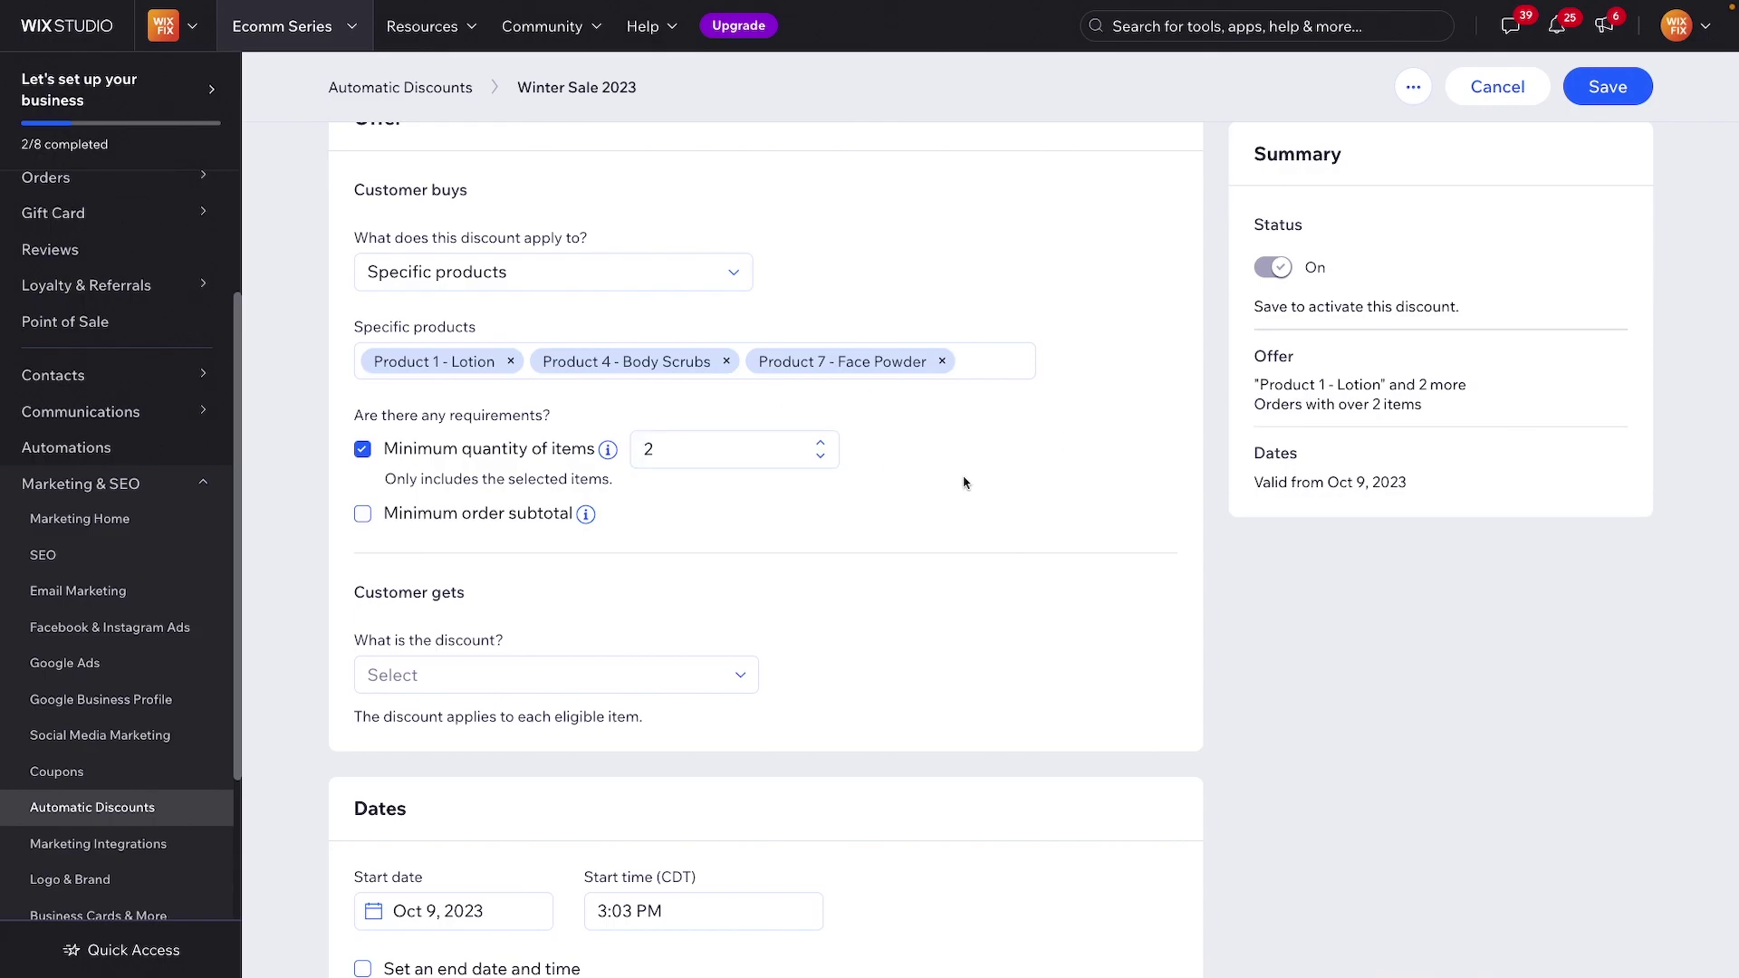
{"action": "scroll", "coordinate": [861, 494], "scroll_direction": "down", "scroll_amount": 2}
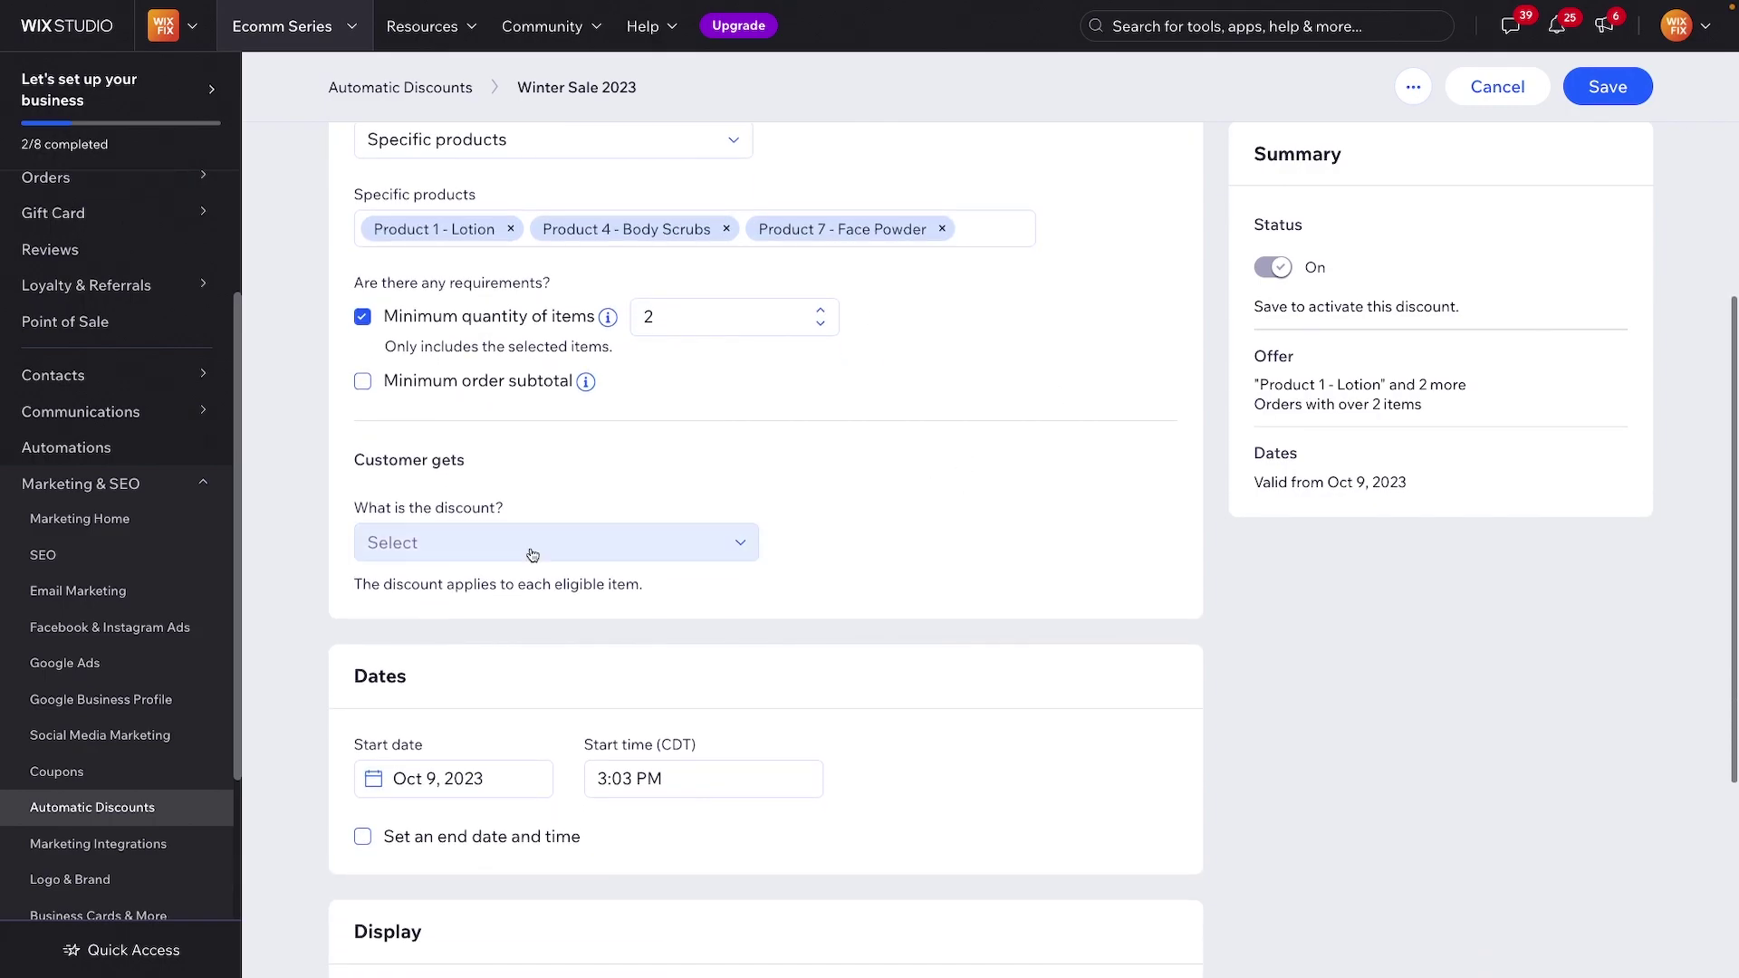
Step: Make it a Percentage off discount of 20%
{"action": "left_click", "coordinate": [451, 543]}
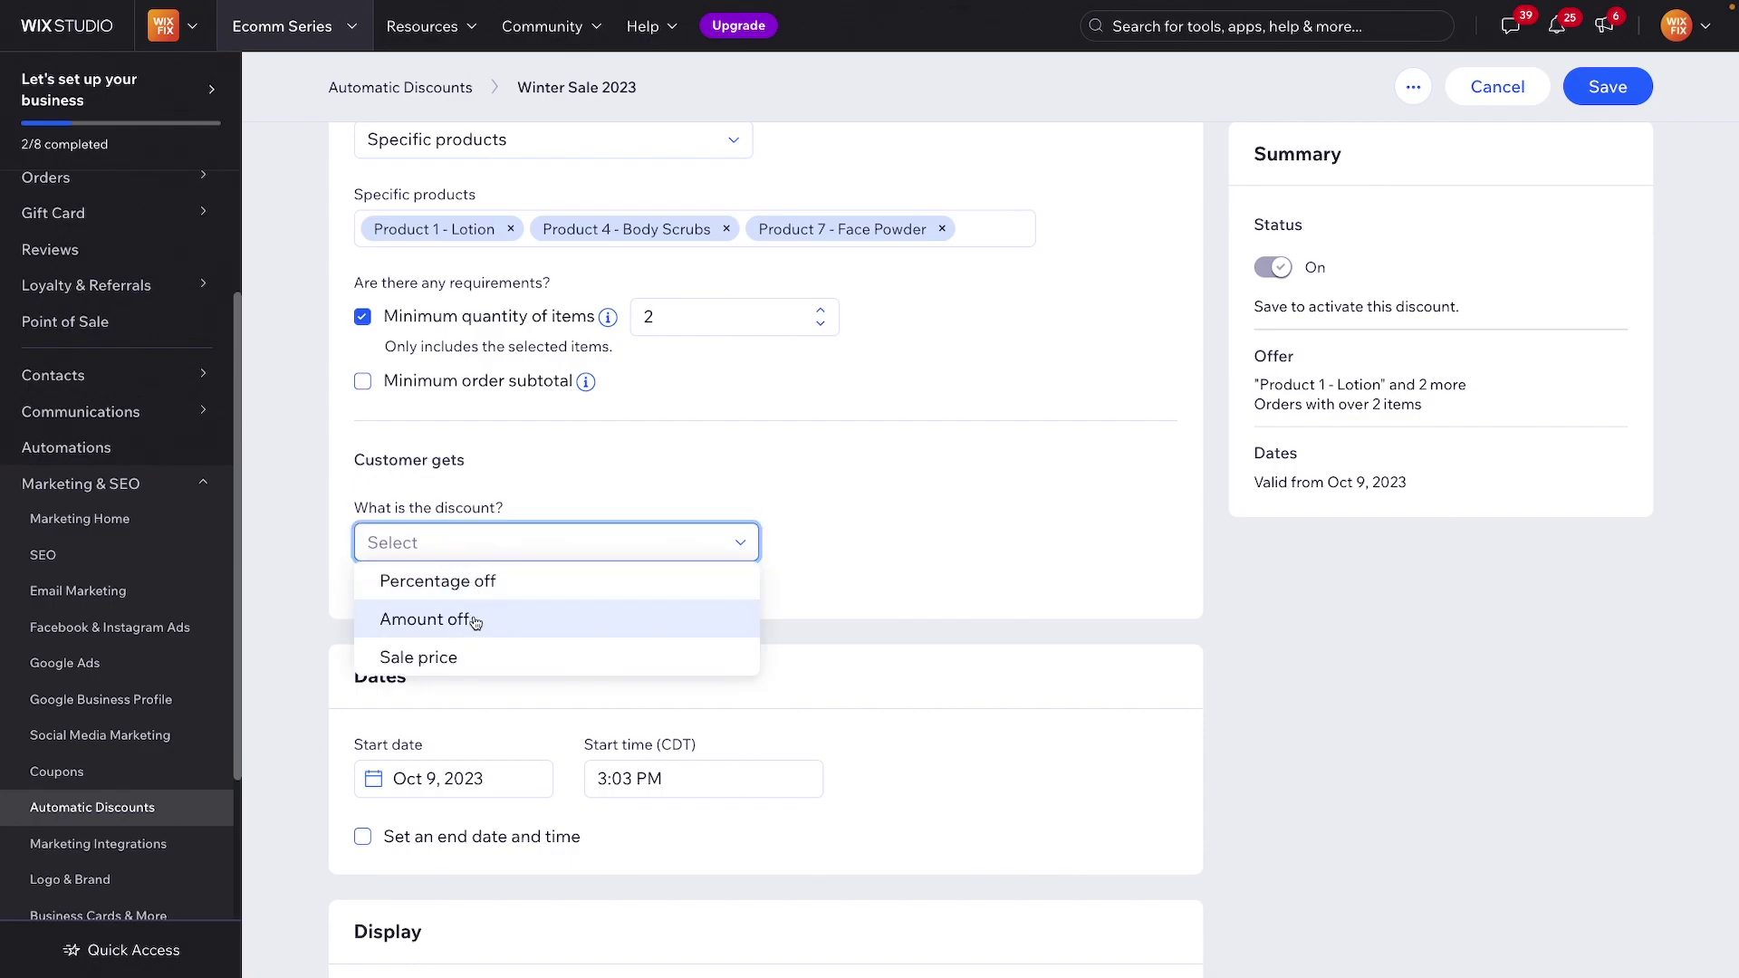
{"action": "scroll", "coordinate": [466, 661], "scroll_direction": "down", "scroll_amount": 1}
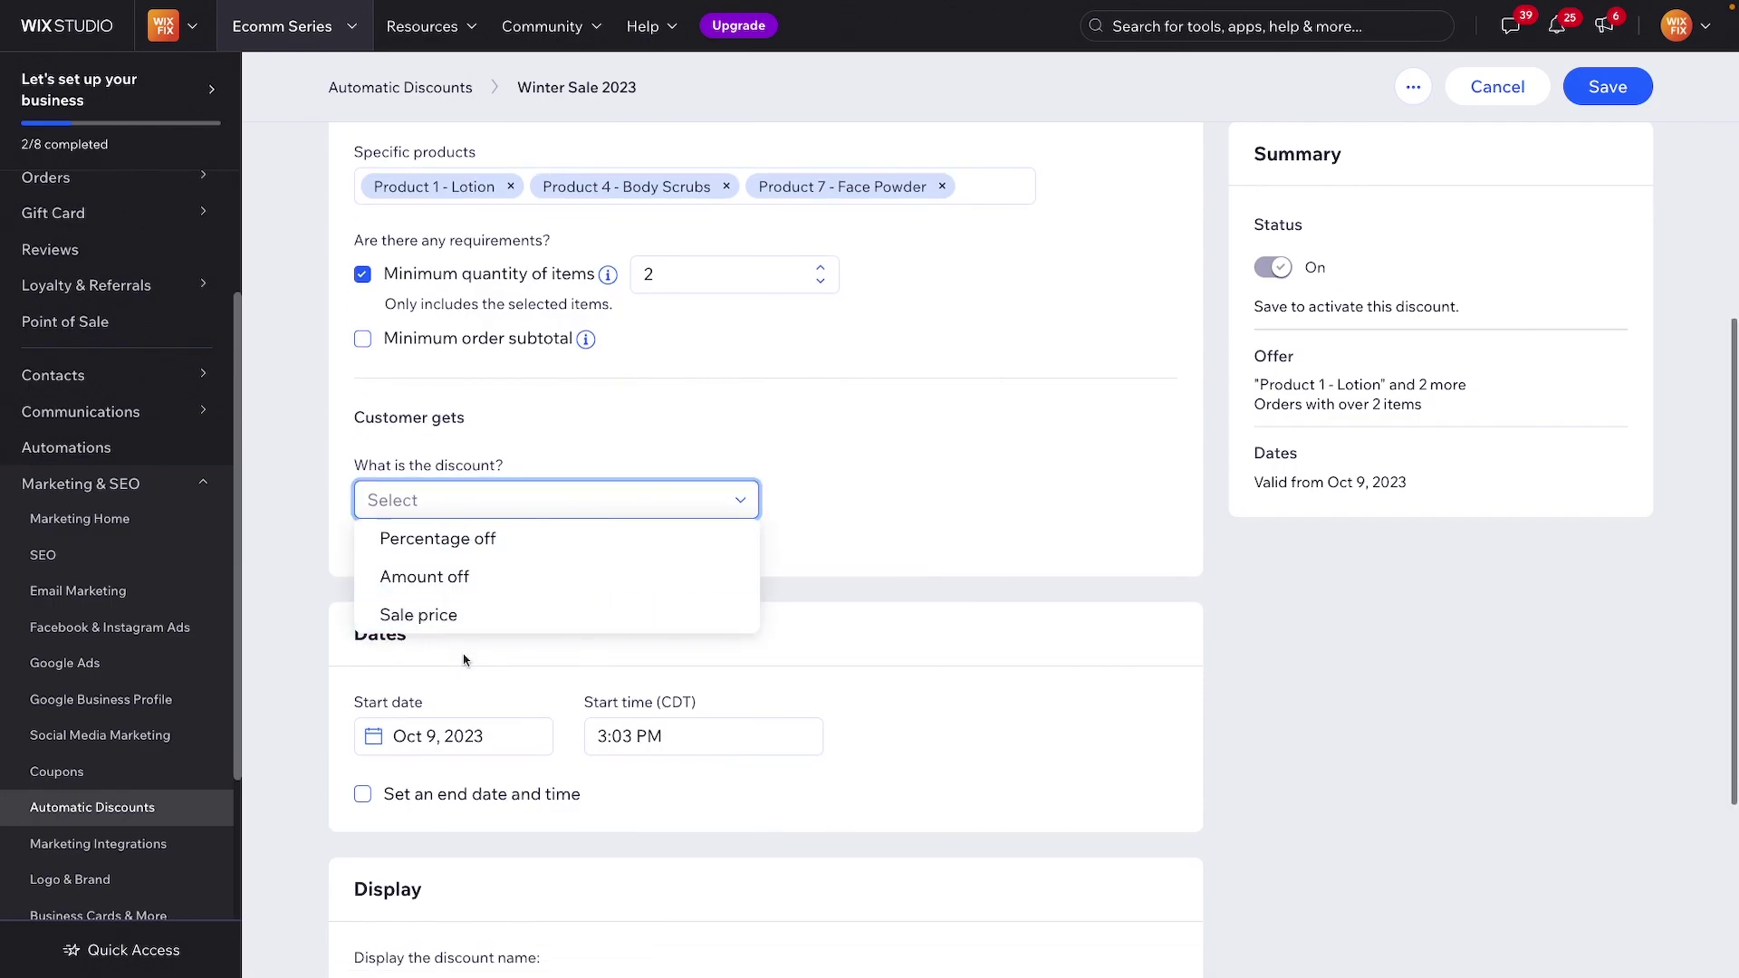
{"action": "left_click", "coordinate": [446, 539]}
{"action": "left_click", "coordinate": [820, 509]}
{"action": "type", "text": "20"}
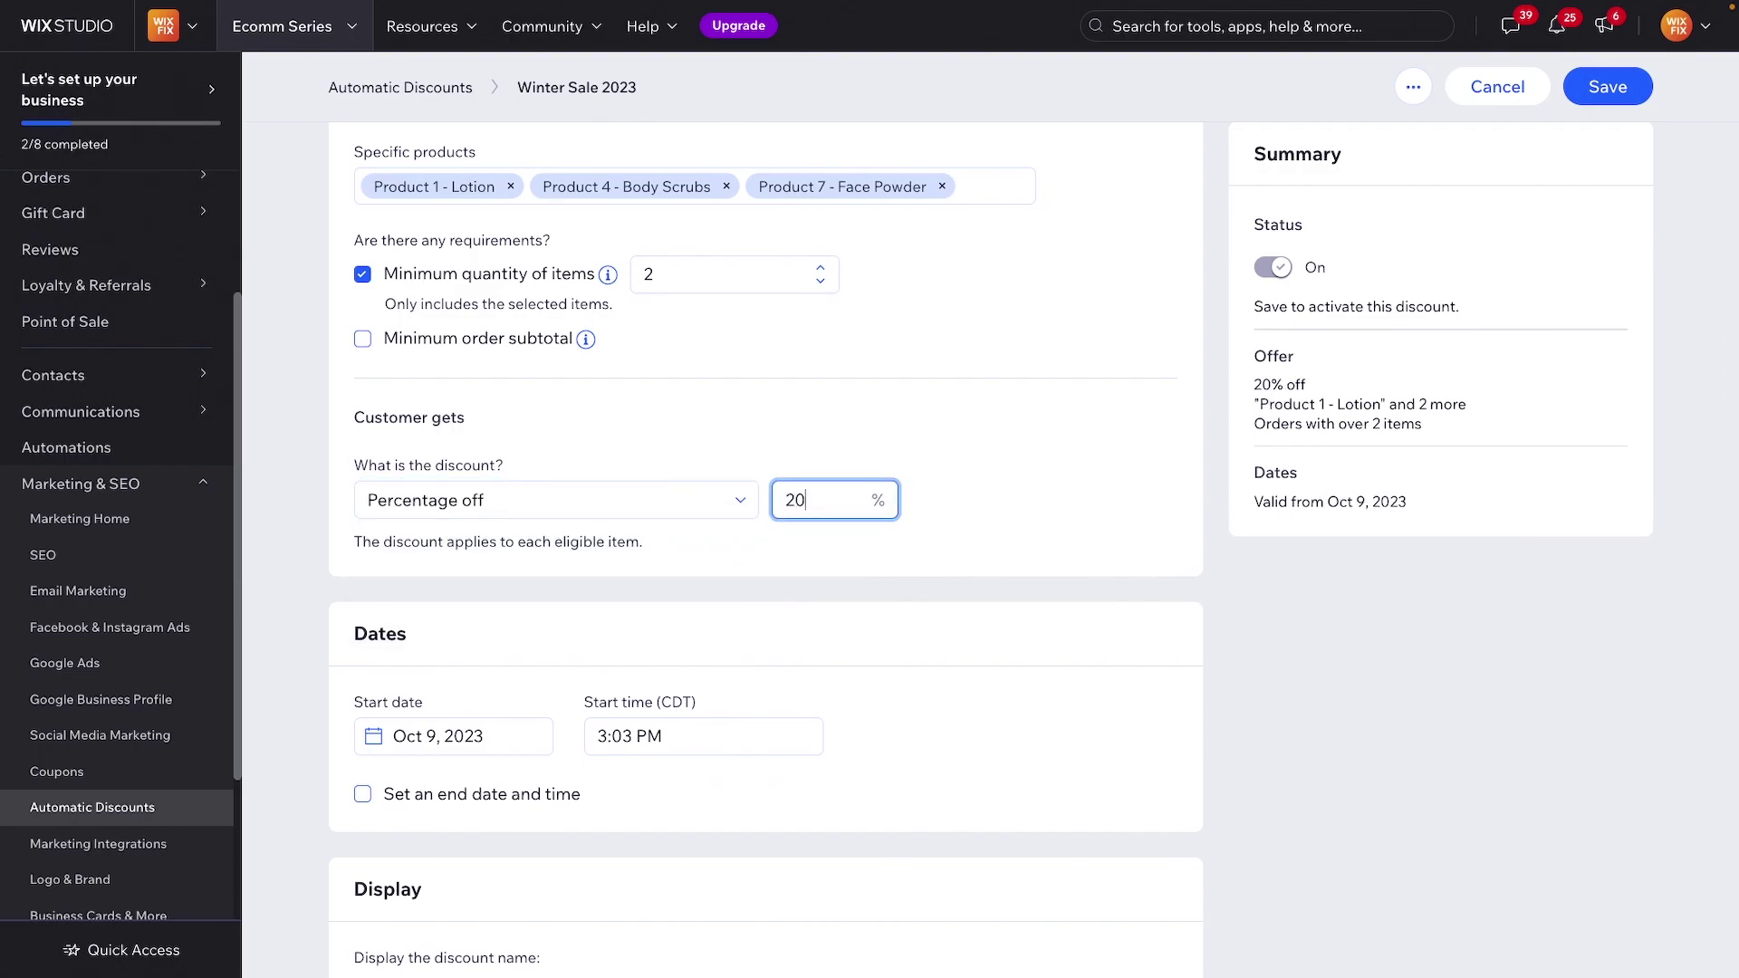
{"action": "left_click", "coordinate": [977, 507]}
{"action": "scroll", "coordinate": [996, 453], "scroll_direction": "down", "scroll_amount": 2}
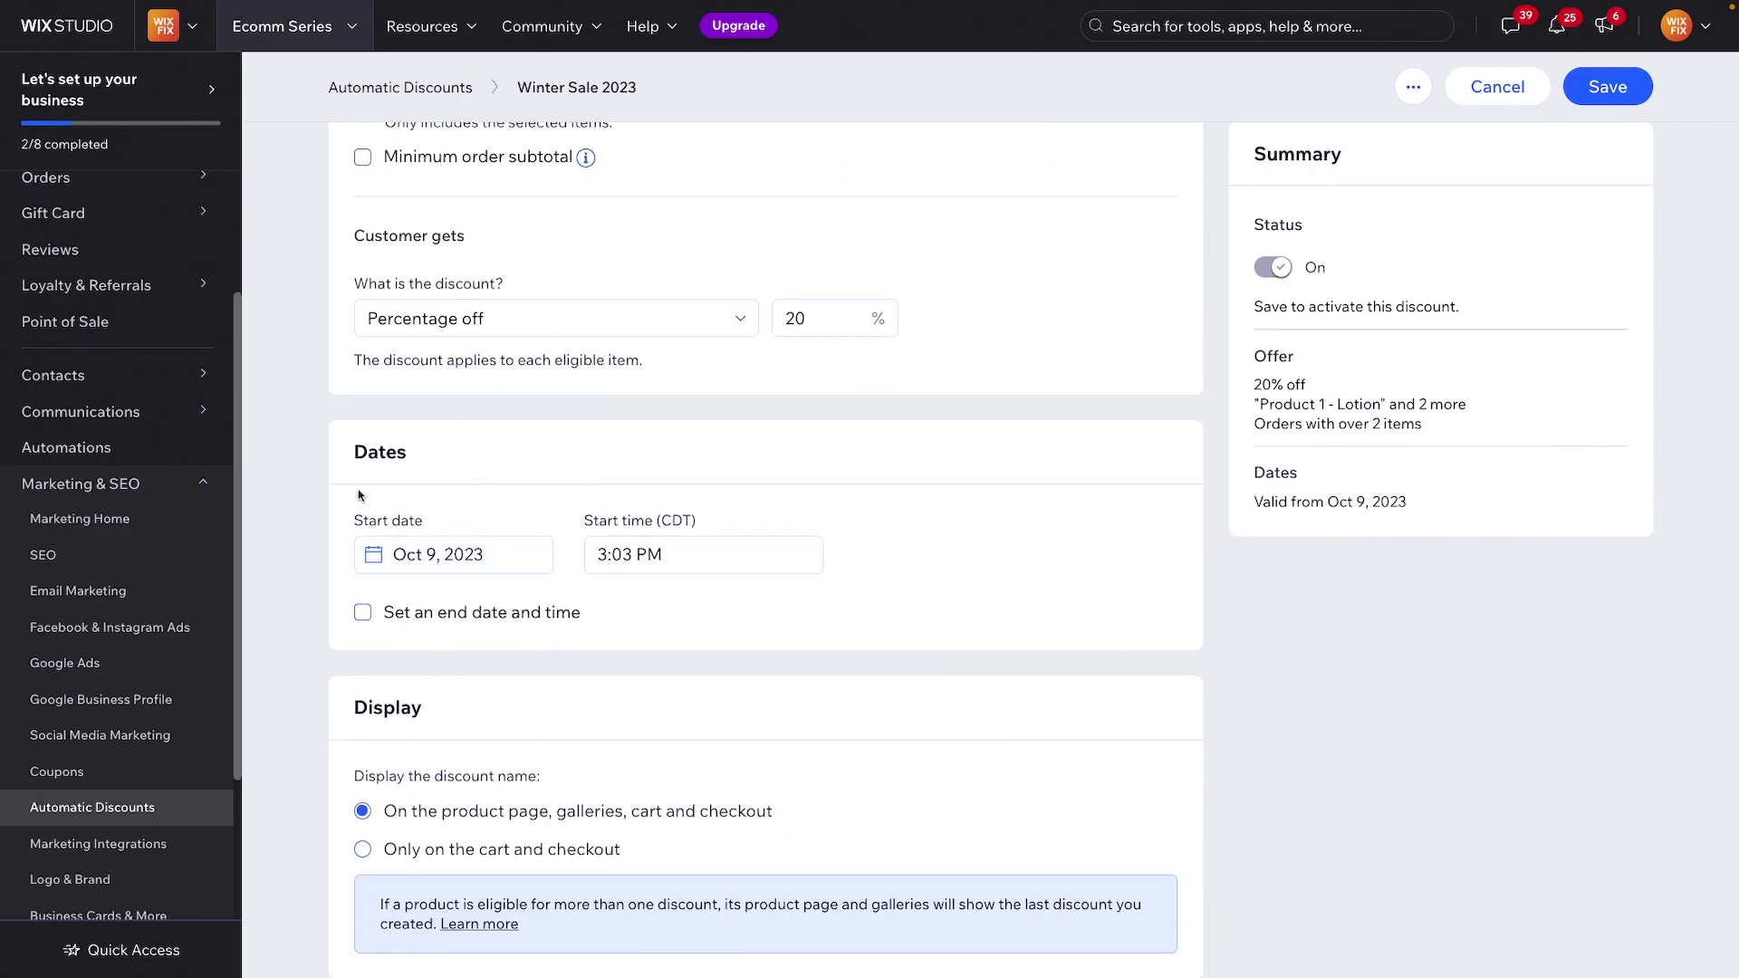
{"action": "scroll", "coordinate": [375, 555], "scroll_direction": "down", "scroll_amount": 1}
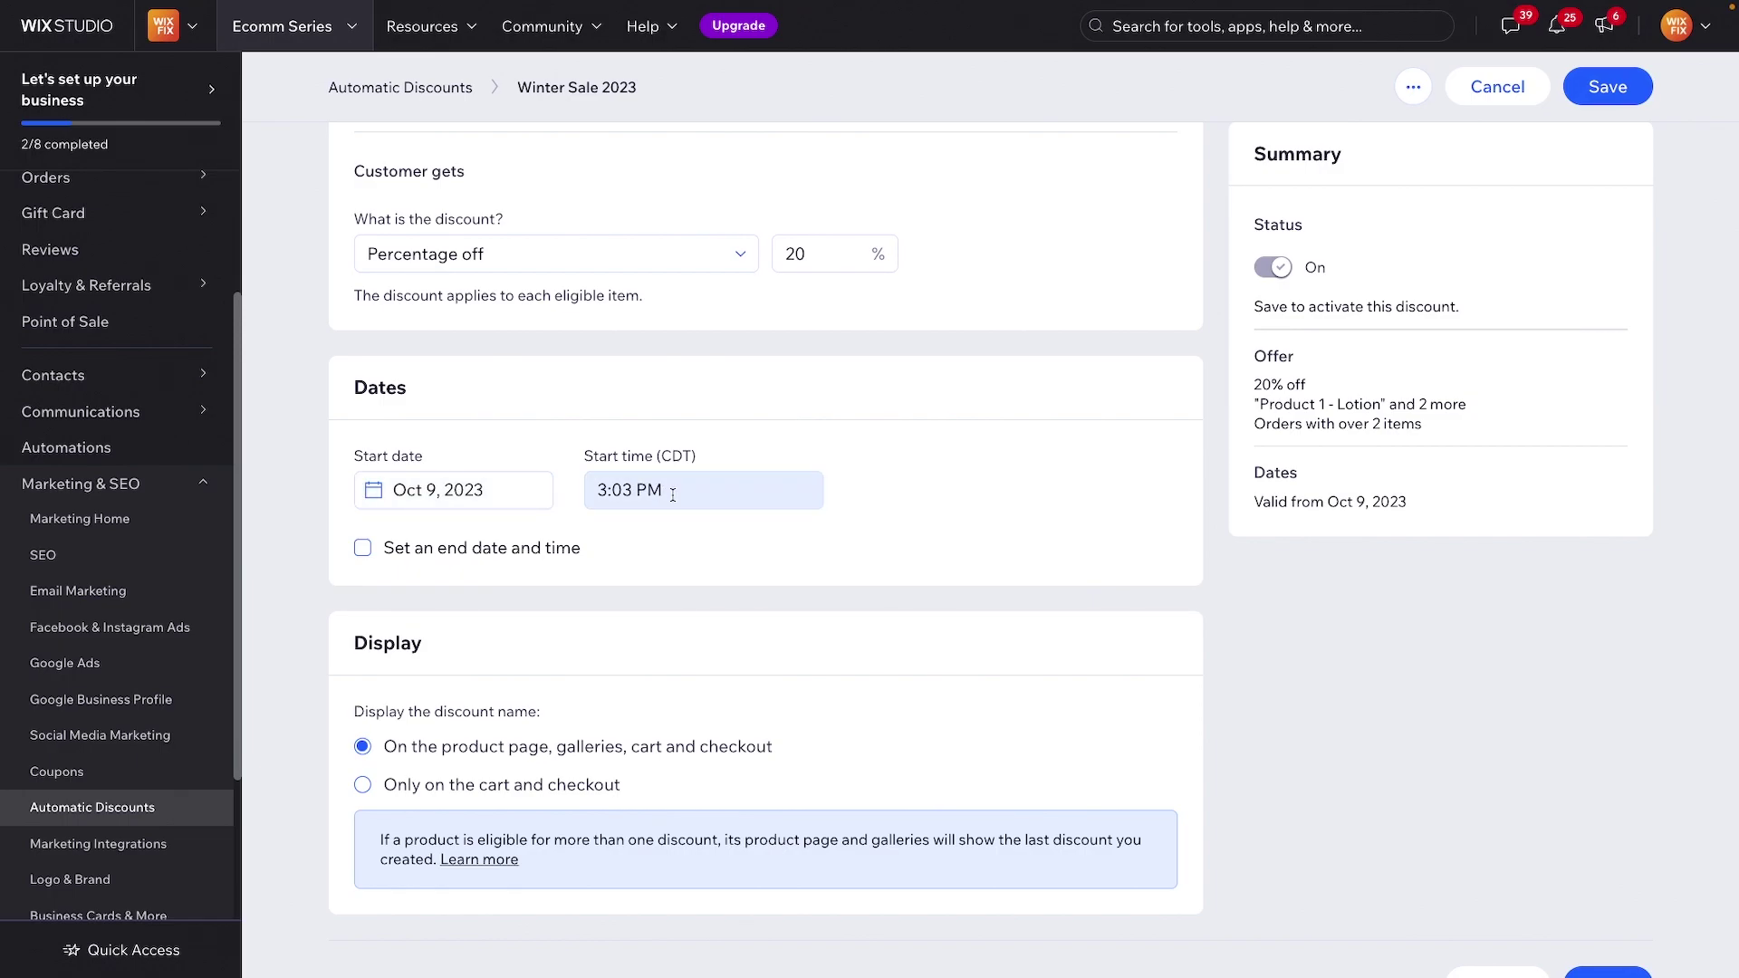
Step: Add an end date of December 31, 2023
{"action": "left_click", "coordinate": [446, 552]}
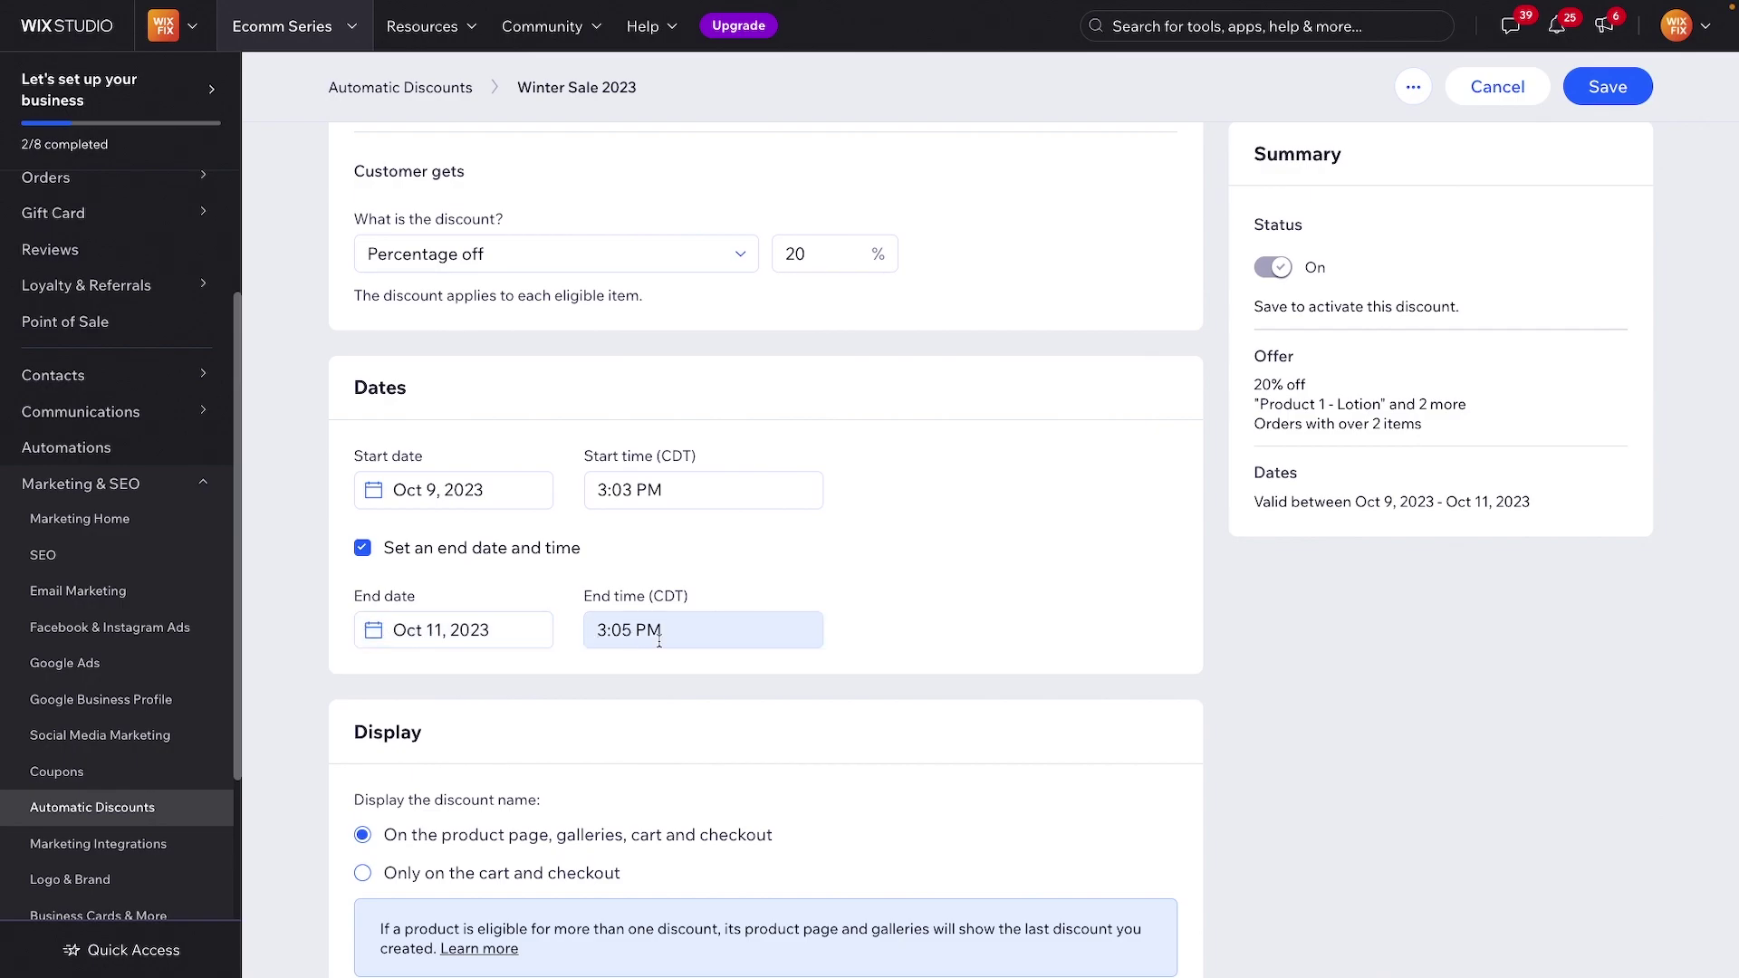
{"action": "scroll", "coordinate": [543, 390], "scroll_direction": "up", "scroll_amount": 8}
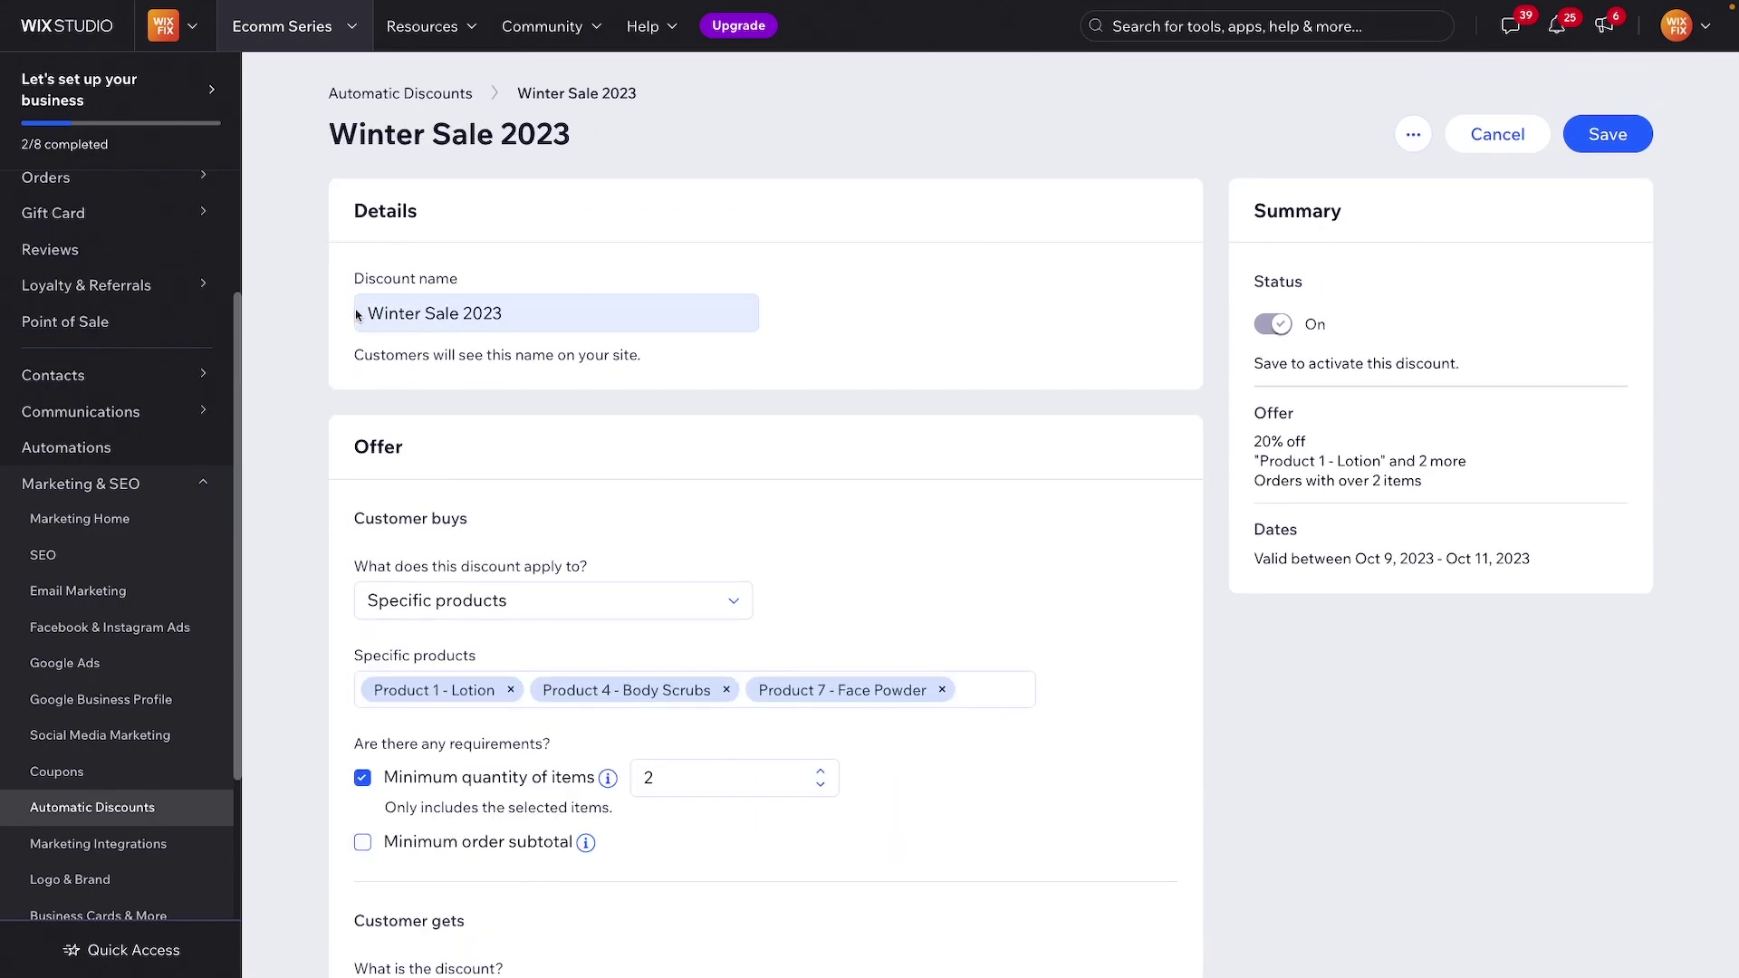
{"action": "scroll", "coordinate": [438, 464], "scroll_direction": "down", "scroll_amount": 8}
{"action": "left_click", "coordinate": [437, 464]}
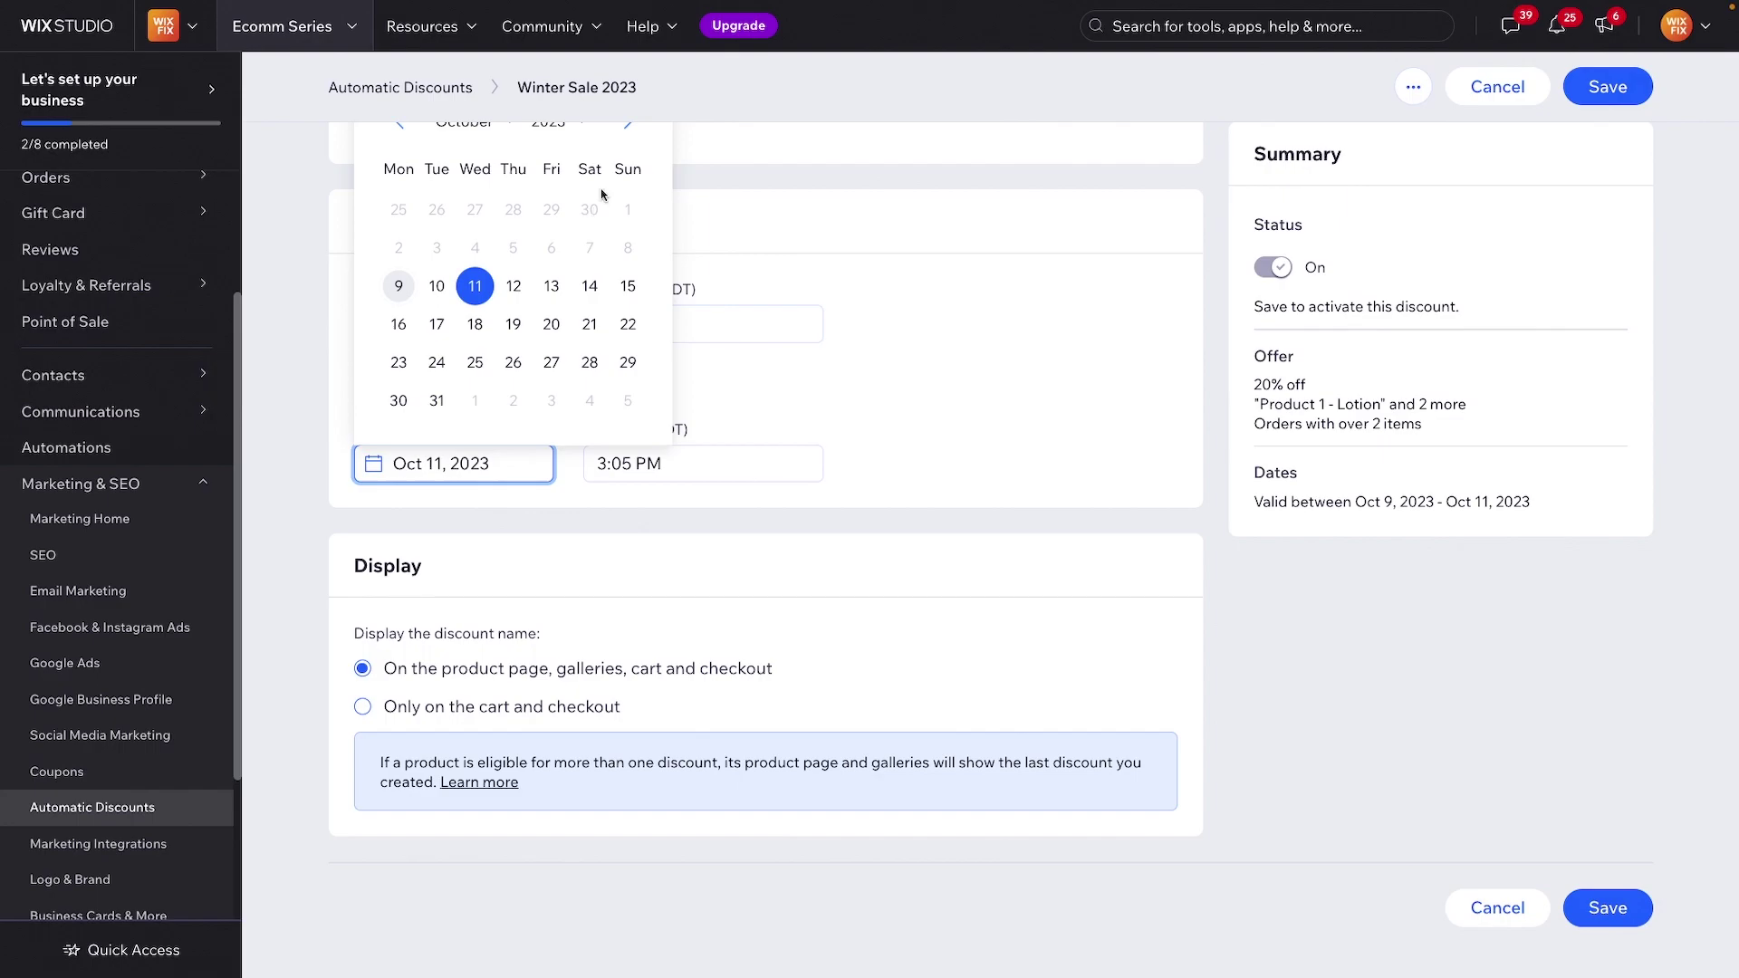
{"action": "scroll", "coordinate": [625, 181], "scroll_direction": "up", "scroll_amount": 1}
{"action": "left_click", "coordinate": [626, 162]}
{"action": "left_click", "coordinate": [628, 162]}
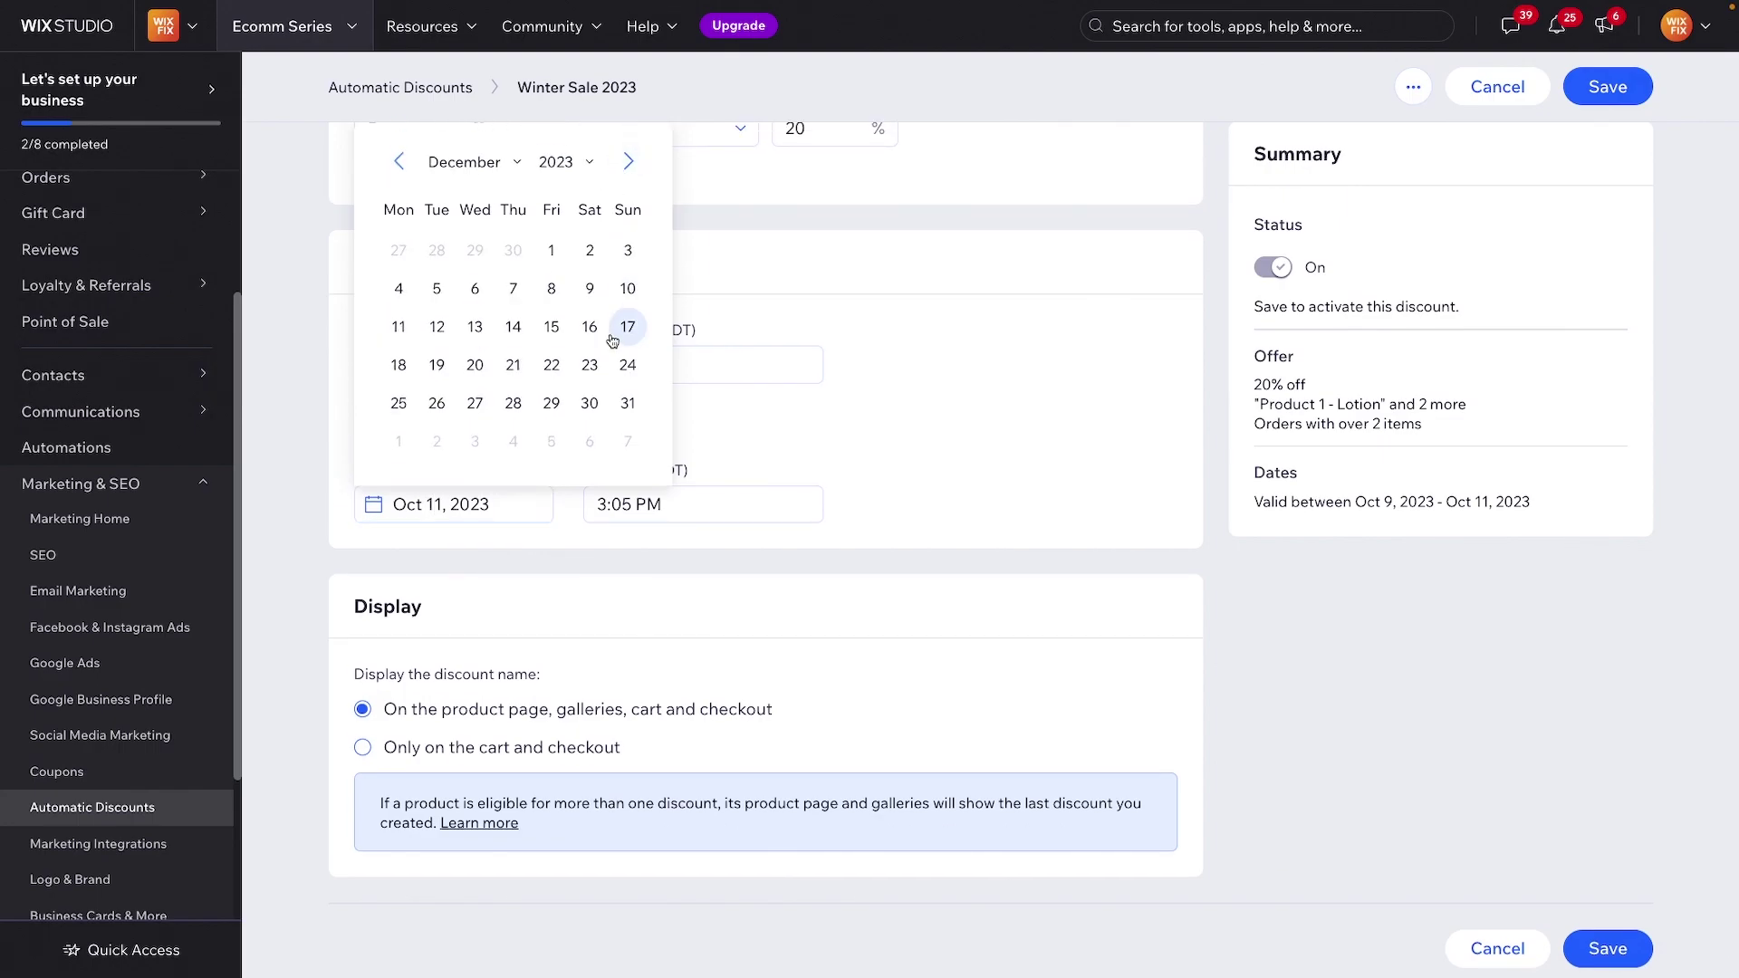
{"action": "left_click", "coordinate": [628, 403]}
Step: Set the end time to 11:59 PM
{"action": "left_click", "coordinate": [625, 504]}
{"action": "left_click_drag", "start_coordinate": [631, 505], "coordinate": [594, 505]}
{"action": "type", "text": "11:59"}
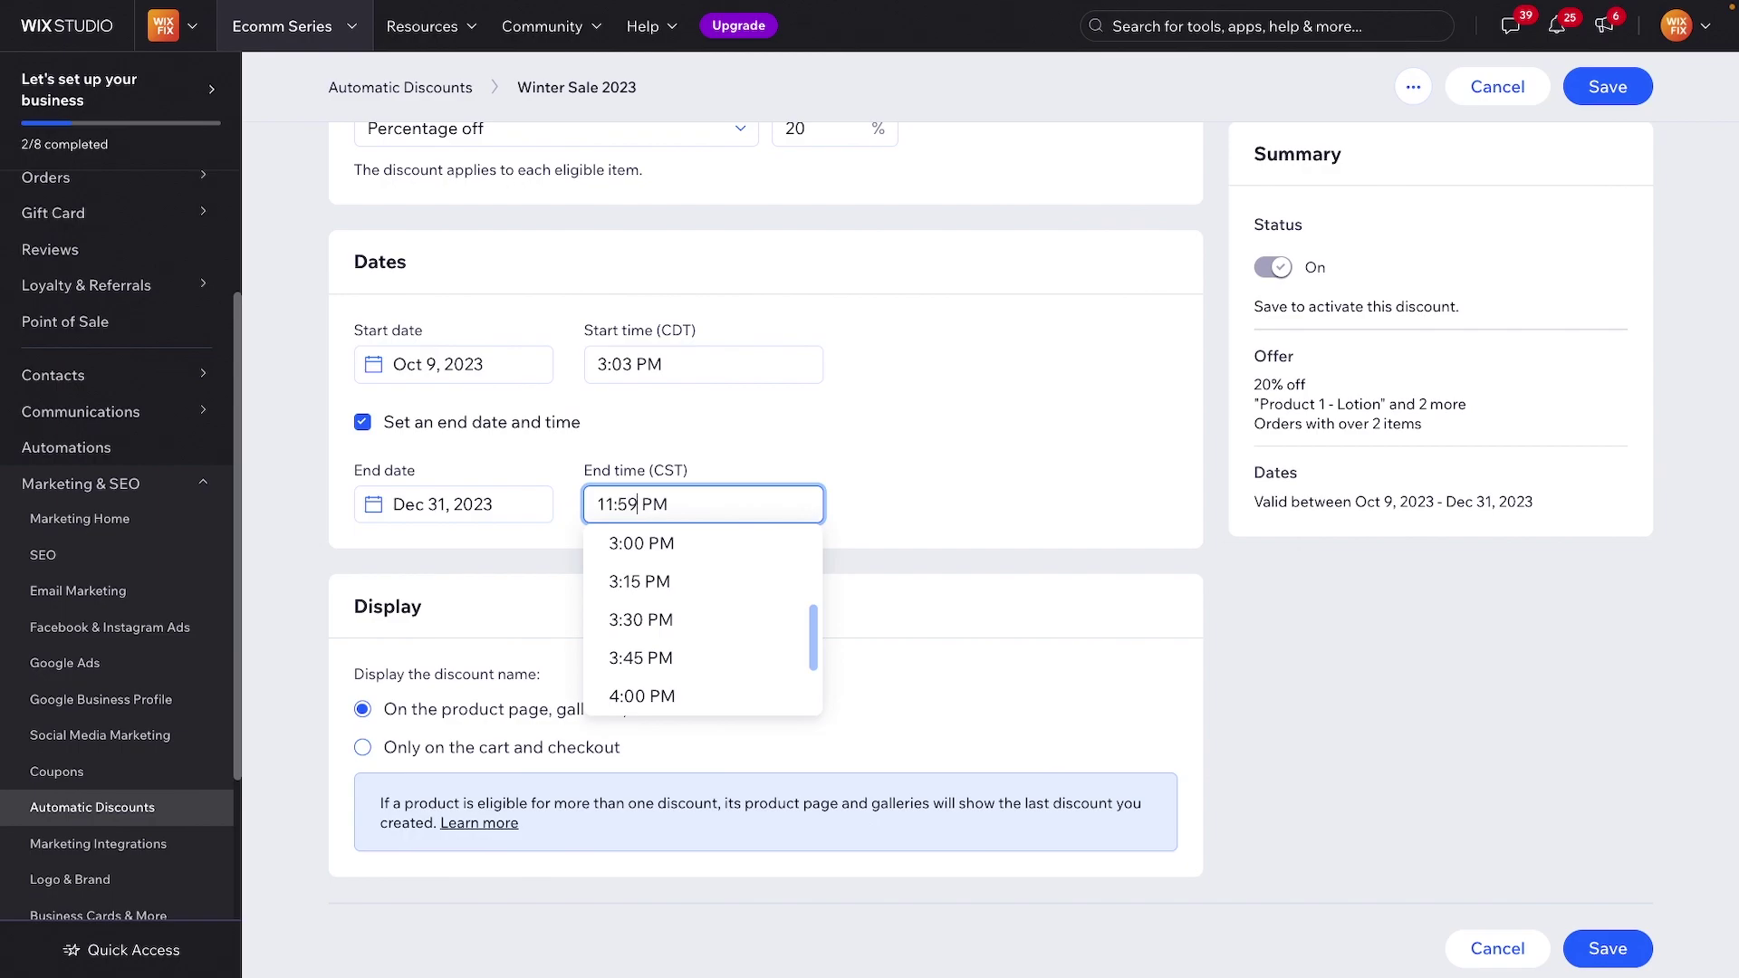
{"action": "left_click", "coordinate": [912, 516]}
{"action": "scroll", "coordinate": [913, 516], "scroll_direction": "down", "scroll_amount": 1}
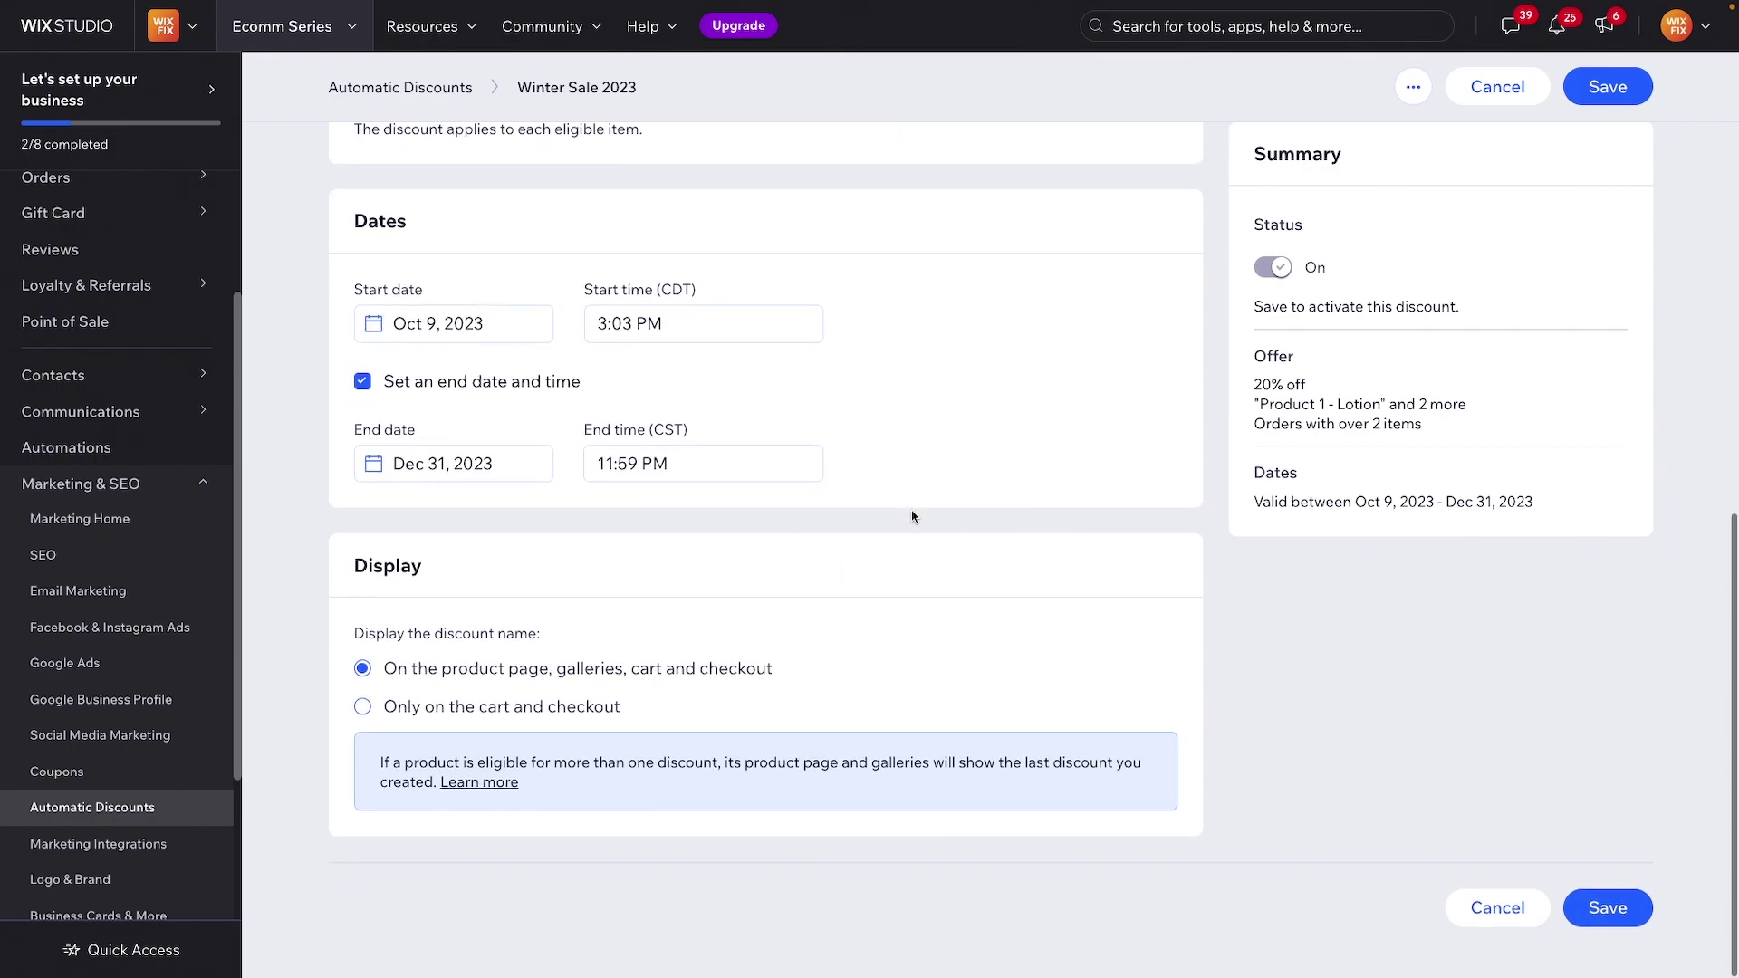
Step: Save Winter Sale 2023, then review its row and actions menu without changing anything
{"action": "left_click_drag", "start_coordinate": [378, 635], "coordinate": [574, 648]}
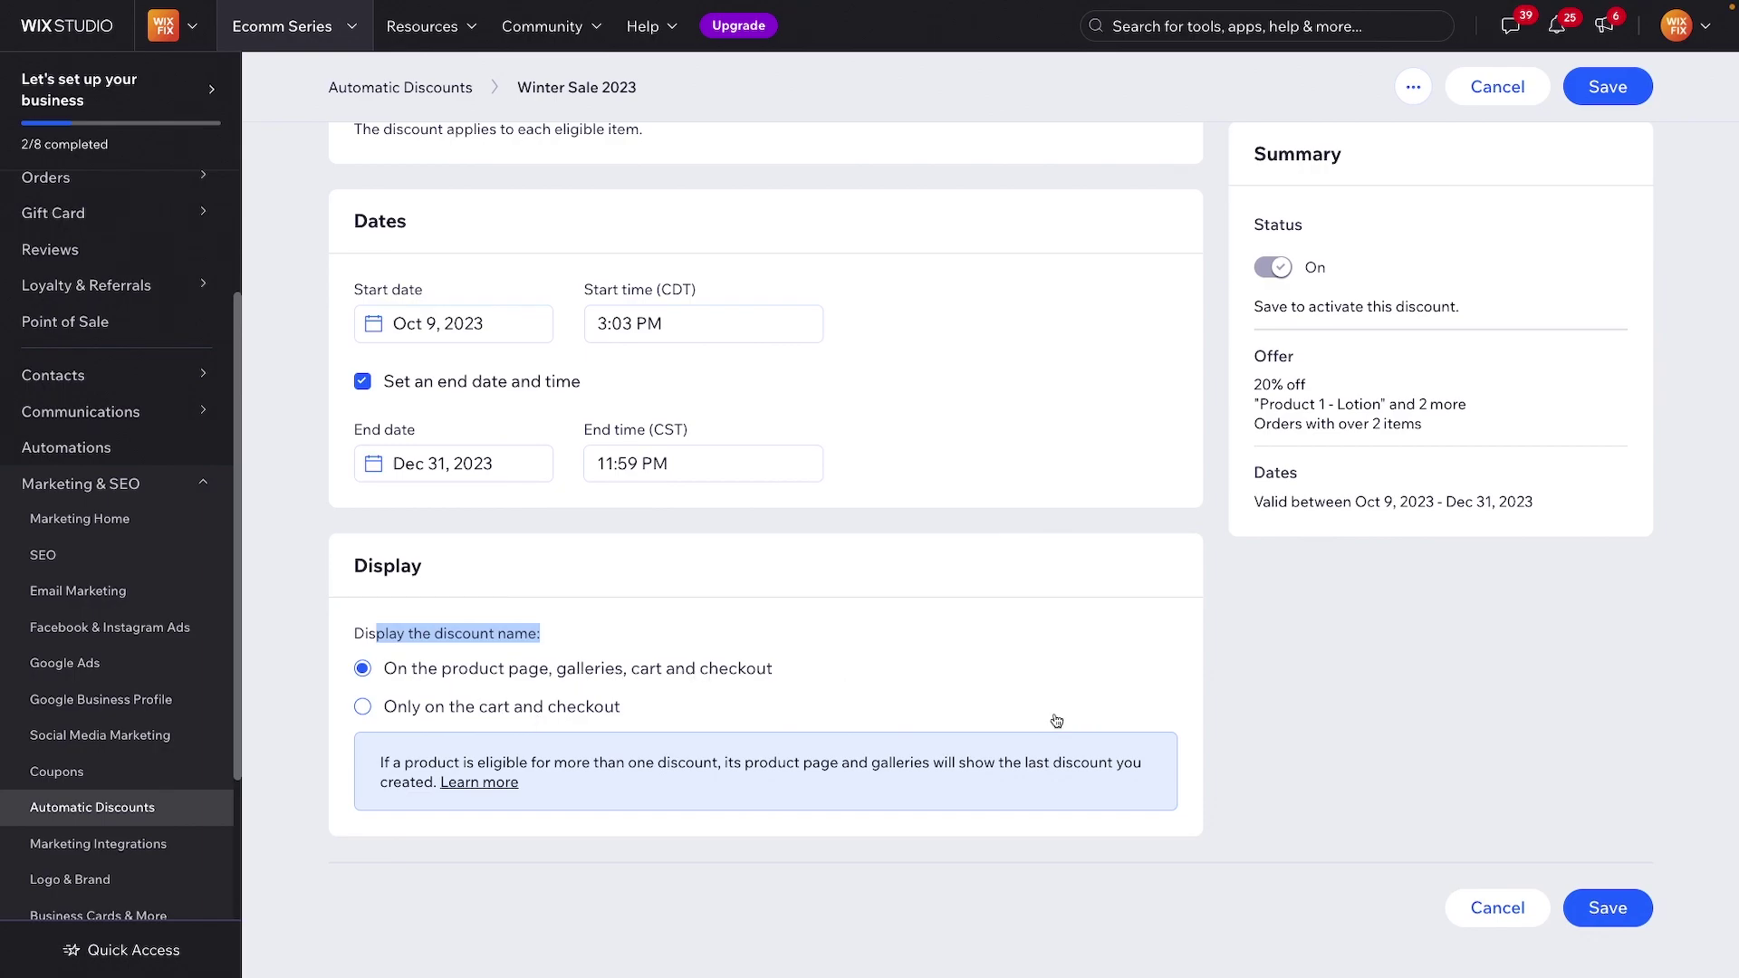
{"action": "left_click", "coordinate": [1610, 906]}
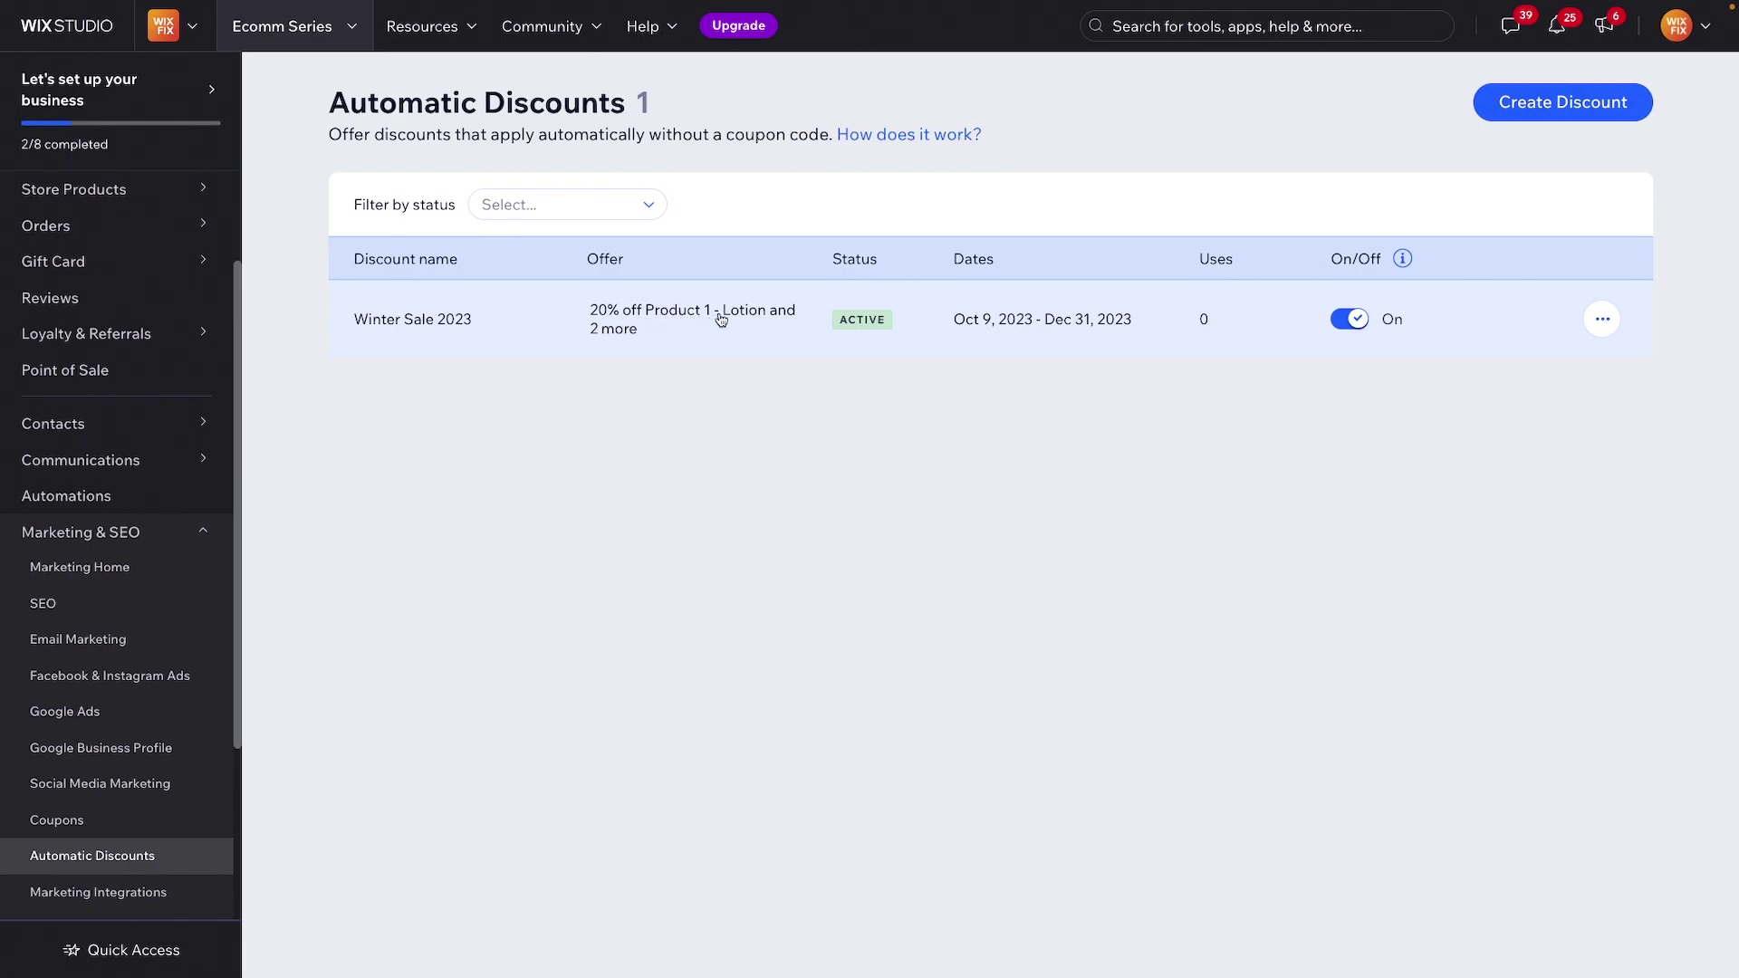
{"action": "left_click", "coordinate": [612, 337]}
{"action": "left_click_drag", "start_coordinate": [1202, 262], "coordinate": [1234, 263]}
{"action": "left_click", "coordinate": [1602, 326]}
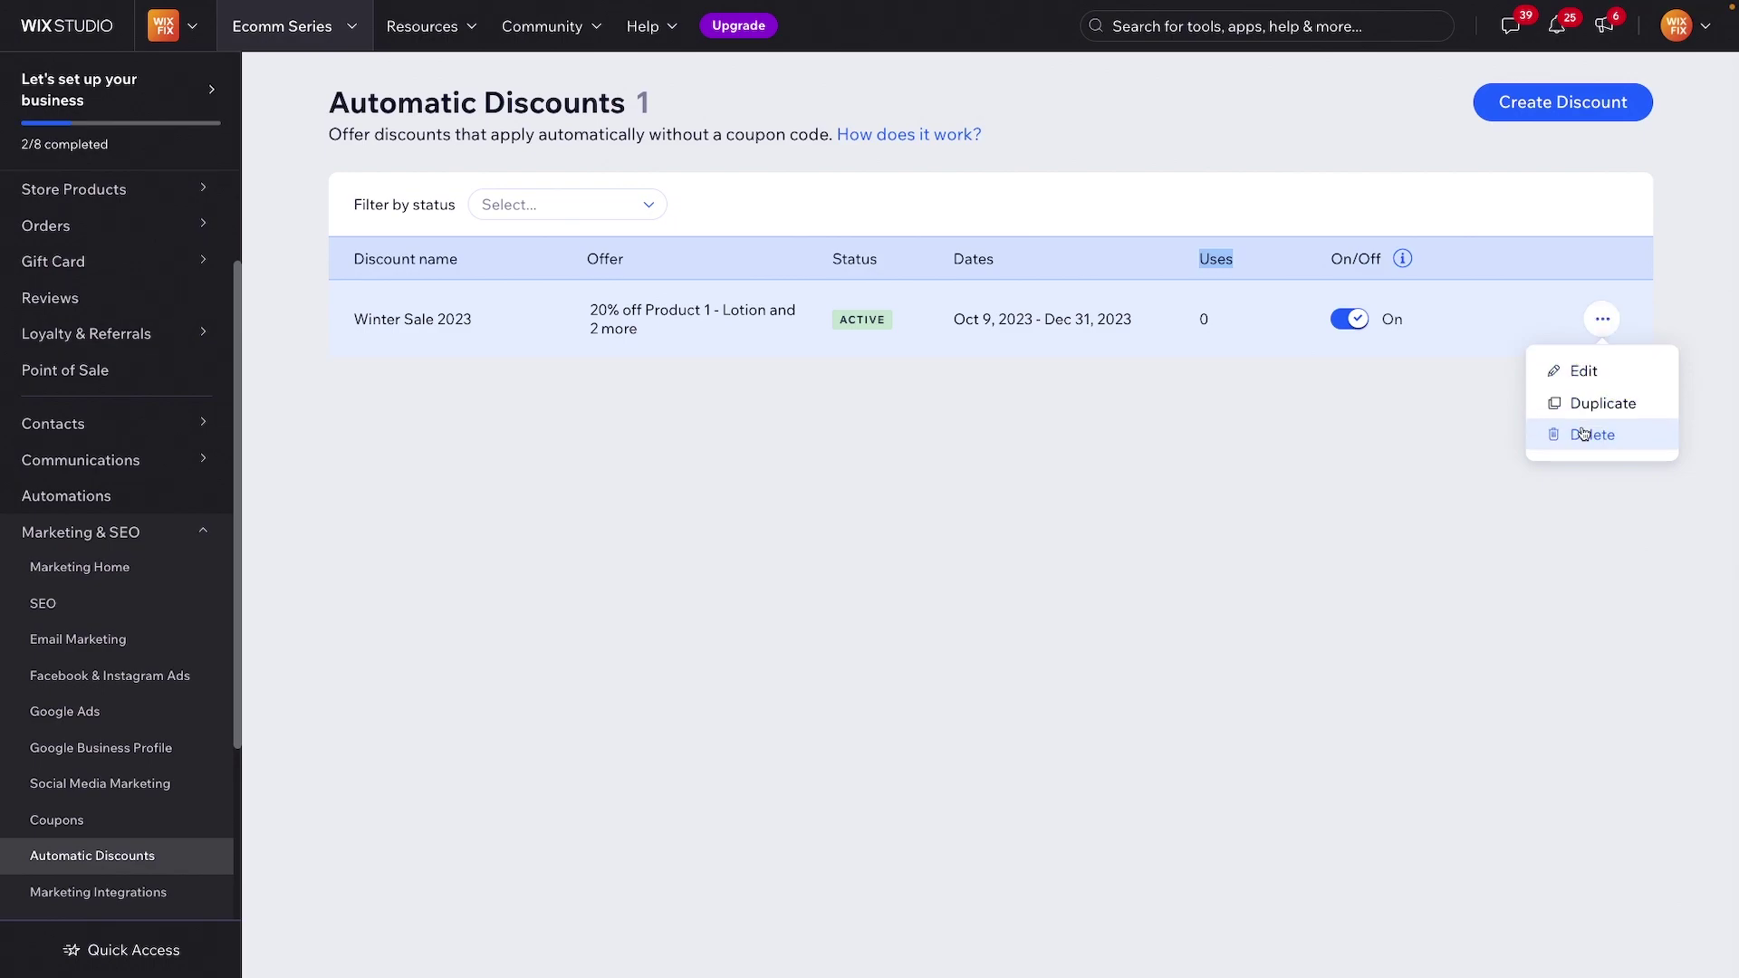
{"action": "left_click", "coordinate": [1317, 441]}
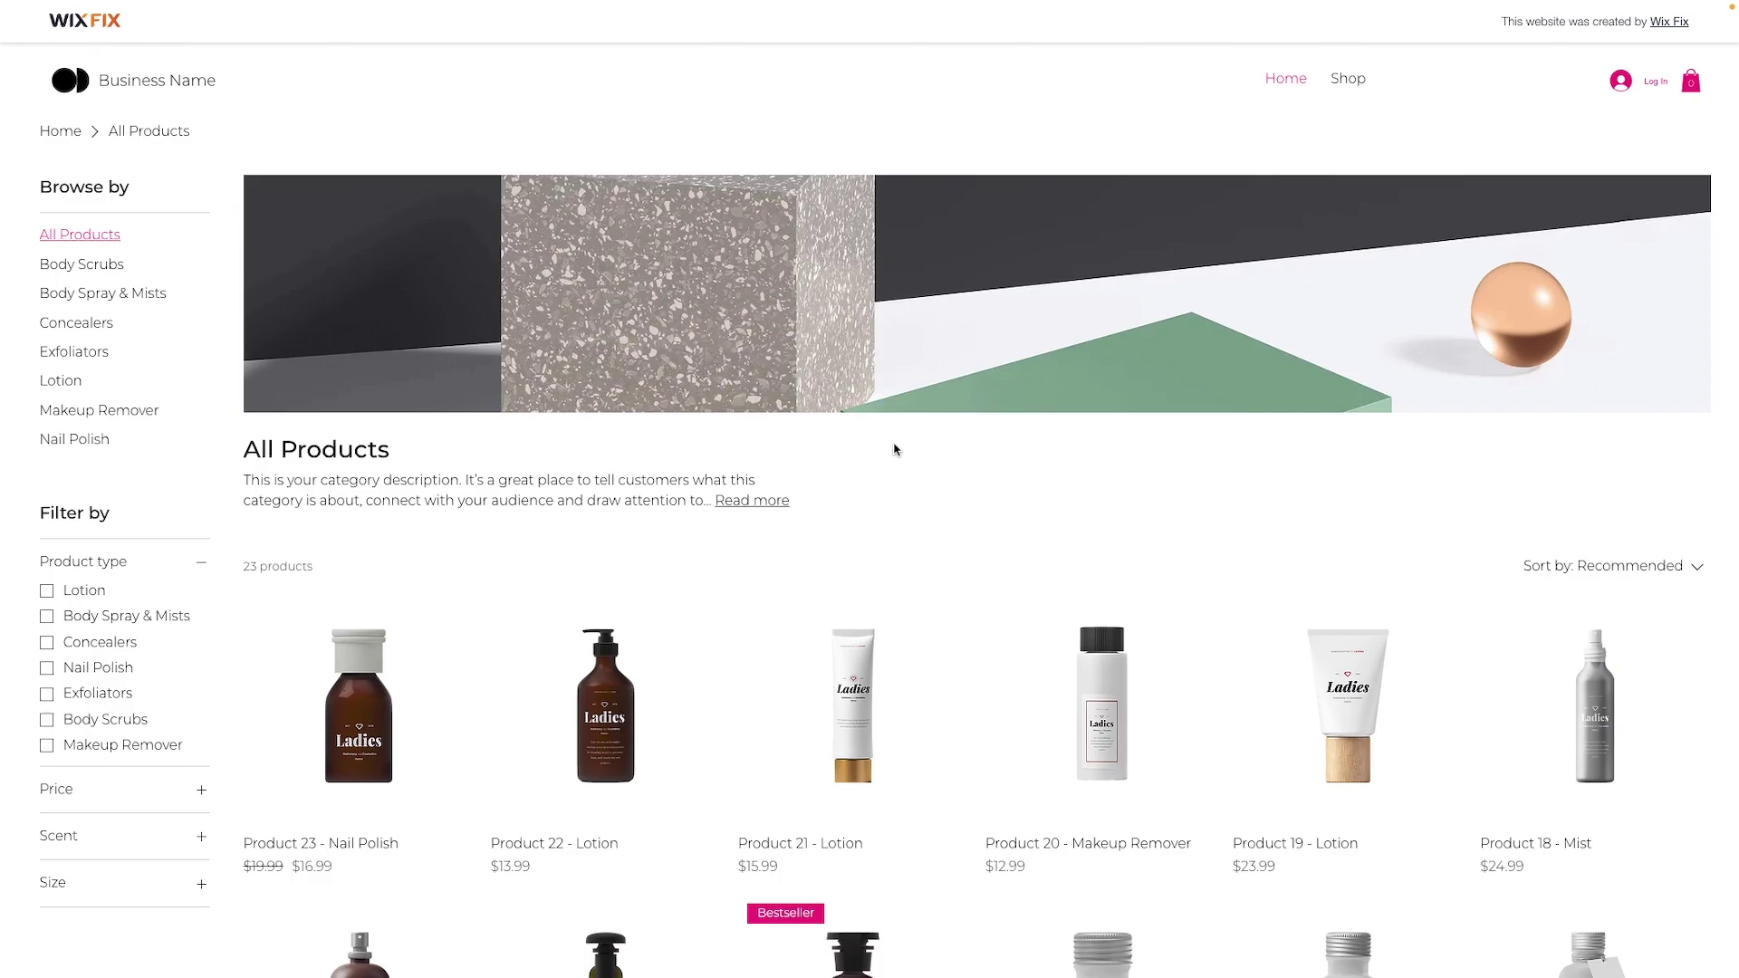
Step: Add Product 1 - Lotion in Lavender scent to the cart
{"action": "scroll", "coordinate": [894, 450], "scroll_direction": "down", "scroll_amount": 10}
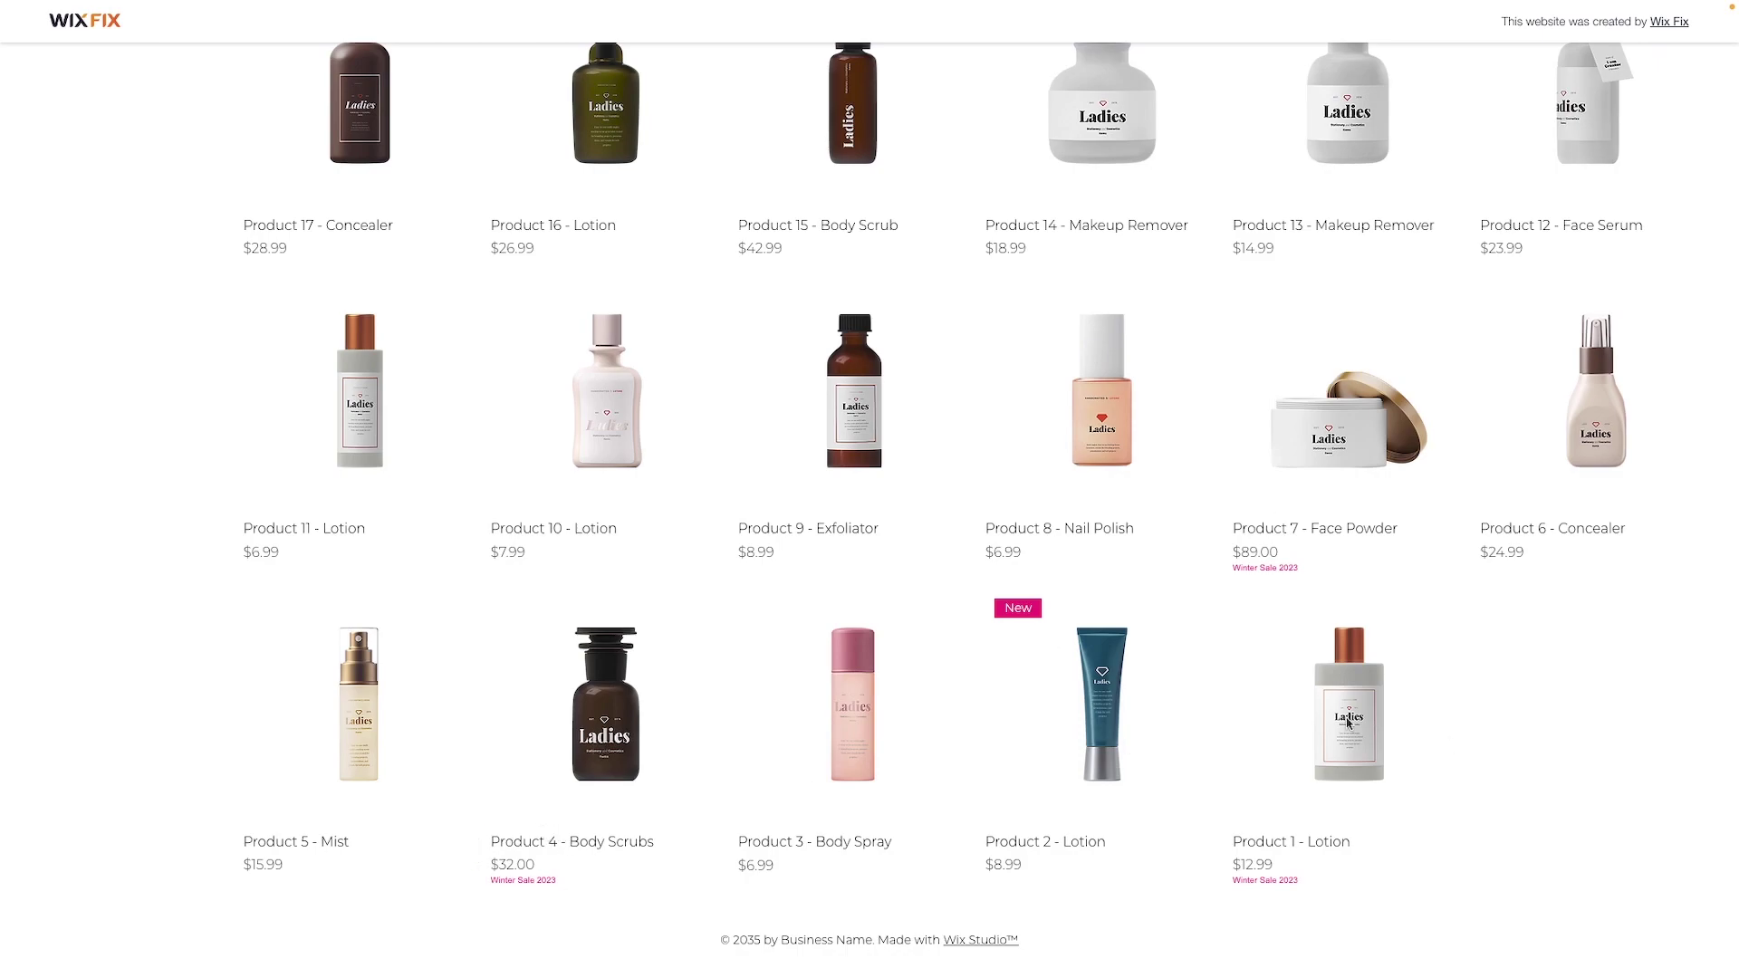
{"action": "left_click", "coordinate": [1287, 729]}
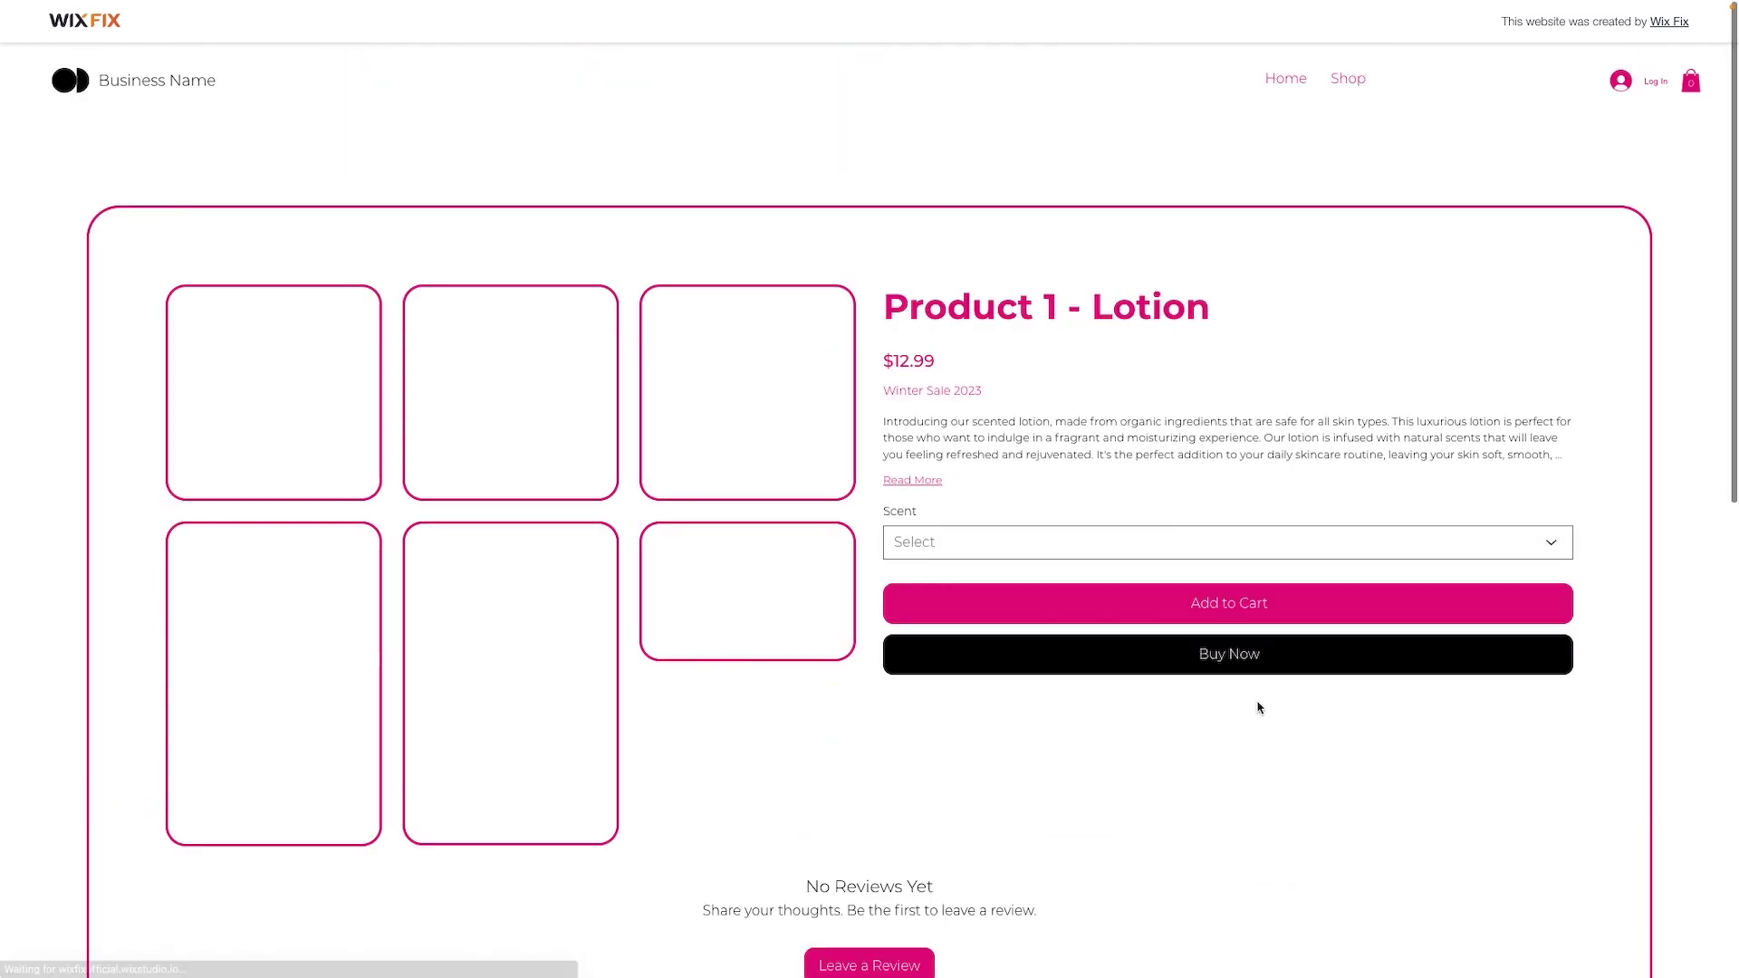
{"action": "left_click", "coordinate": [973, 550]}
{"action": "left_click", "coordinate": [968, 579]}
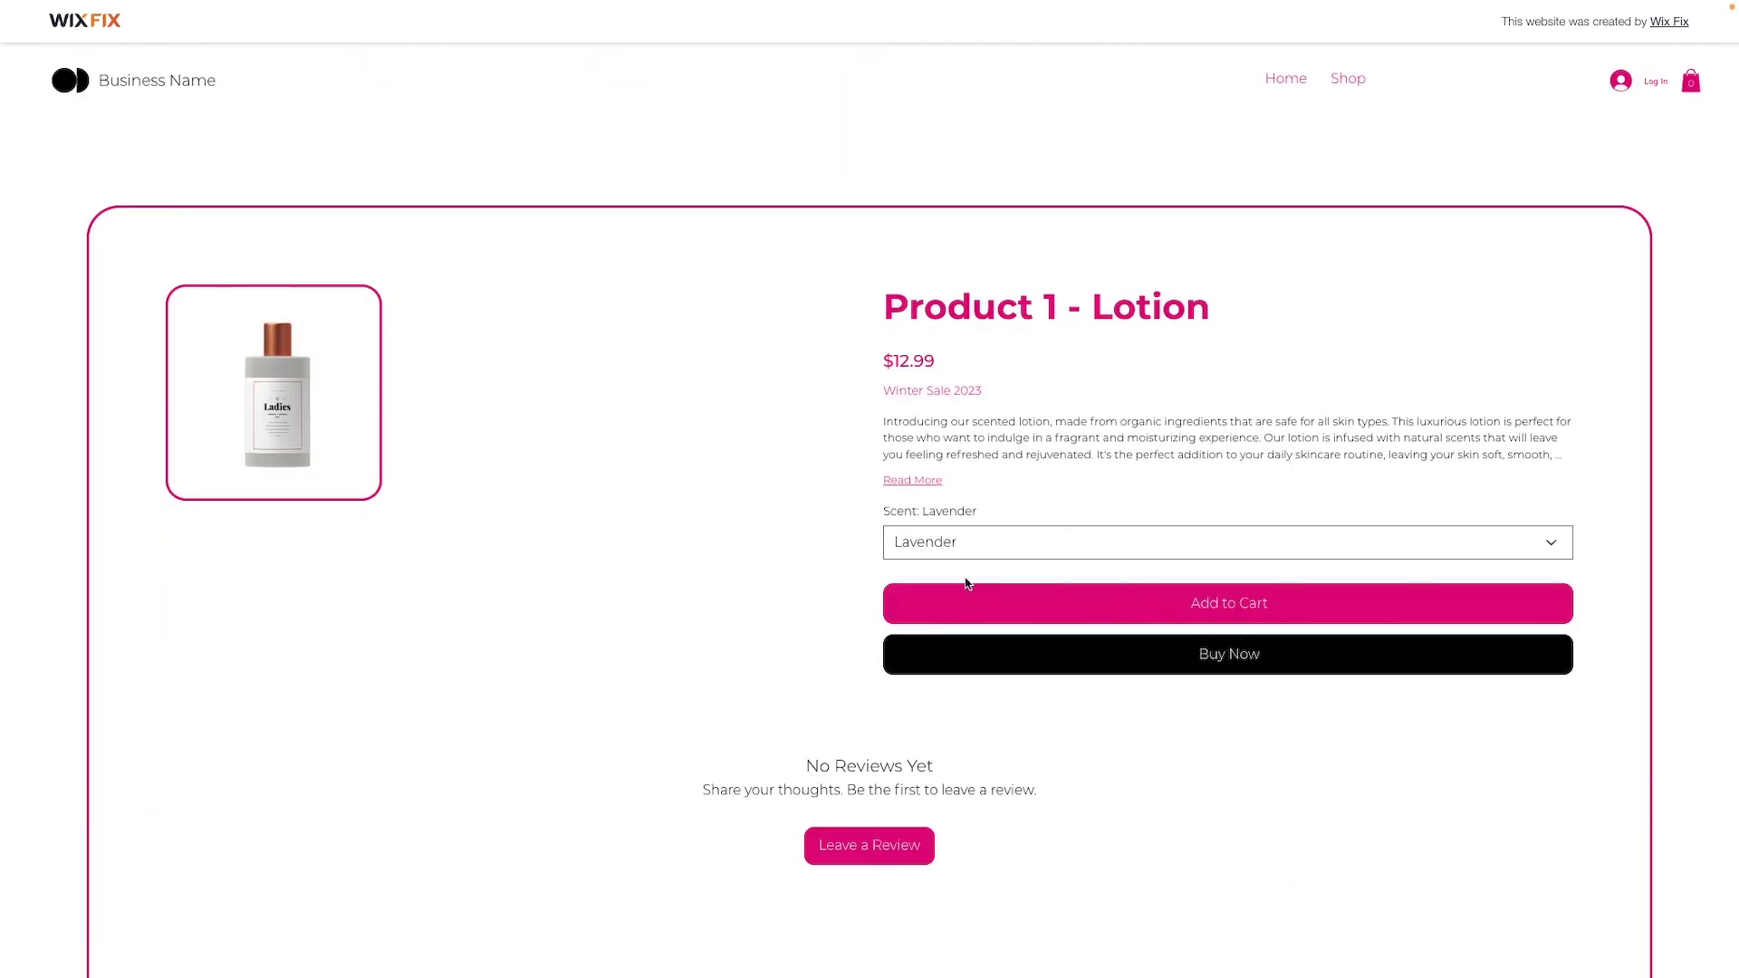
{"action": "left_click", "coordinate": [1134, 610]}
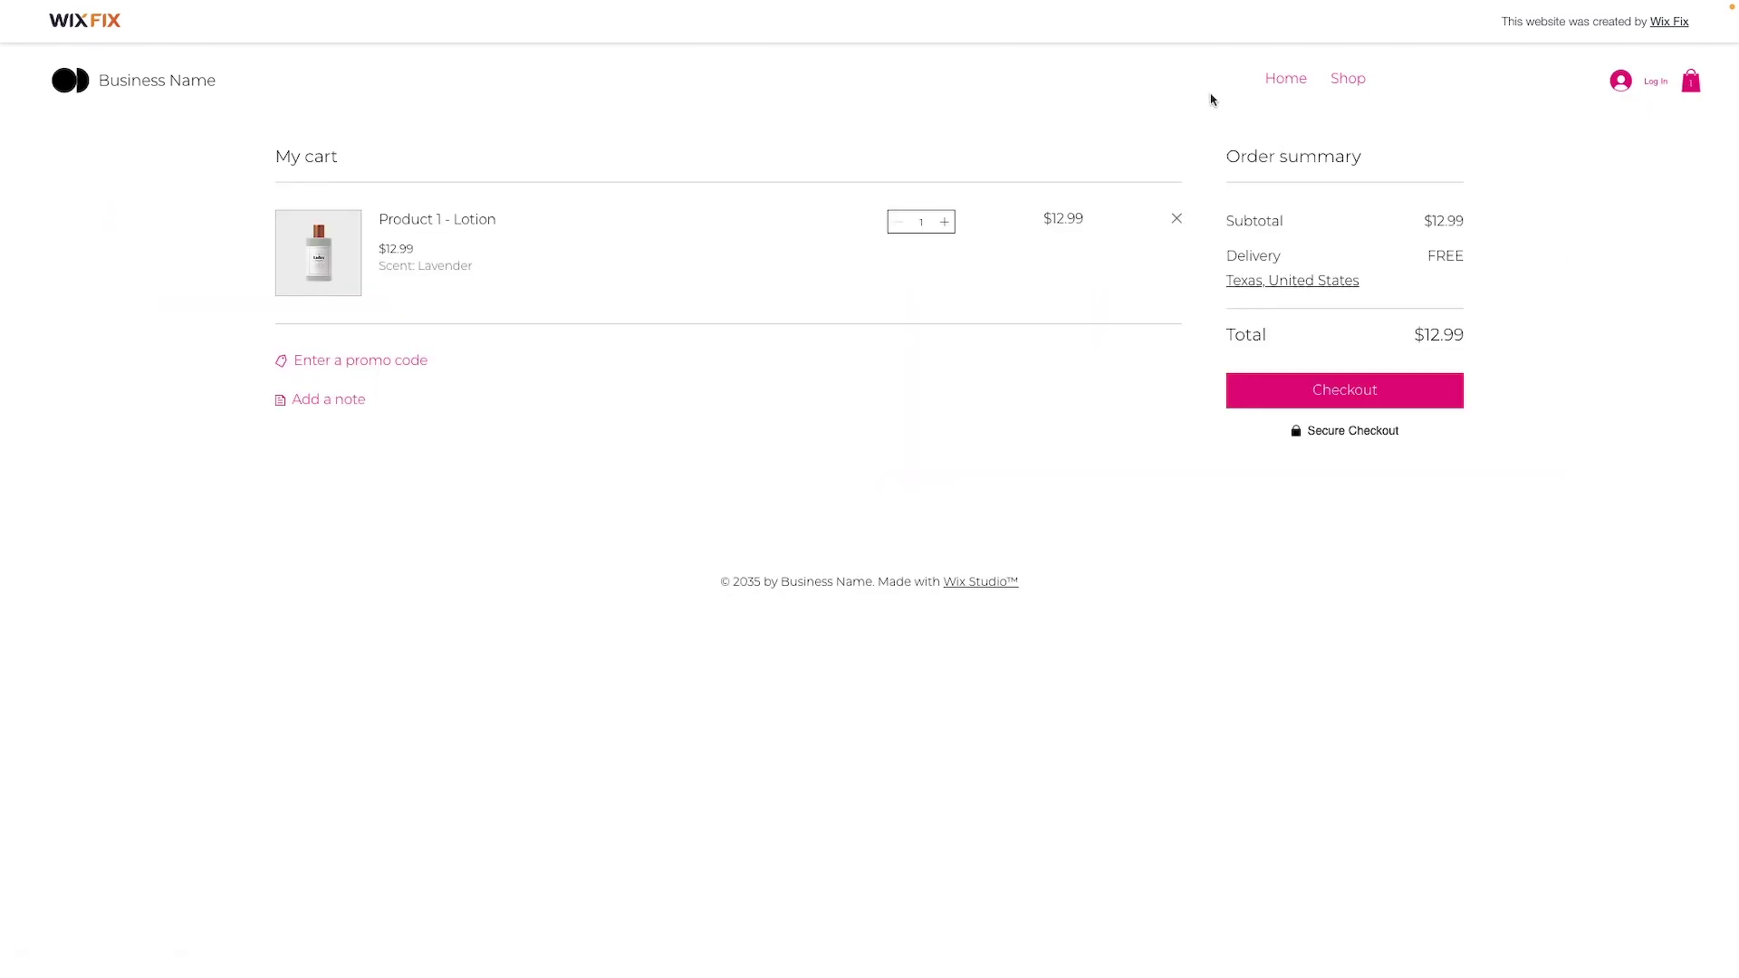
Step: Add Product 4 - Body Scrubs to the cart from the All Products listing
{"action": "left_click", "coordinate": [1345, 79]}
{"action": "scroll", "coordinate": [1051, 541], "scroll_direction": "down", "scroll_amount": 2}
{"action": "scroll", "coordinate": [1051, 542], "scroll_direction": "down", "scroll_amount": 8}
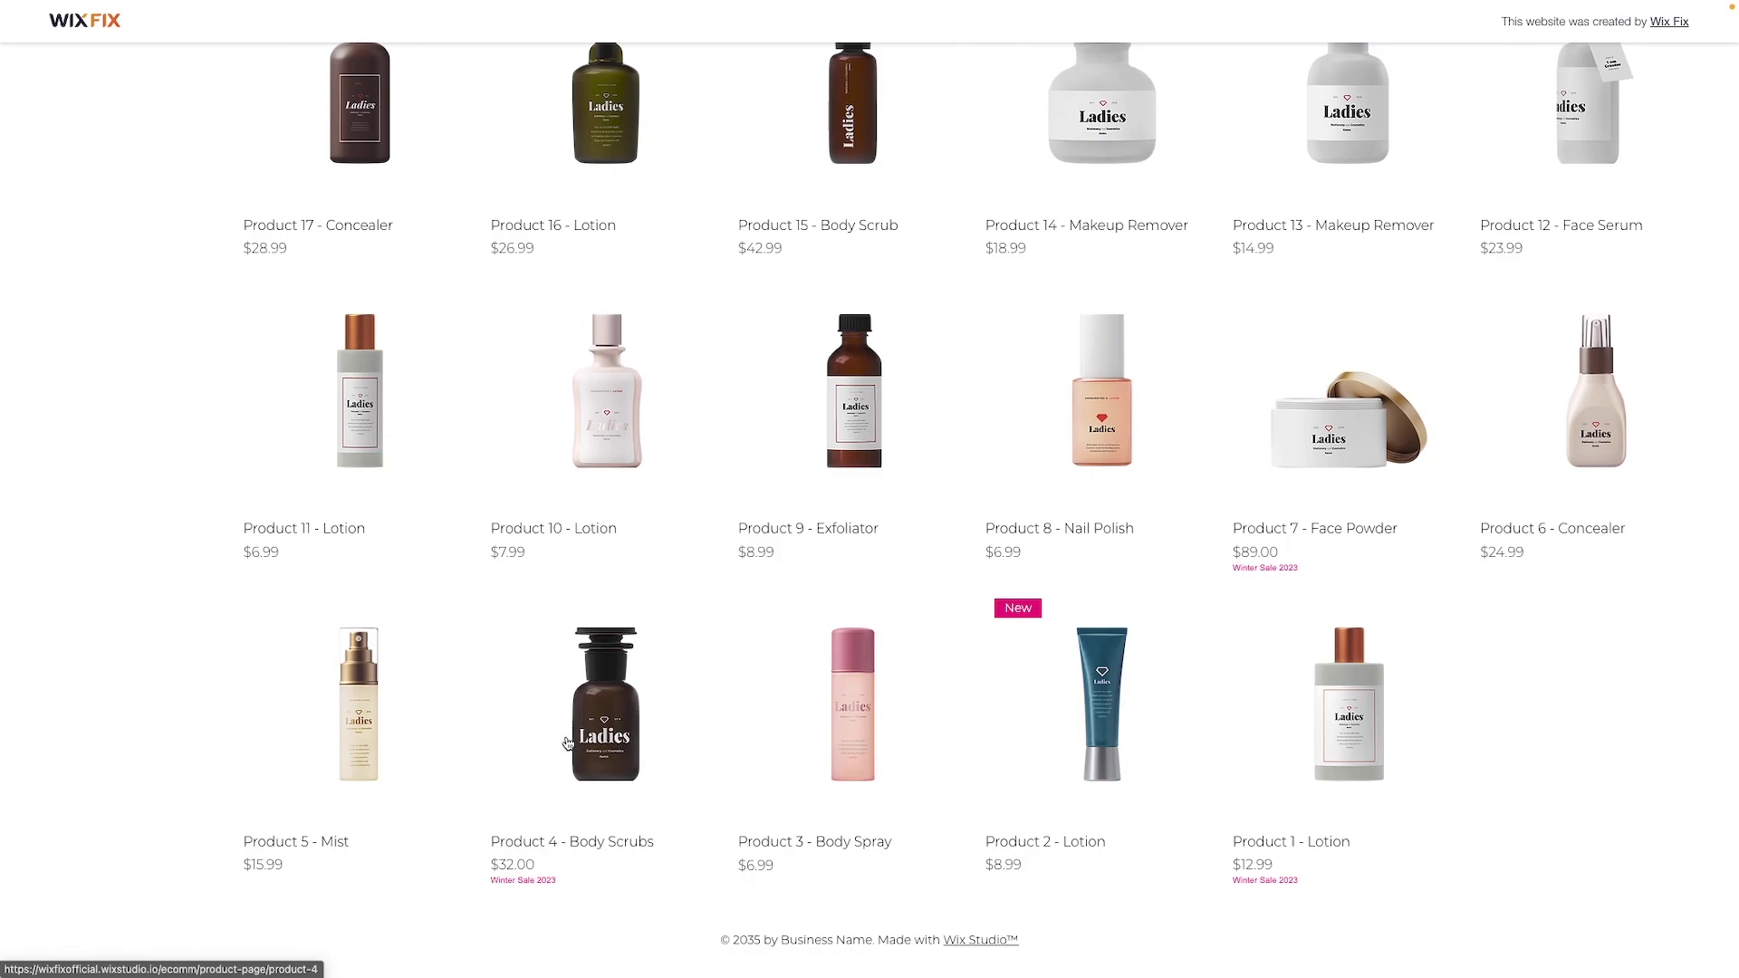
{"action": "left_click", "coordinate": [568, 744]}
{"action": "left_click", "coordinate": [1272, 537]}
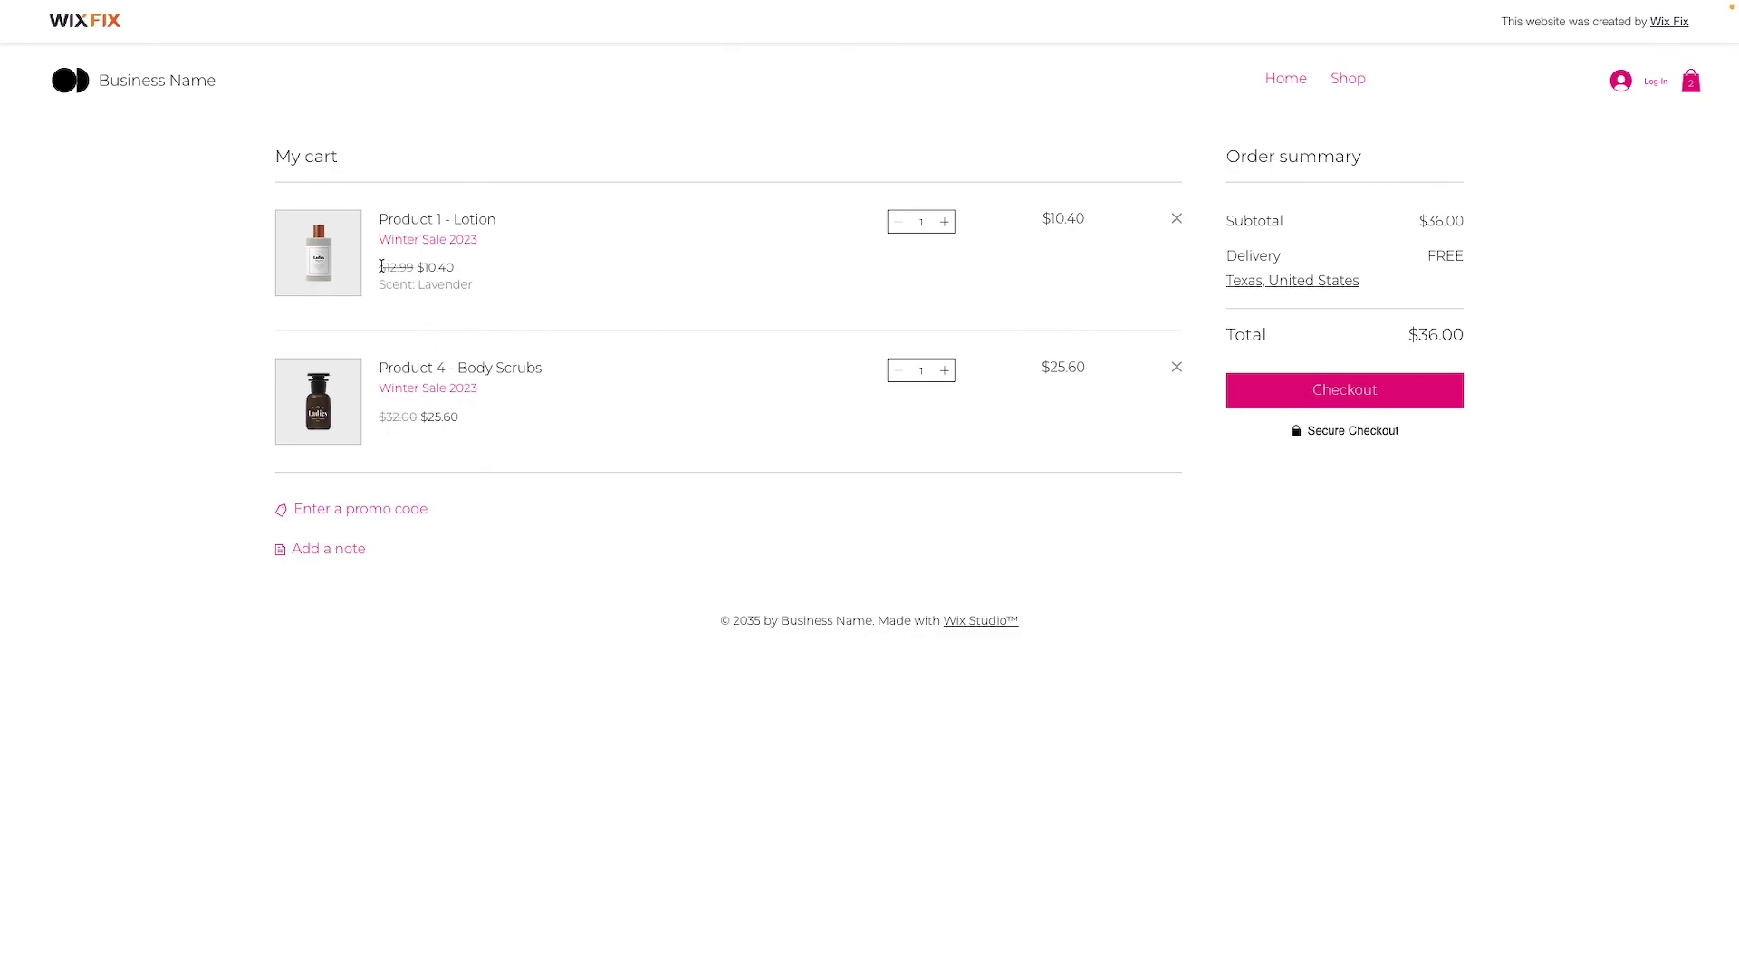
Step: Check the $10.40 and $25.60 sale prices, try coupon WinterSale23, then return to Shop
{"action": "left_click_drag", "start_coordinate": [381, 266], "coordinate": [466, 269]}
{"action": "left_click_drag", "start_coordinate": [381, 420], "coordinate": [465, 423]}
{"action": "left_click", "coordinate": [399, 512]}
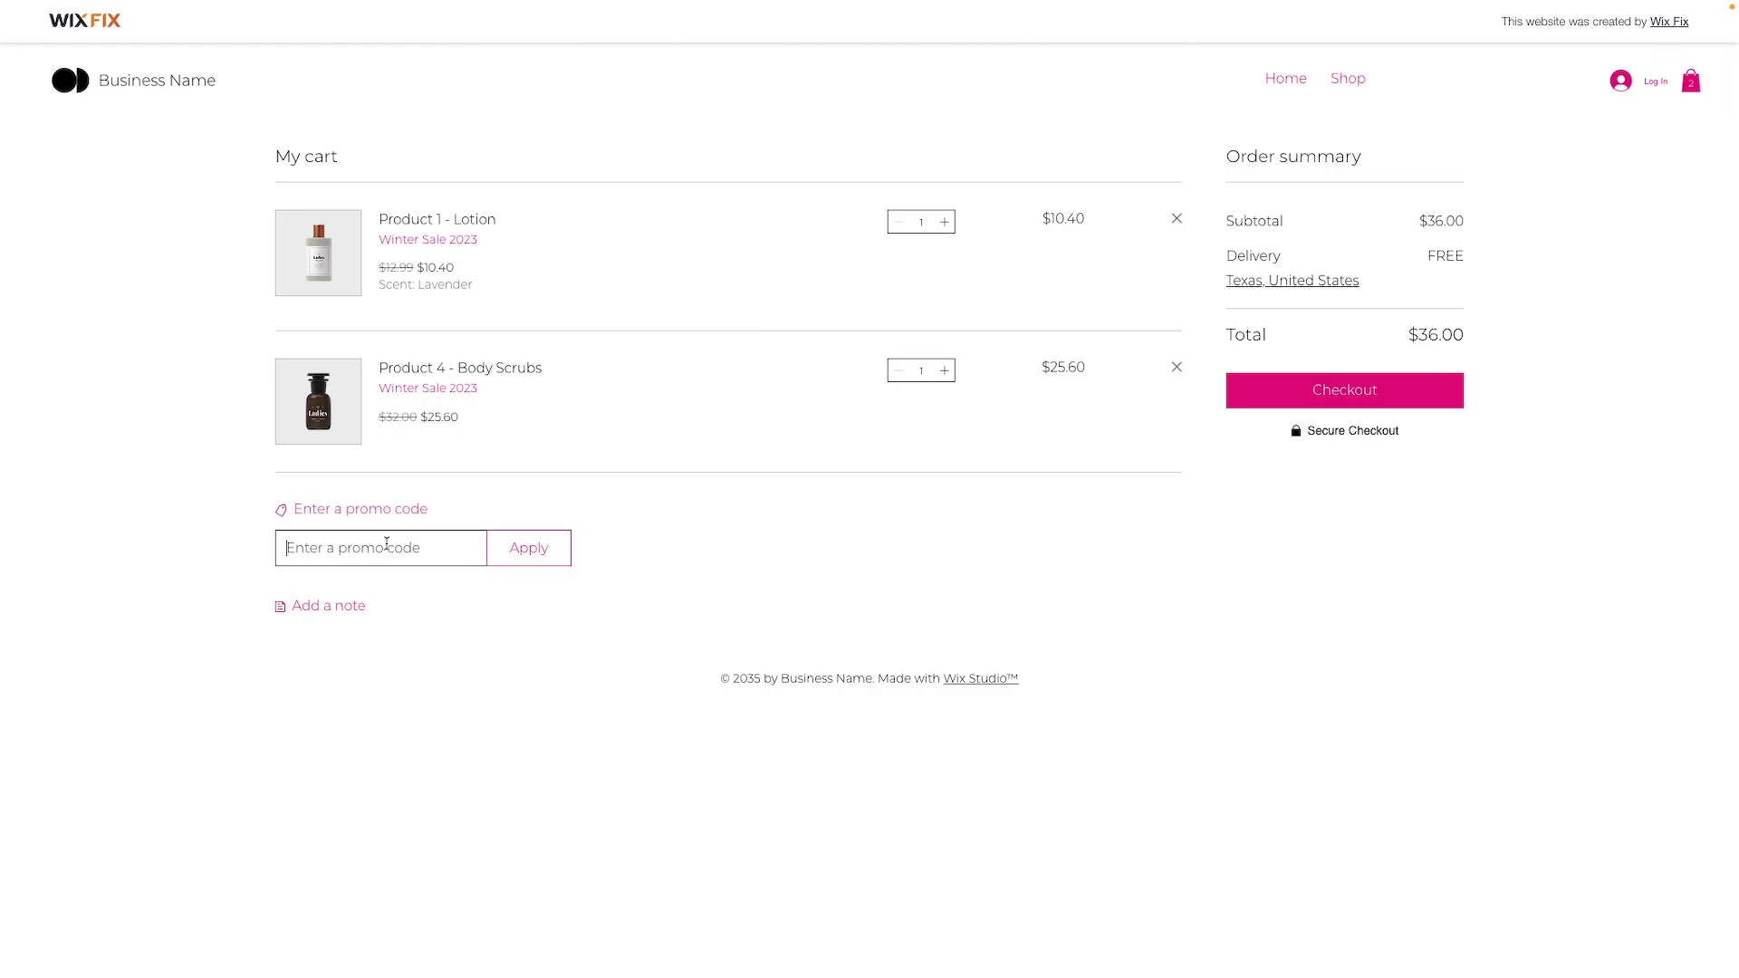
{"action": "type", "text": "WinterSale23"}
{"action": "left_click", "coordinate": [545, 559]}
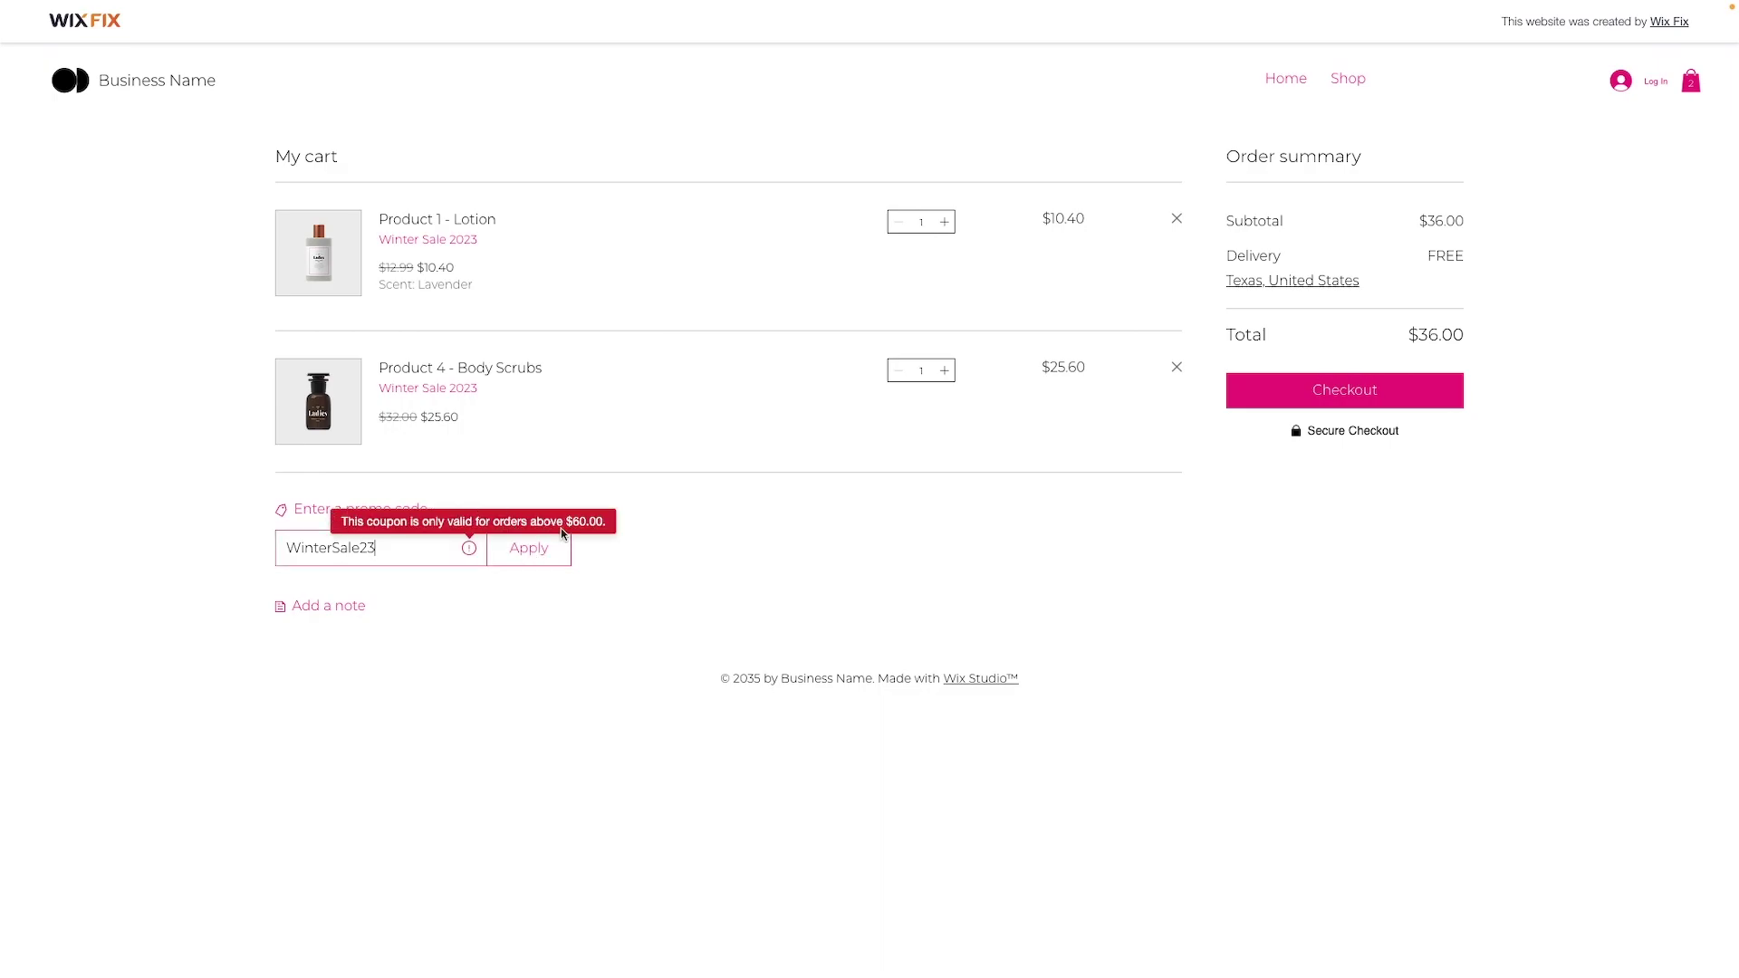
{"action": "left_click_drag", "start_coordinate": [573, 523], "coordinate": [626, 525]}
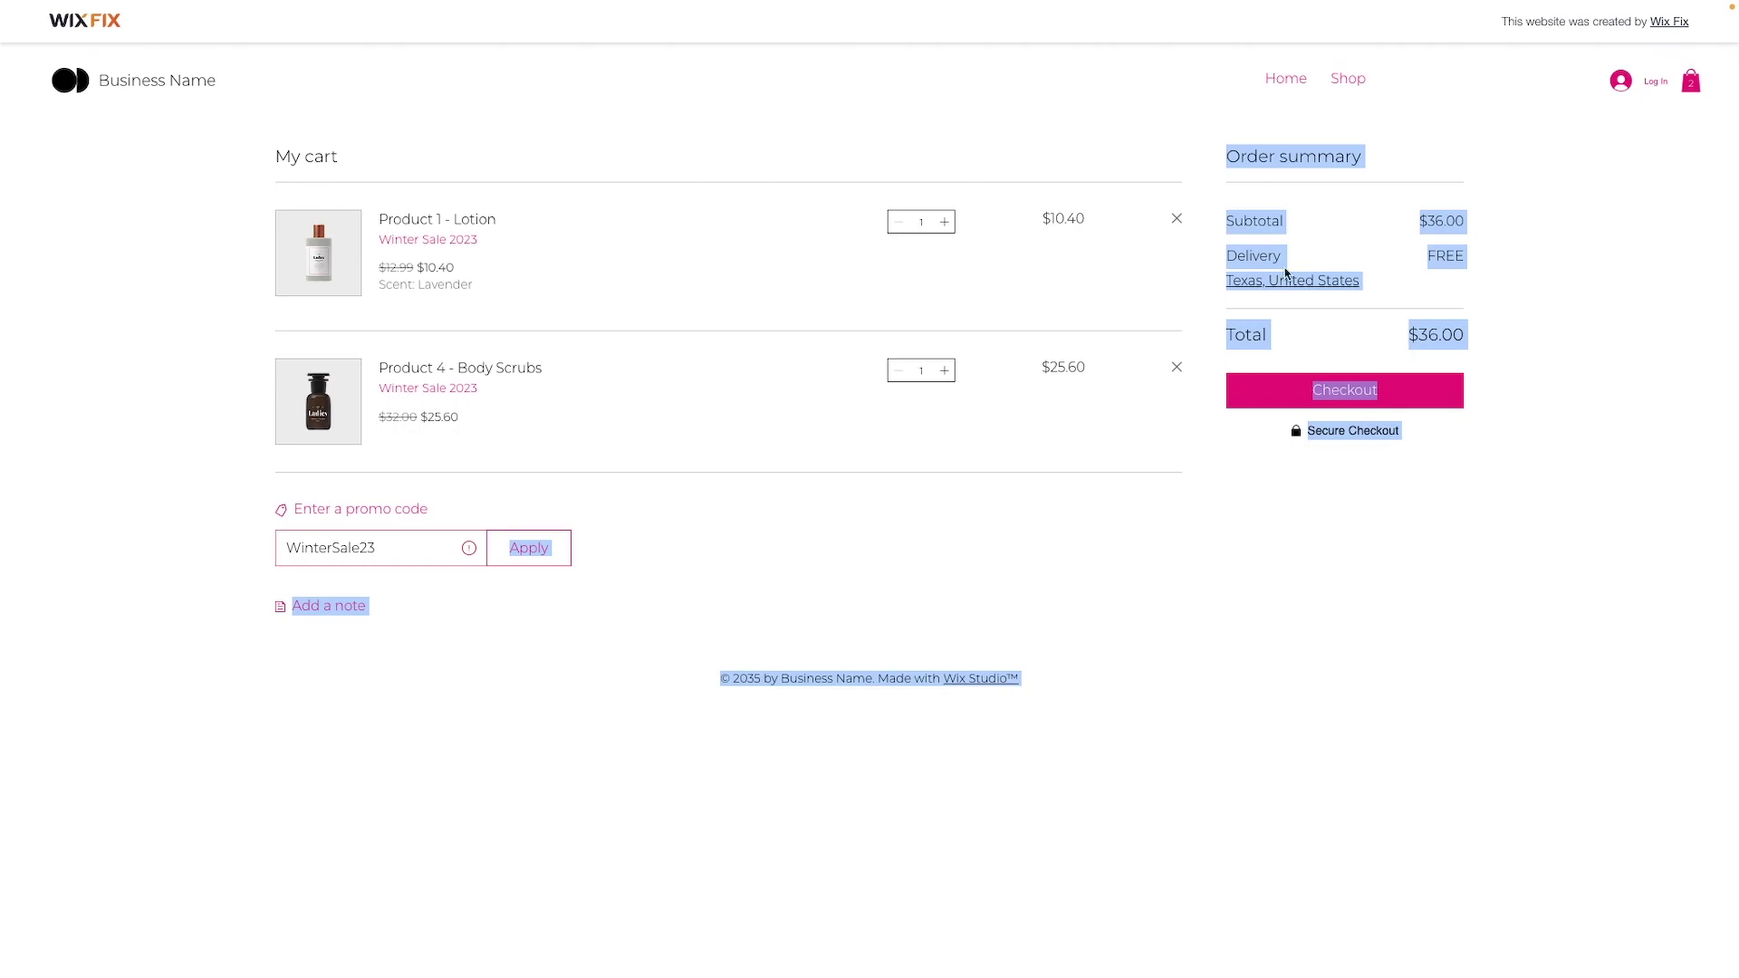
{"action": "left_click", "coordinate": [1349, 78]}
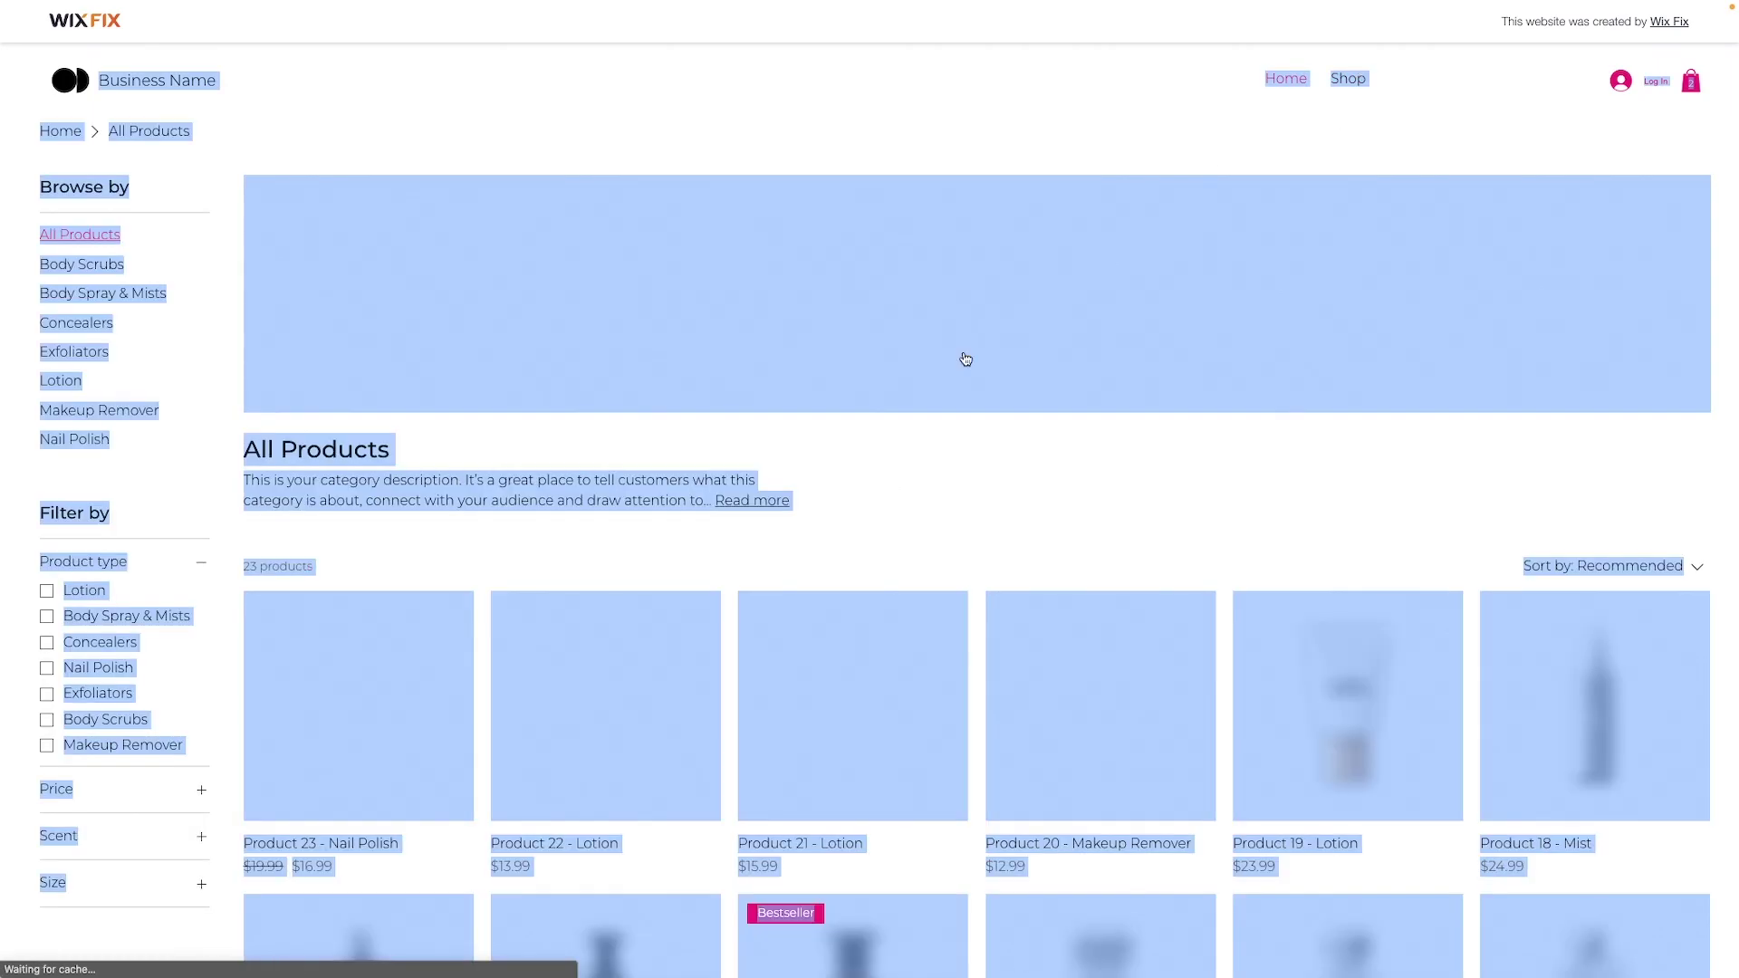
{"action": "scroll", "coordinate": [905, 486], "scroll_direction": "down", "scroll_amount": 6}
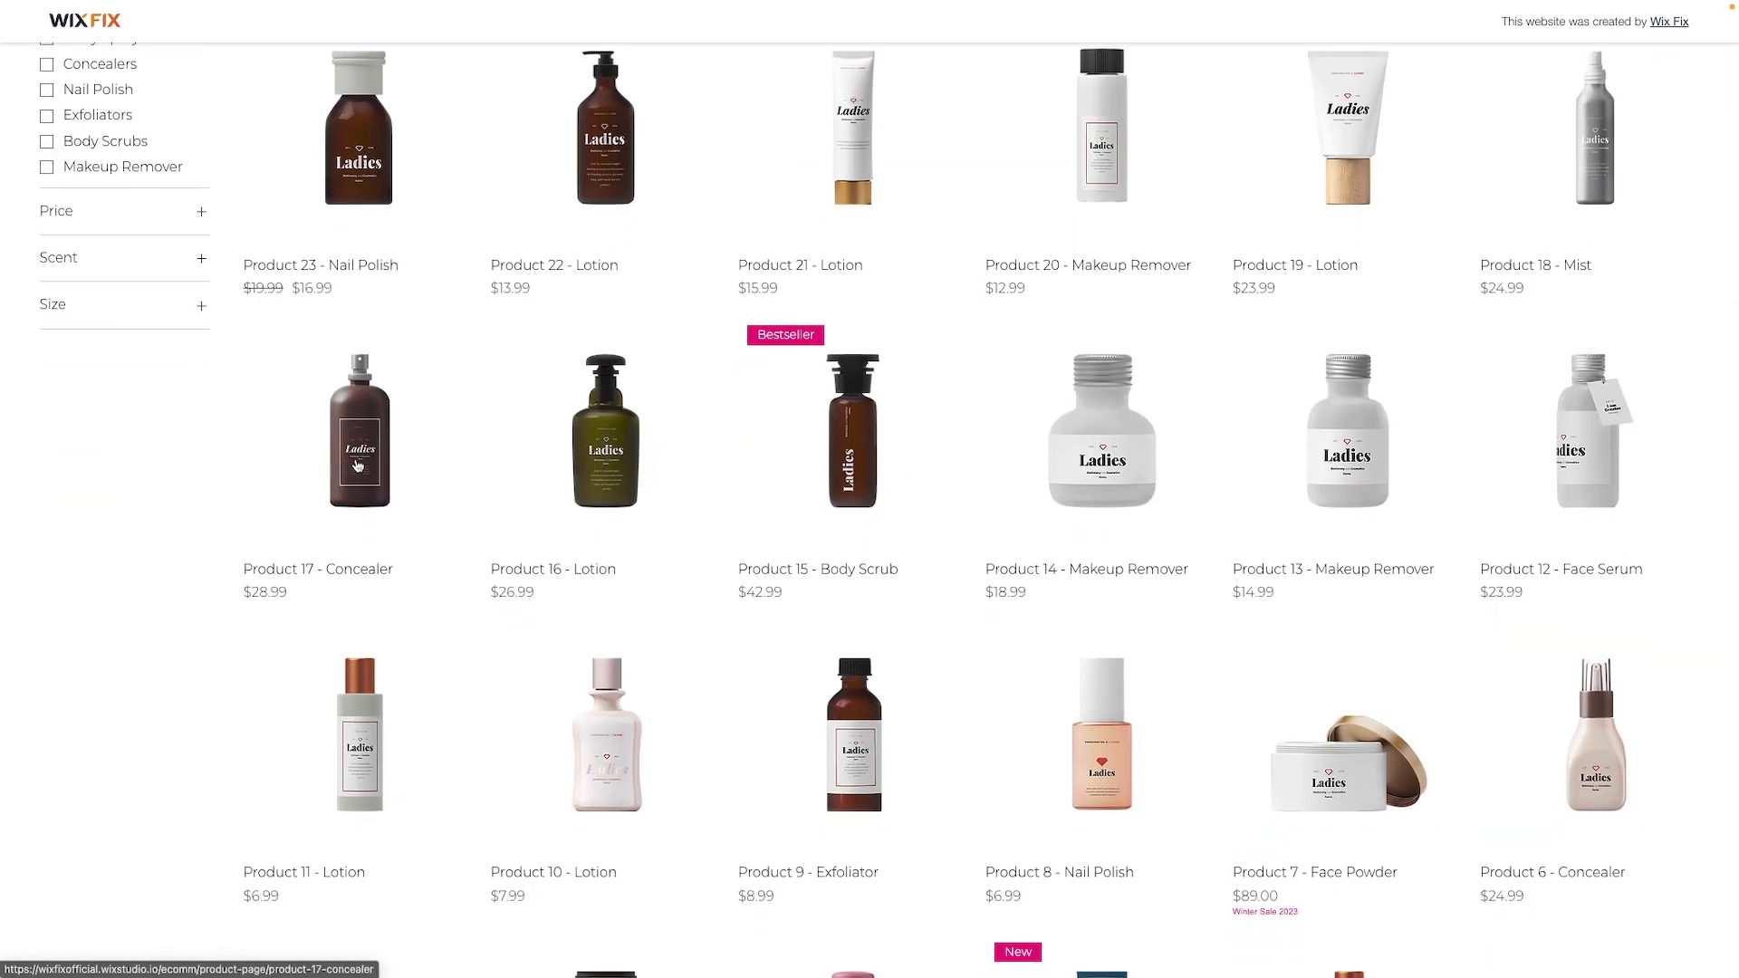
Step: Add Product 17 - Concealer and Product 16 - Lotion to the cart
{"action": "left_click", "coordinate": [357, 467]}
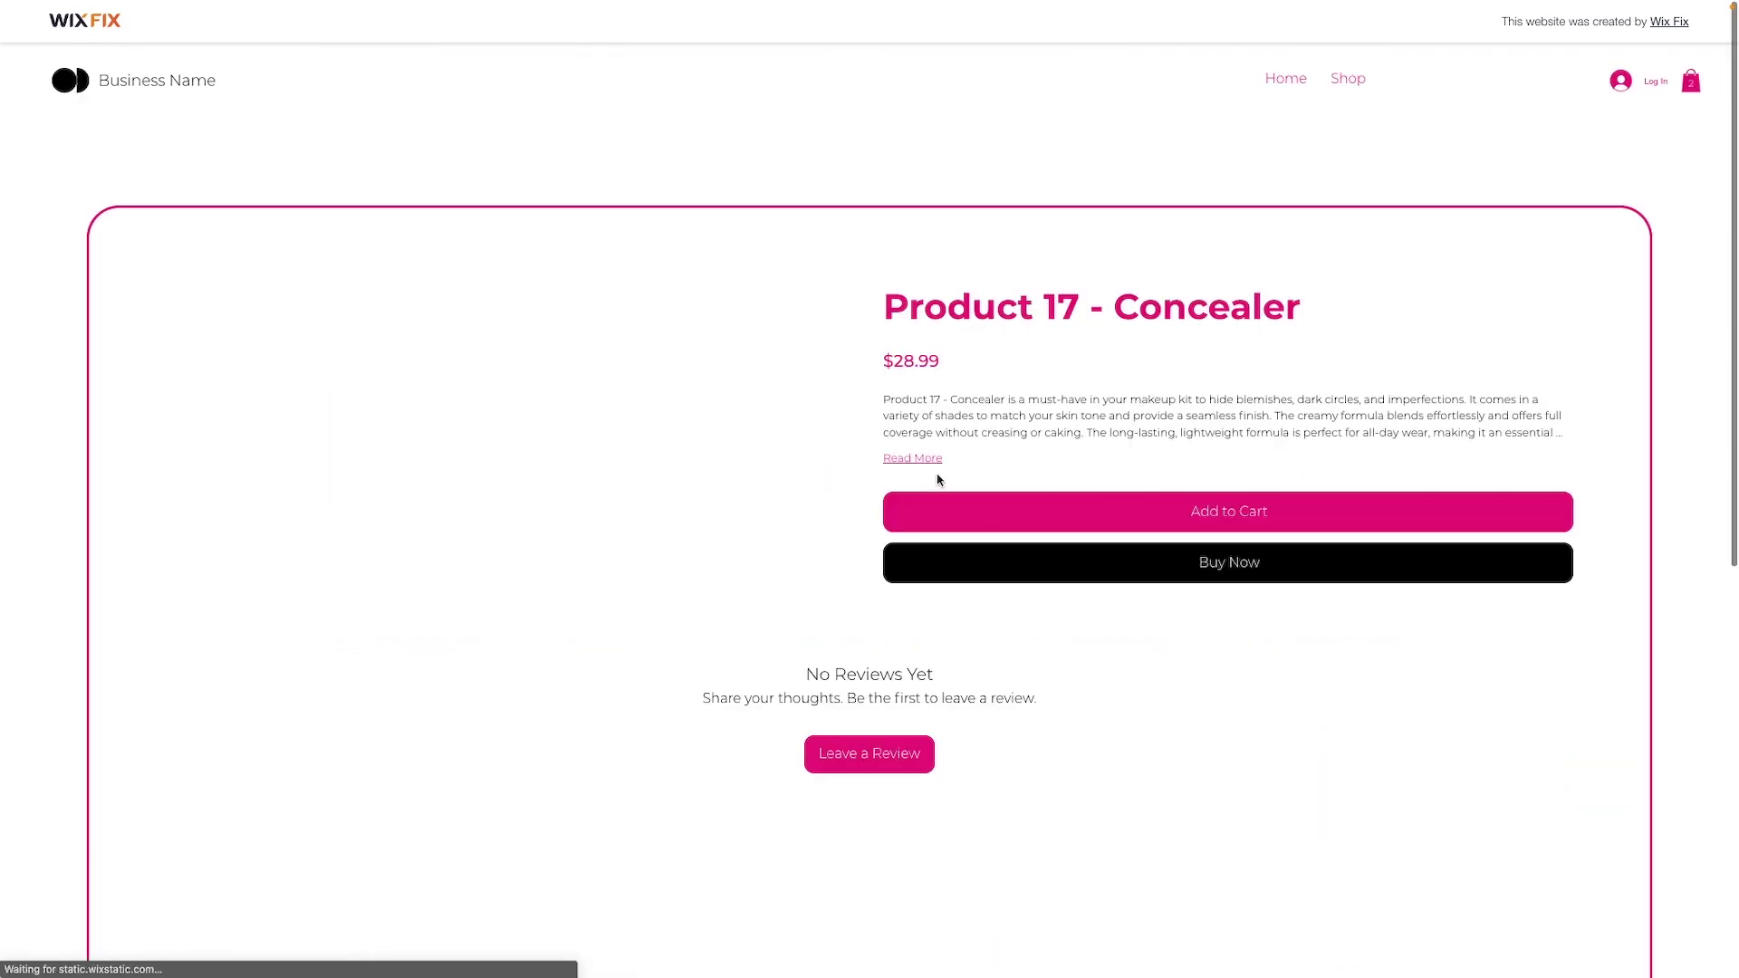
{"action": "left_click", "coordinate": [1263, 512]}
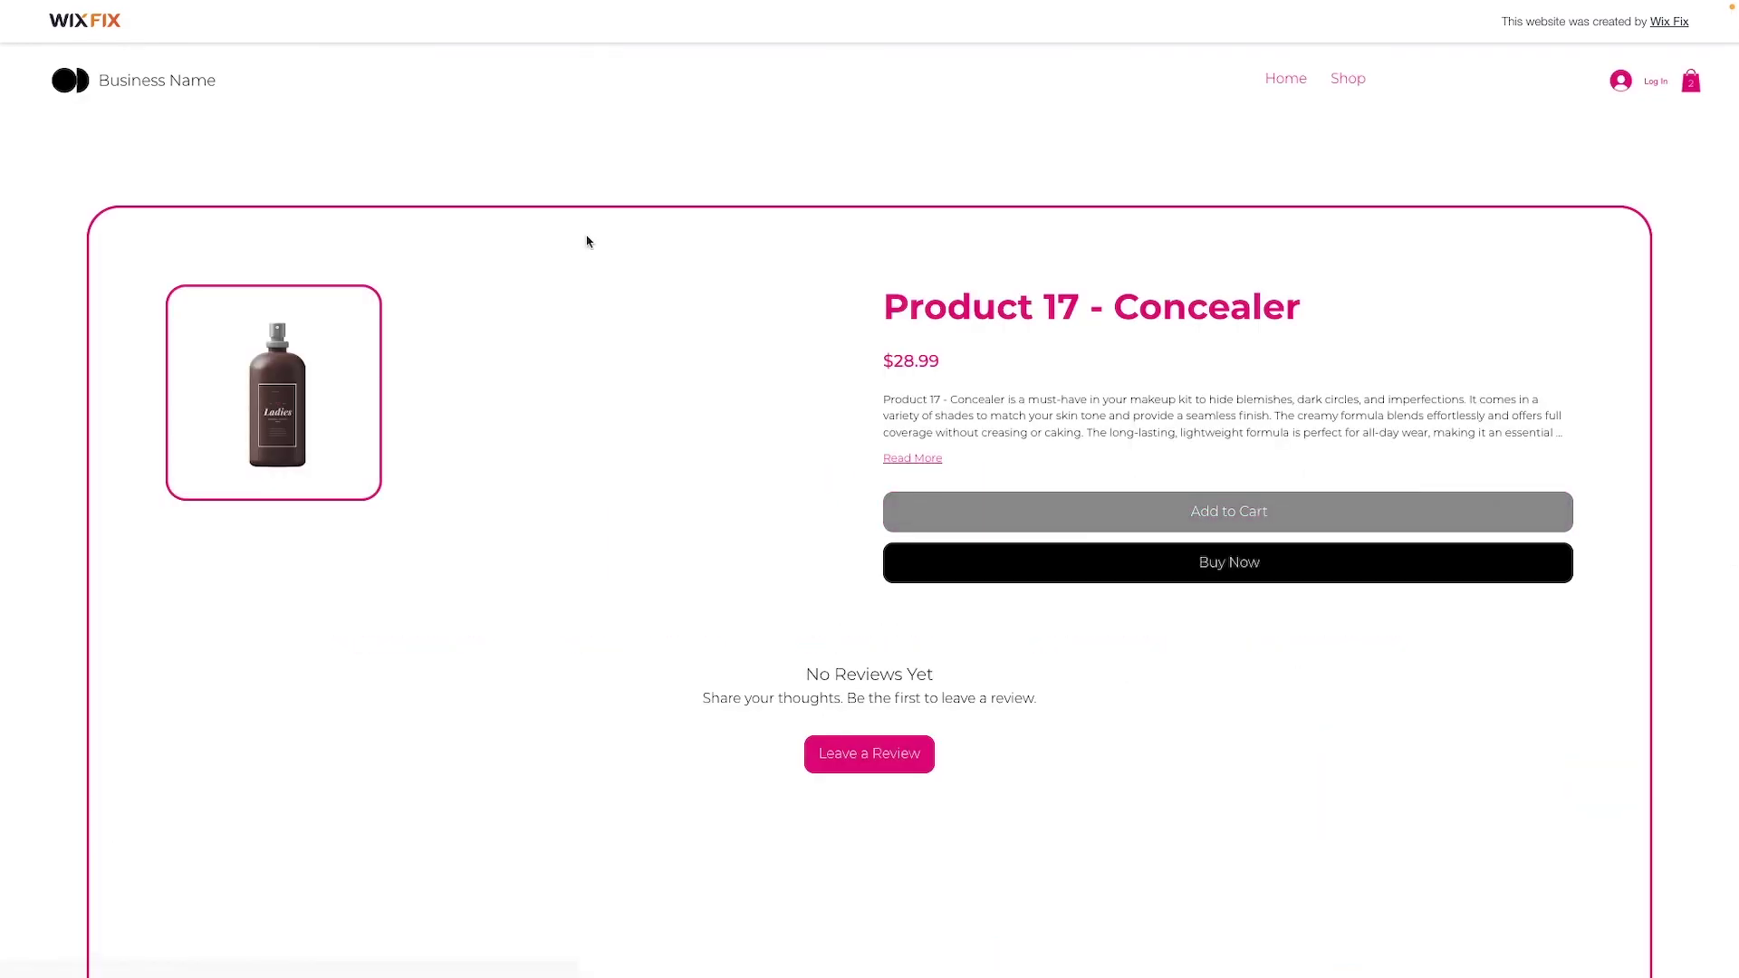
{"action": "key", "text": "alt+Left"}
{"action": "scroll", "coordinate": [668, 700], "scroll_direction": "down", "scroll_amount": 1}
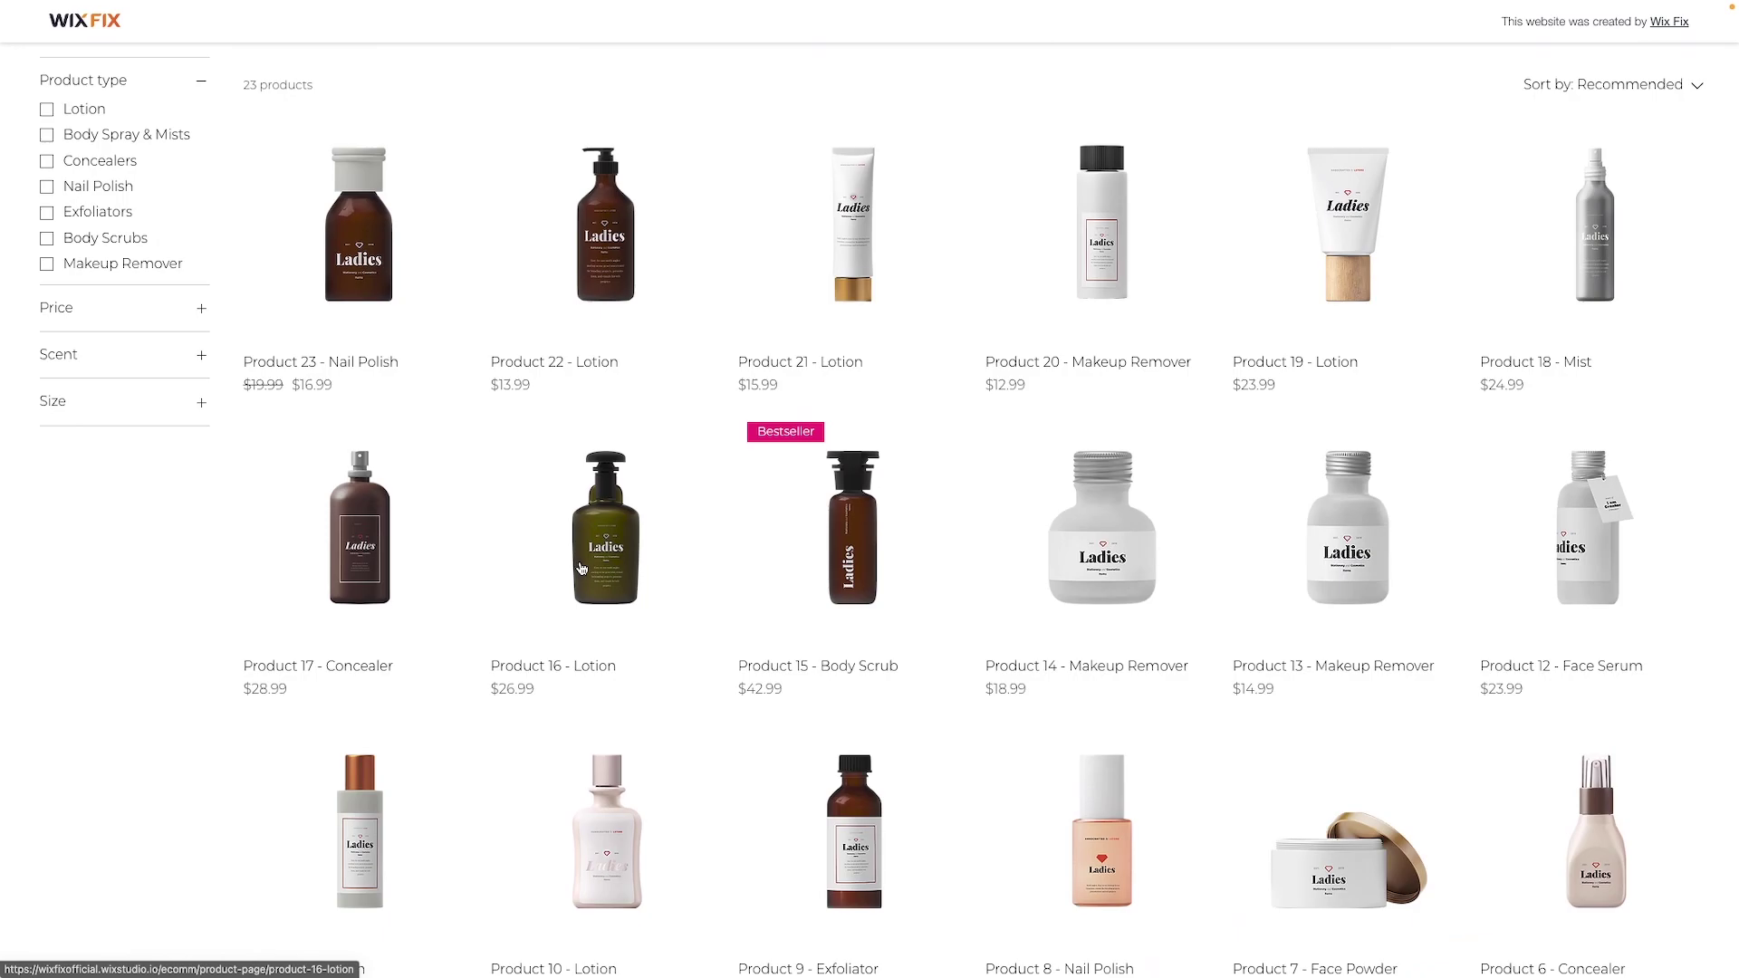
{"action": "left_click", "coordinate": [580, 568]}
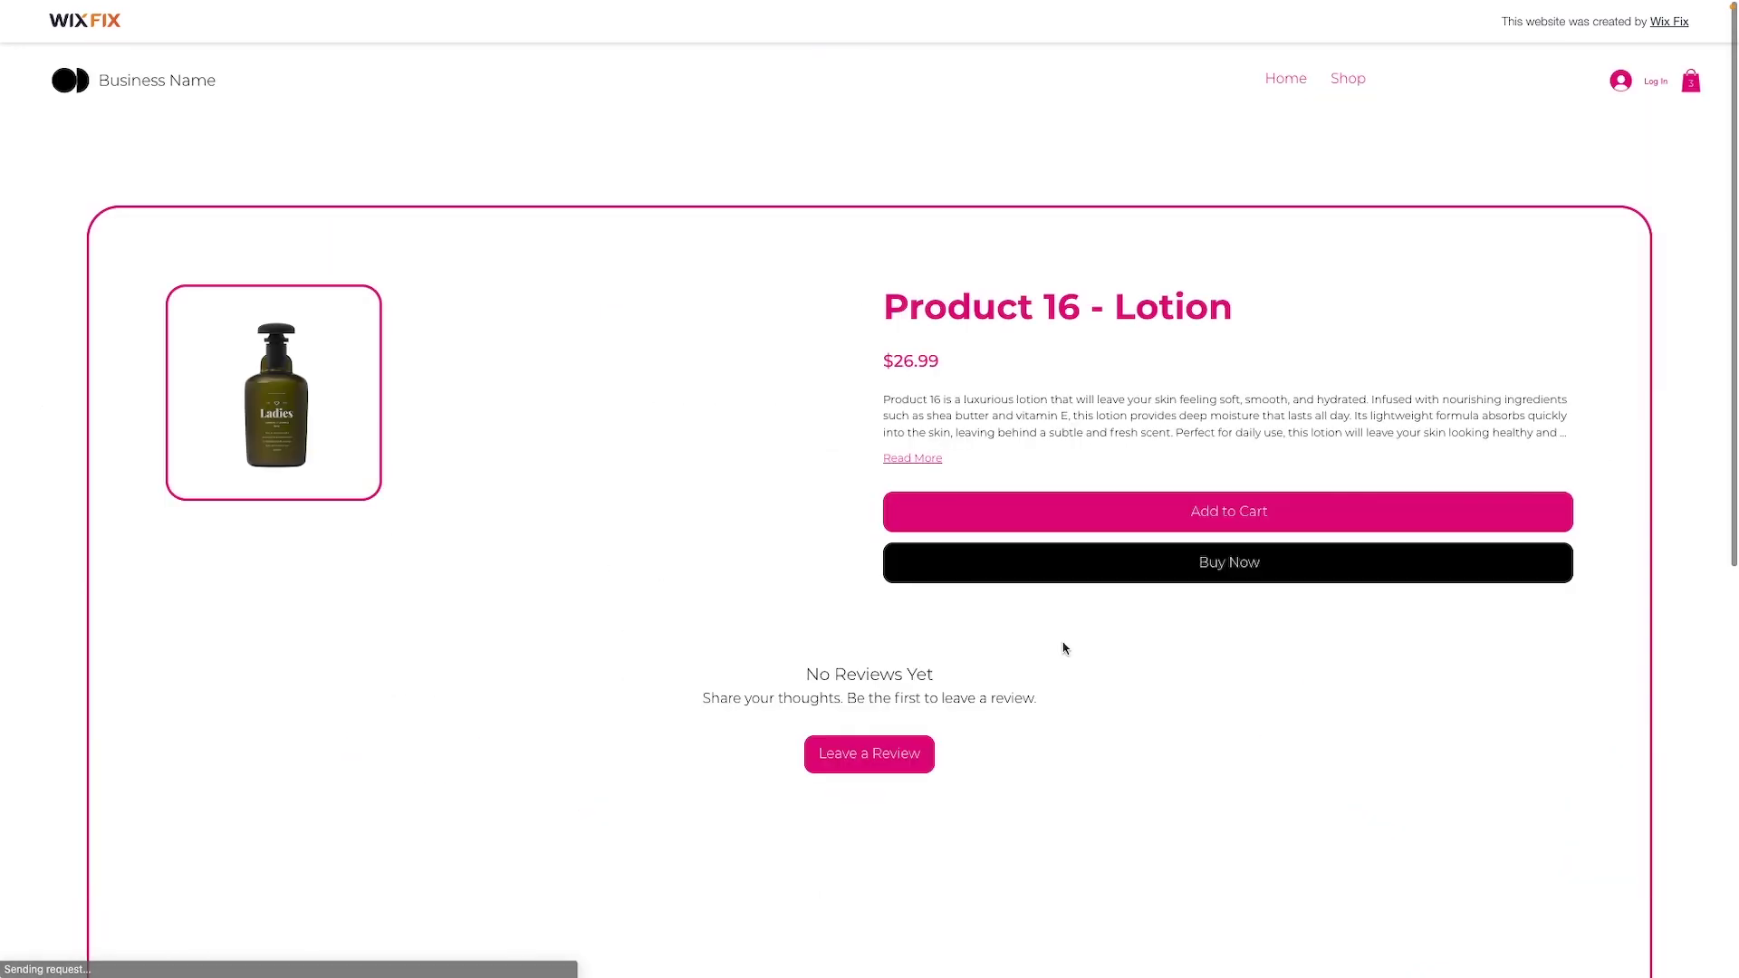
{"action": "left_click", "coordinate": [1099, 514]}
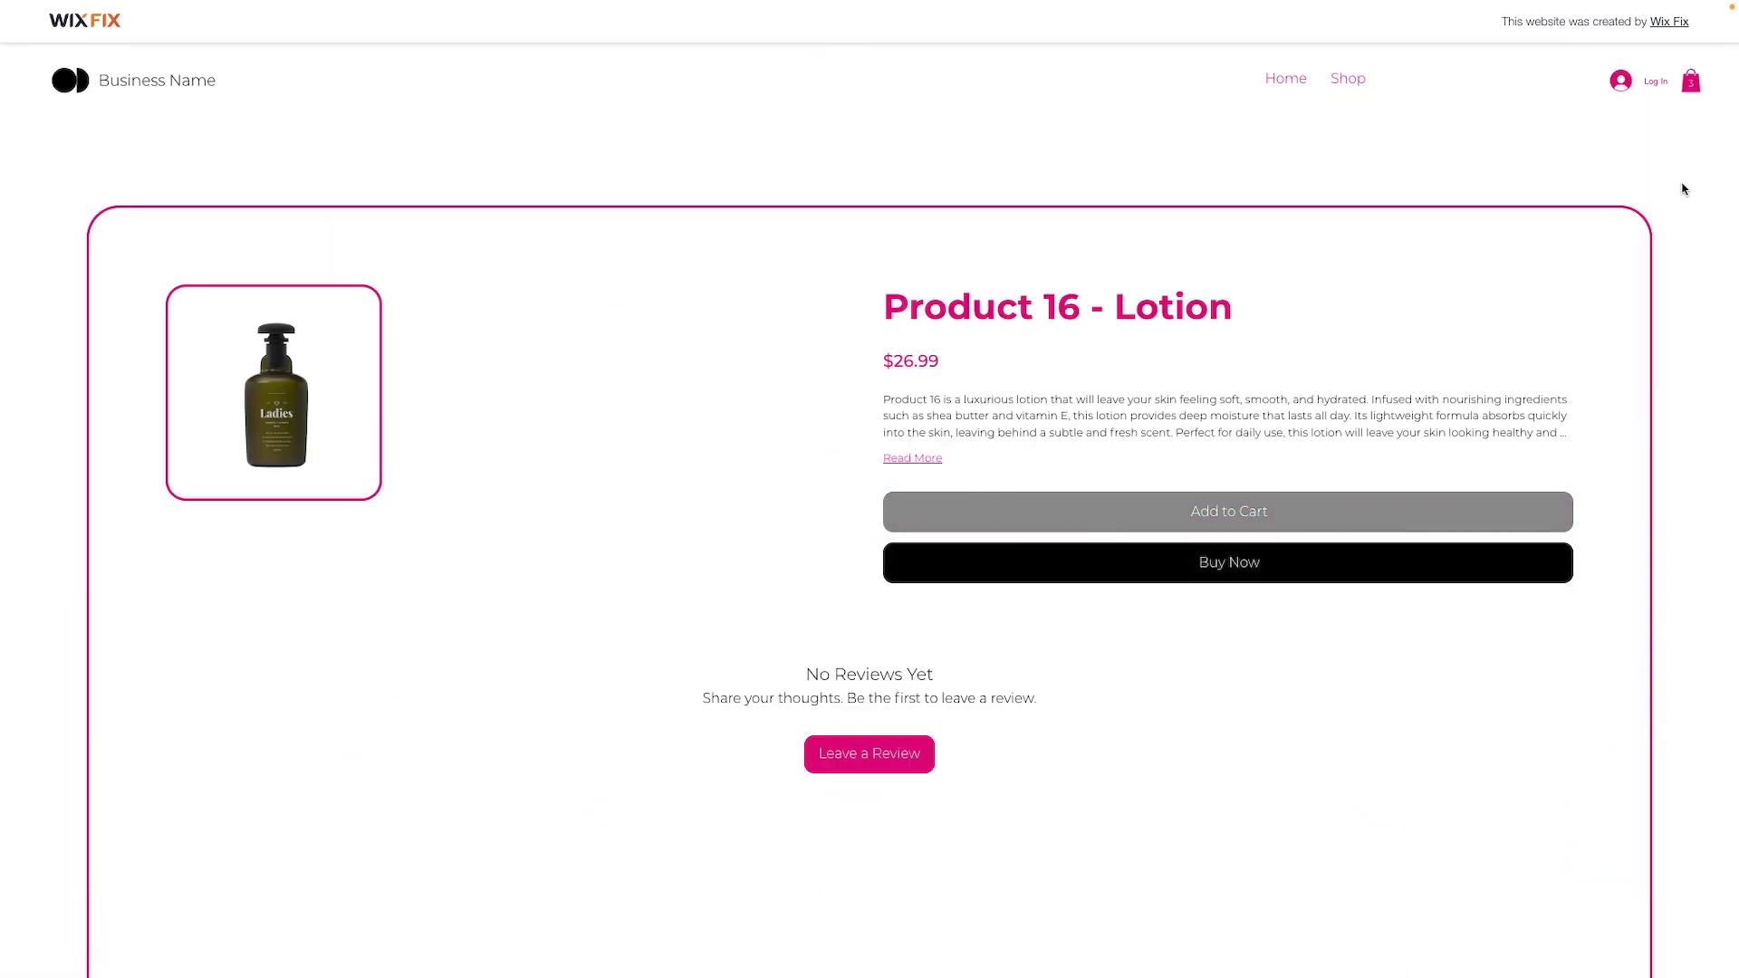
Step: Open the $91.98 cart and check Product 1's Winter Sale 2023 label
{"action": "left_click", "coordinate": [1686, 86]}
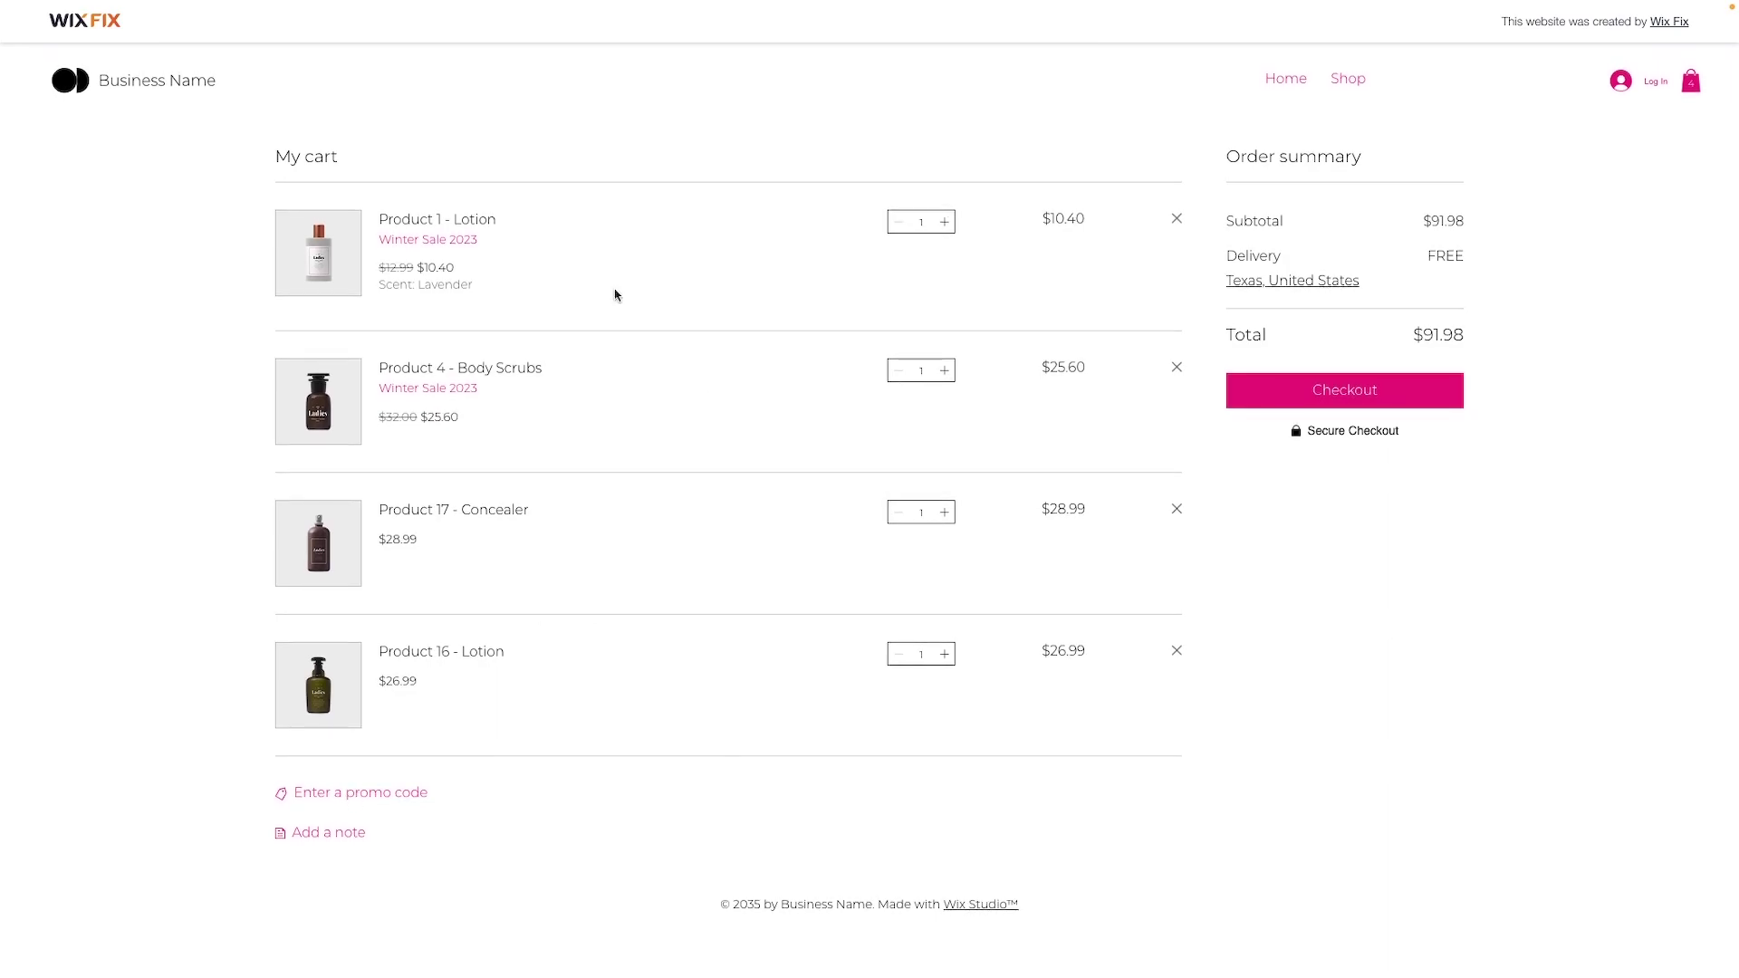
{"action": "left_click_drag", "start_coordinate": [388, 242], "coordinate": [496, 250]}
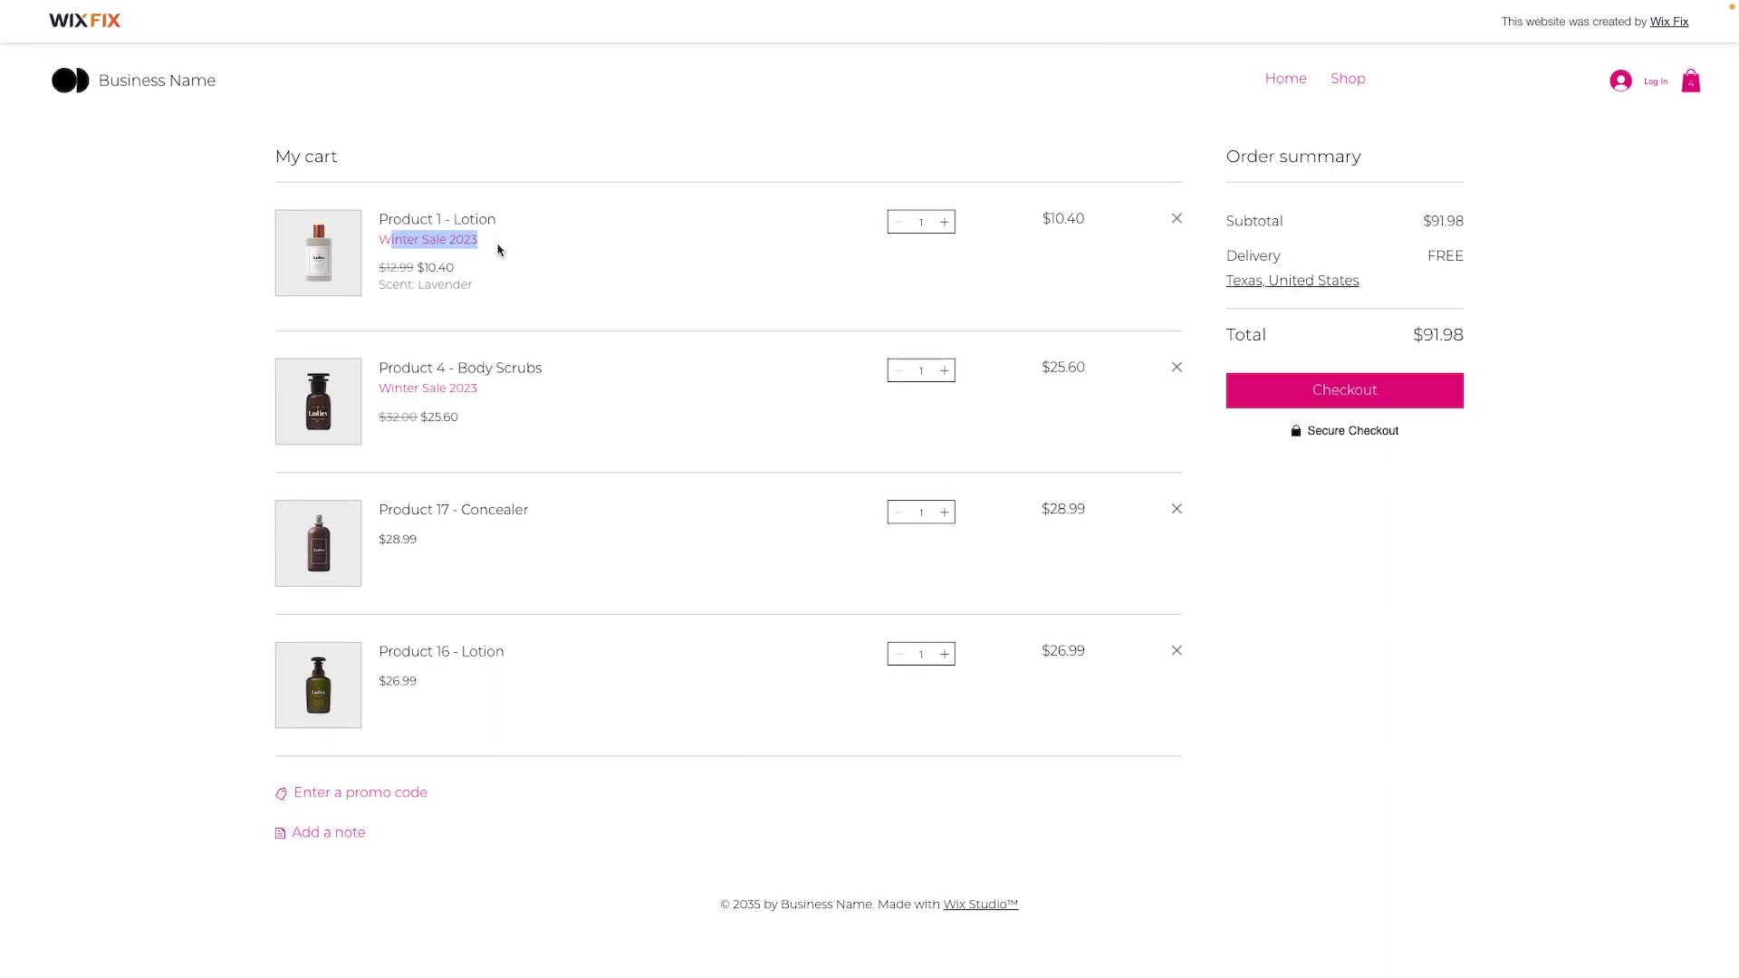
{"action": "triple_click", "coordinate": [487, 251]}
{"action": "left_click", "coordinate": [487, 251]}
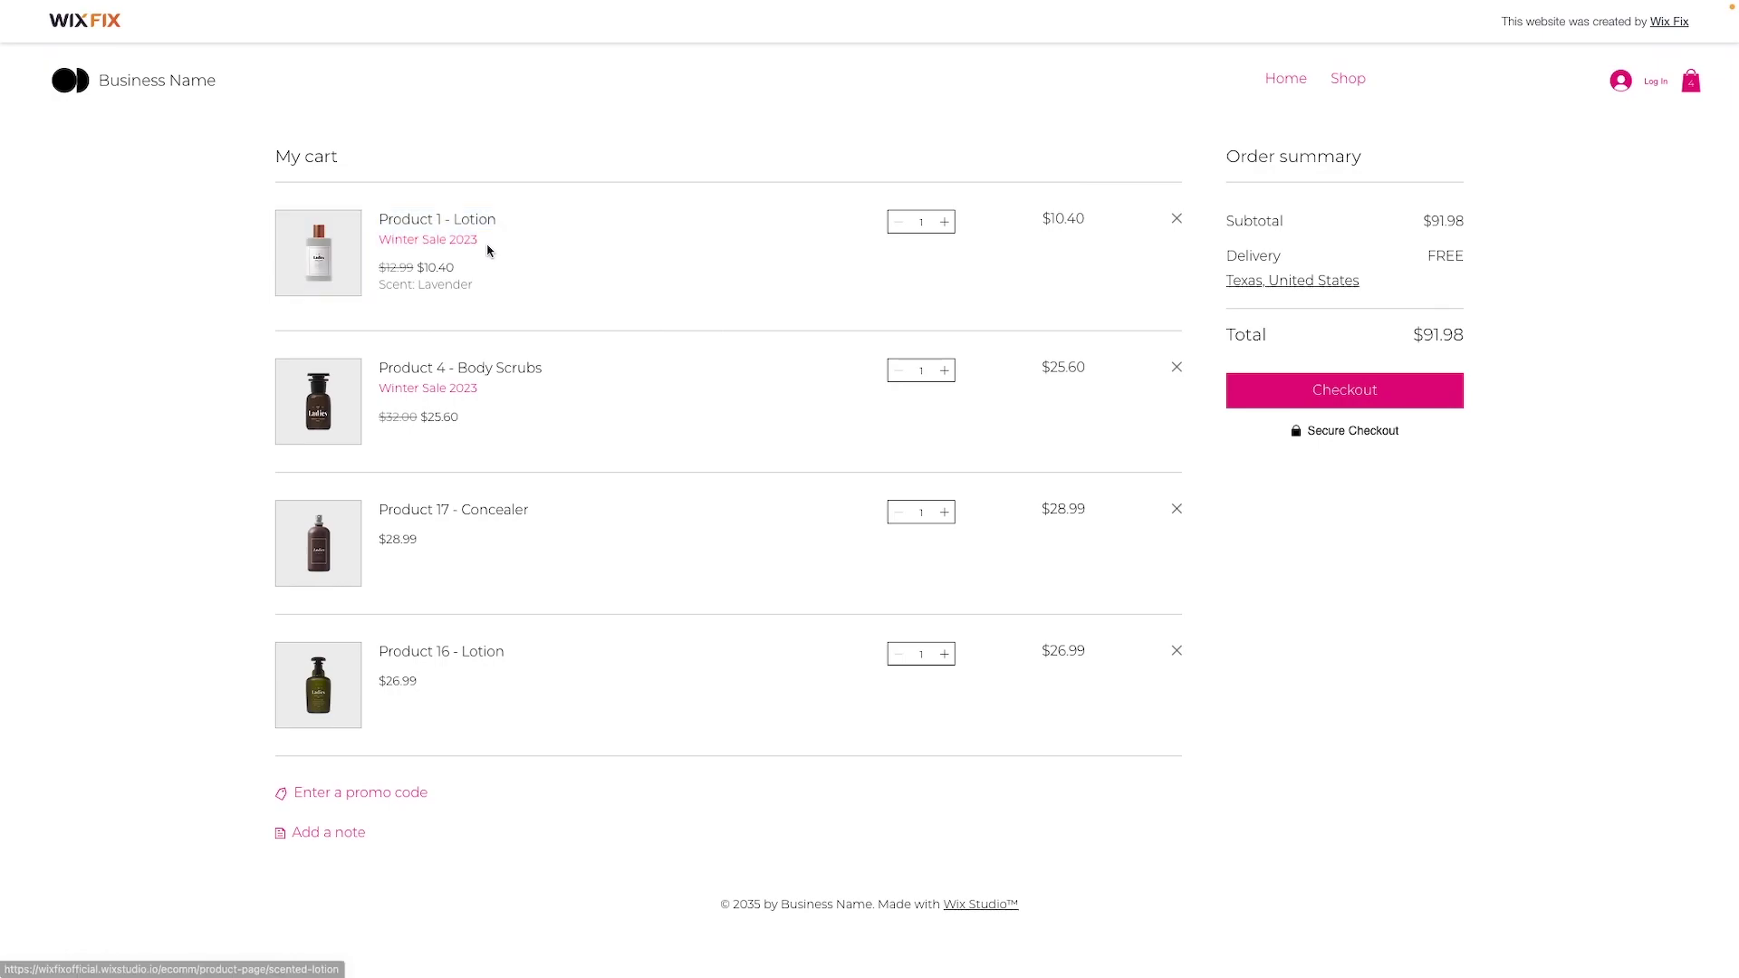
{"action": "left_click", "coordinate": [362, 794]}
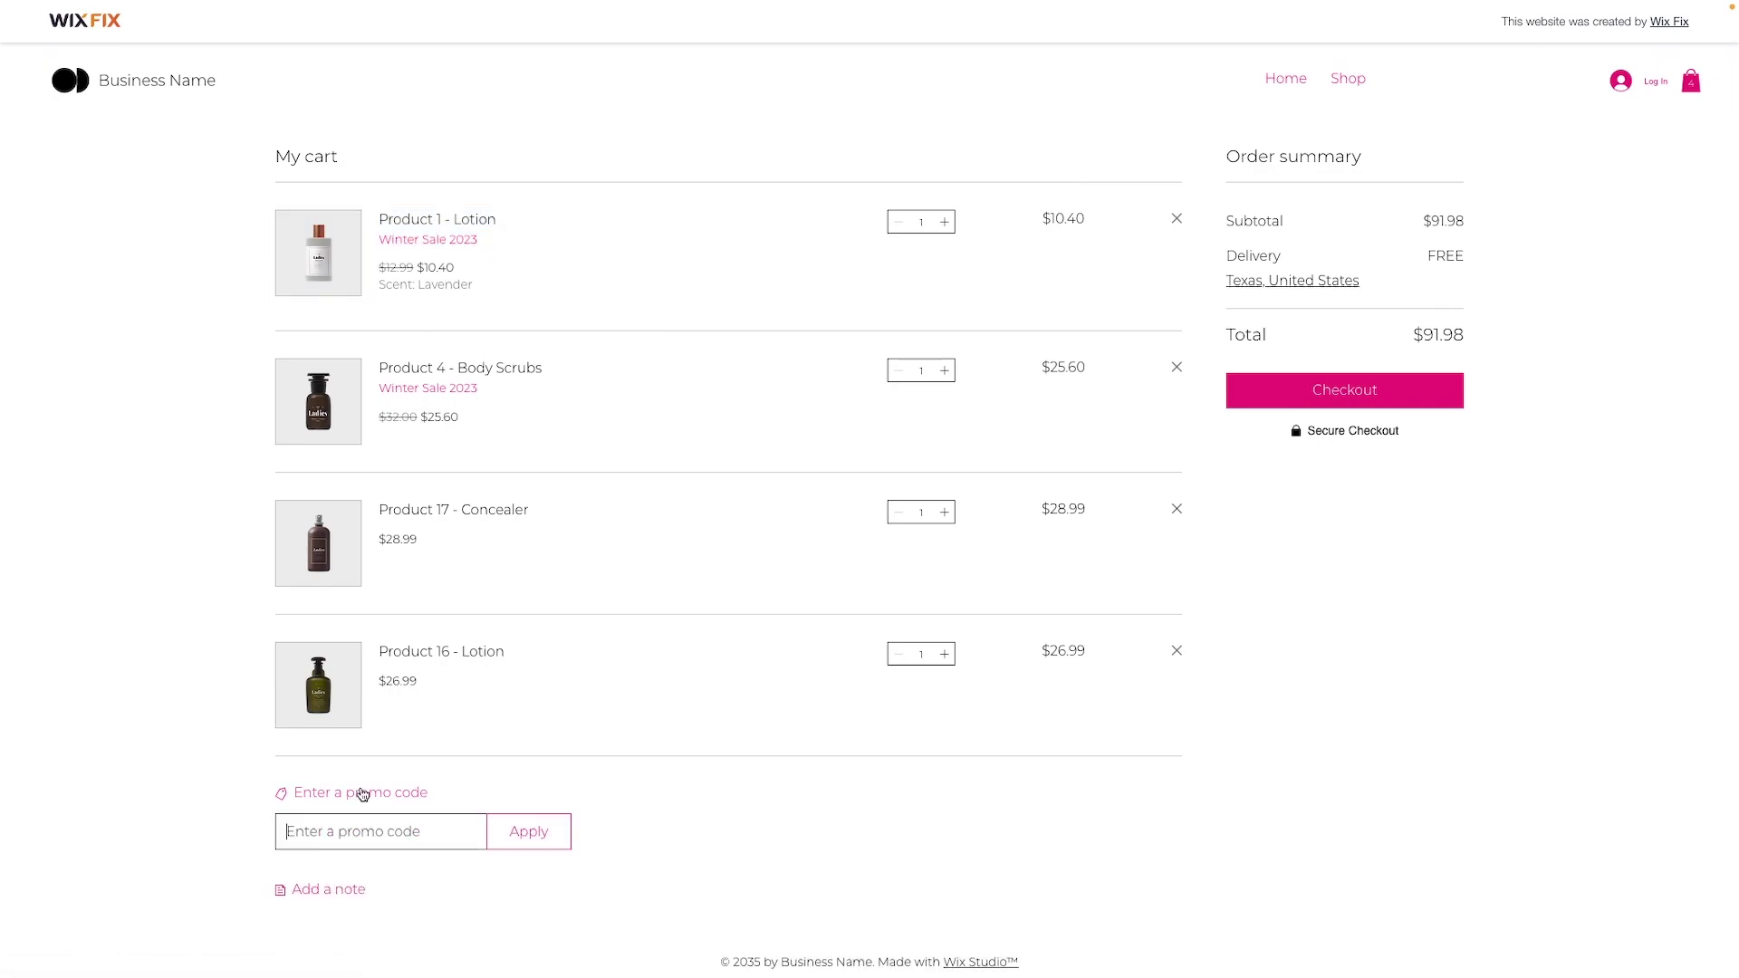
Step: Apply WinterSale23 to take $10.00 off the $91.98 subtotal, totalling $81.98
{"action": "type", "text": "Wi"}
{"action": "left_click", "coordinate": [544, 838]}
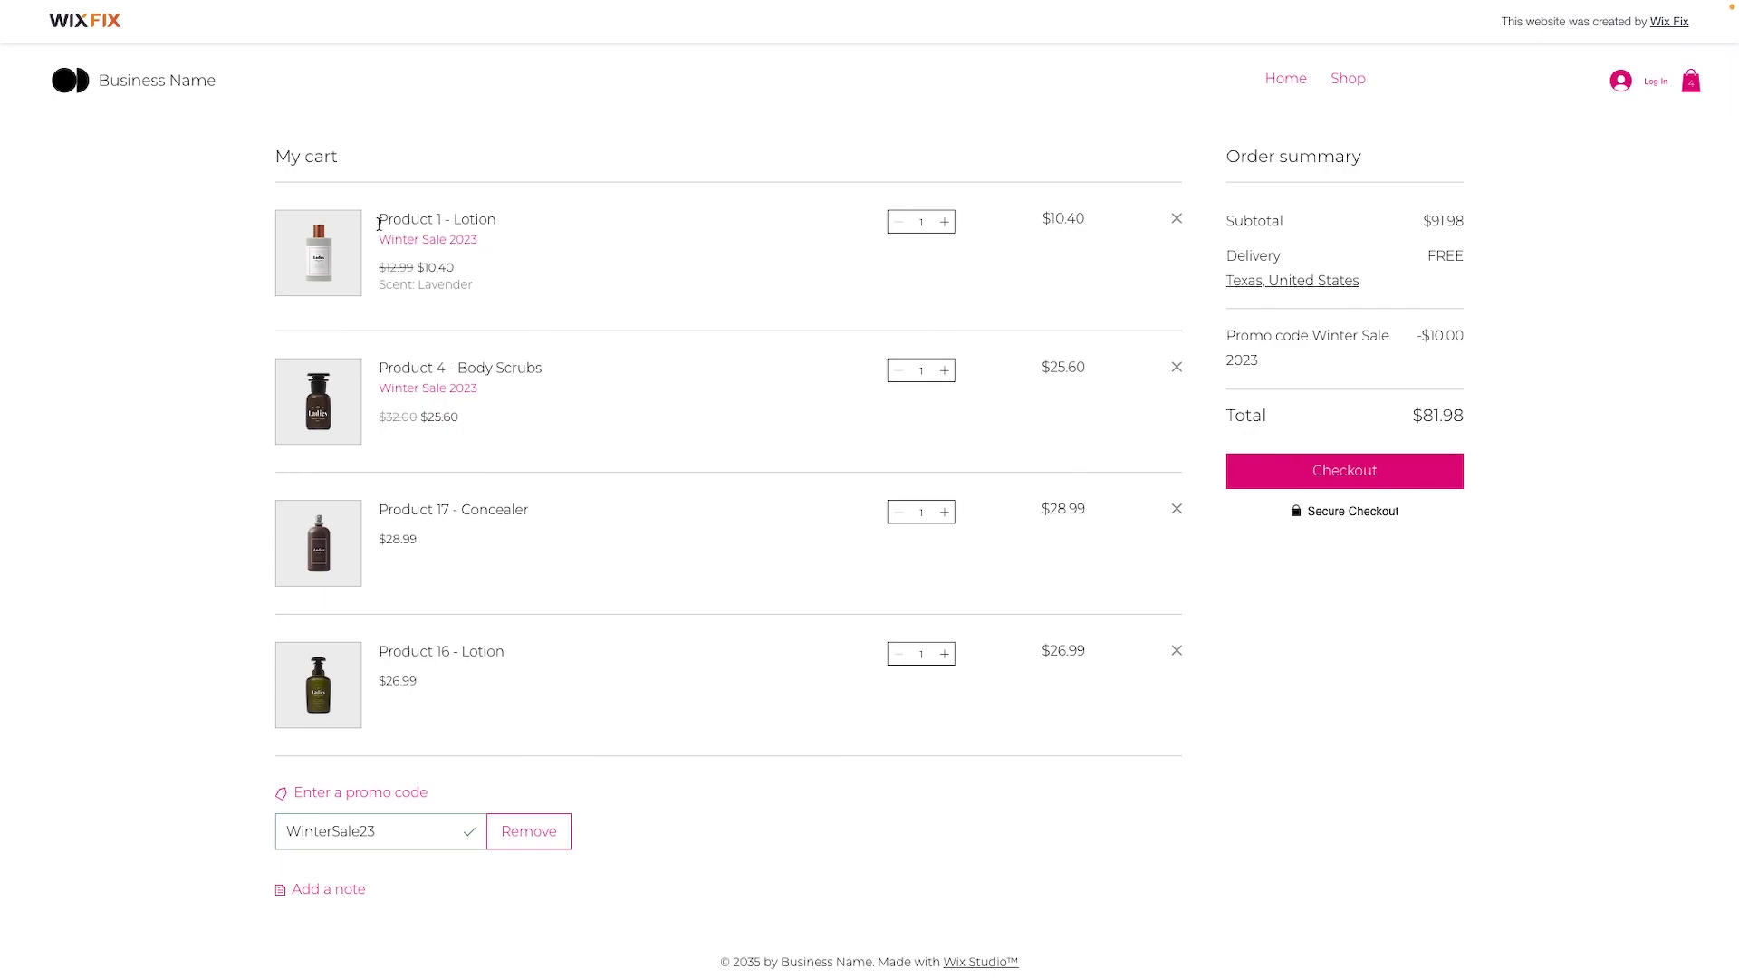
{"action": "left_click_drag", "start_coordinate": [377, 229], "coordinate": [453, 304]}
{"action": "left_click", "coordinate": [672, 809]}
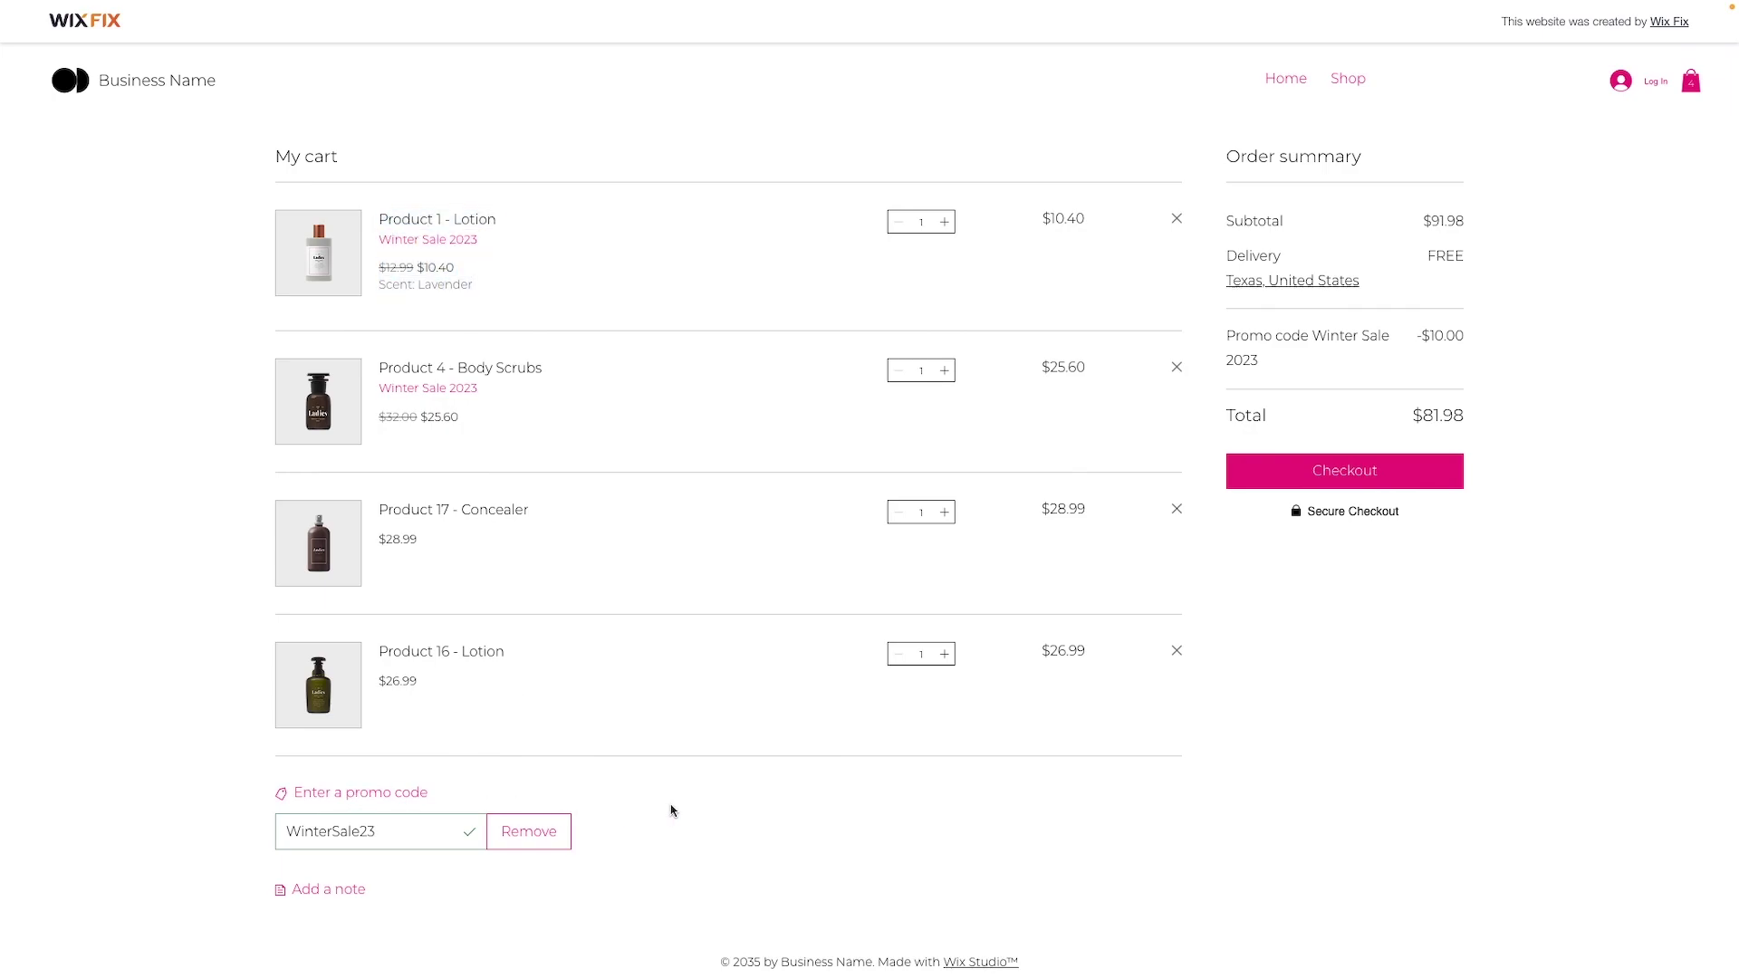